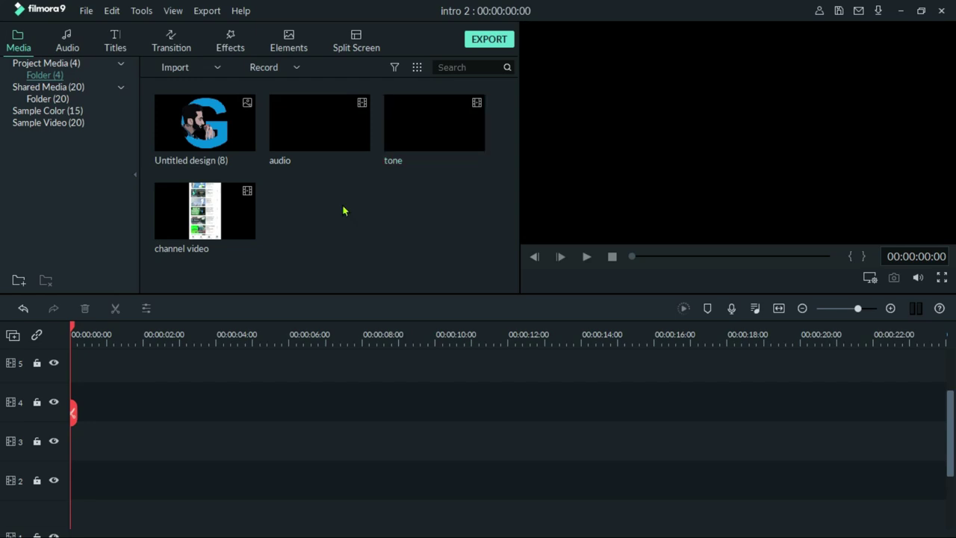
- Place the audio clip on video track 2 and the tone clip on video track 1, both starting at 00:00:00:00, and preview them
key(ctrl+z)
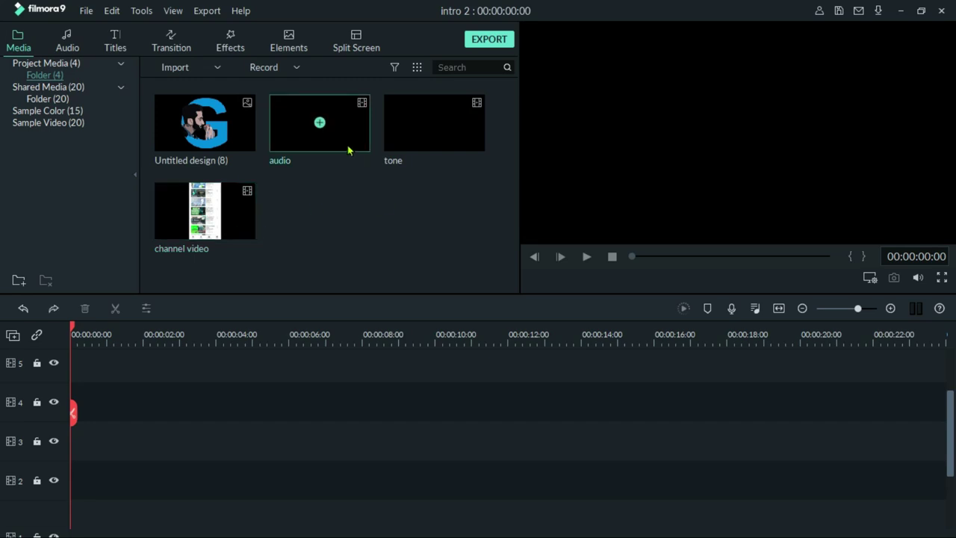
scroll(302, 488, down, 3)
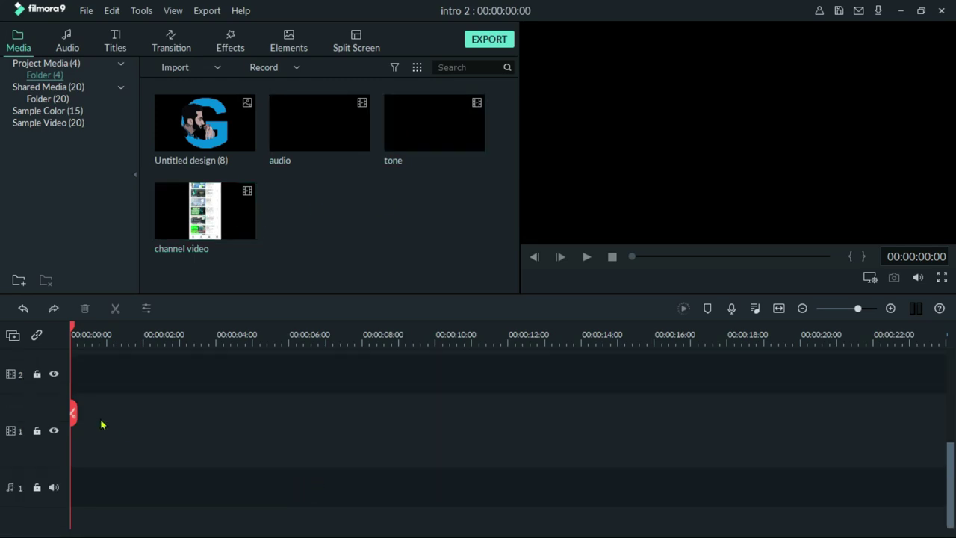
scroll(280, 422, up, 2)
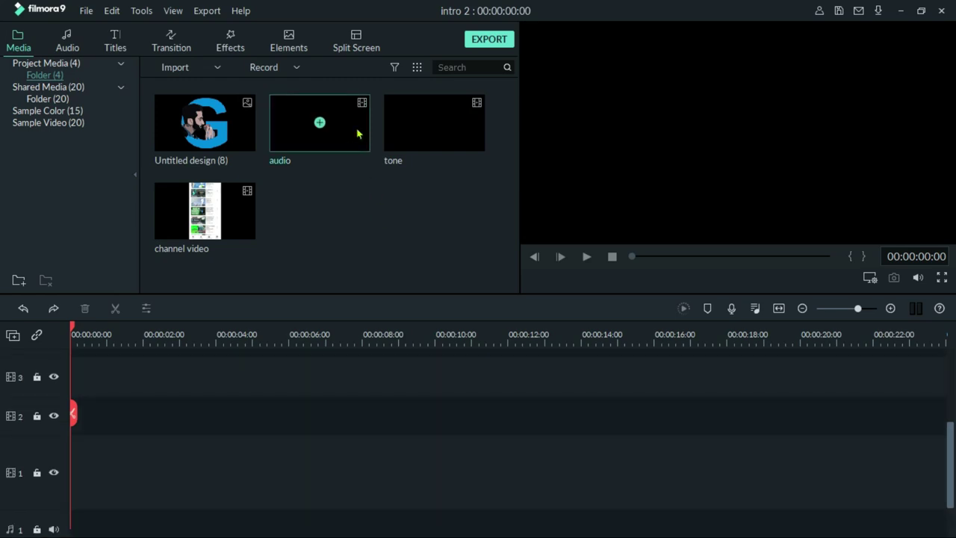
drag(366, 140, 73, 421)
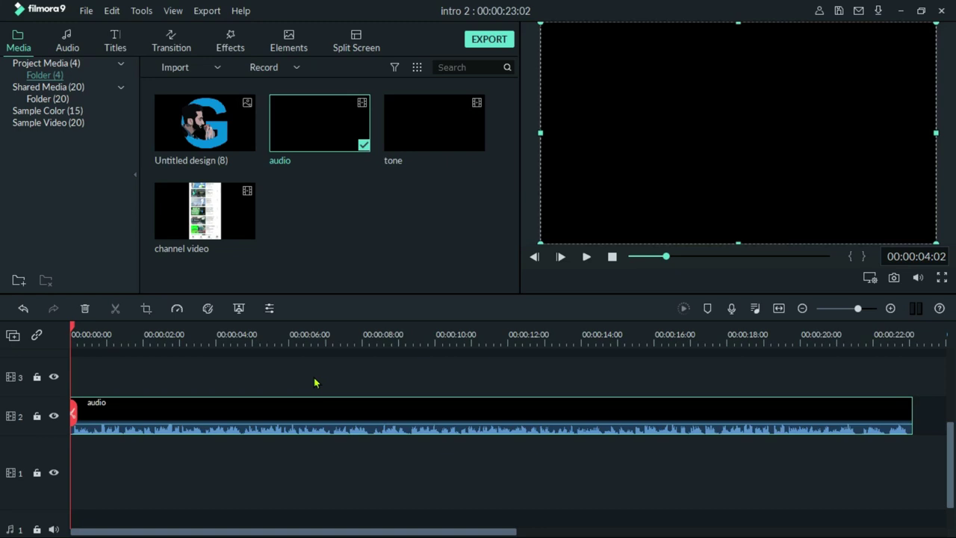
drag(469, 135, 58, 461)
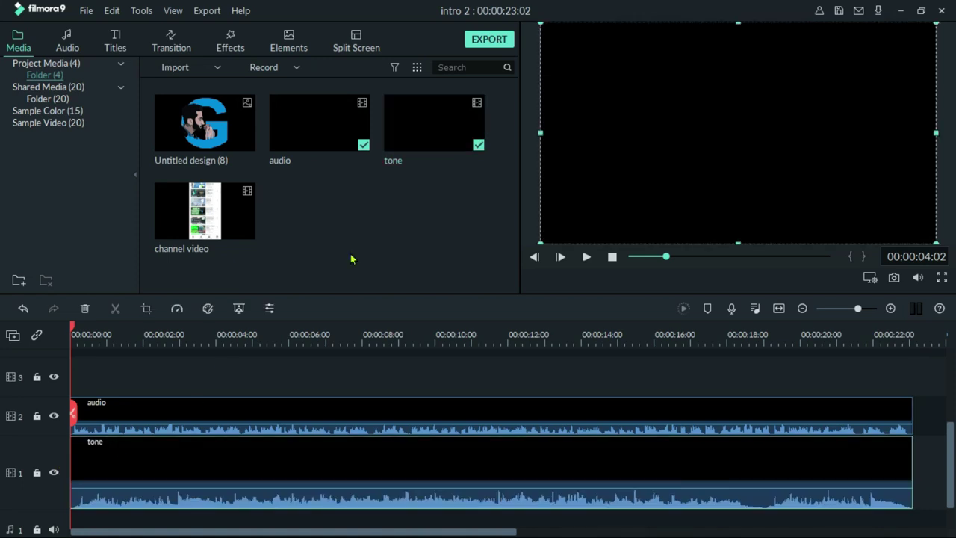
key(space)
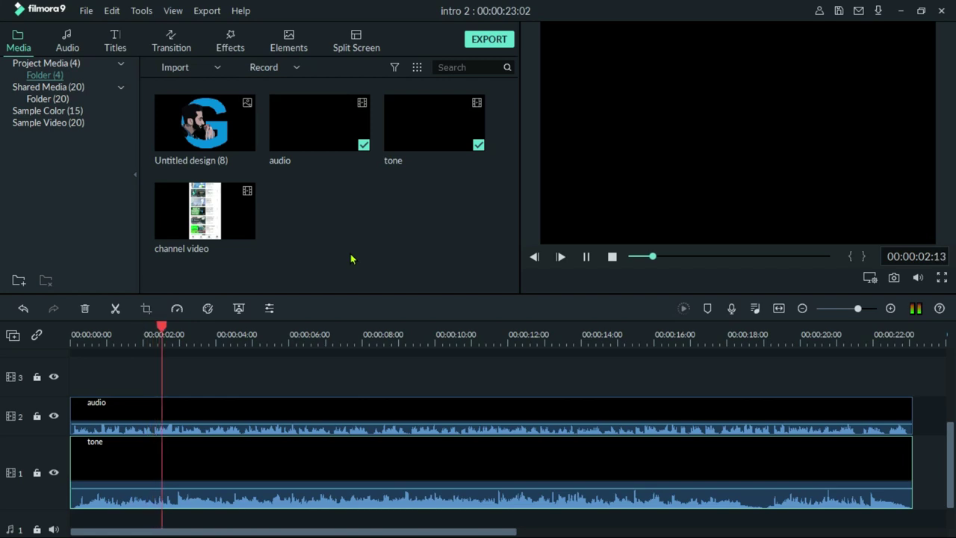
key(space)
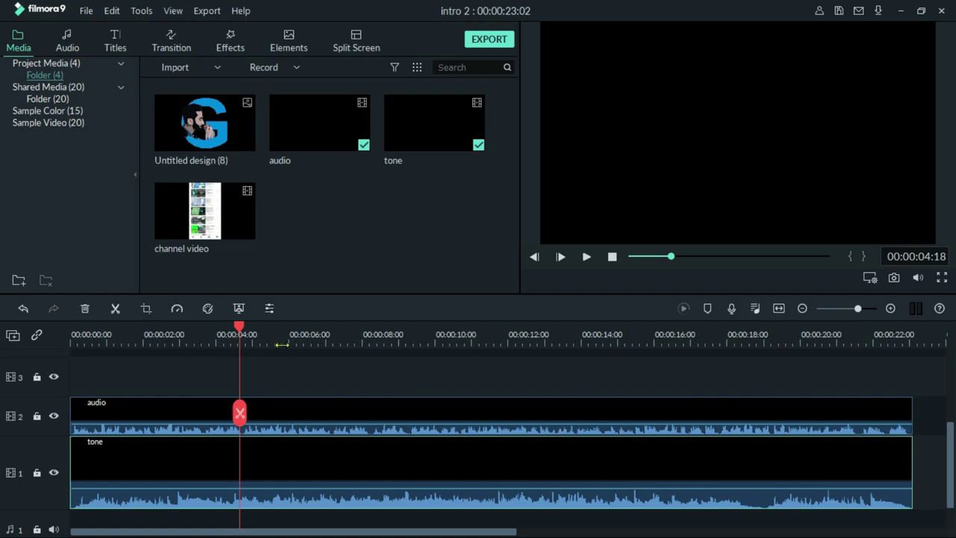
- Lower the tone clip's volume below the voice audio and play the mix from the start
double_click(159, 458)
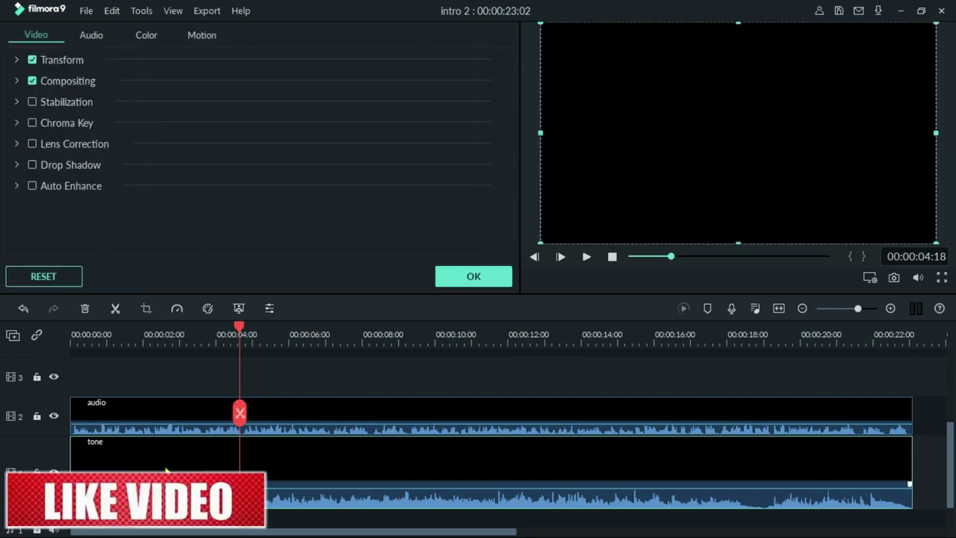
click(91, 35)
drag(50, 184, 47, 213)
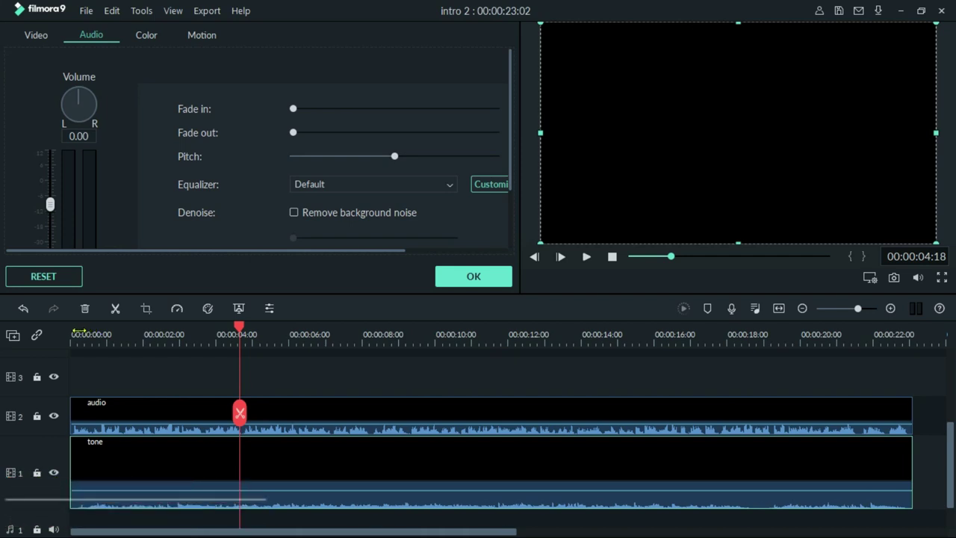
click(79, 331)
key(space)
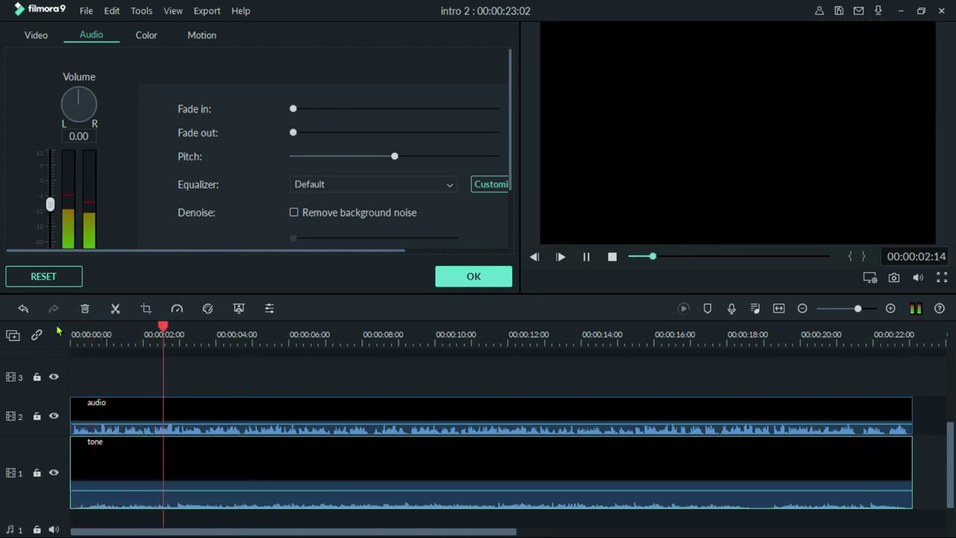
key(space)
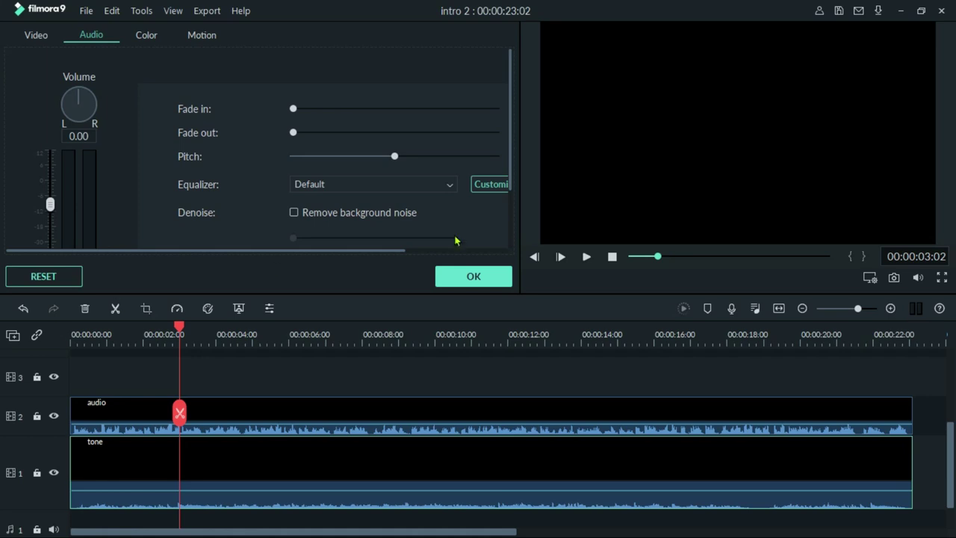
click(486, 279)
key(Home)
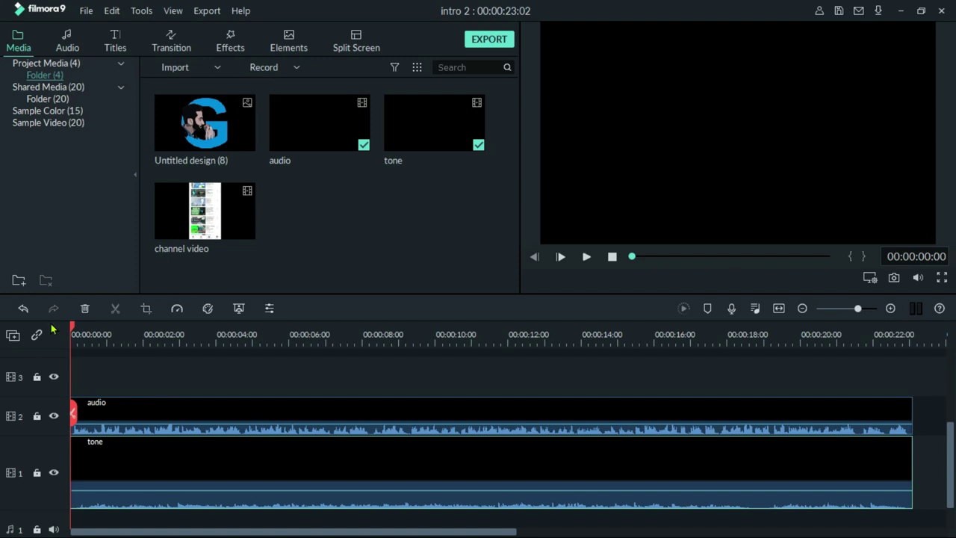
key(space)
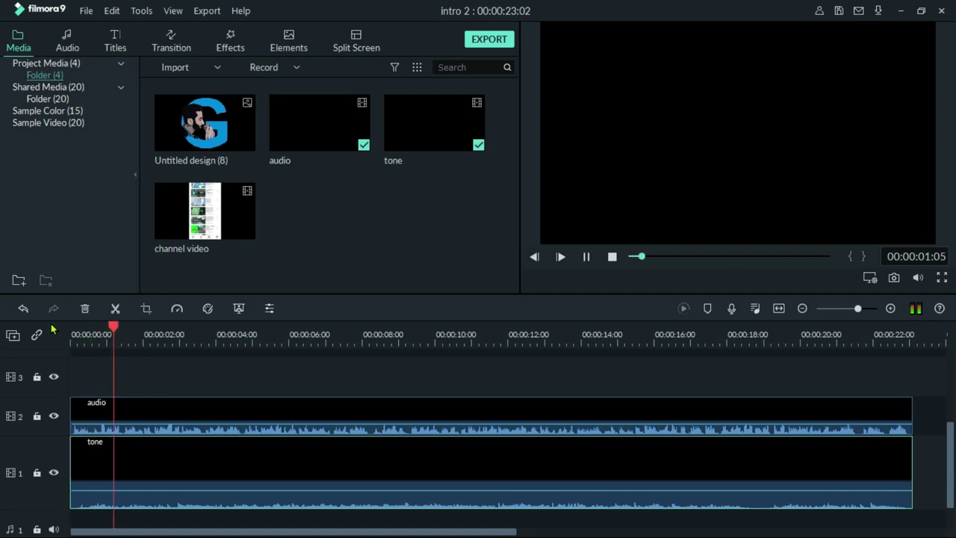
key(space)
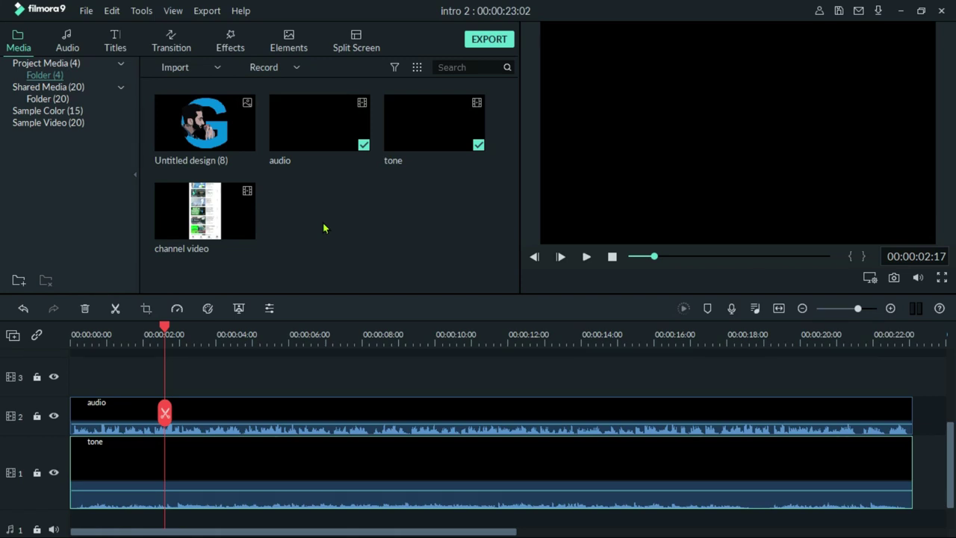
- Switch to the browser and look over the open Pexels, Pixabay and Google pages as sources of intro footage
key(alt+Tab)
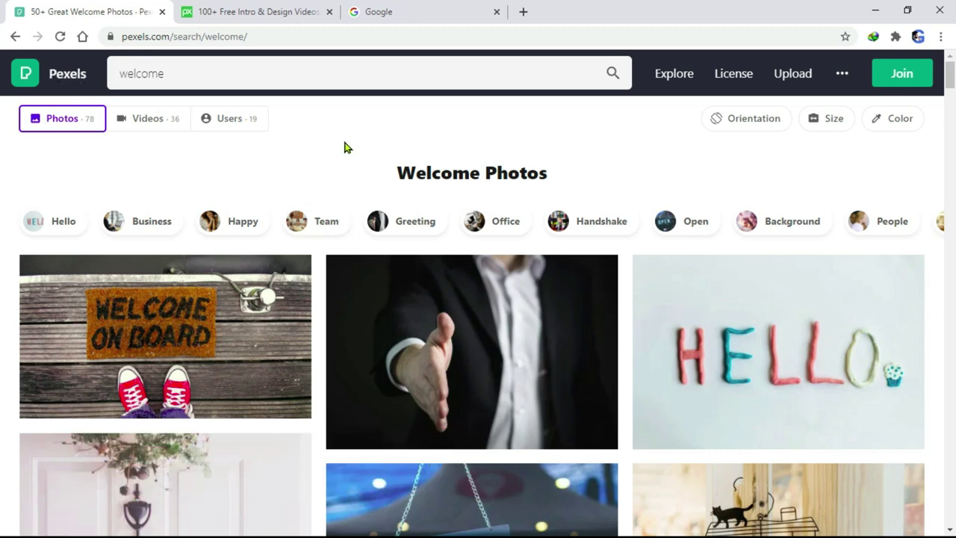
click(210, 9)
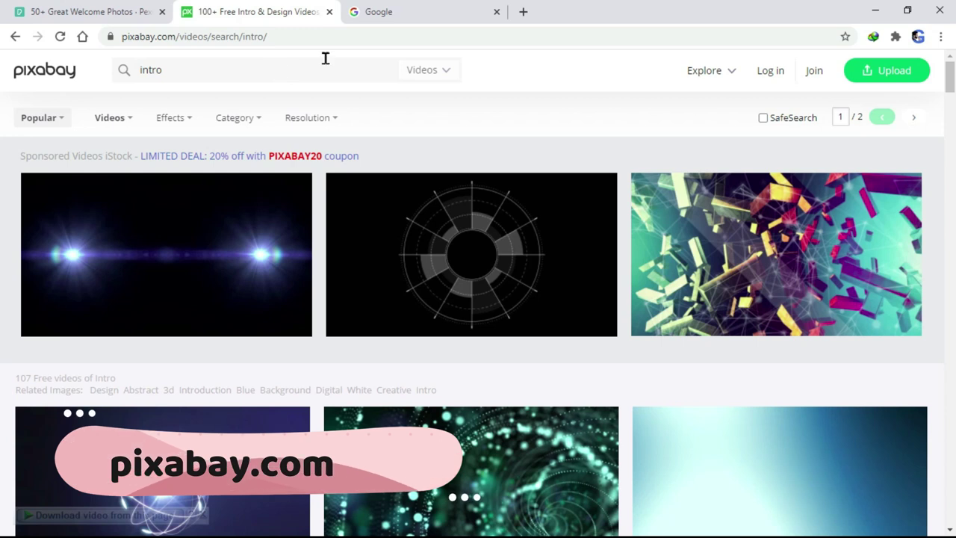
click(380, 12)
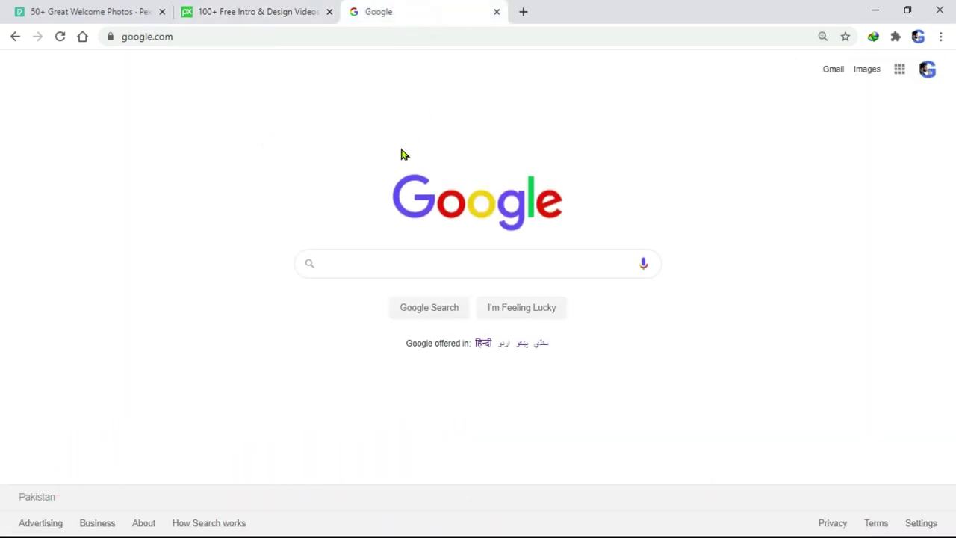
click(113, 9)
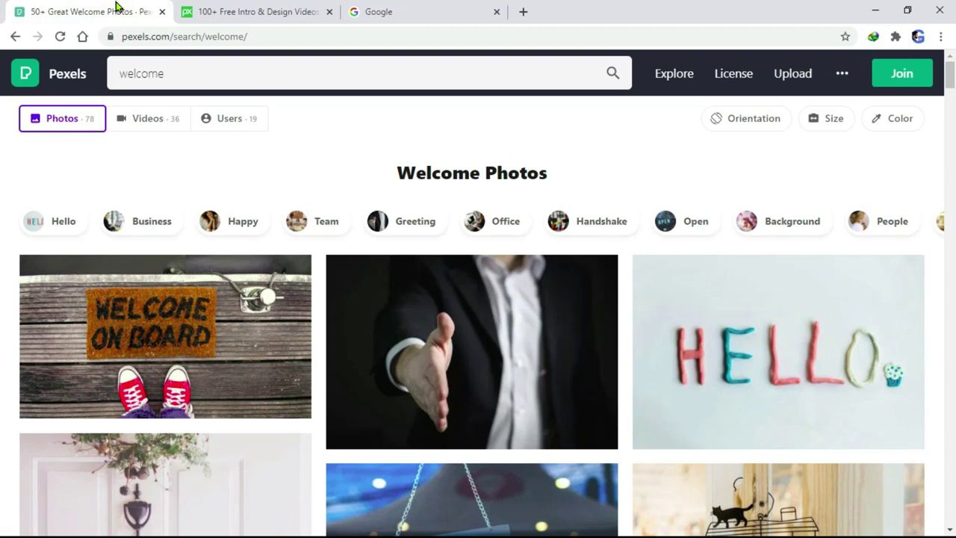
key(ctrl+Tab)
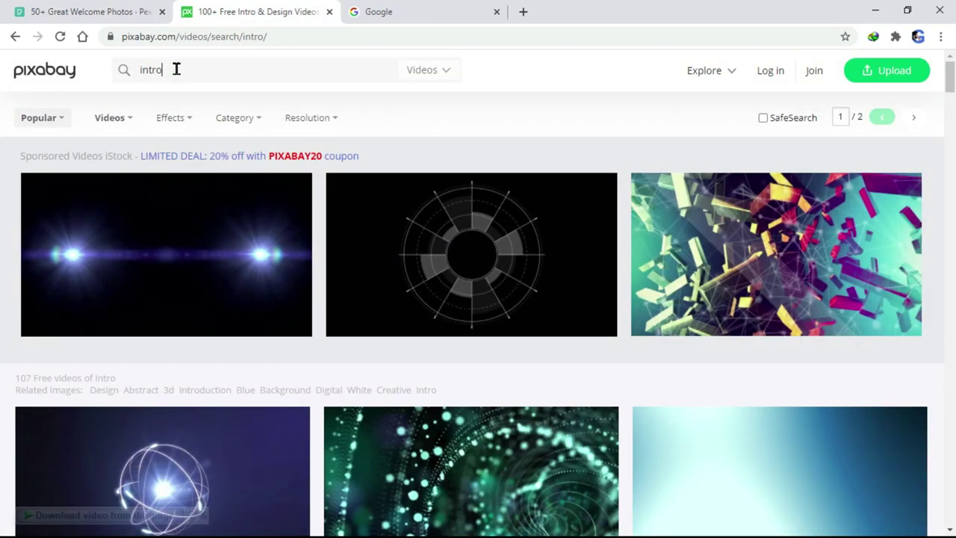
click(529, 81)
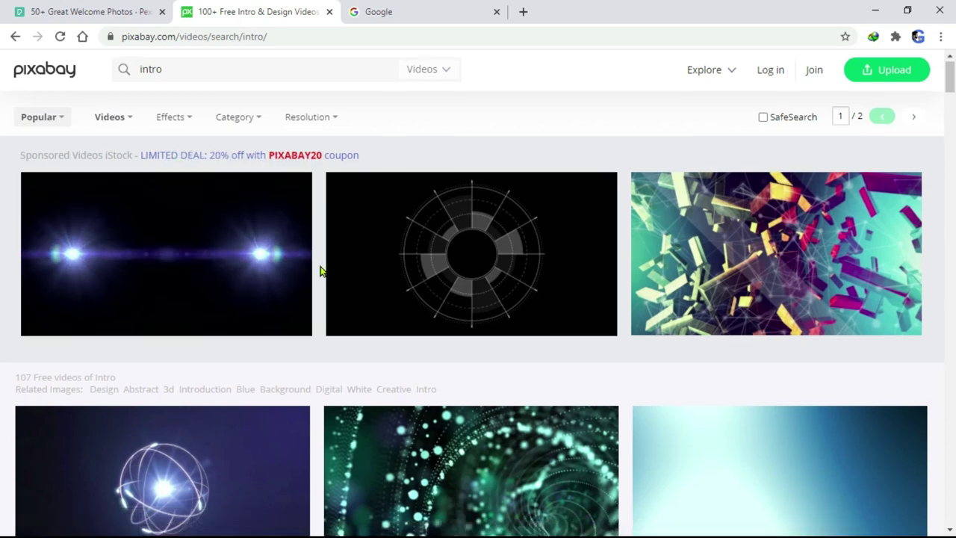
- Find the blue Smoke, Smokey, Cloud video in the Pixabay intro results and open its page in a new tab
scroll(319, 270, down, 5)
scroll(320, 270, down, 3)
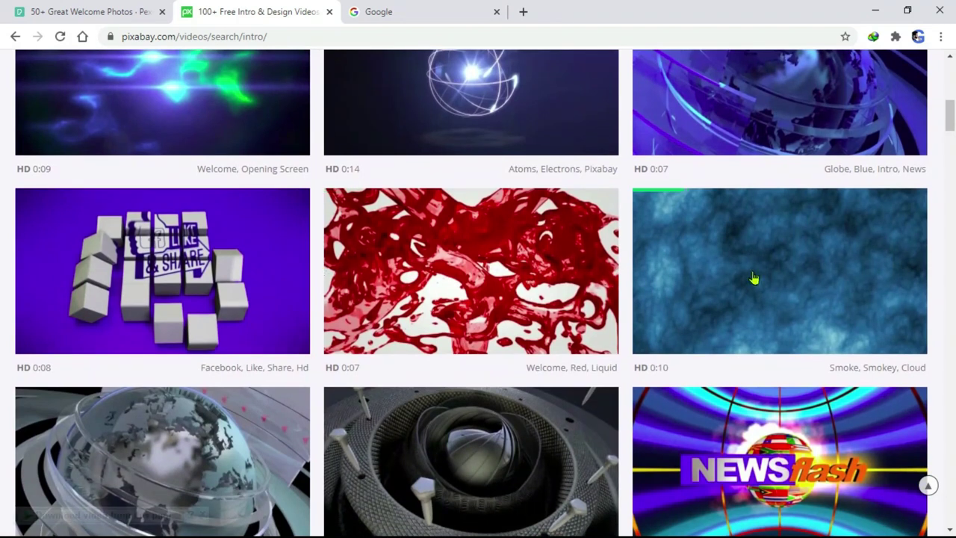
mouse_move(764, 277)
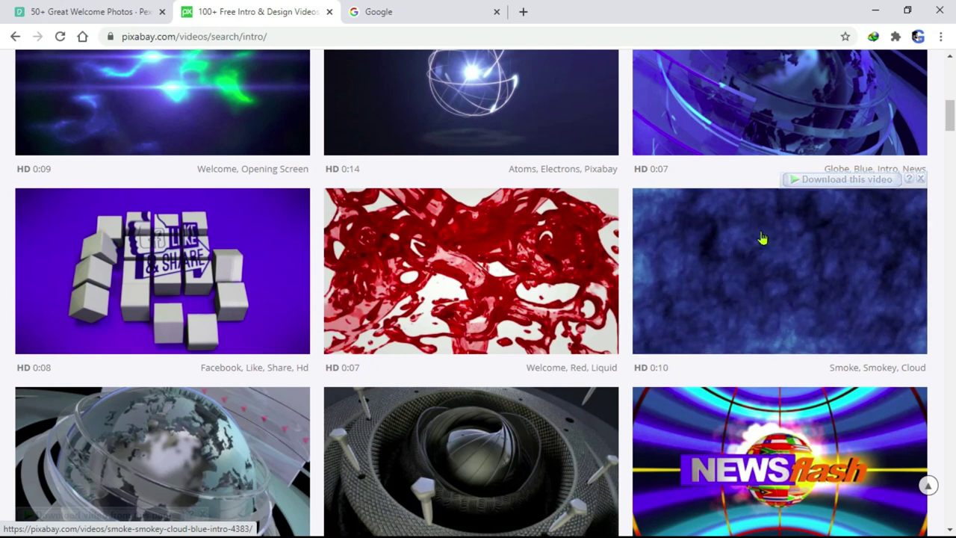
middle_click(746, 260)
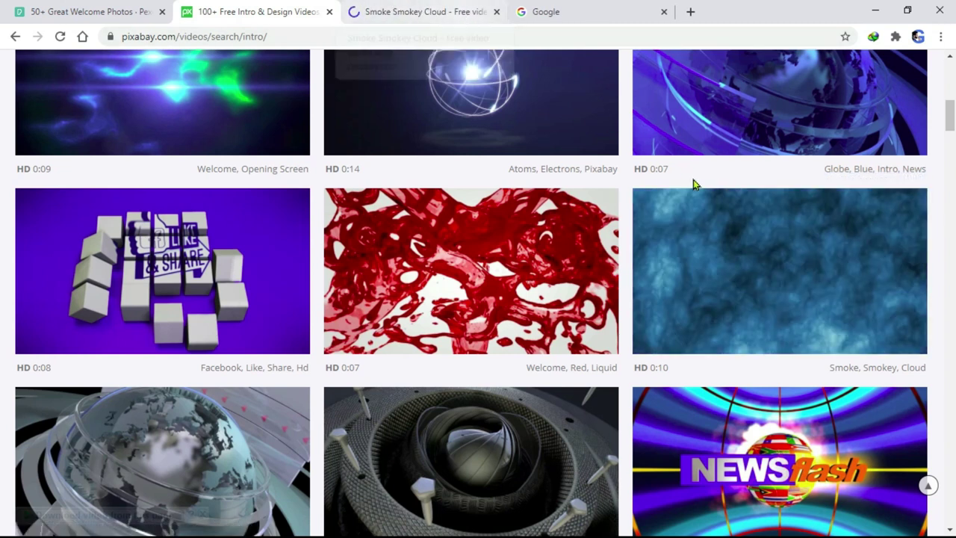
click(422, 9)
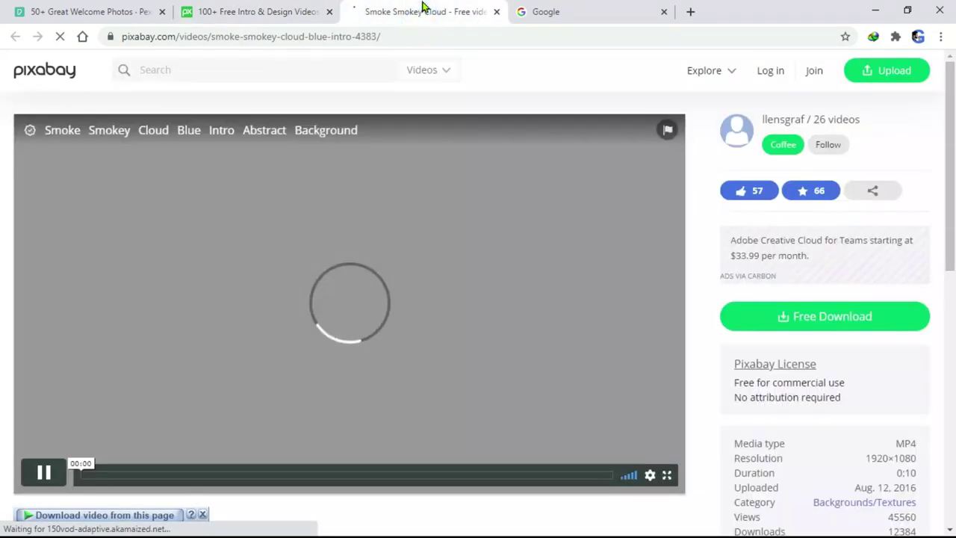
- Pause the smoke video's preview and download it as a 1920×1080 MP4
click(43, 470)
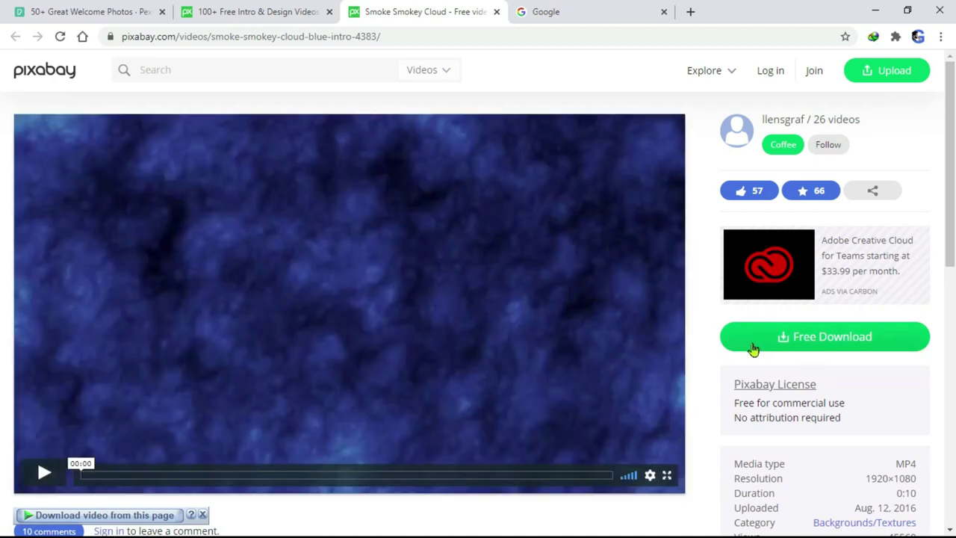
click(800, 338)
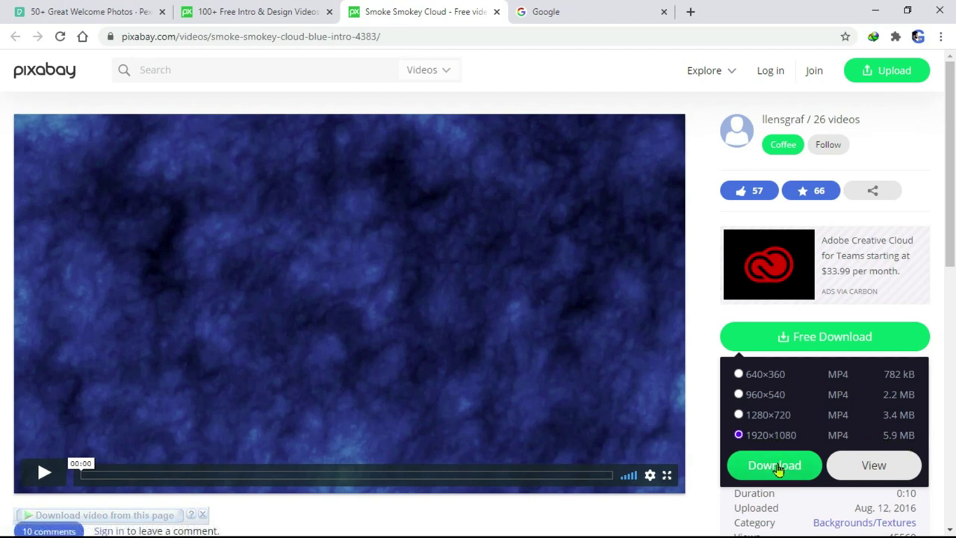
click(775, 467)
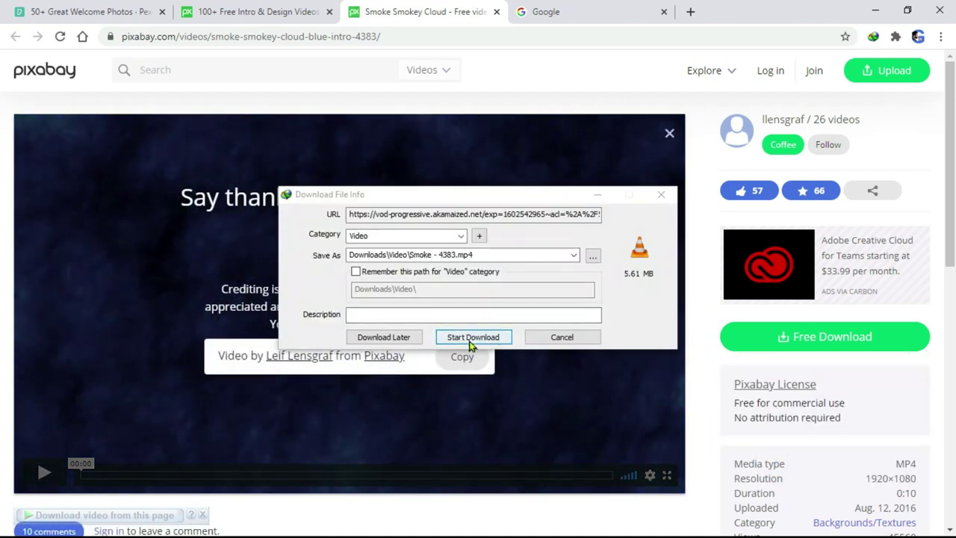
click(478, 340)
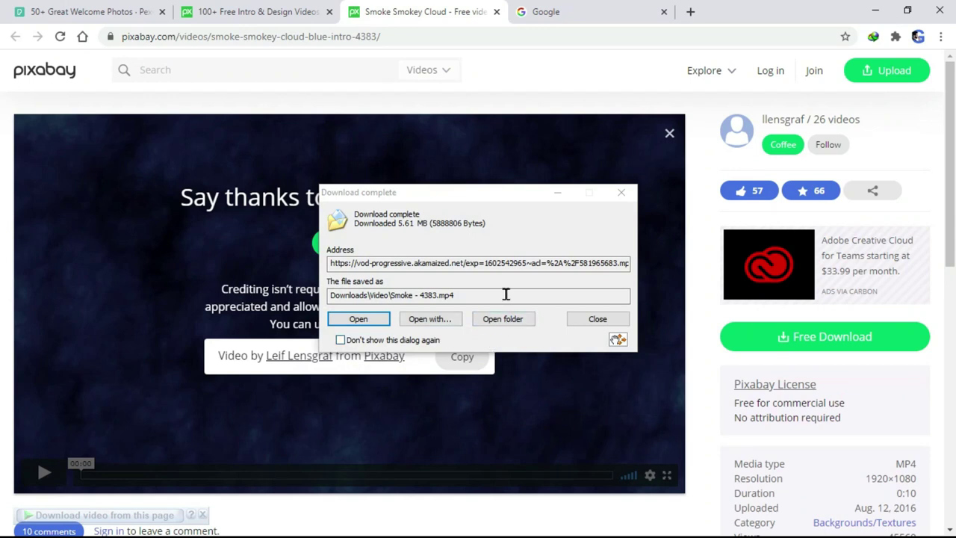
- Show the downloaded file in its folder and import Smoke - 4383 into the Filmora project media
click(501, 320)
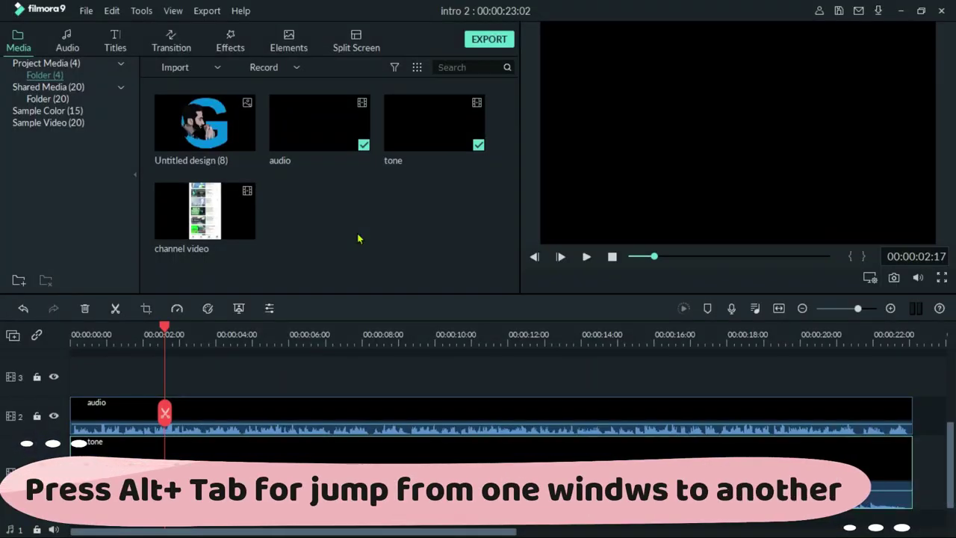
key(alt+Tab)
key(alt+Tab)
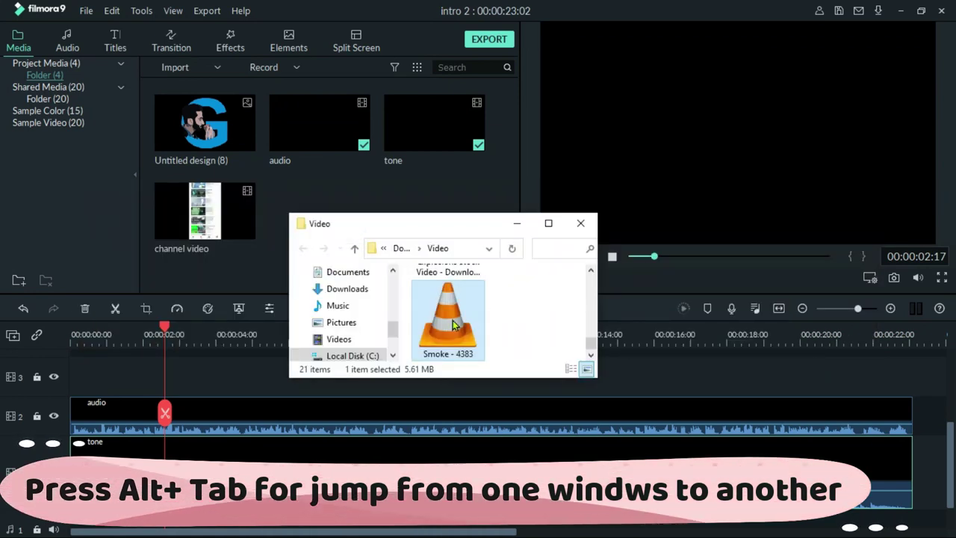
drag(455, 325, 388, 183)
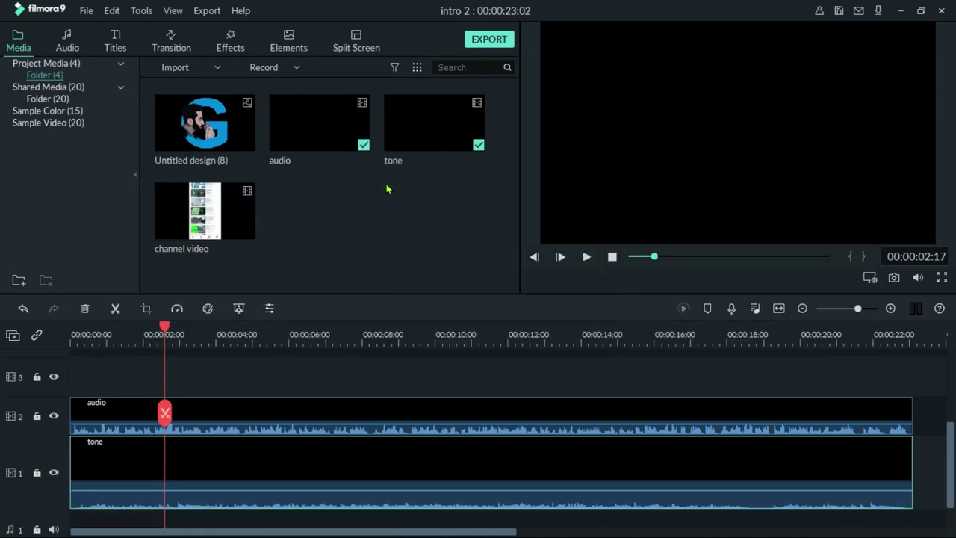
click(421, 218)
mouse_move(362, 224)
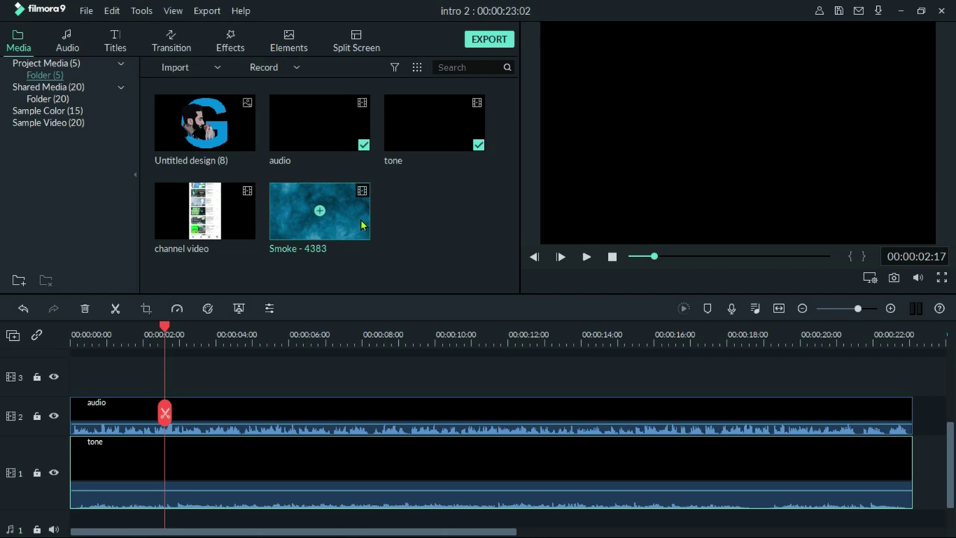
- Place the Smoke - 4383 clip at the start of video track 3 and play the timeline from the beginning
drag(359, 219, 69, 359)
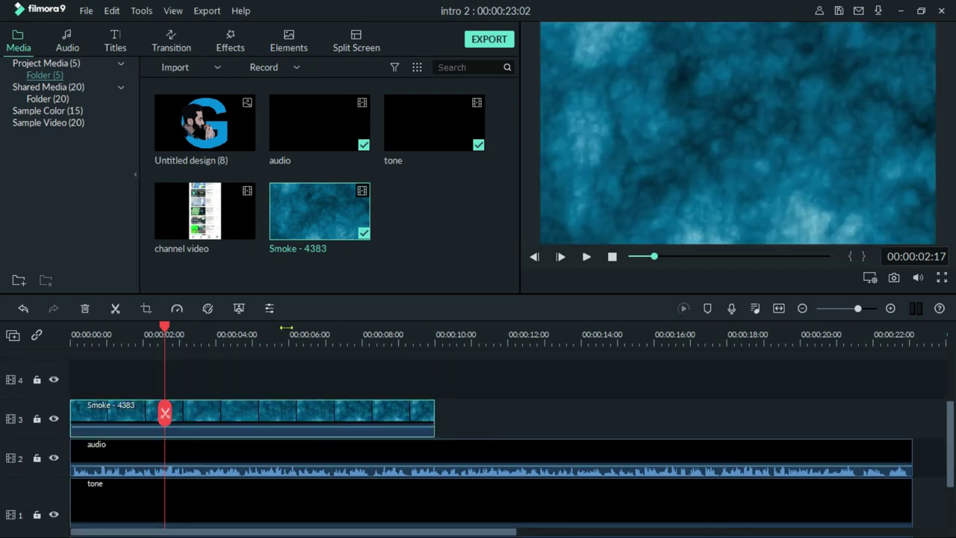
click(72, 331)
key(space)
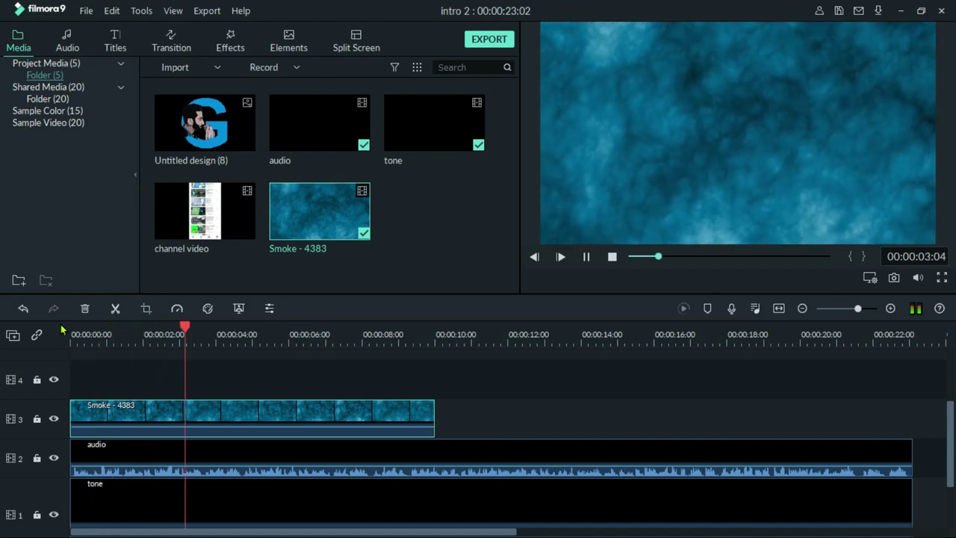
key(space)
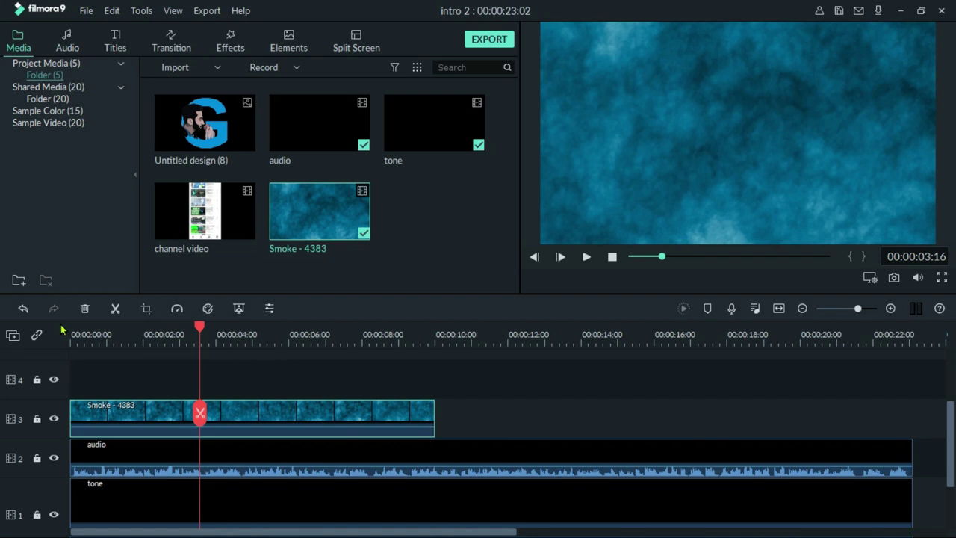
- Trim the Smoke - 4383 clip on video track 3 to end at the playhead, 00:00:03:14
key(ctrl+z)
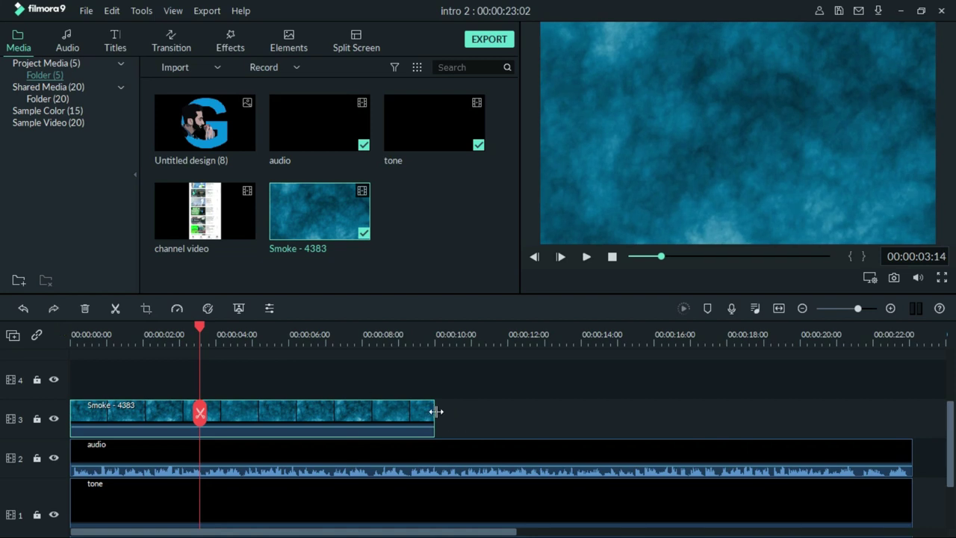
drag(433, 410, 200, 398)
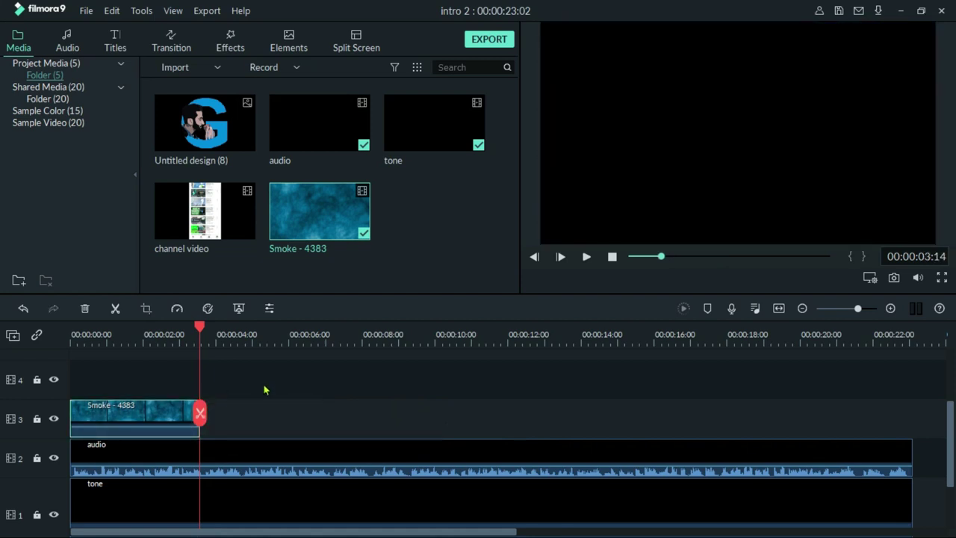
click(433, 218)
- Add Untitled design (8) on track 4 at the smoke clip's length and shrink the logo to about half size in the frame's left part
drag(204, 123, 77, 375)
drag(239, 377, 201, 373)
scroll(329, 370, up, 2)
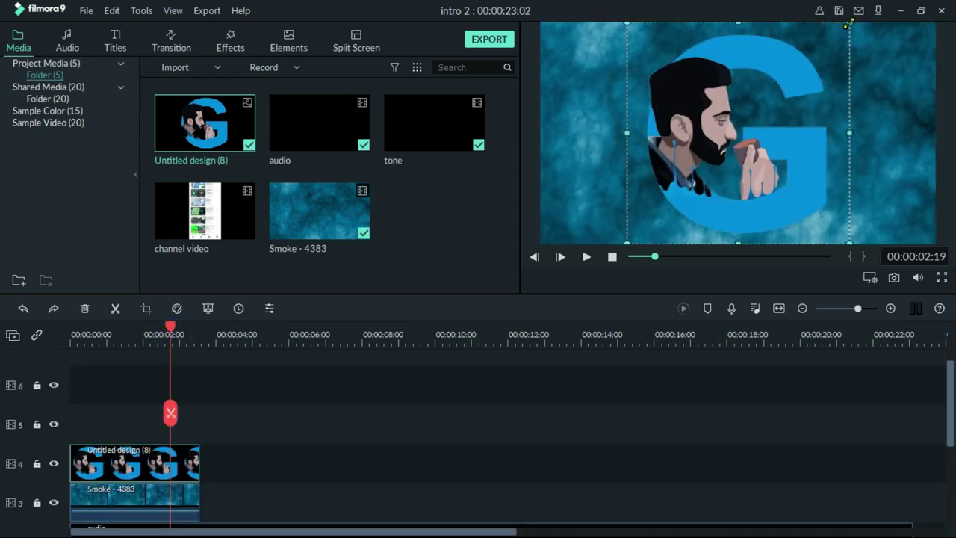
drag(849, 23, 743, 144)
drag(691, 191, 612, 135)
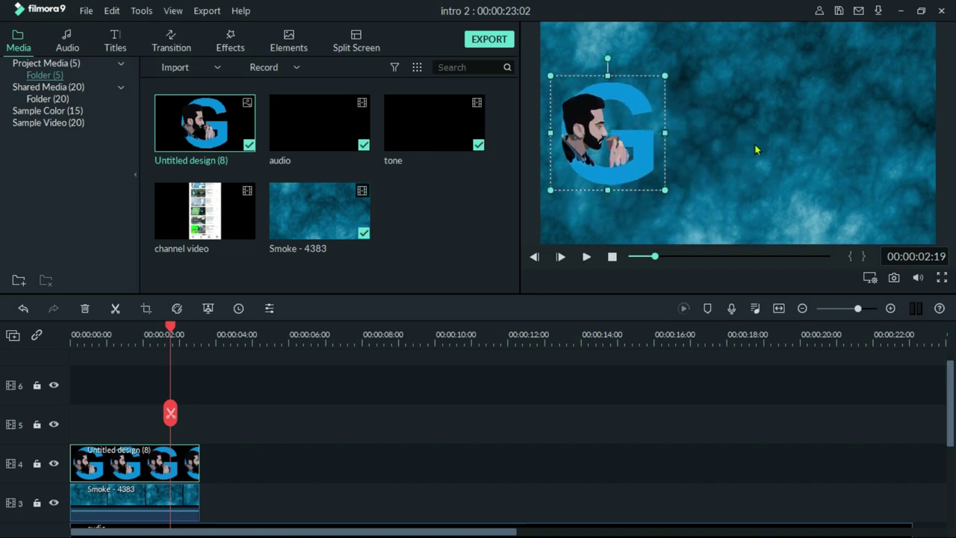
- Add a Default Title at the start of video track 5 and trim it to the length of the logo clip
click(115, 44)
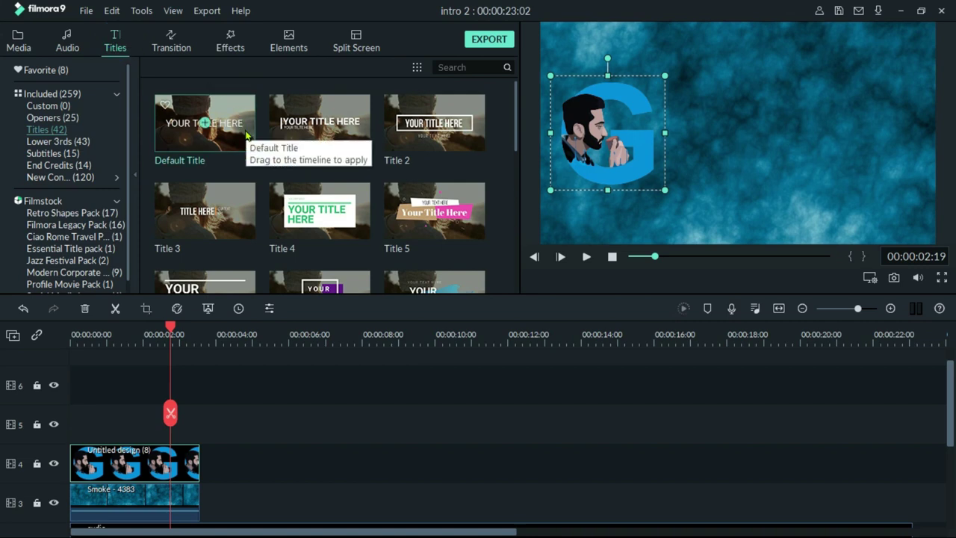
drag(246, 135, 67, 423)
drag(253, 423, 200, 420)
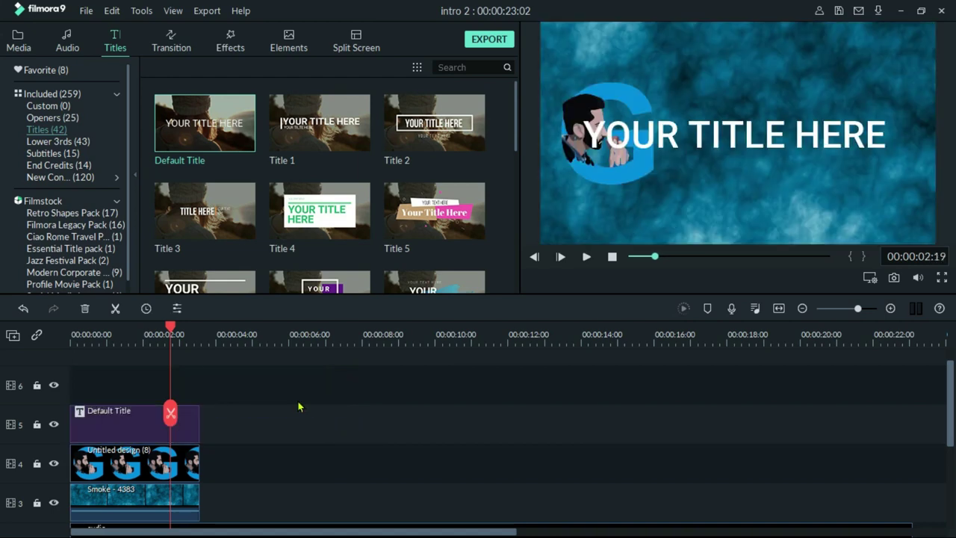
- Change the title text to Grow UP Tech and move it beside the G logo, clear of the artwork
double_click(138, 421)
click(346, 136)
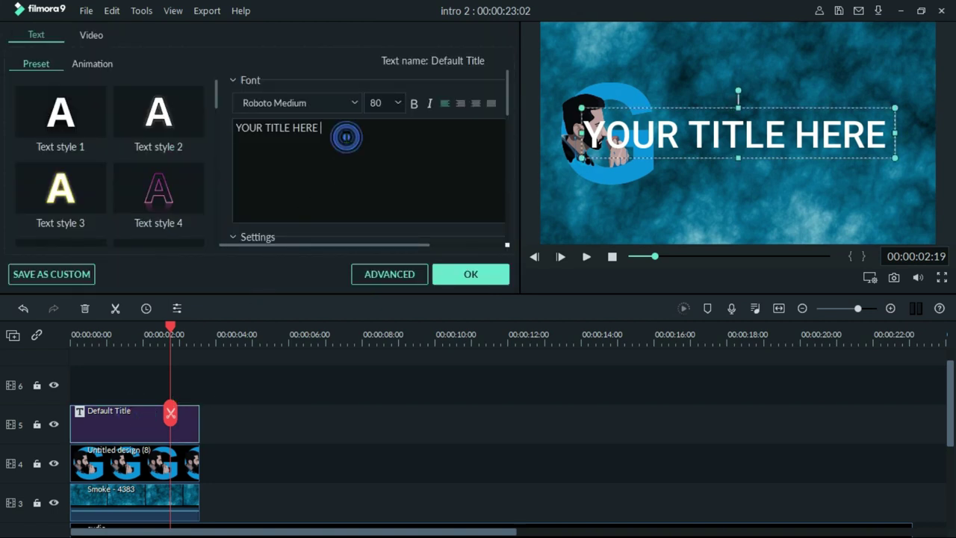
key(ctrl+a)
text(G)
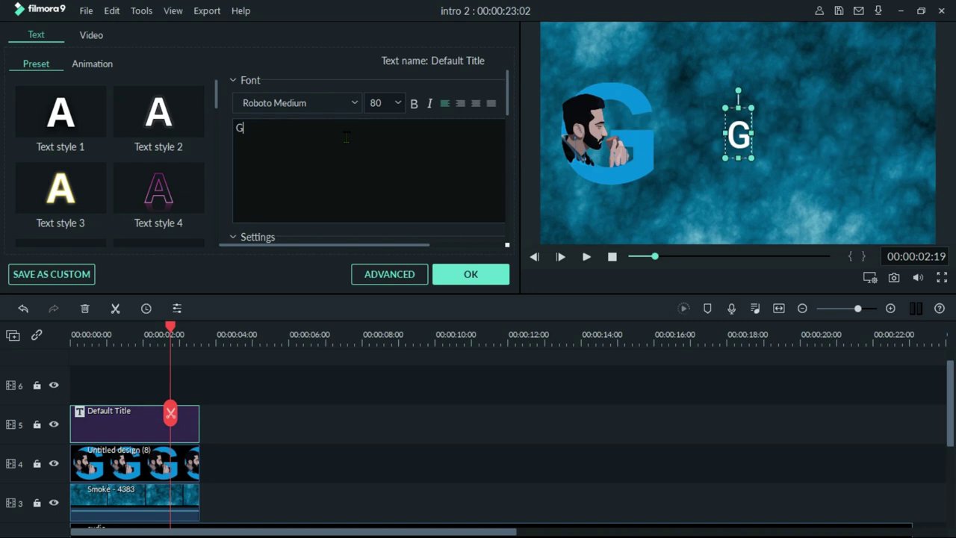
text(row UP t)
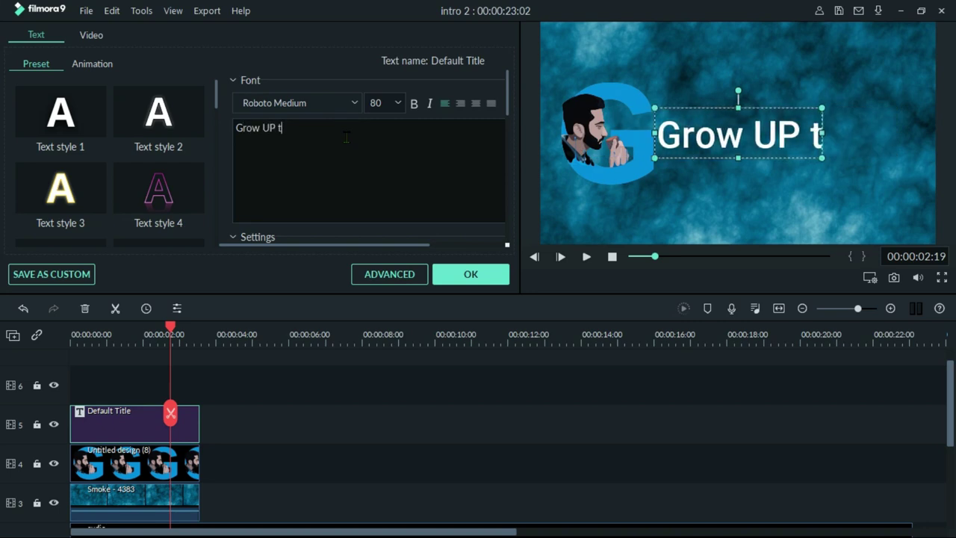
key(BackSpace)
text(Tech)
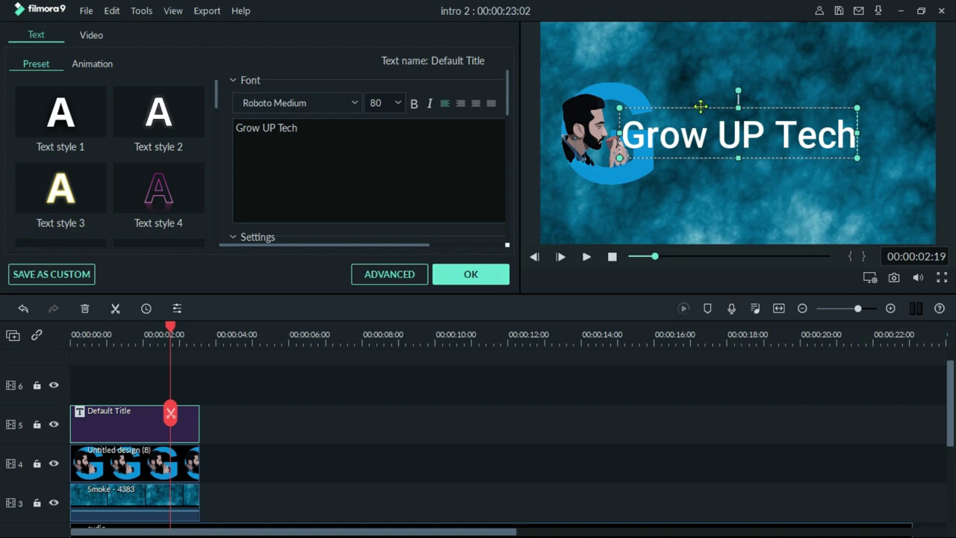
drag(700, 106, 756, 104)
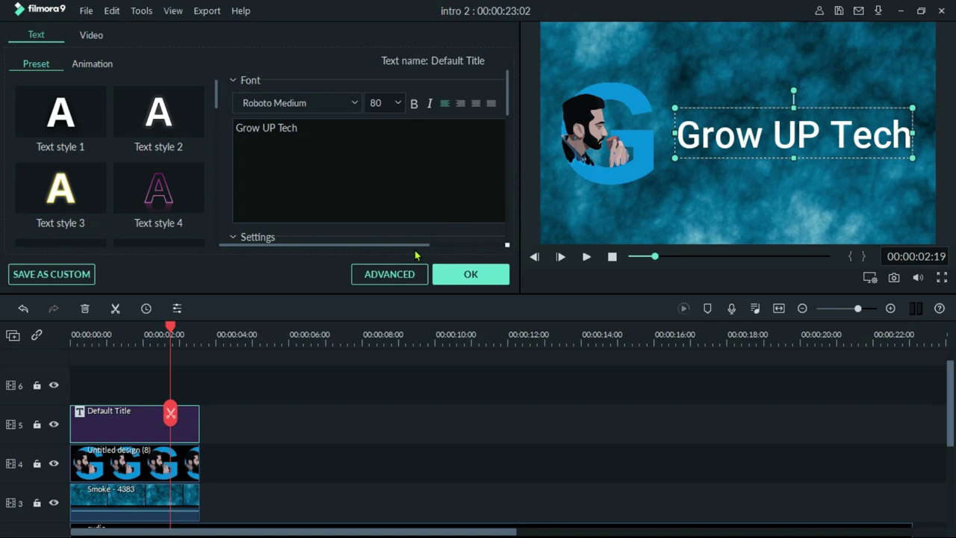
- Apply the Type Writer animation to the title with its end marker at 00:00:03:11, and preview the timeline from the beginning
click(400, 274)
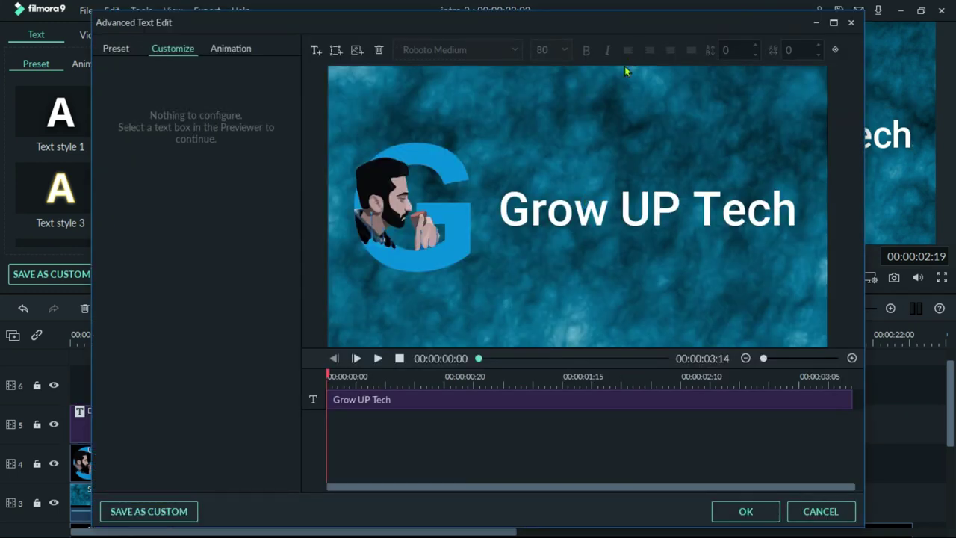
click(610, 204)
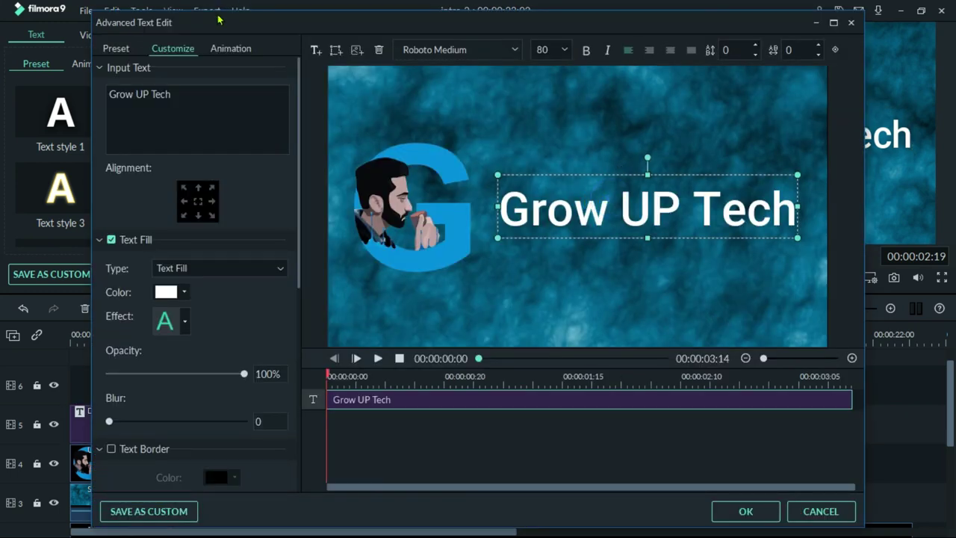
click(230, 49)
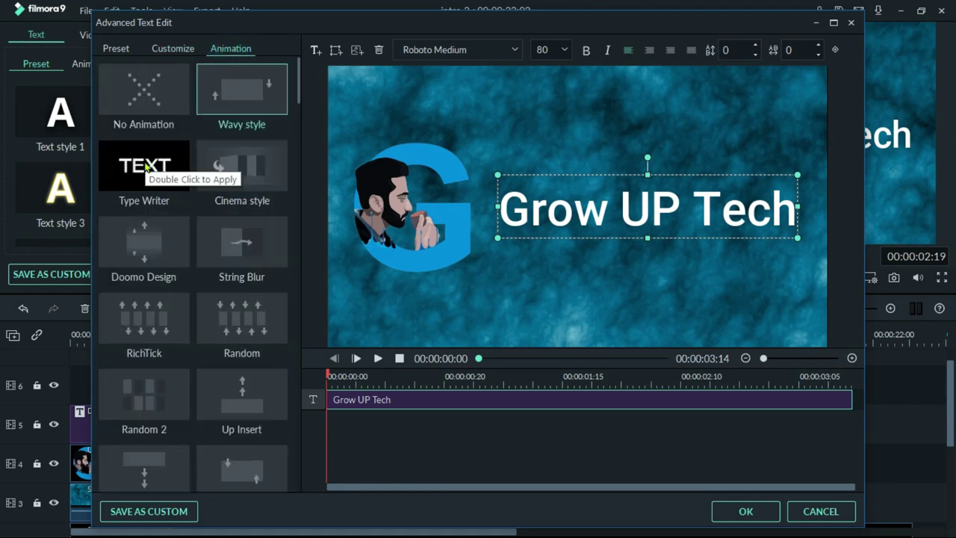
double_click(146, 166)
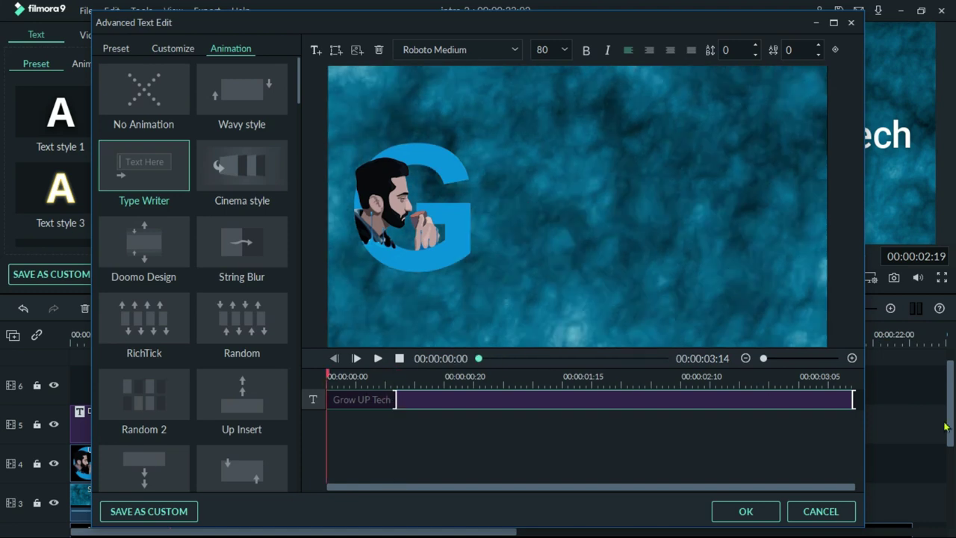
drag(853, 397, 835, 399)
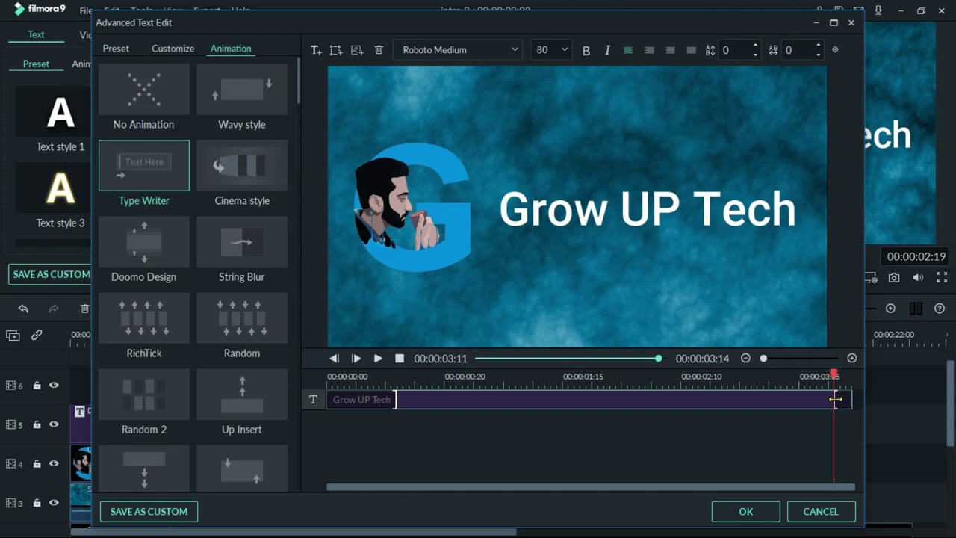
click(745, 512)
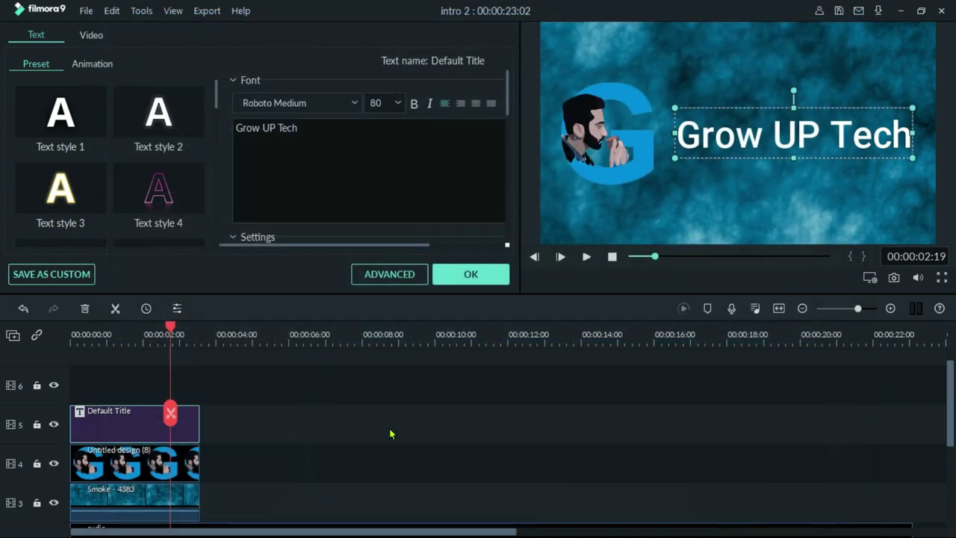
key(Home)
key(space)
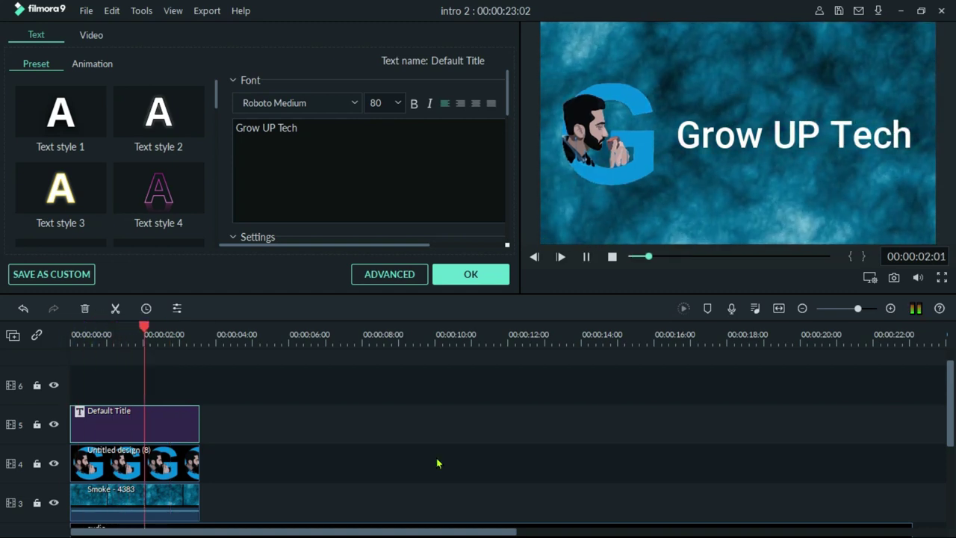
key(space)
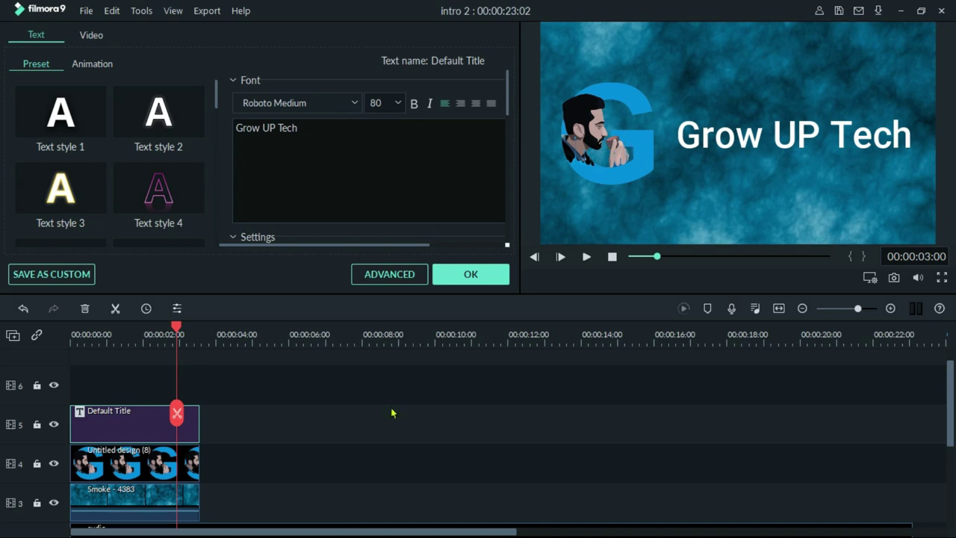
- Split the Untitled design (8) clip on track 4 at 00:00:01:13 and select its first part
click(124, 463)
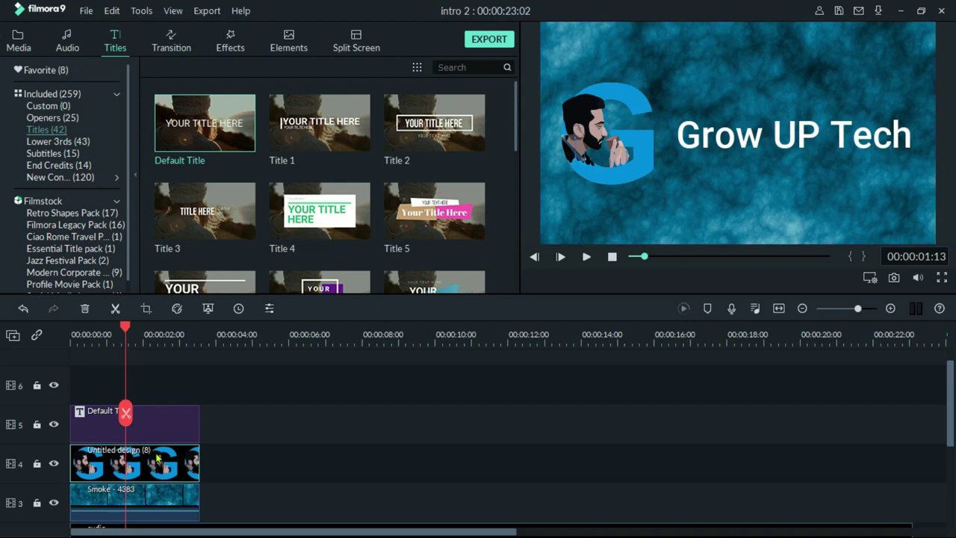
key(ctrl+b)
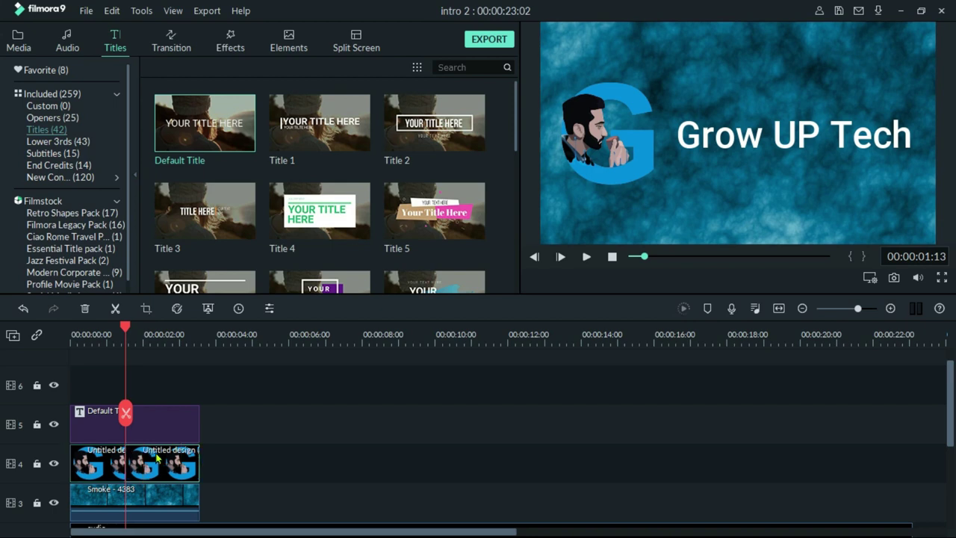
click(92, 467)
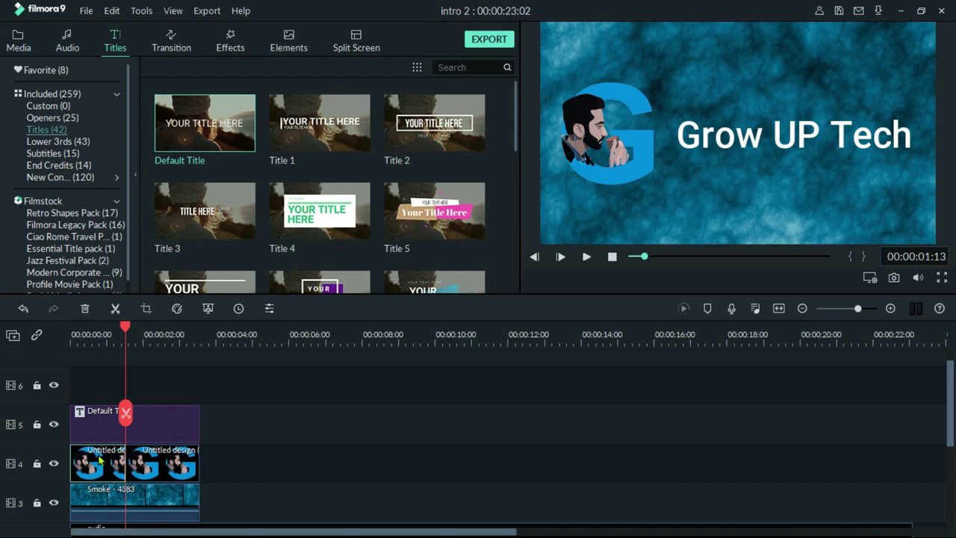
- Apply the second clockwise rotate to zoom motion effect to the logo clip's first part and play the result
double_click(99, 460)
click(146, 36)
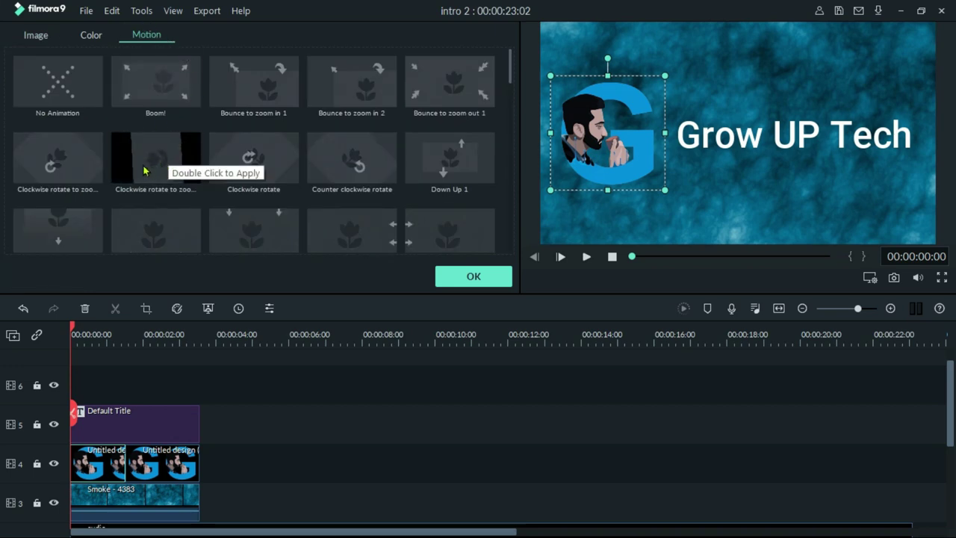
double_click(176, 160)
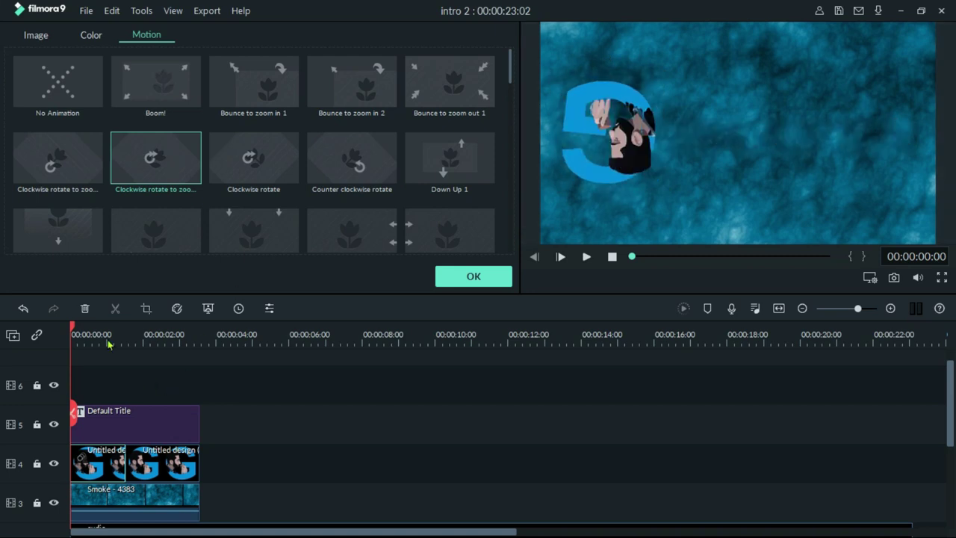
key(space)
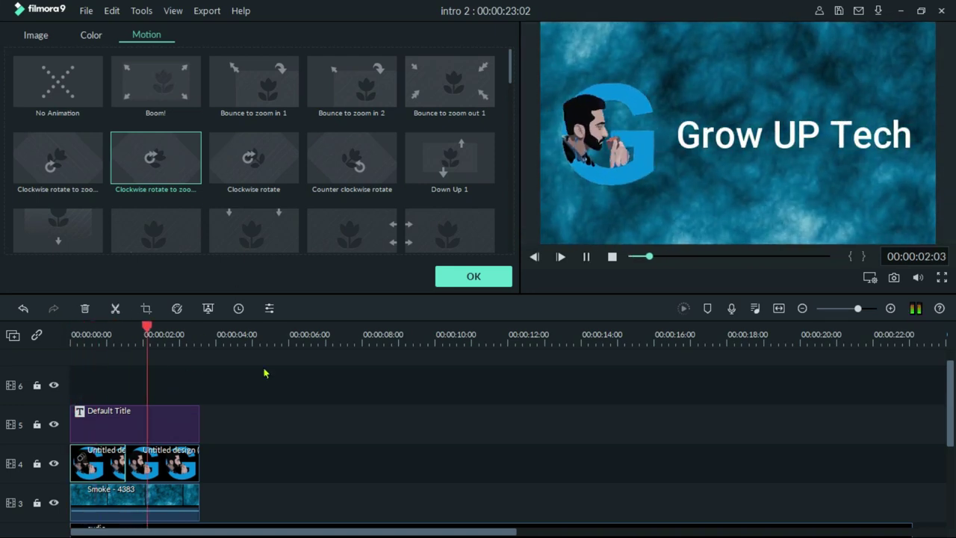
key(space)
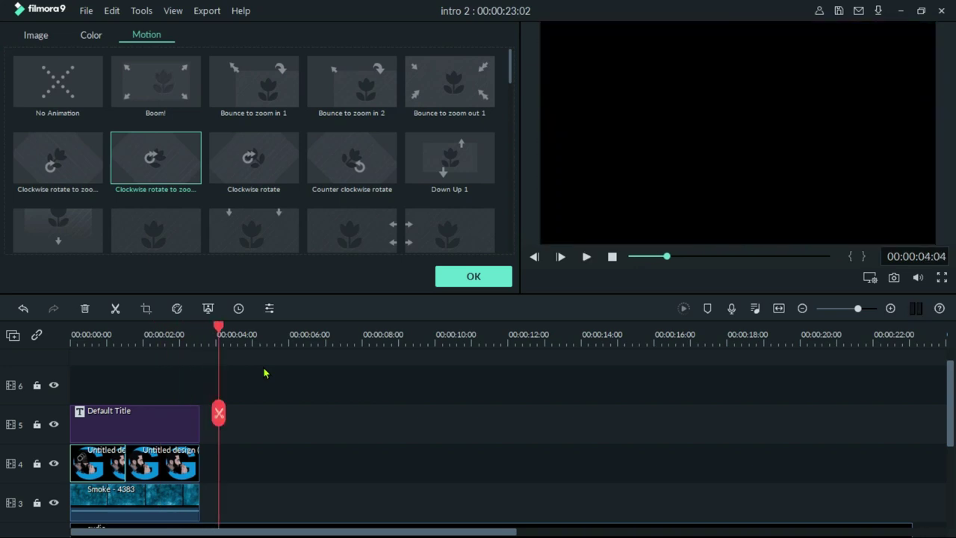
- Listen to the audio that follows the title section and return the playhead to the clips' end at 00:00:03:14
key(Up)
scroll(311, 391, down, 1)
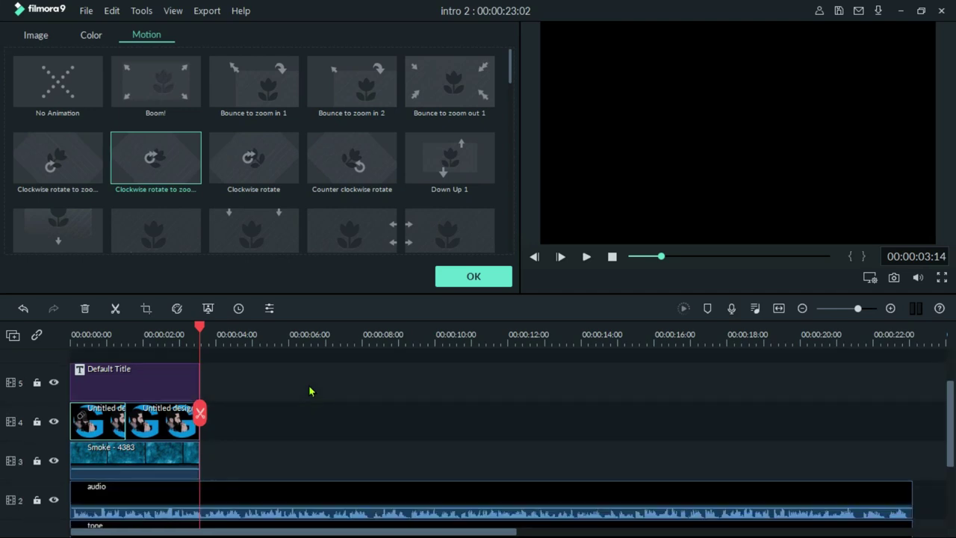
key(space)
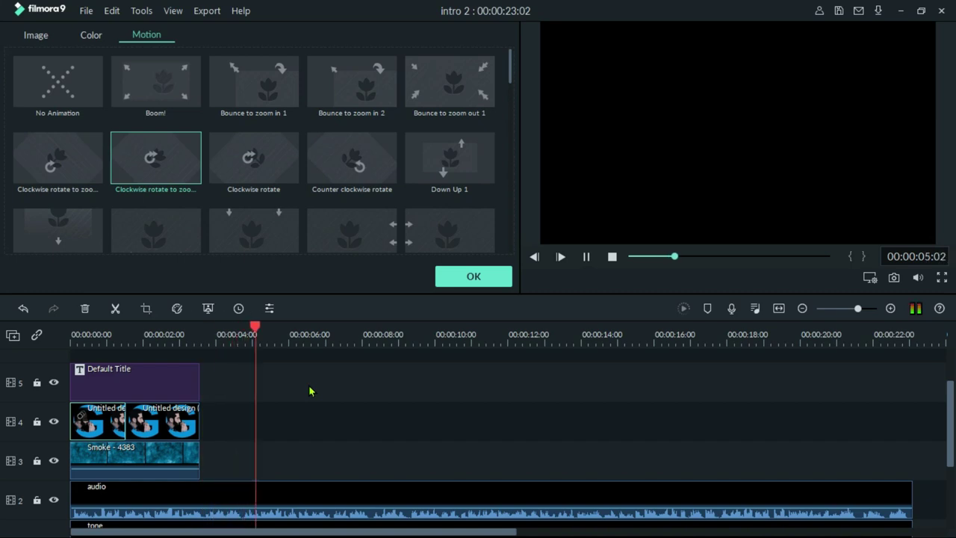
key(space)
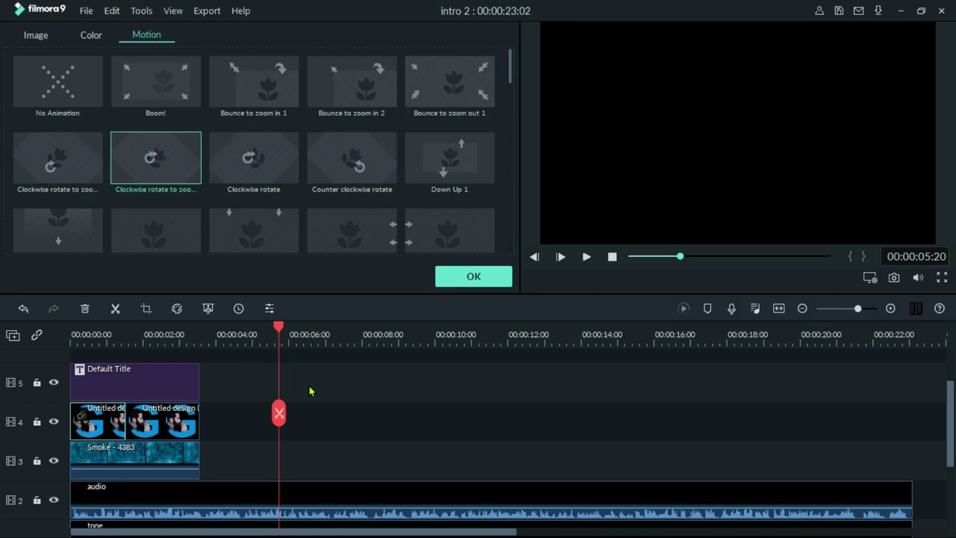
key(Up)
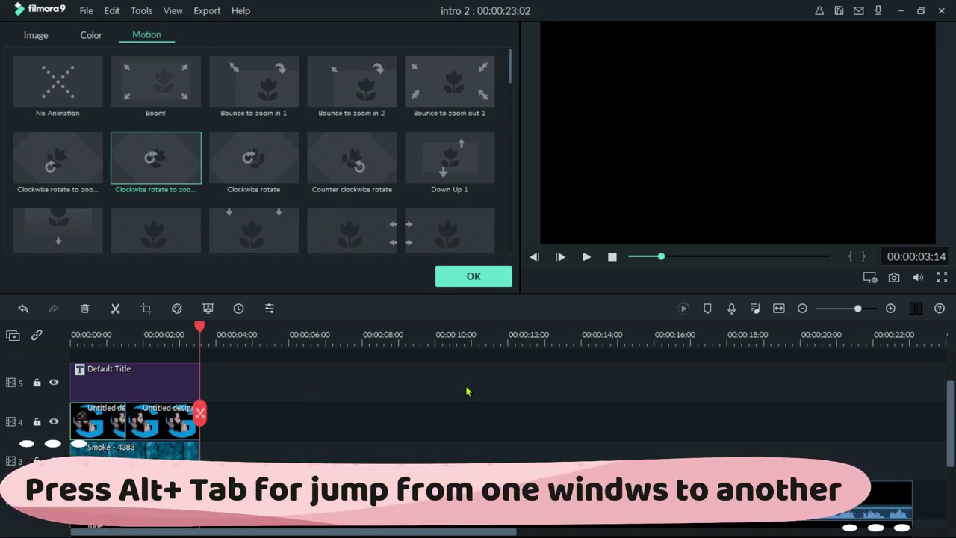
- Switch to the browser, find the Pink, Blue, Bubbles, Cute video in the Pixabay intro results and open it in a new tab
key(alt+Tab)
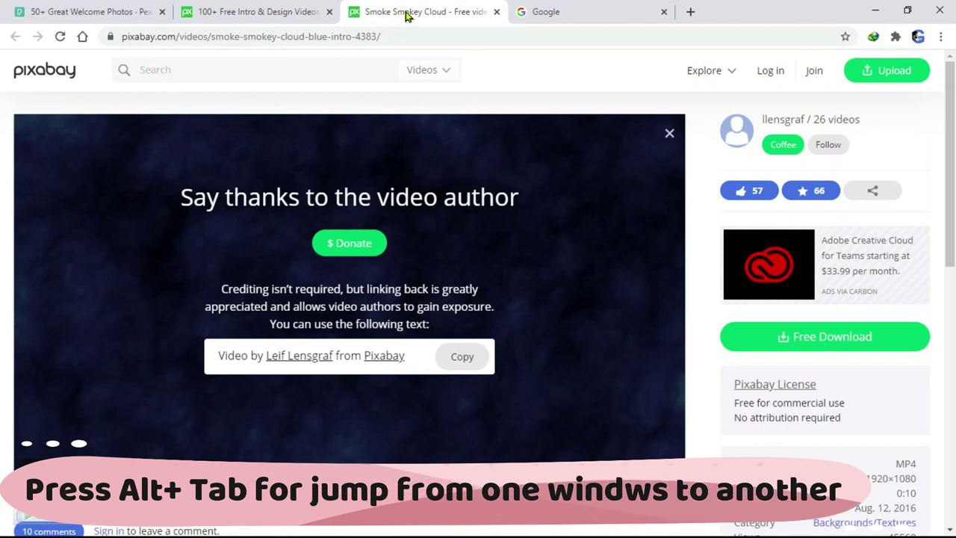
click(252, 13)
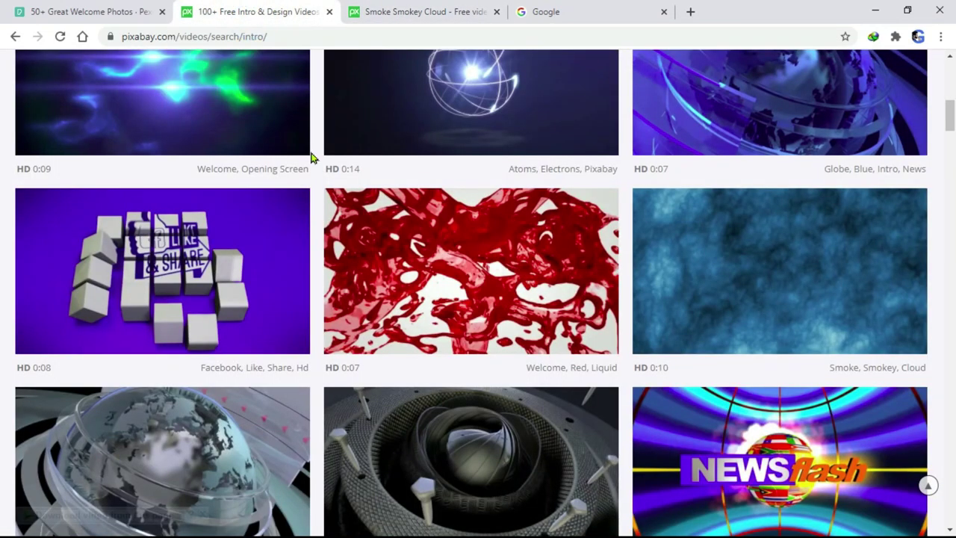
scroll(314, 229, down, 1)
scroll(316, 228, down, 18)
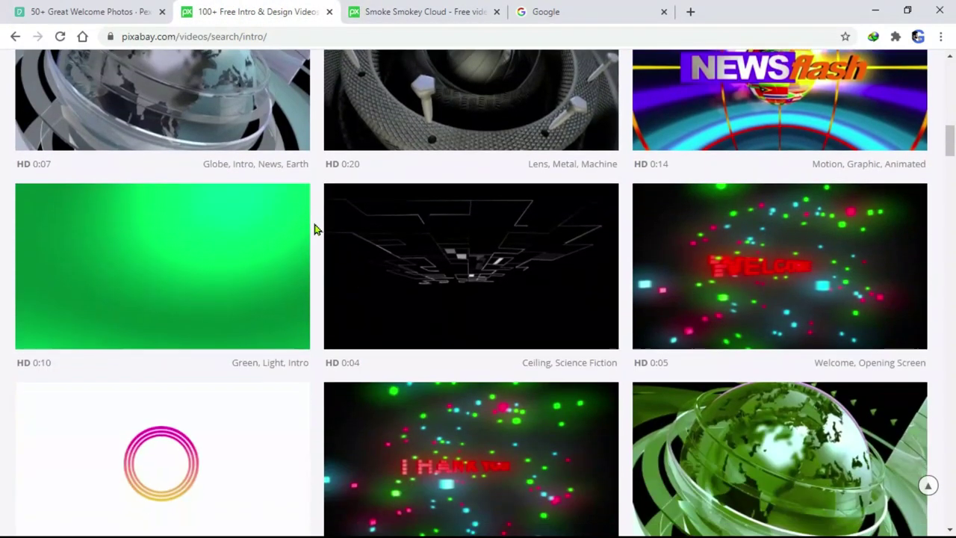
scroll(179, 207, up, 2)
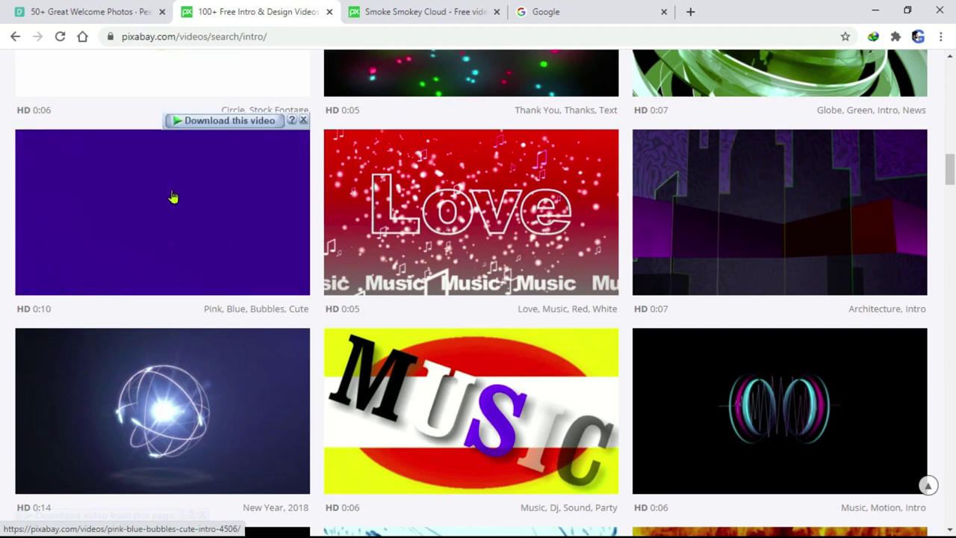
middle_click(172, 197)
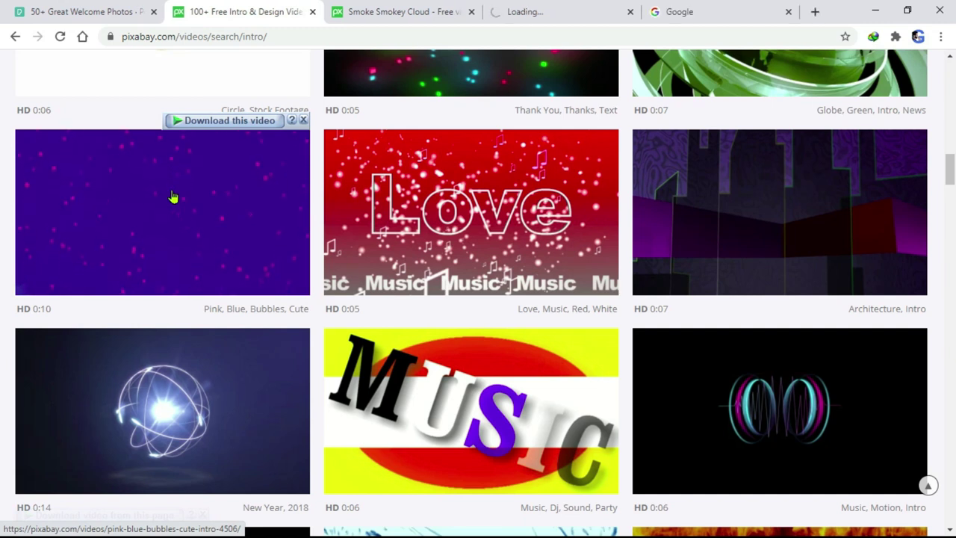
- Open the Pink Blue Bubbles video page, download the video as a 1920×1080 MP4 and show the downloaded file in its folder
click(562, 10)
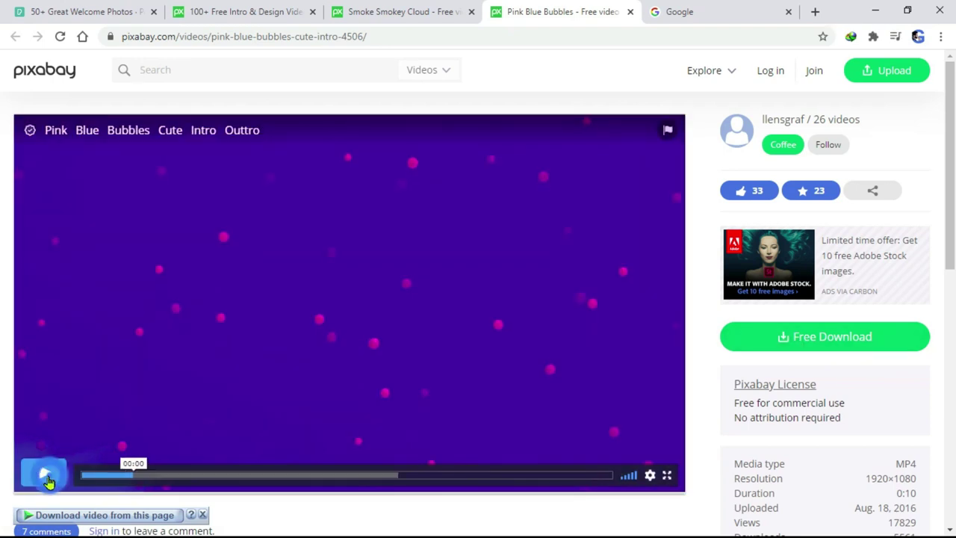
click(43, 472)
click(826, 337)
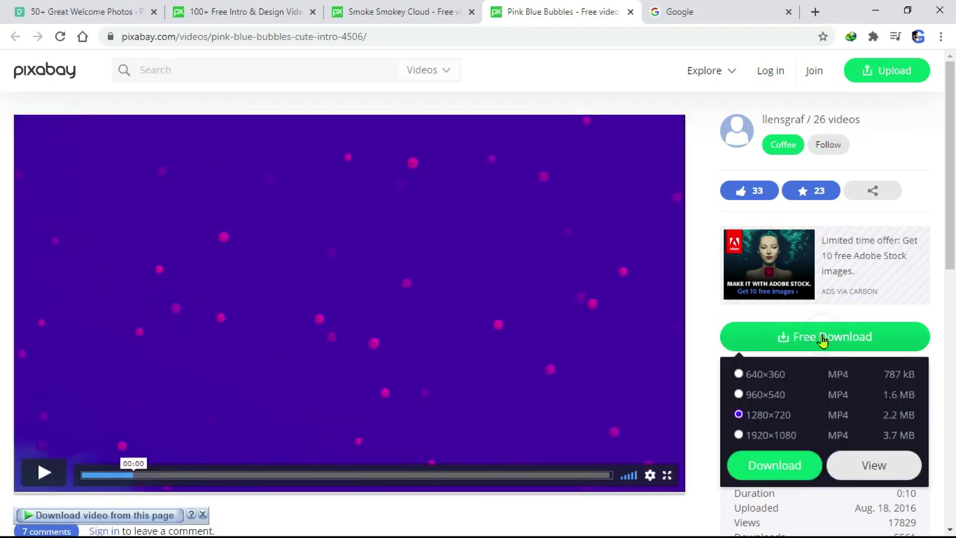
click(775, 439)
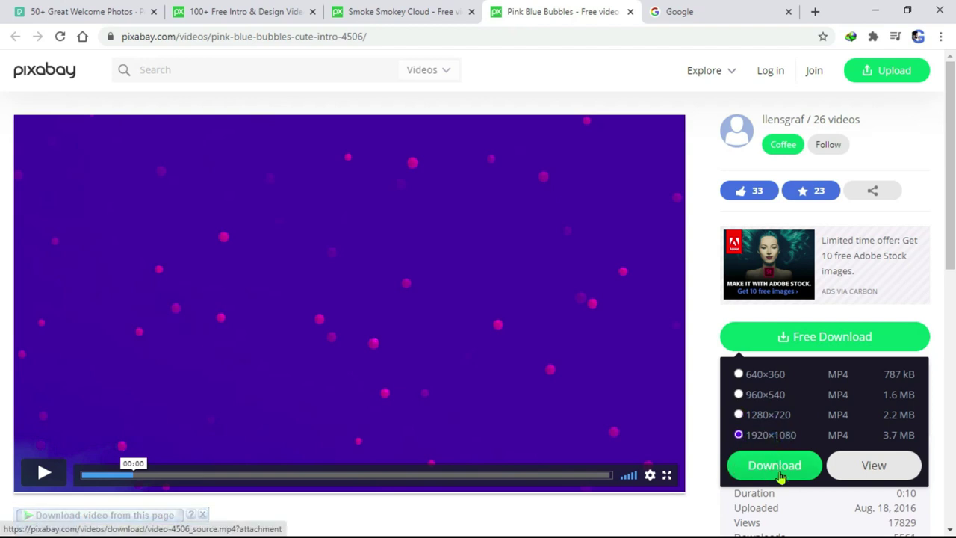
click(775, 465)
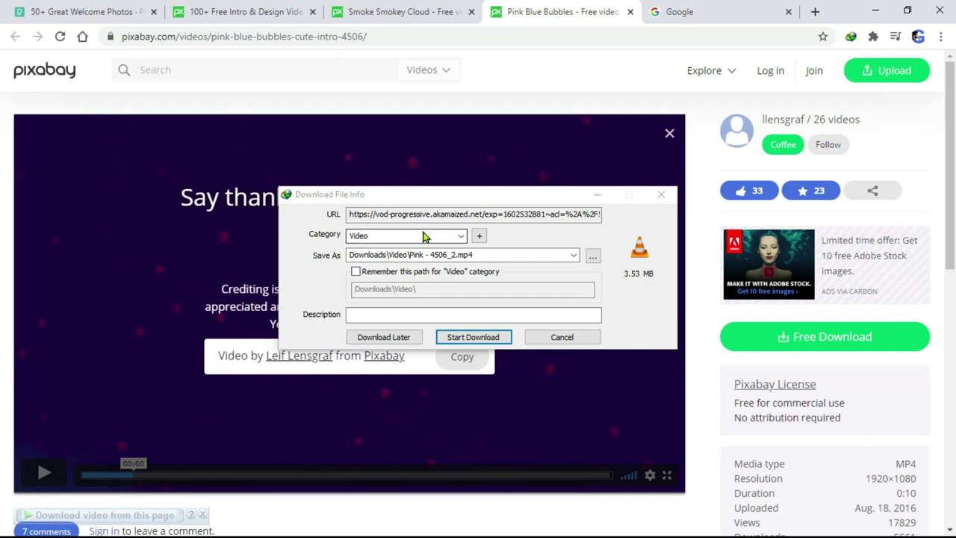
click(461, 337)
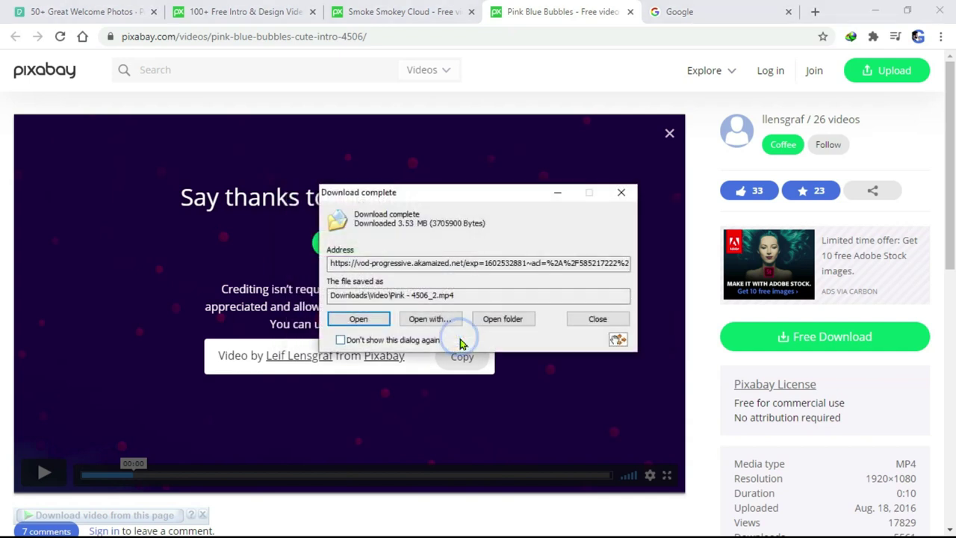
click(510, 318)
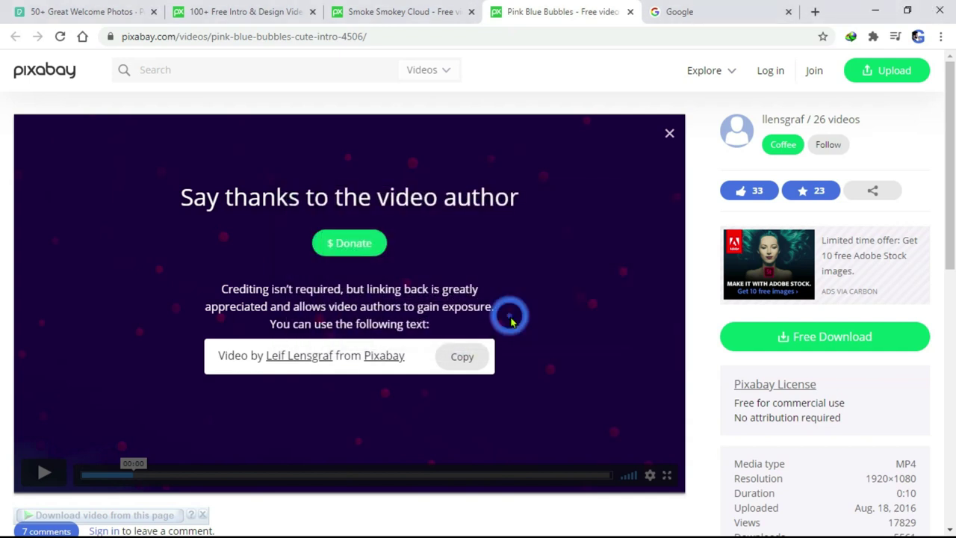
- Switch back to Filmora, confirm the logo clip's motion settings and import the downloaded Pink - 4506_2 video into the project media
key(alt+Tab)
key(alt+Tab)
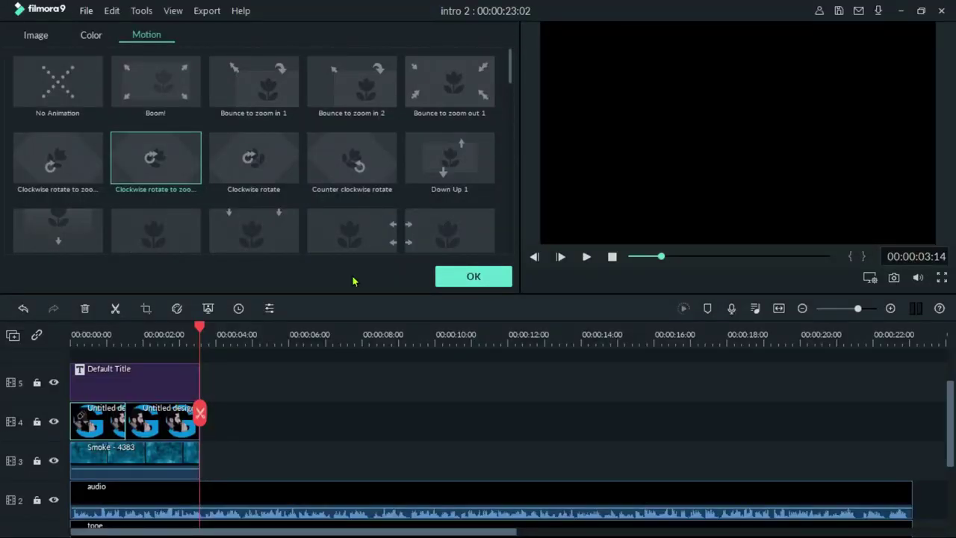
click(473, 277)
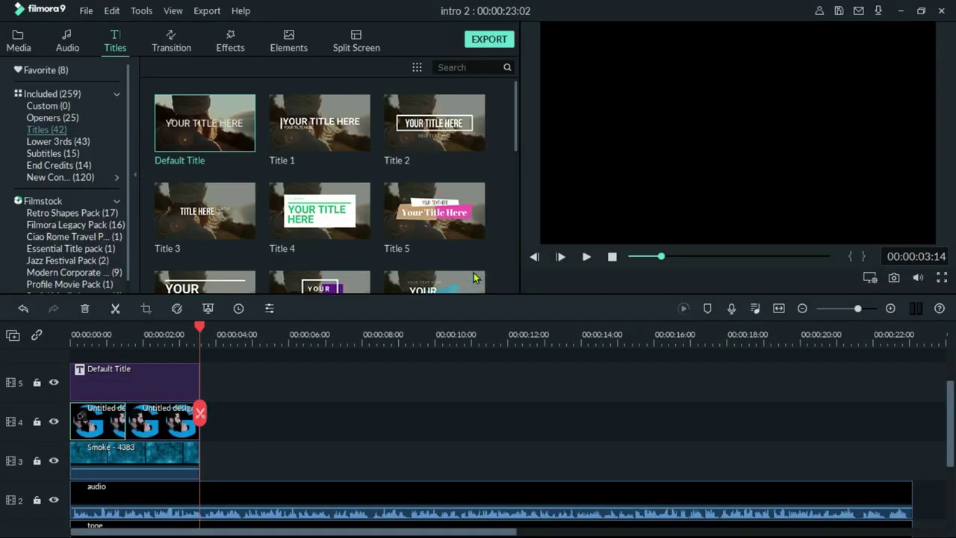
click(20, 41)
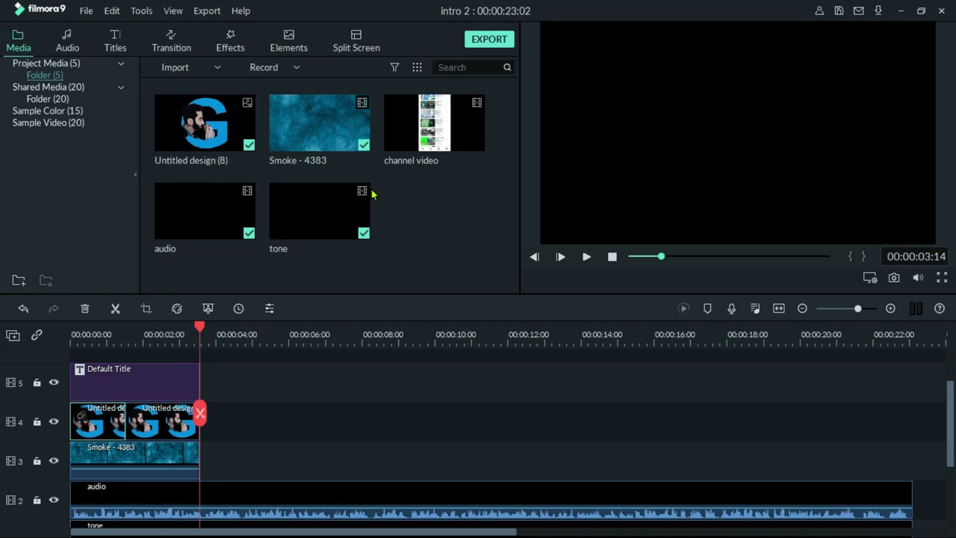
key(alt+Tab)
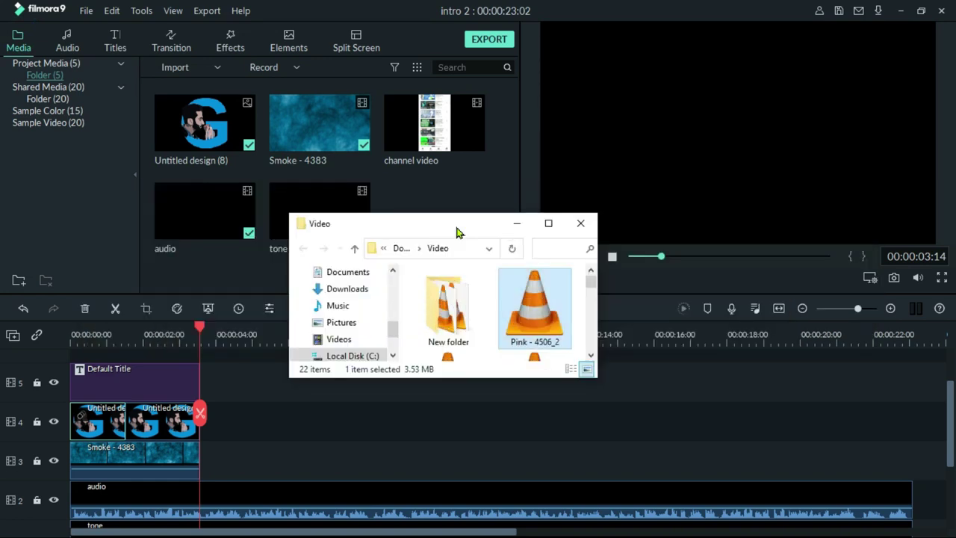
drag(442, 233, 654, 239)
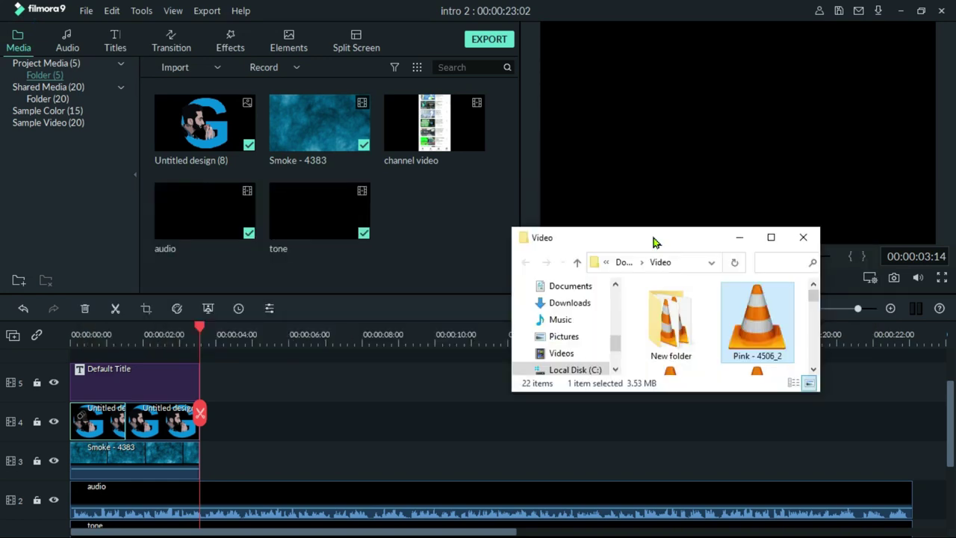
drag(753, 322, 443, 231)
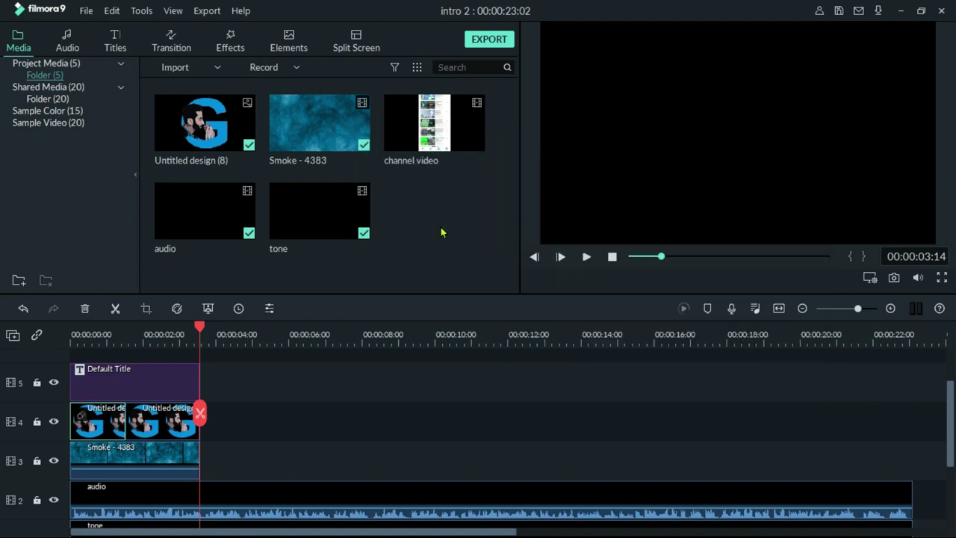
- Switch to the browser's Google page and search Google Images for "animated computer gif"
key(alt+Tab)
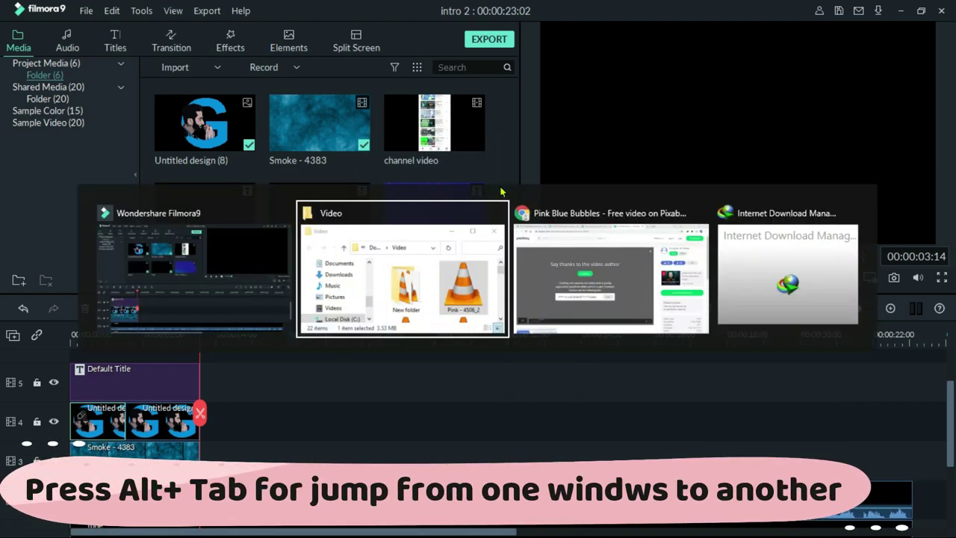
key(alt+Tab)
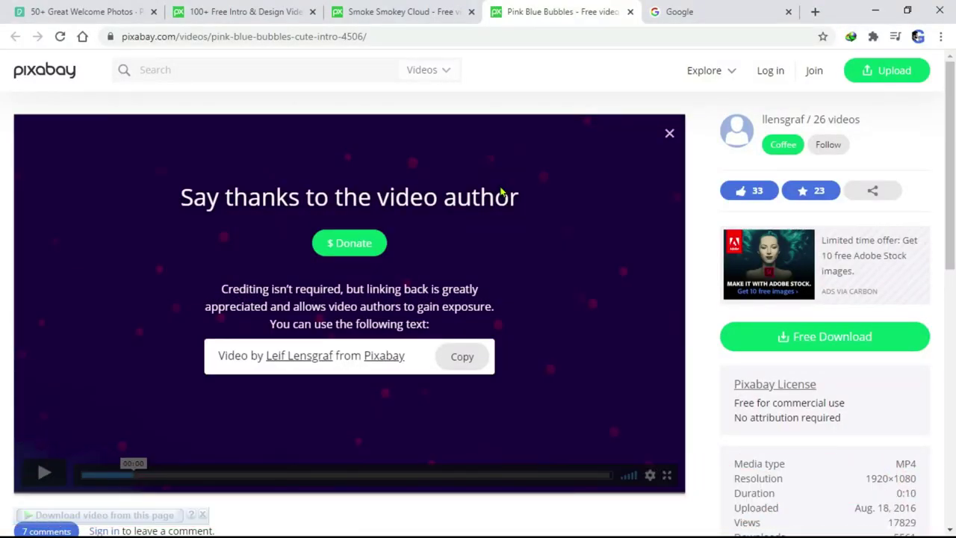
click(693, 14)
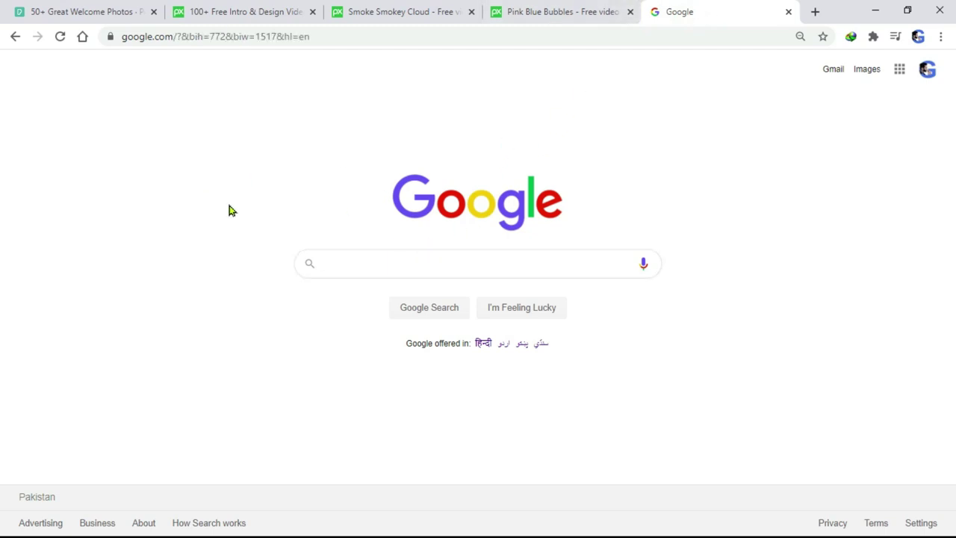
click(397, 260)
text(animated c)
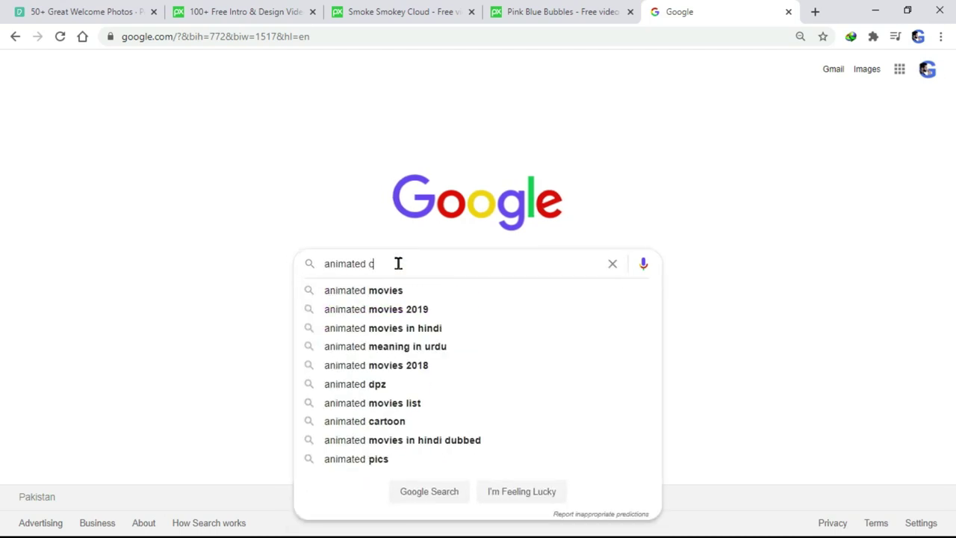
text(omputer gif)
key(Return)
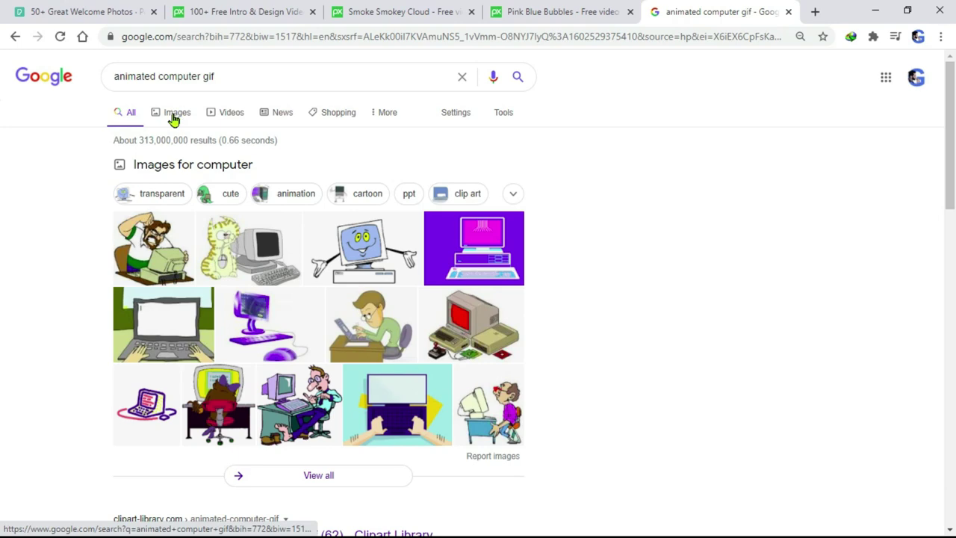
click(173, 118)
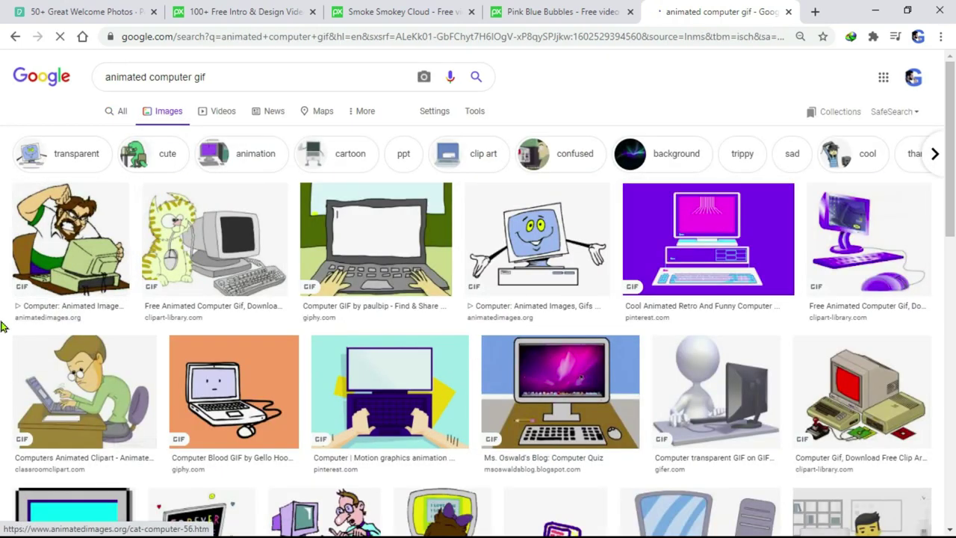
- Browse the image results and open the preview of Gifer's transparent GIF of a white 3D figure working at a computer
scroll(4, 327, down, 3)
scroll(3, 326, down, 2)
scroll(4, 326, down, 8)
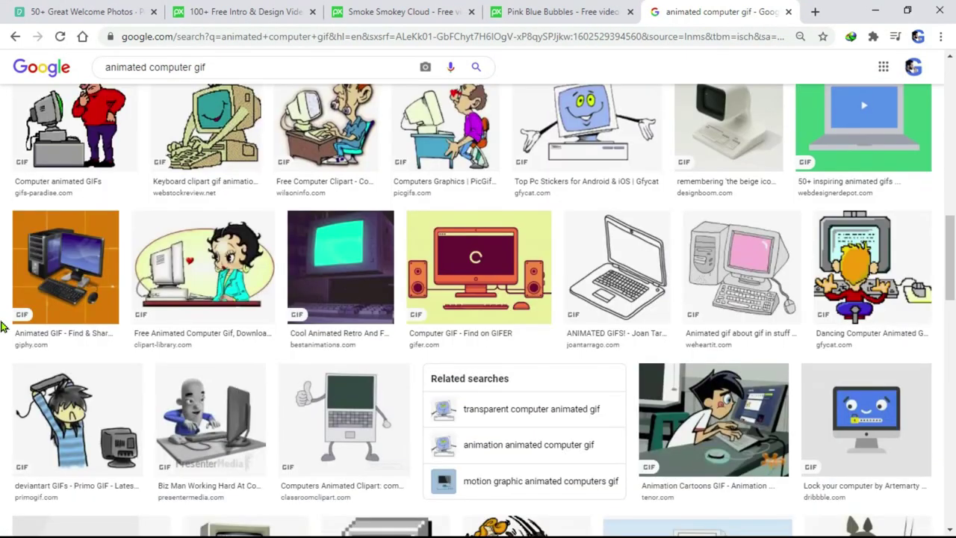
scroll(4, 326, down, 3)
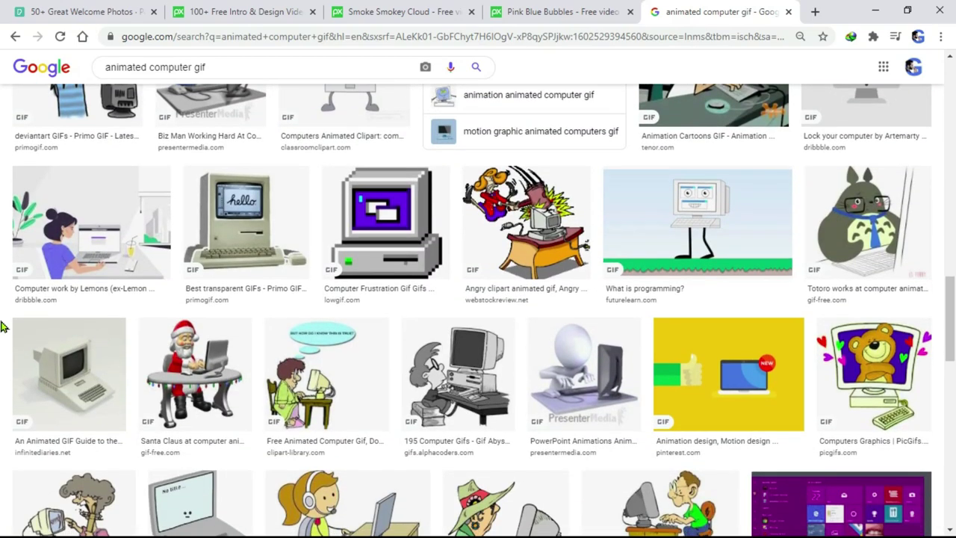
scroll(4, 327, down, 5)
scroll(3, 327, up, 20)
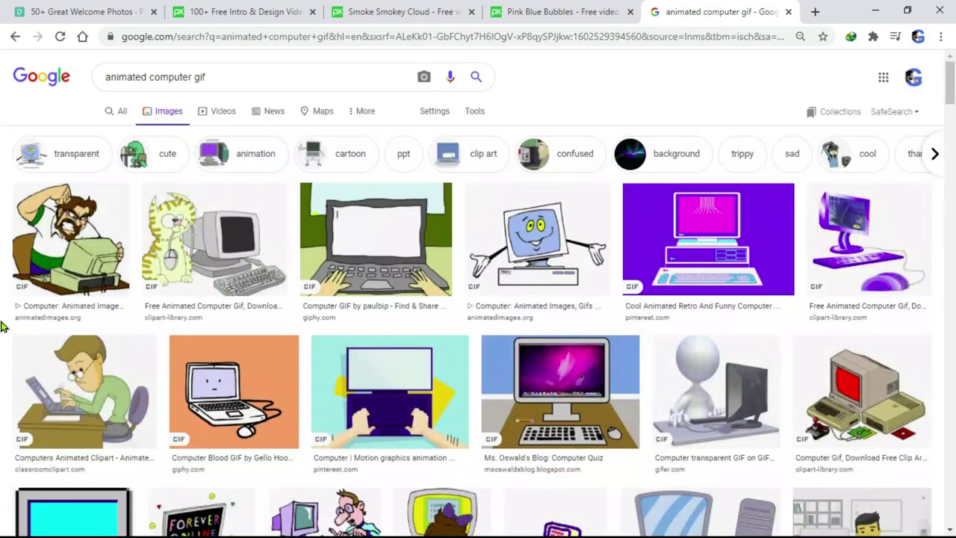
click(716, 392)
scroll(713, 289, down, 5)
scroll(713, 289, up, 6)
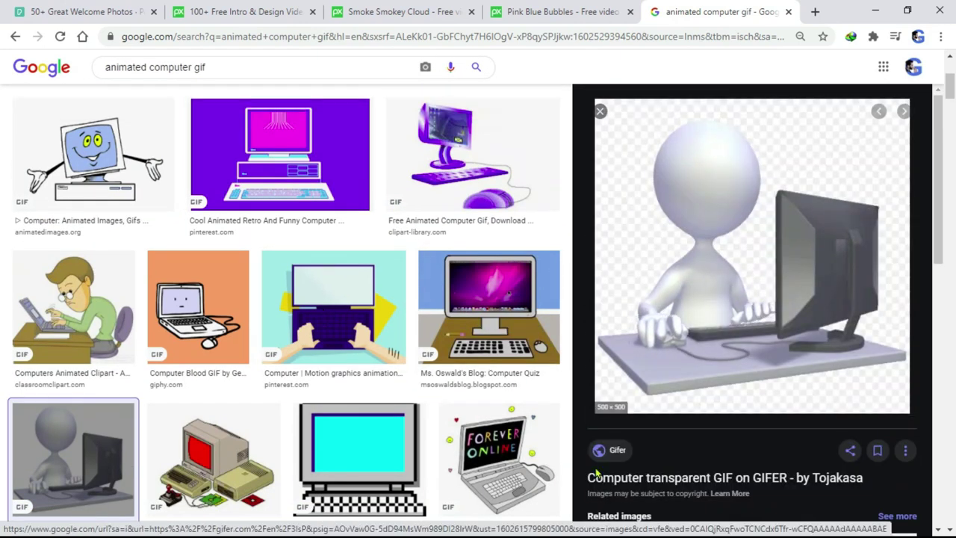
- Save the computer GIF to the Desktop as 3IsP and show the saved file in its folder
right_click(694, 234)
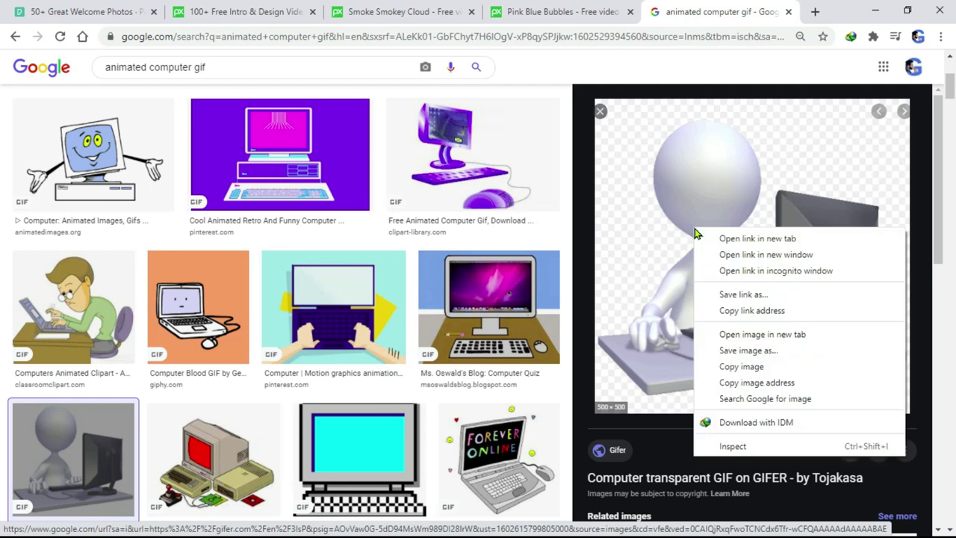
click(776, 356)
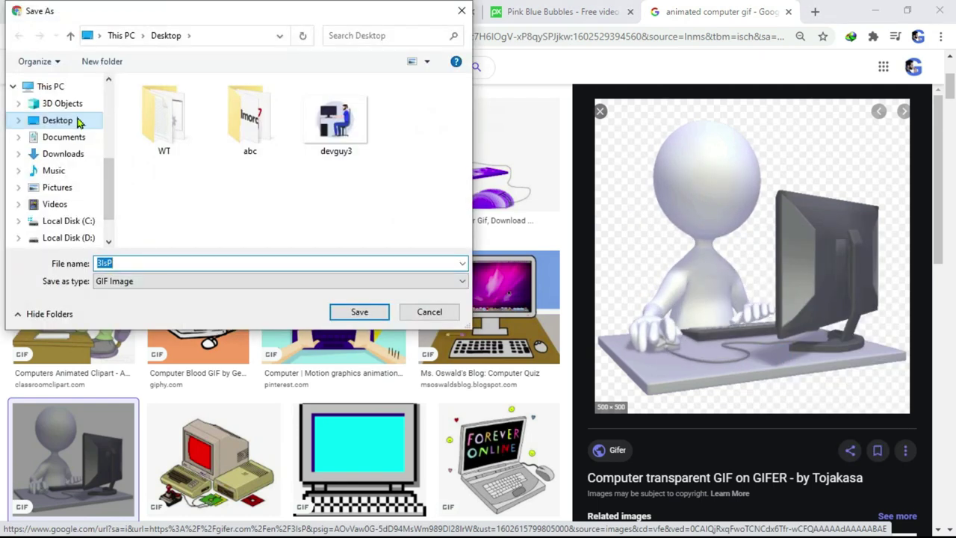
click(68, 121)
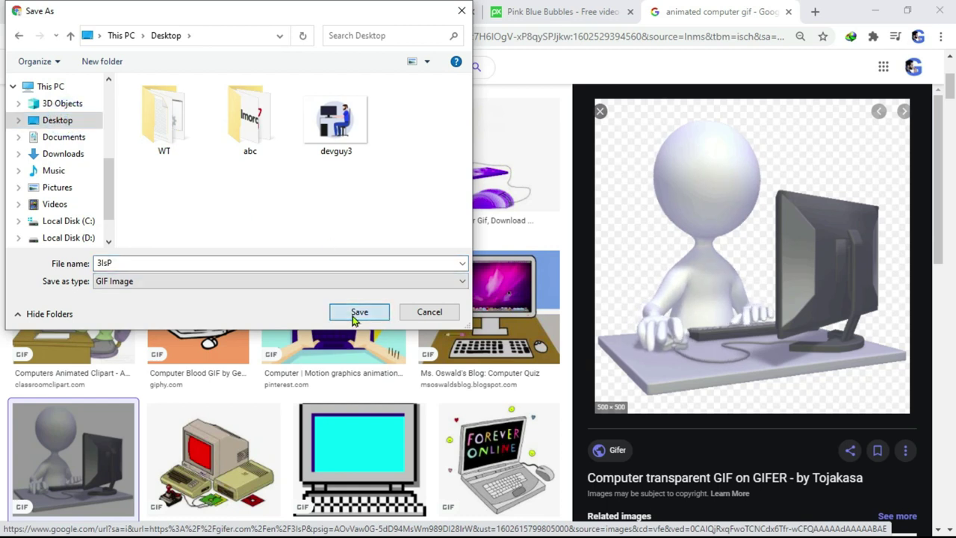
click(358, 313)
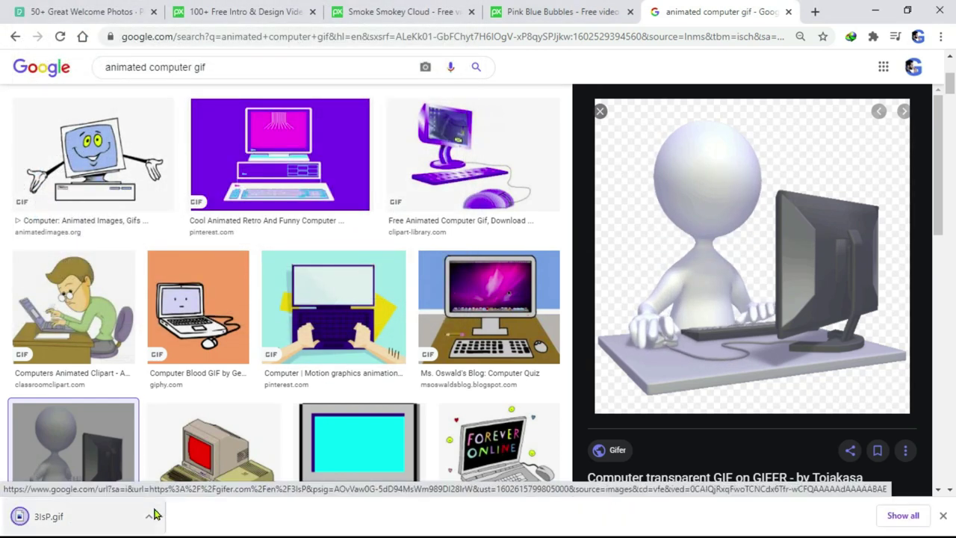
click(148, 515)
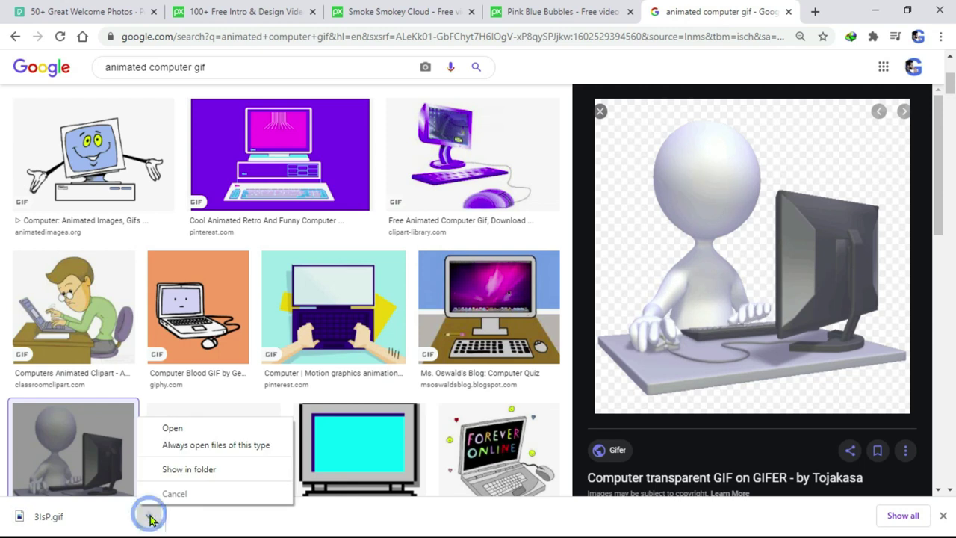
click(189, 469)
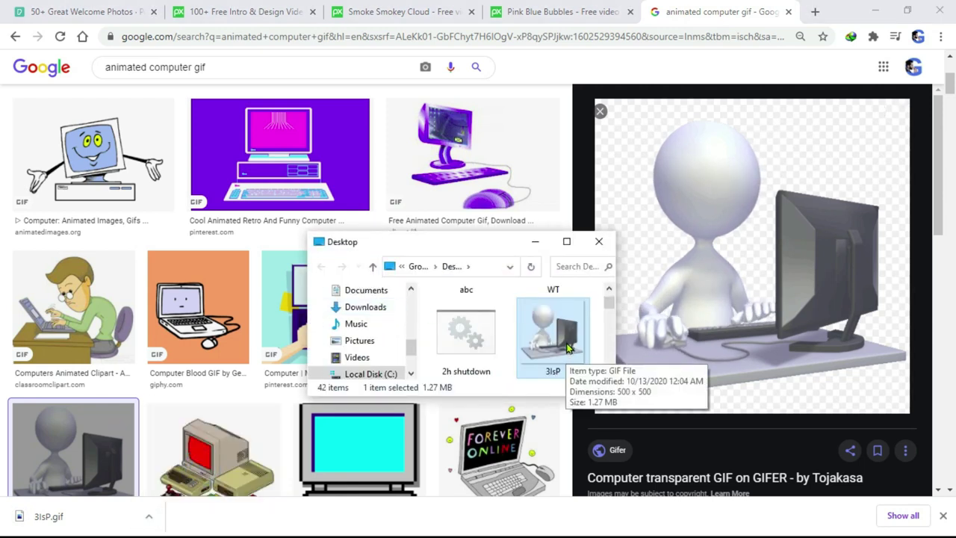
- Switch to Filmora and import the 3IsP GIF from the Desktop folder into the project media
key(alt+Tab)
key(alt+Tab)
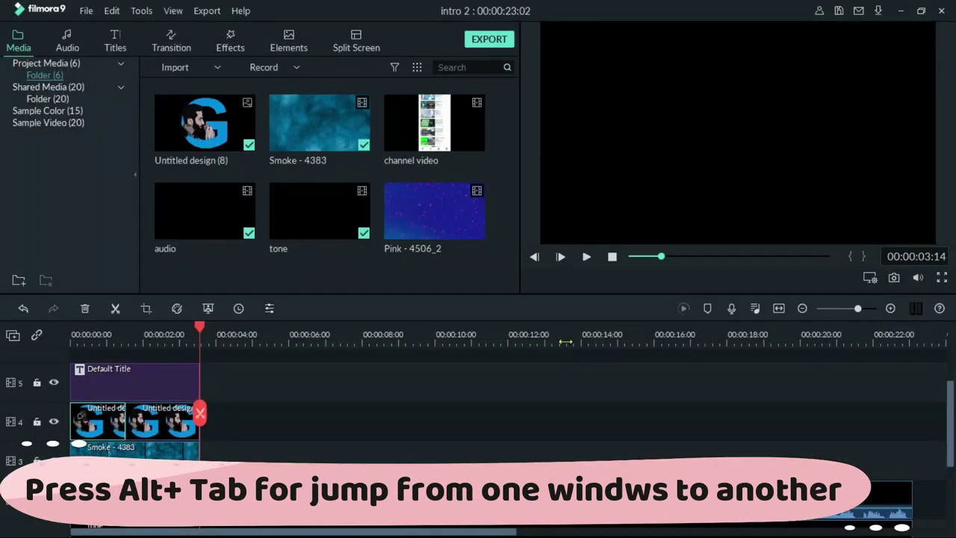
key(alt+Tab)
key(alt+Tab)
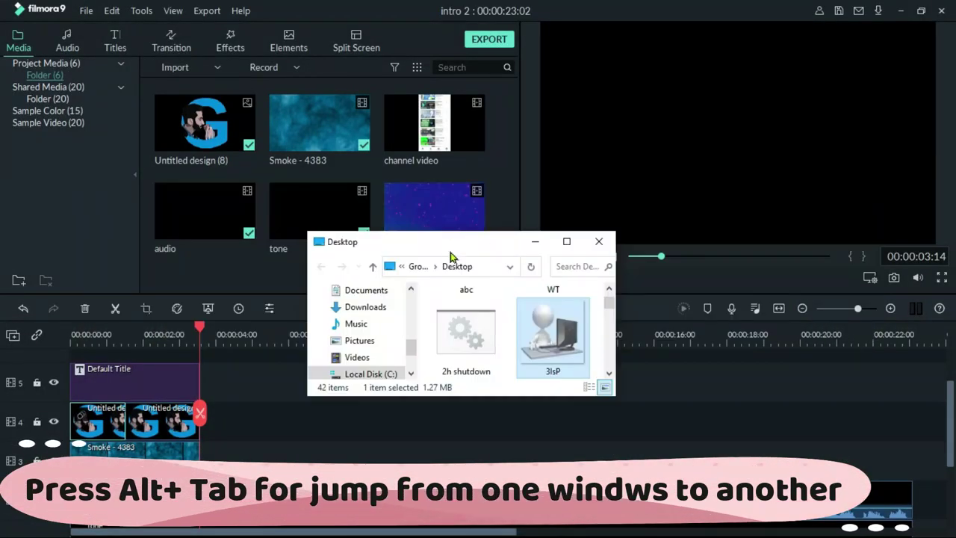
drag(450, 256, 759, 216)
drag(889, 280, 420, 259)
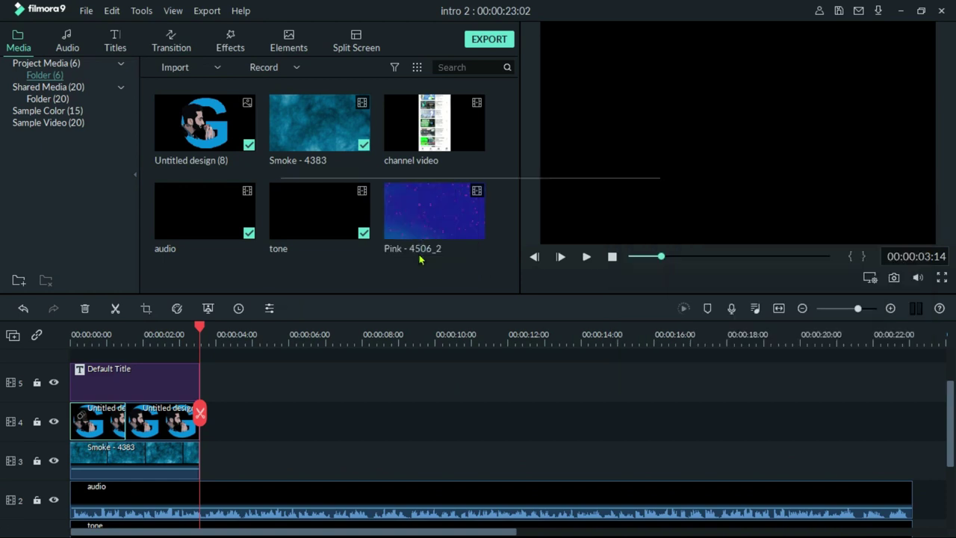
- Place the Pink - 4506_2 clip on track 3 and the 3IsP clip on track 4, both starting at 00:00:03:14
drag(465, 166, 197, 473)
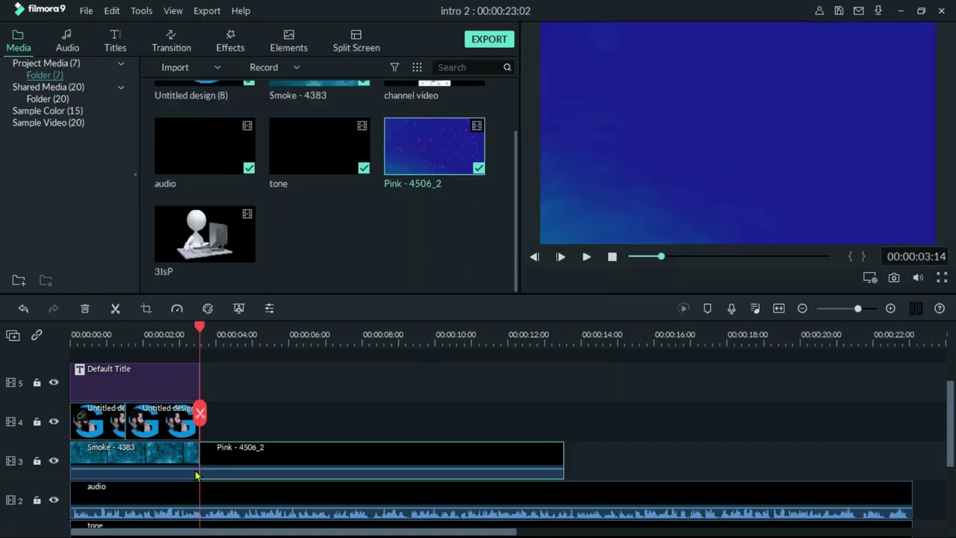
drag(235, 236, 201, 435)
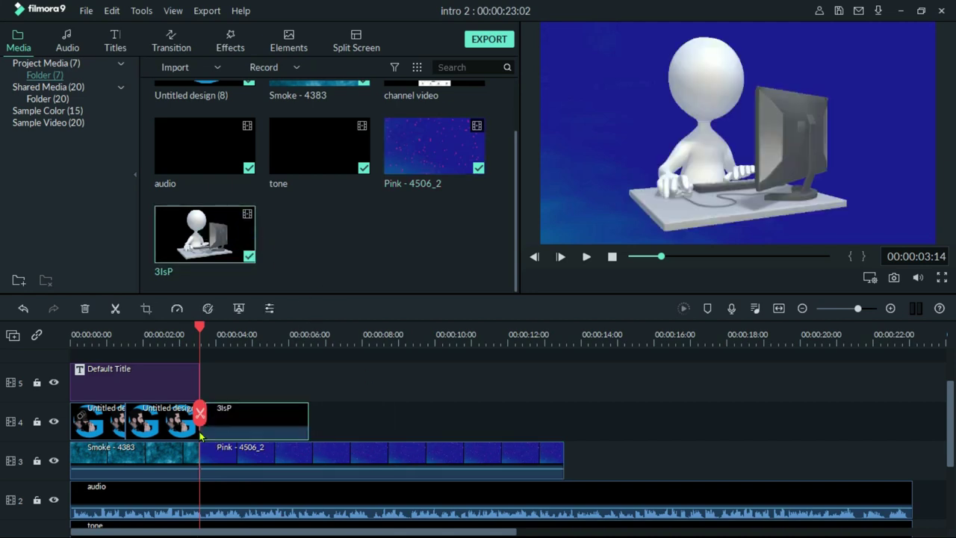
- Scale the 3IsP figure down slightly in the preview and move it to the left side of the frame
click(703, 133)
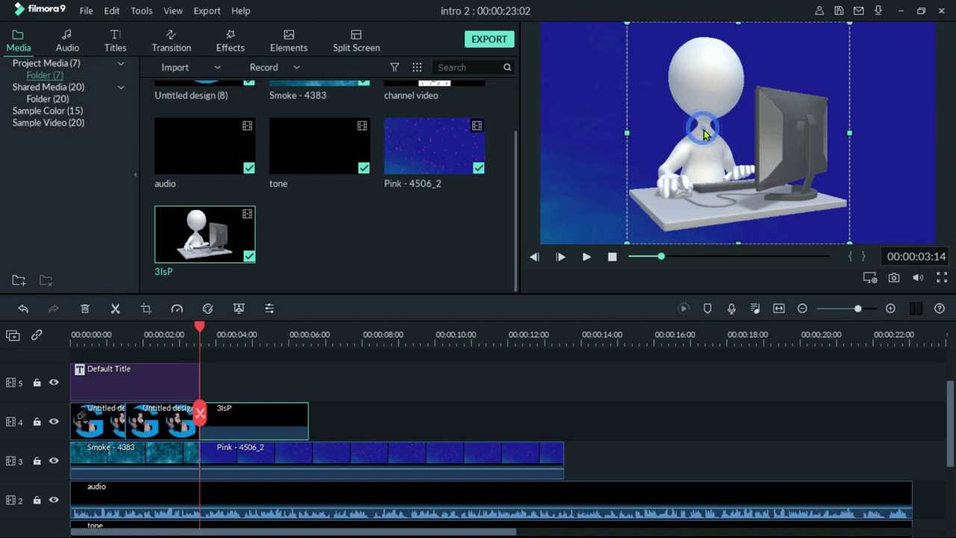
drag(625, 21, 652, 48)
drag(754, 138, 654, 141)
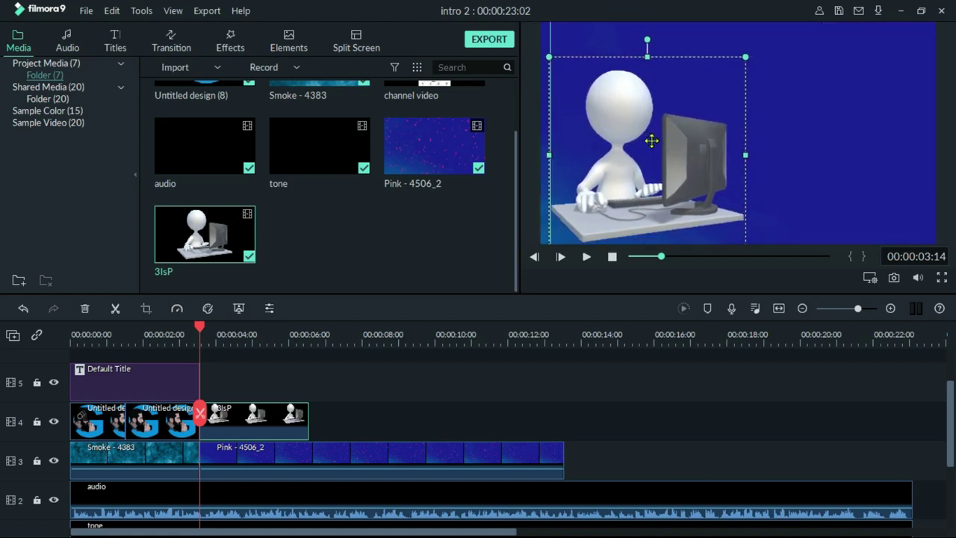
- Play the section from 00:00:03:02 and trim the end of the 3IsP clip on track 4 to 00:00:04:05
click(183, 334)
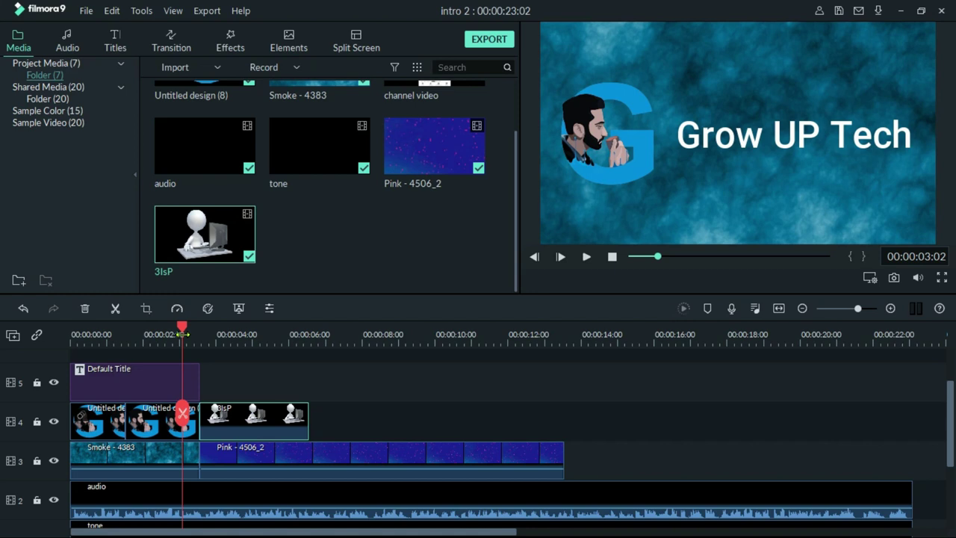
key(space)
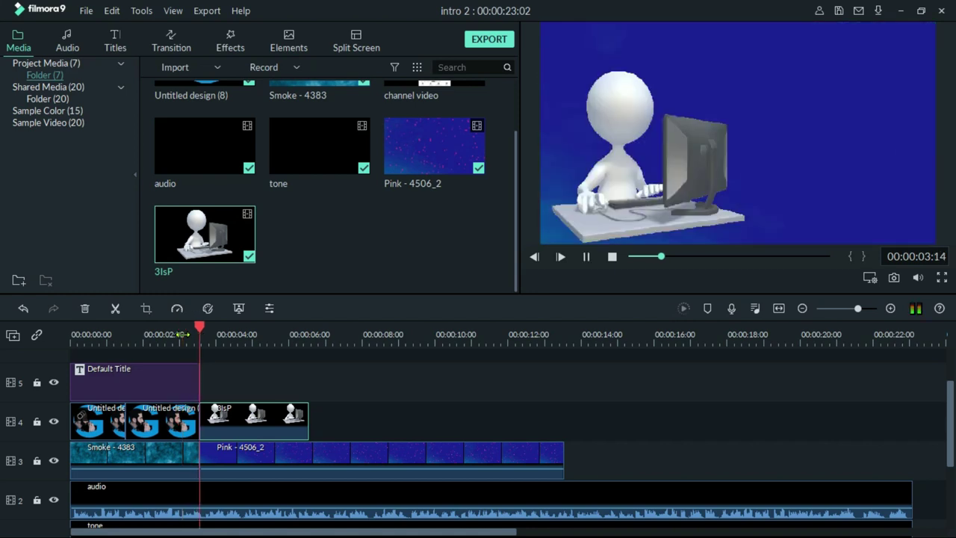
key(space)
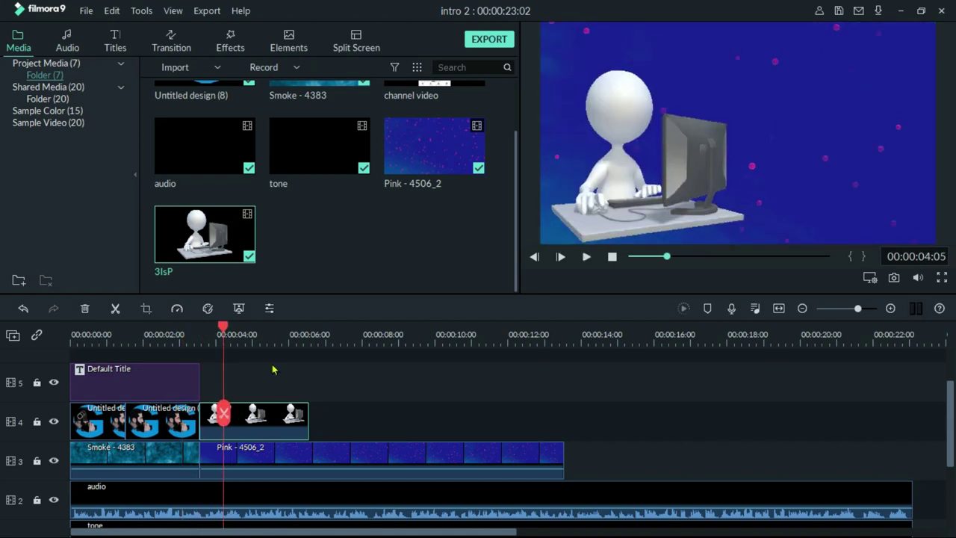
drag(308, 415, 229, 415)
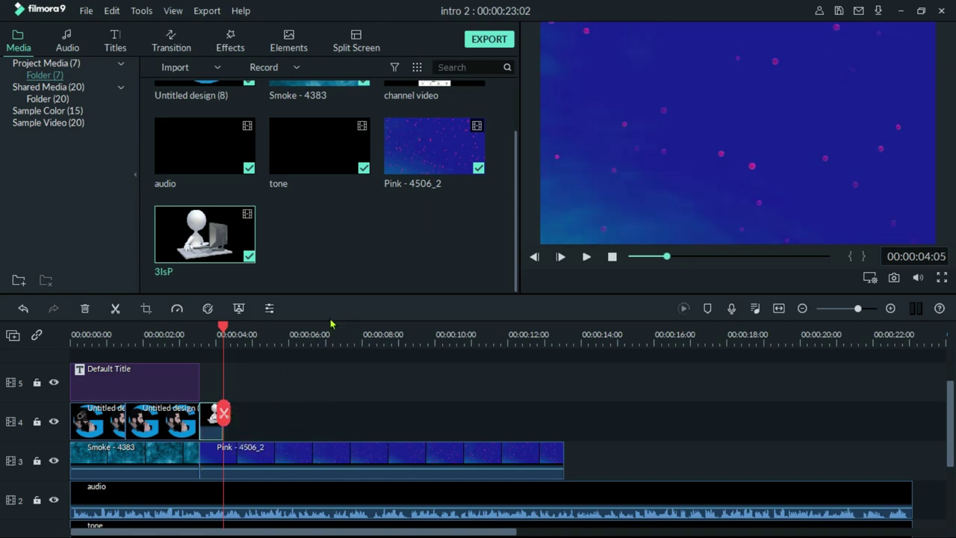
- Add a Default Title on track 5 above the 3IsP clip and trim its end to 00:00:04:05
click(113, 47)
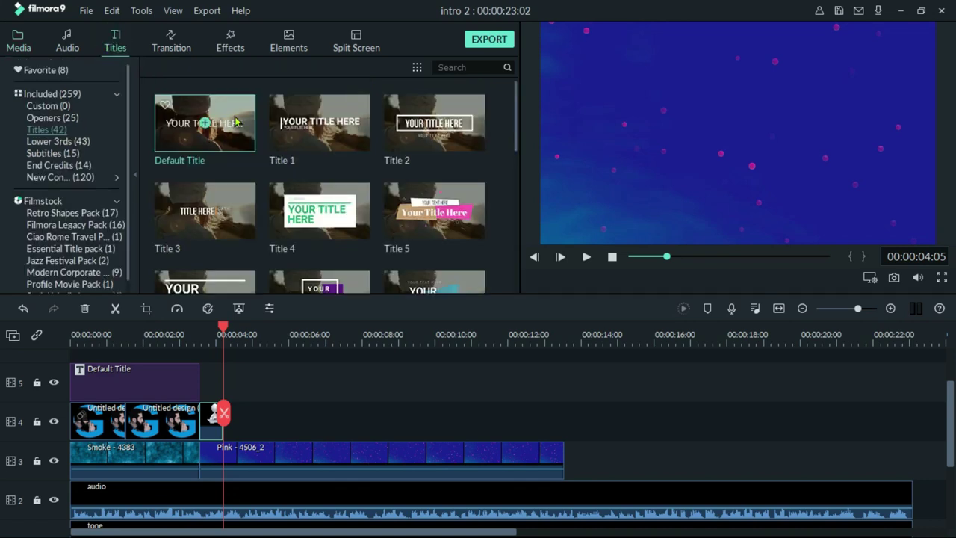
drag(234, 121, 211, 375)
drag(384, 384, 227, 382)
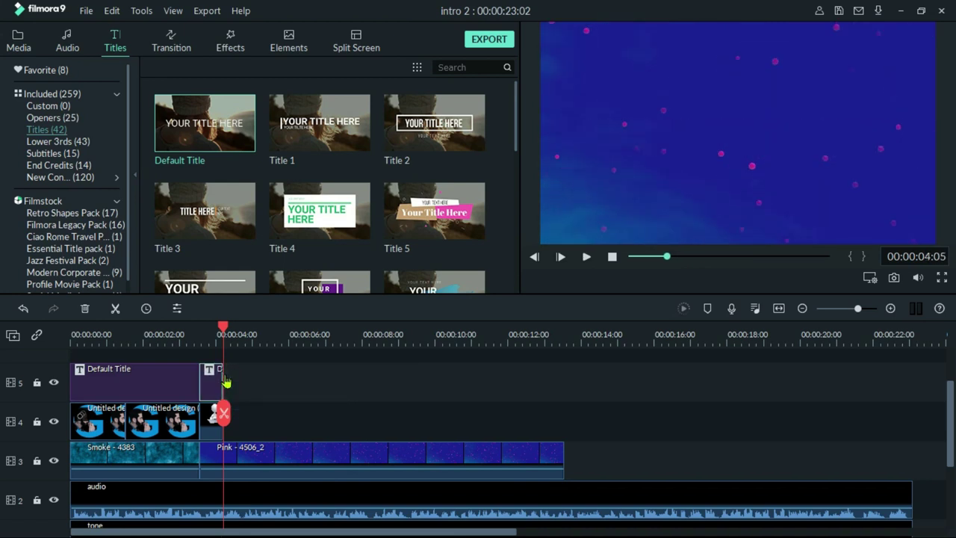
- Change the new title's text to "Computer" and move it to the right of the computer figure in the preview
double_click(212, 387)
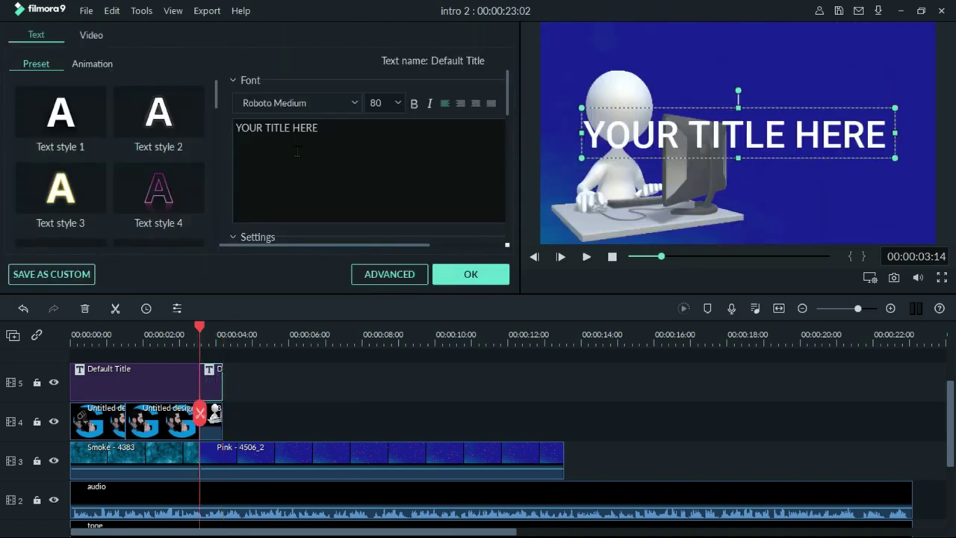
triple_click(348, 151)
text(C)
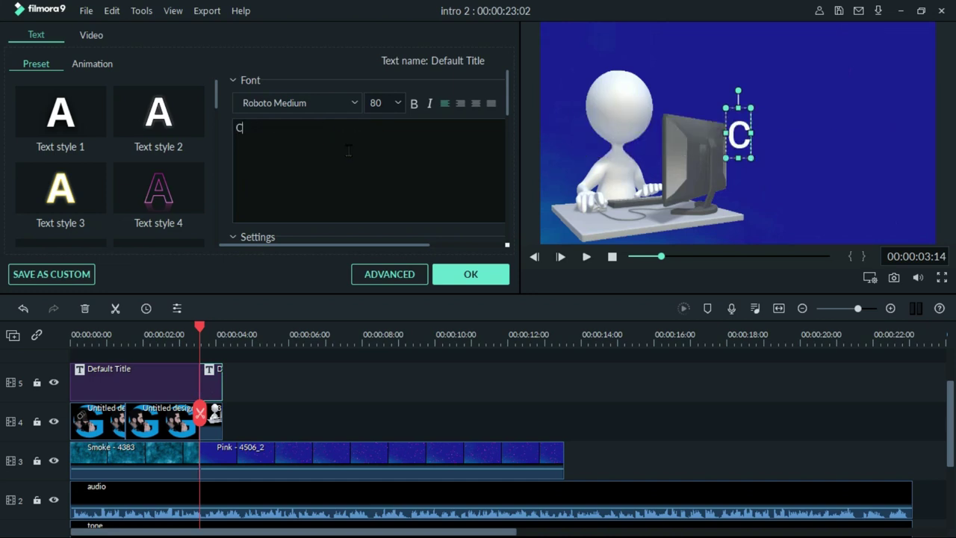
text(omputer)
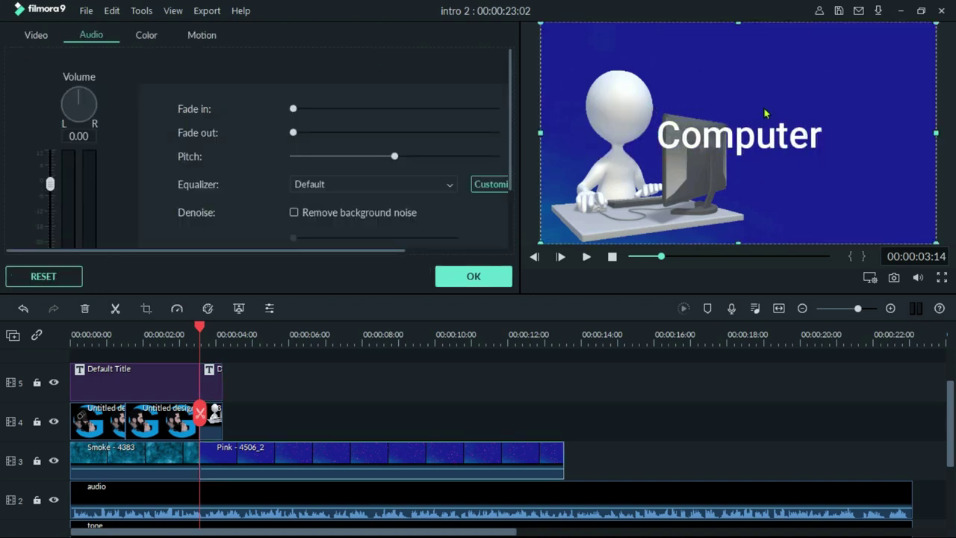
drag(728, 133, 846, 141)
double_click(224, 457)
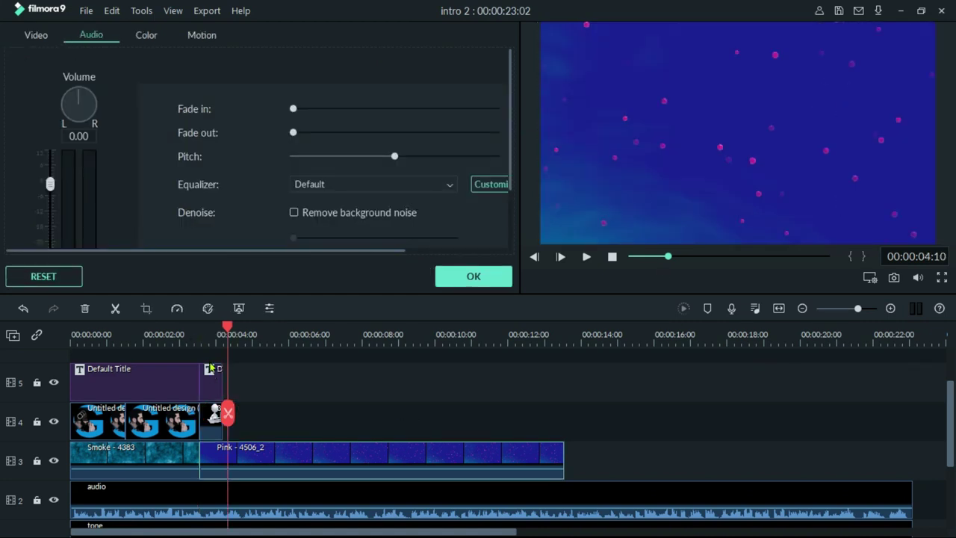
- Apply the Type Writer animation to the Computer title in the advanced text editor
double_click(209, 381)
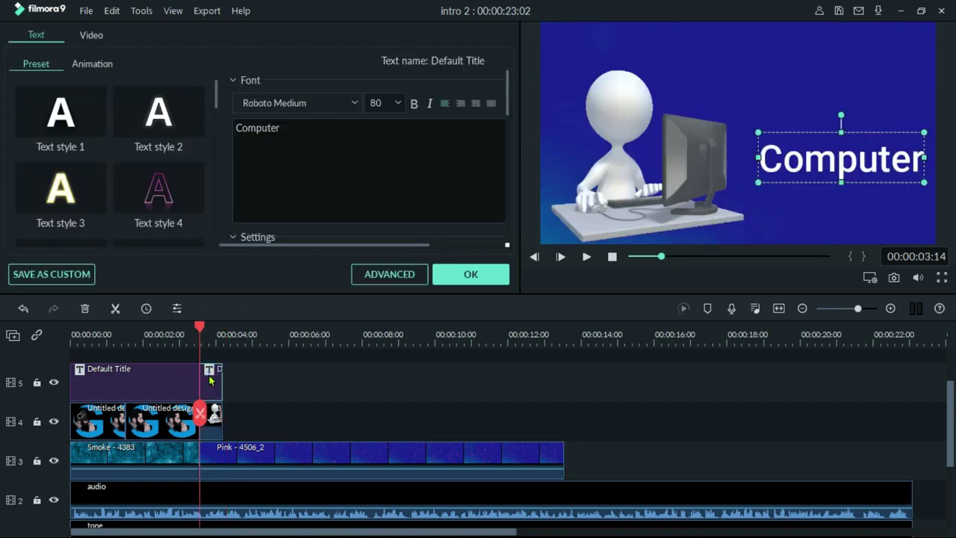
click(390, 274)
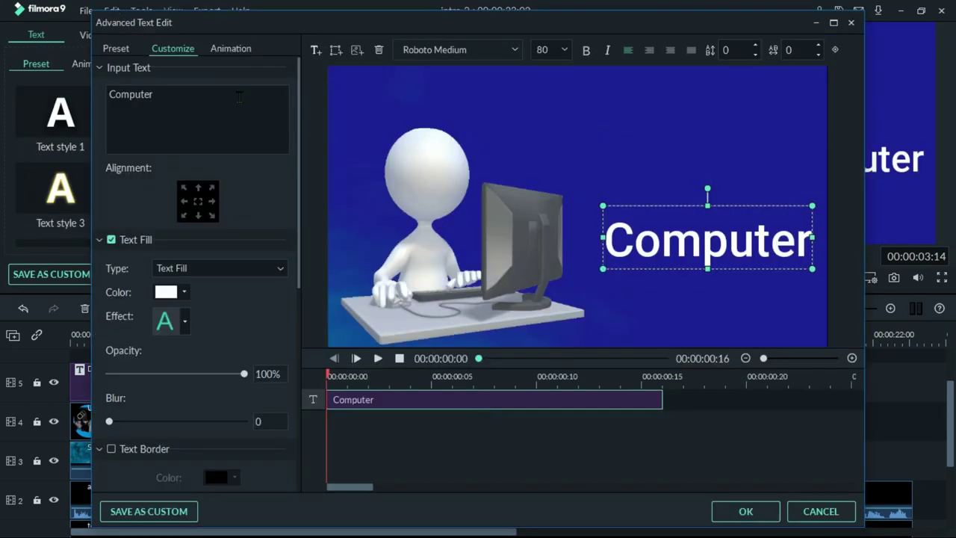
click(240, 49)
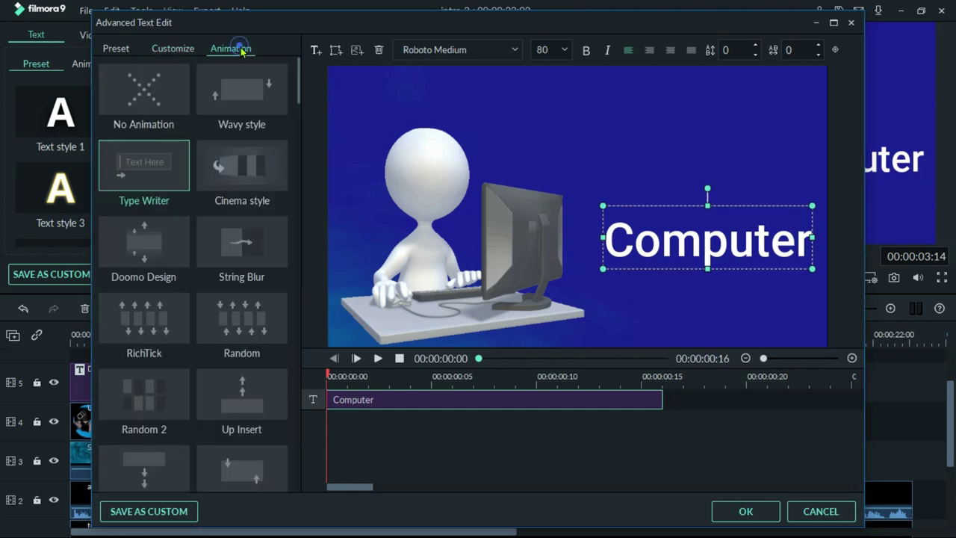
click(156, 165)
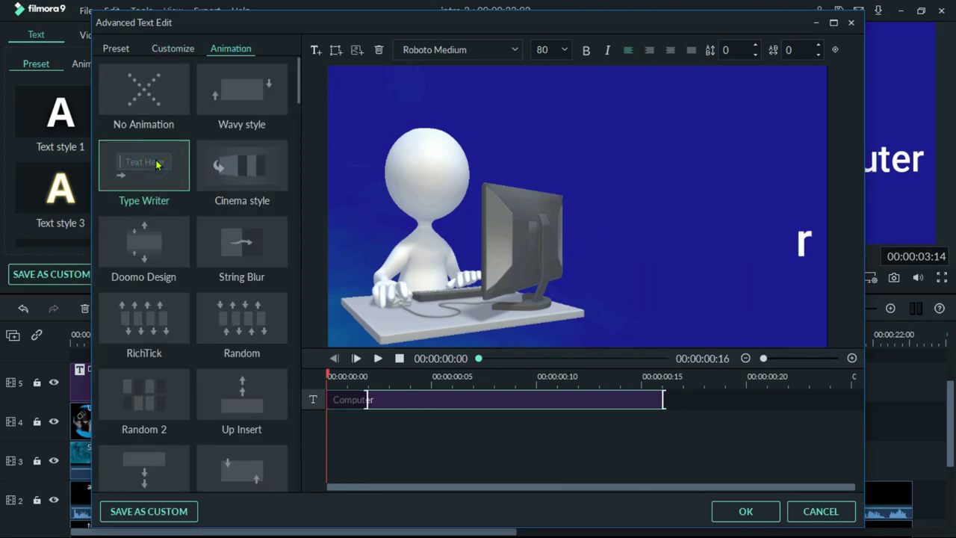
click(745, 511)
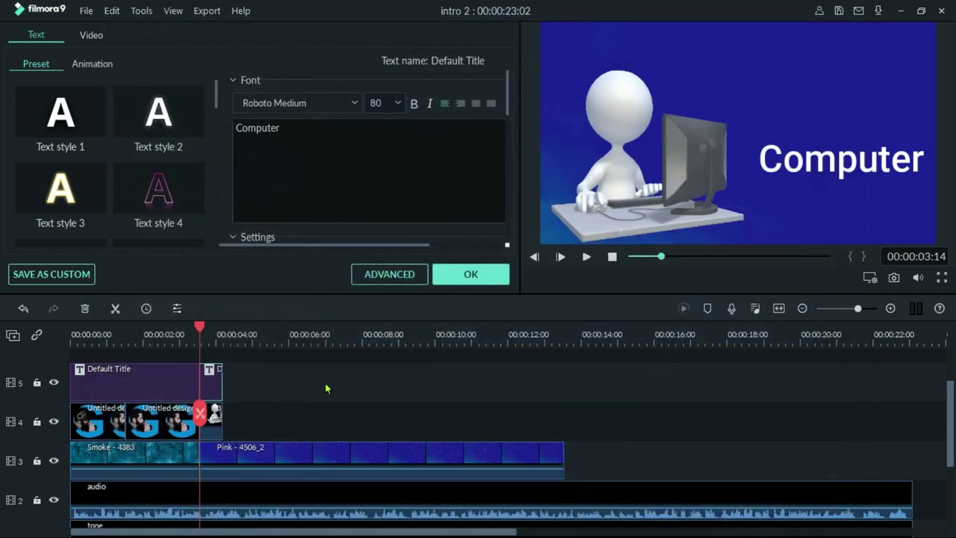
- Apply the Boom! motion to the 3IsP clip and play back the section from 00:00:03:02
click(215, 417)
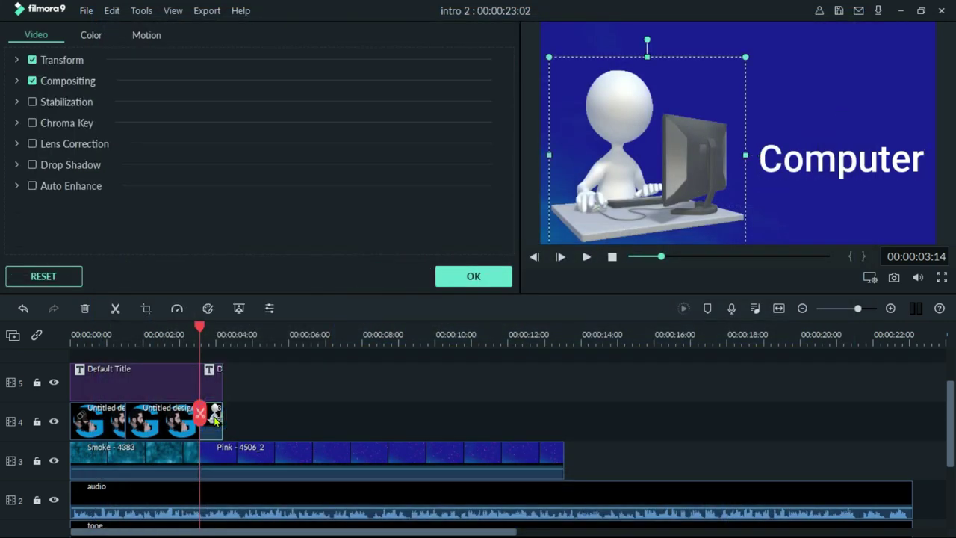
scroll(228, 416, up, 1)
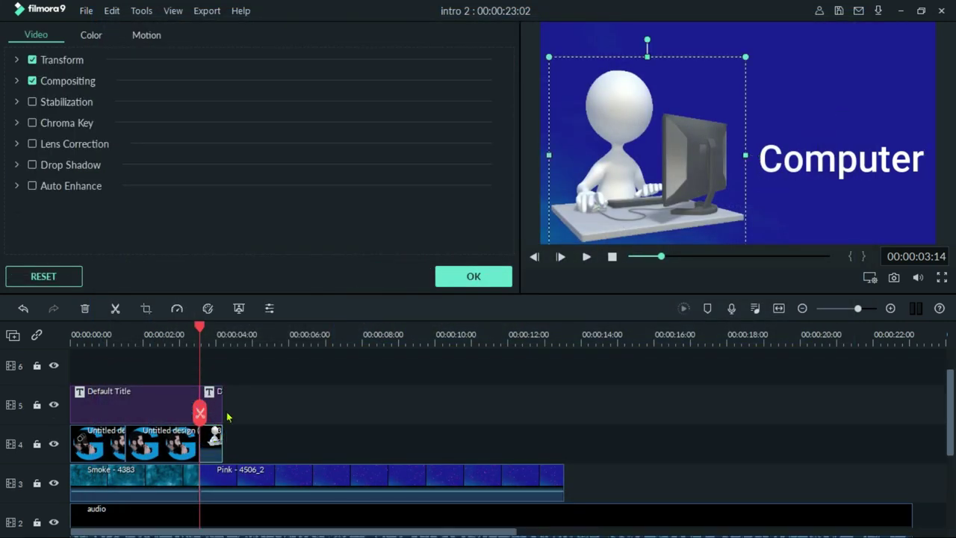
click(153, 42)
click(167, 83)
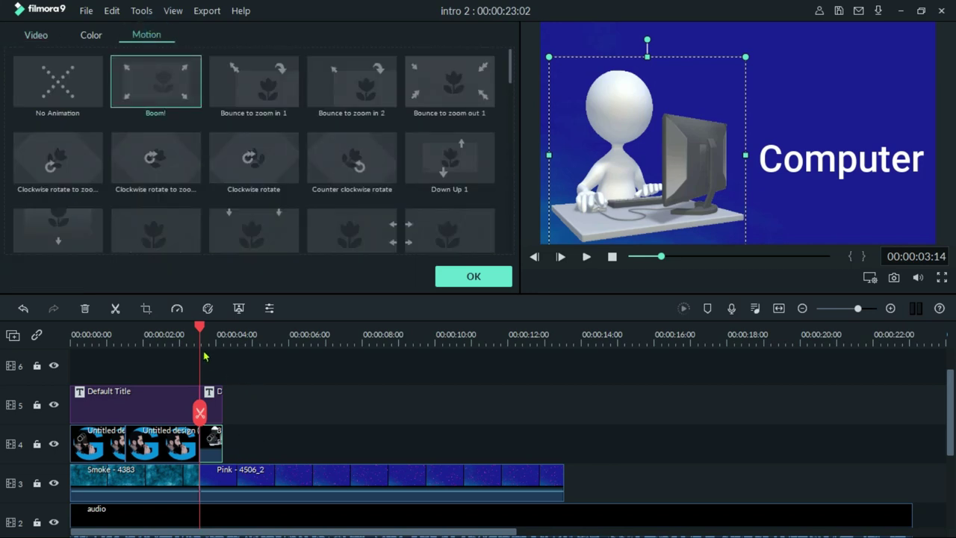
click(182, 334)
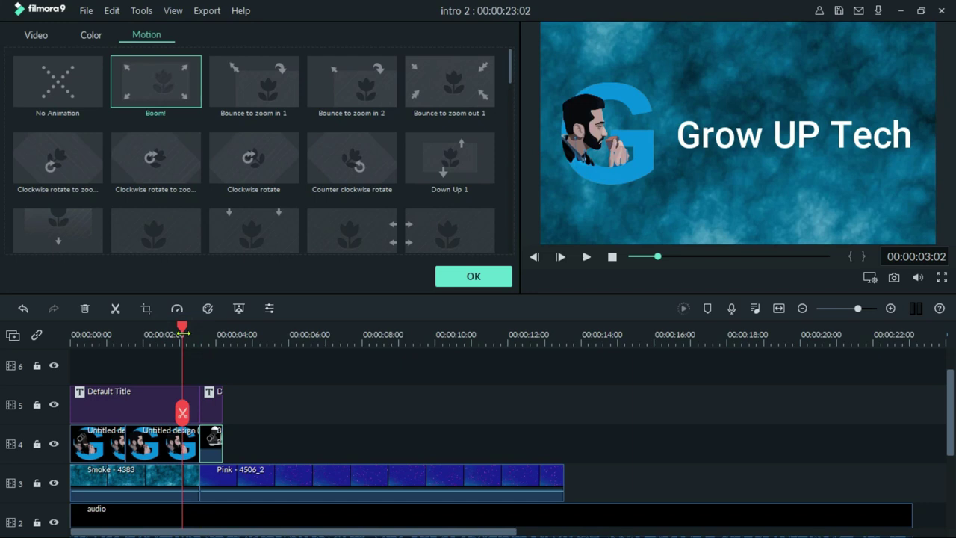
key(space)
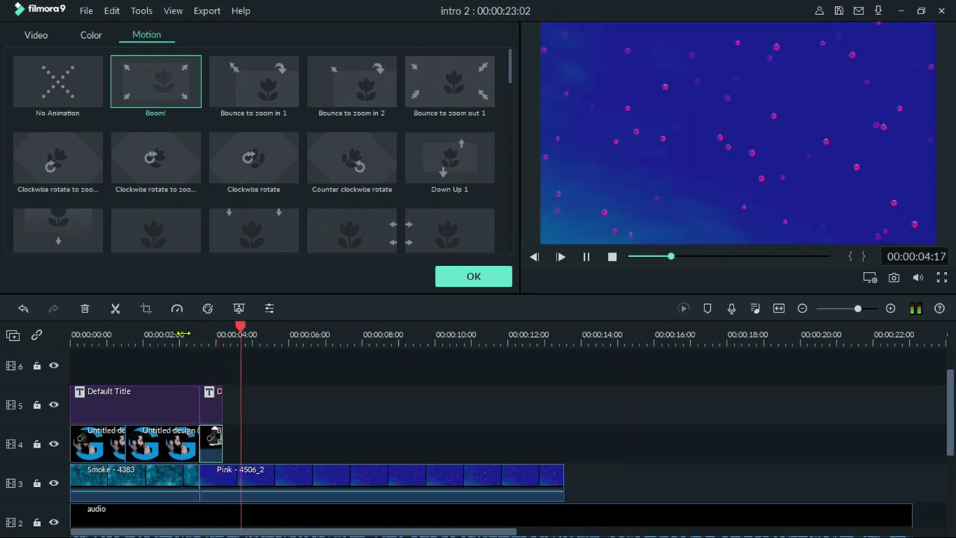
key(space)
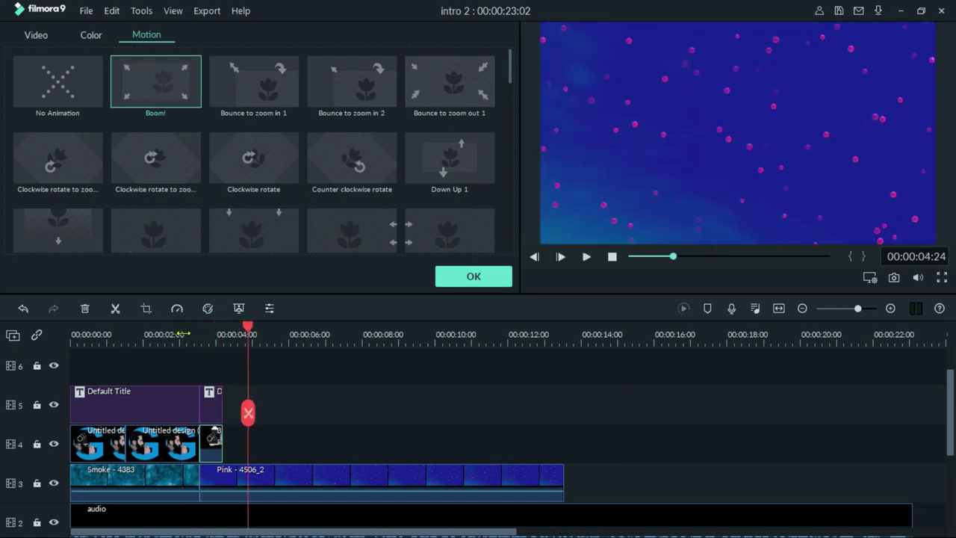
- Switch to the browser, search Google Images for "animated mobile gif" and look through the results
key(alt+Tab)
key(alt+Tab)
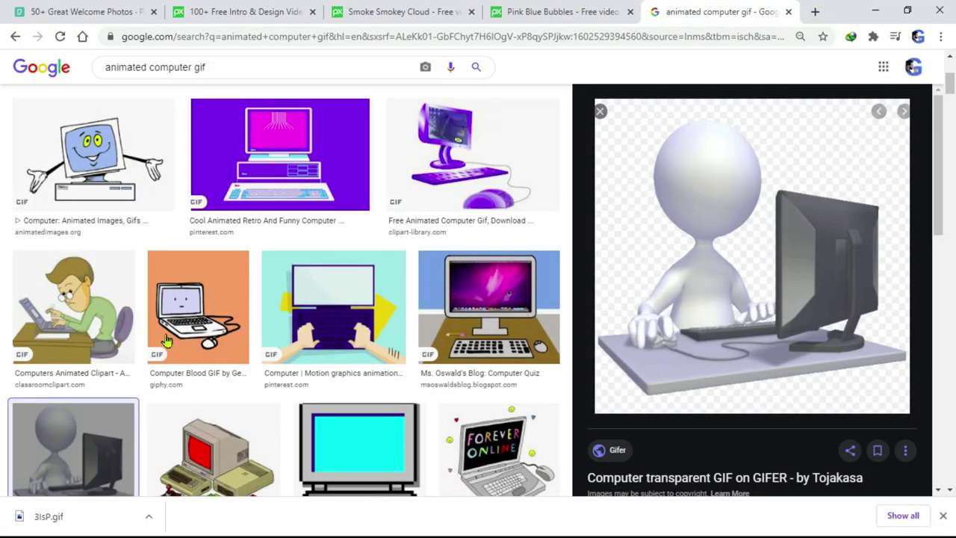
scroll(112, 224, up, 3)
double_click(170, 75)
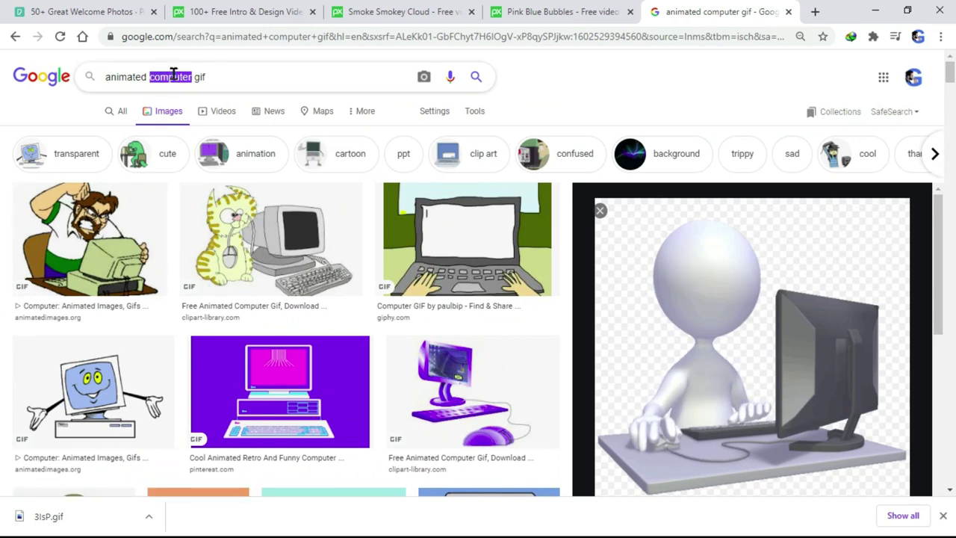
text(mob)
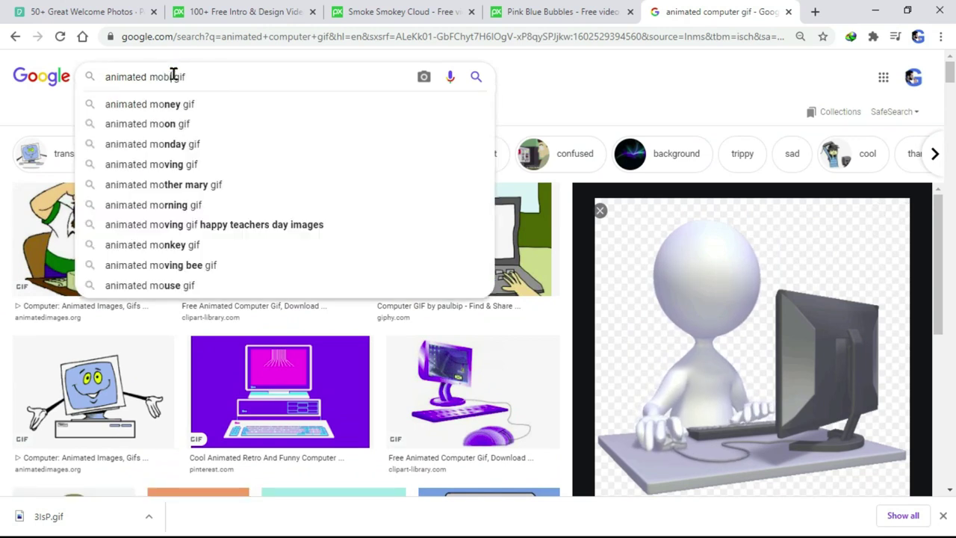
text(ile)
key(Return)
scroll(3, 307, down, 5)
scroll(4, 306, up, 5)
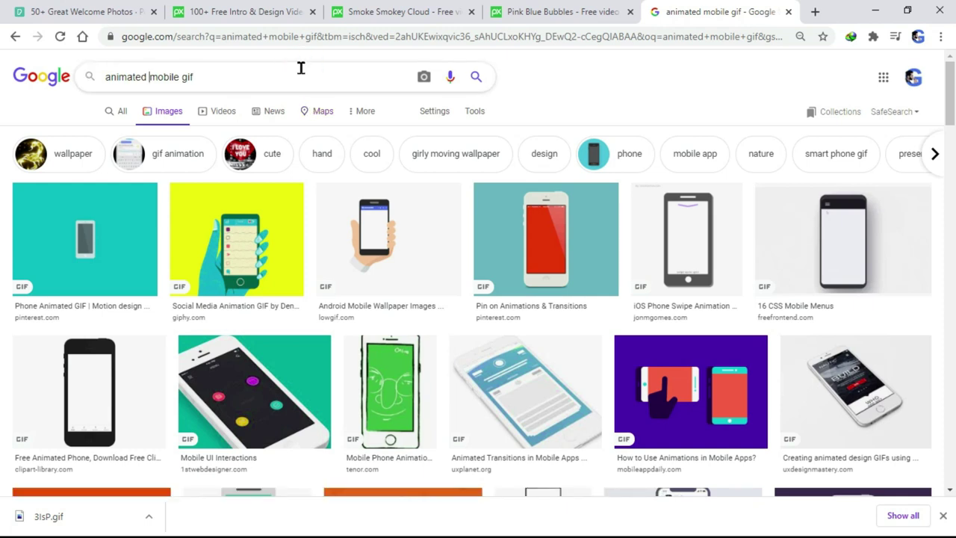
- Refine the image search to "animated transparent mobile gif"
text(ran)
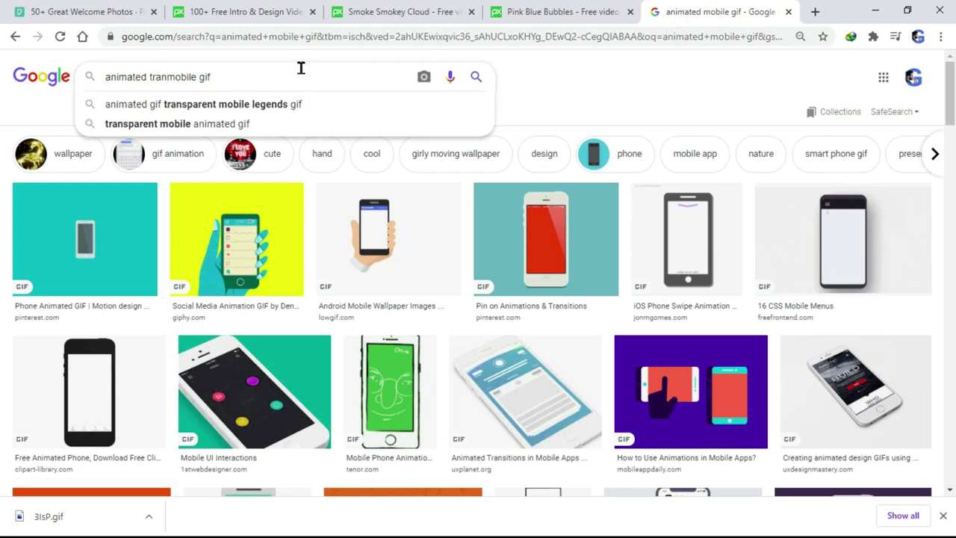
text(sparent)
key(Return)
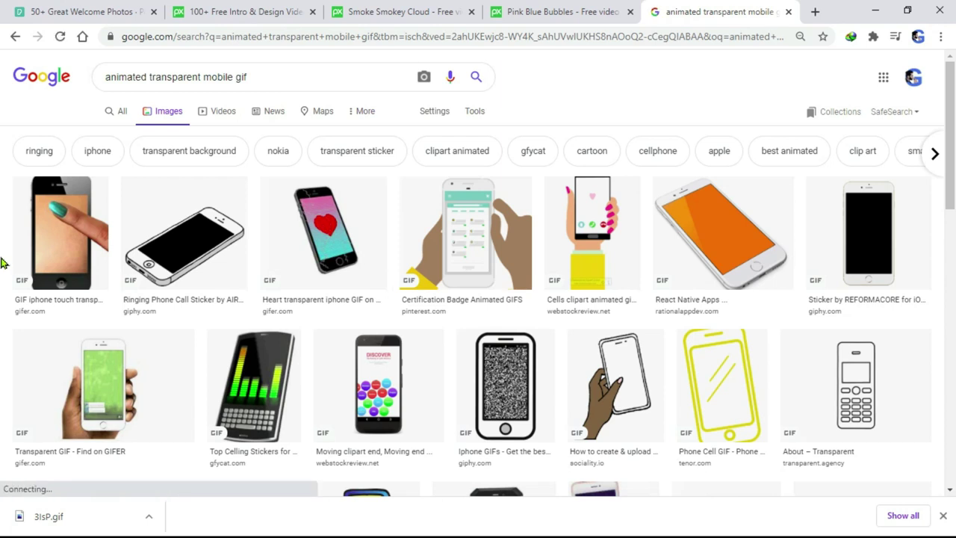
- Save the GIF of the phone with green equalizer bars to the Desktop as SpiffyCheapDoctorfish-small and show it in its folder
click(254, 385)
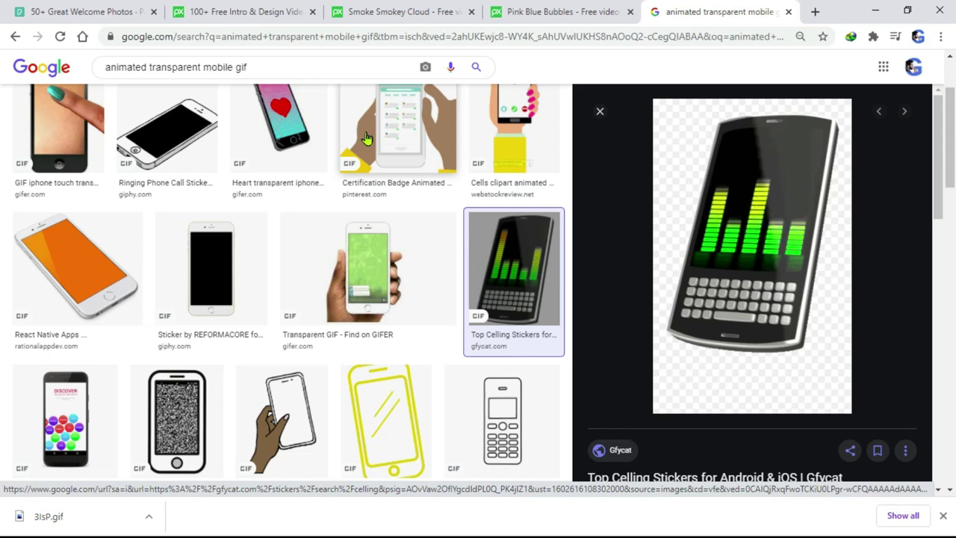
right_click(713, 196)
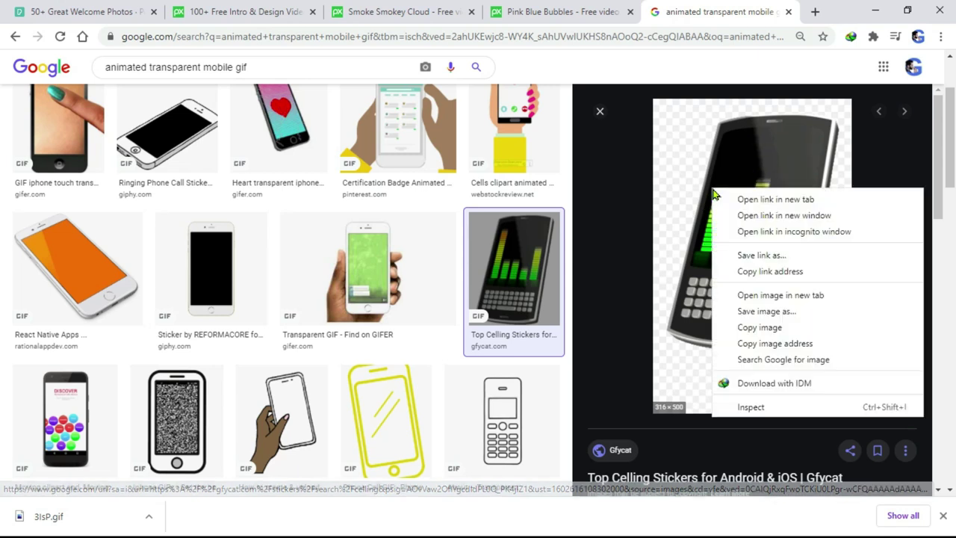
click(777, 318)
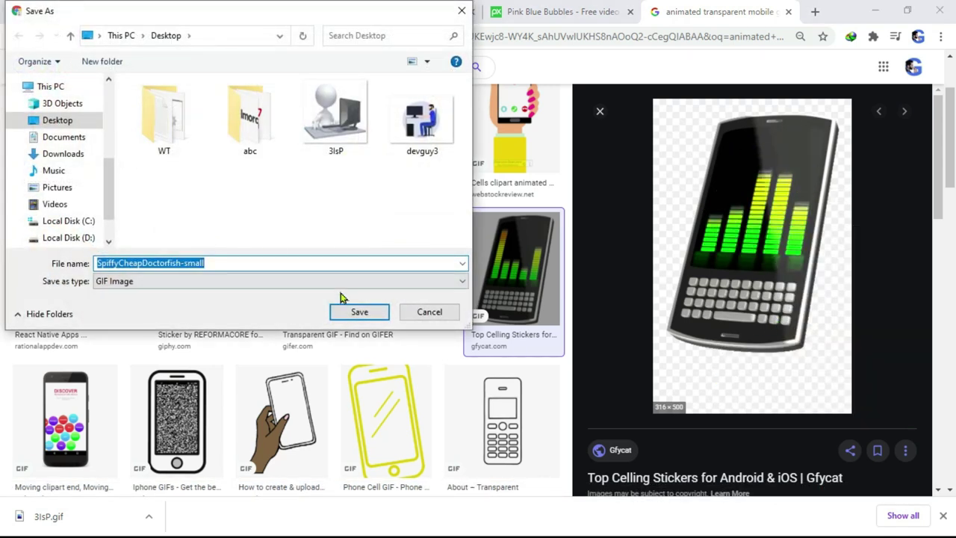
click(358, 312)
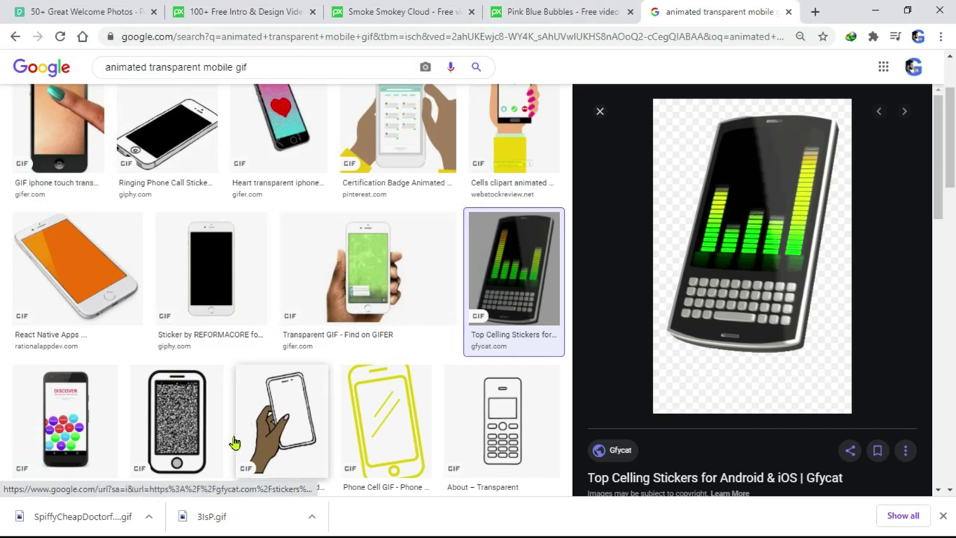
click(148, 517)
click(189, 469)
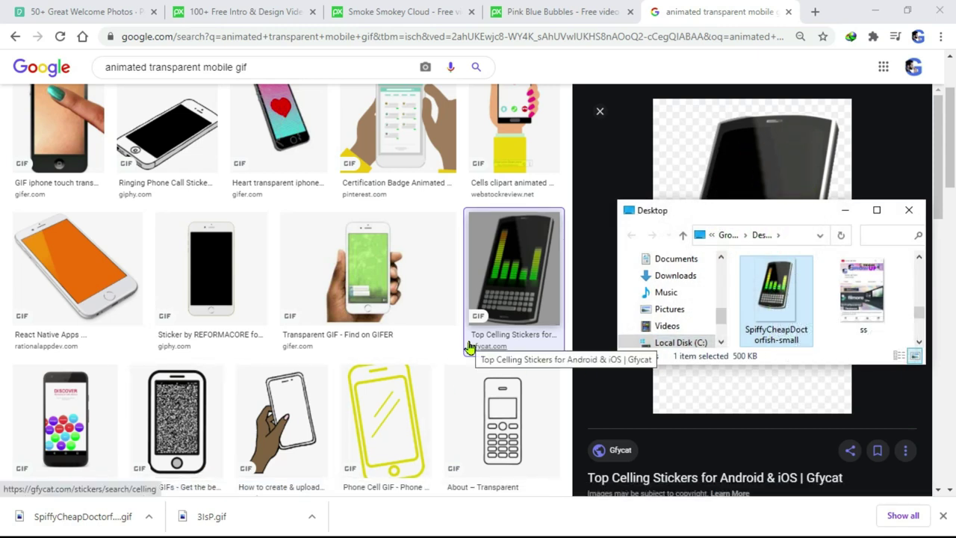
- Switch to Filmora, import SpiffyCheapDoctorfish-small from the Desktop folder into the project media and place it on track 4 directly after the 3IsP clip
key(alt+Tab)
key(Tab)
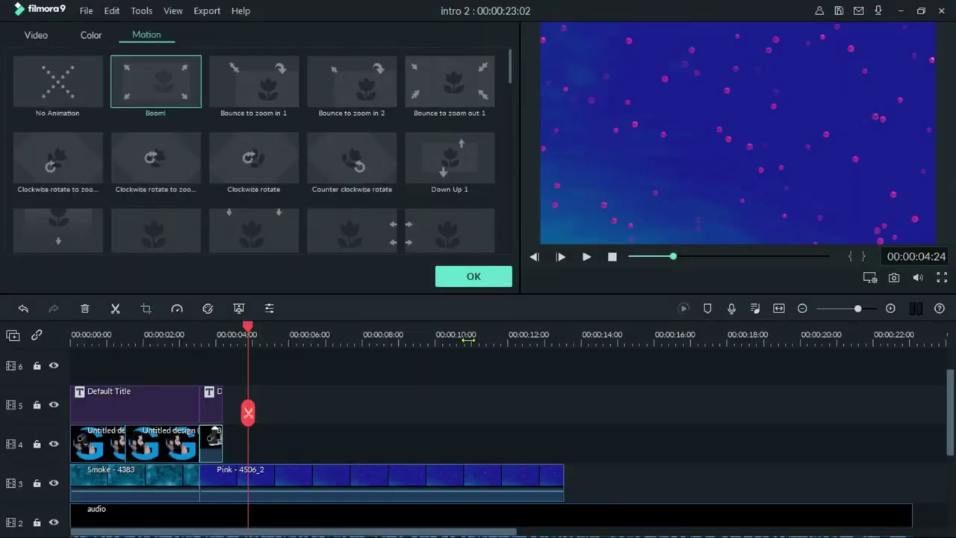
click(470, 282)
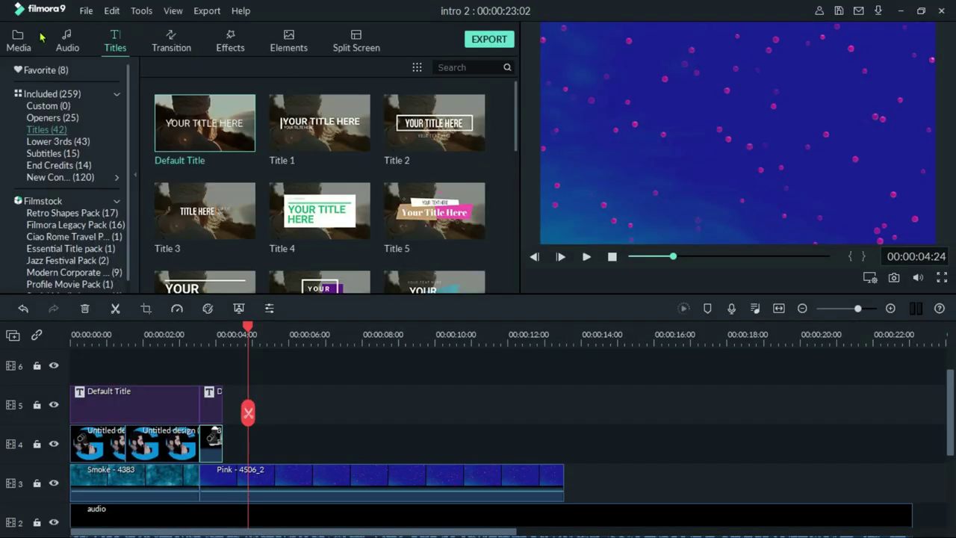
click(18, 45)
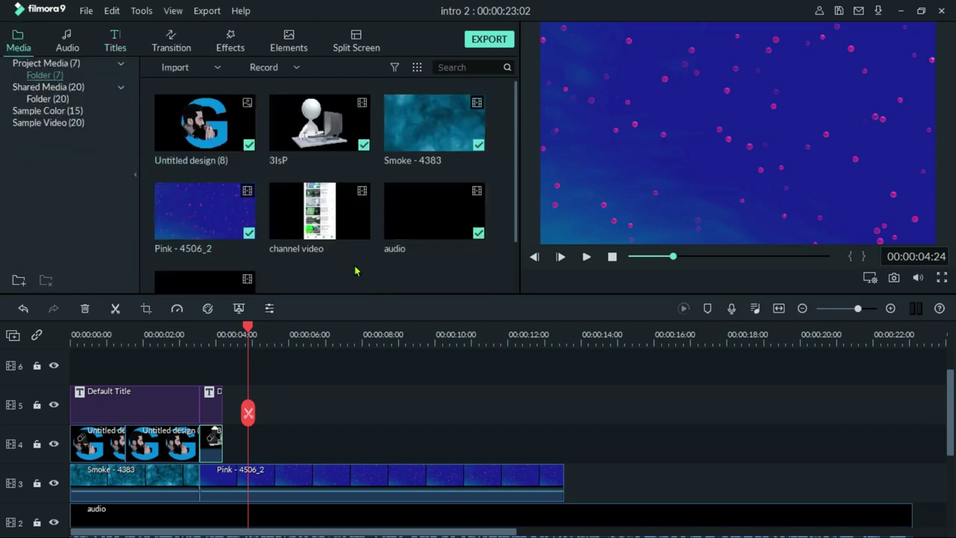
key(alt+Tab)
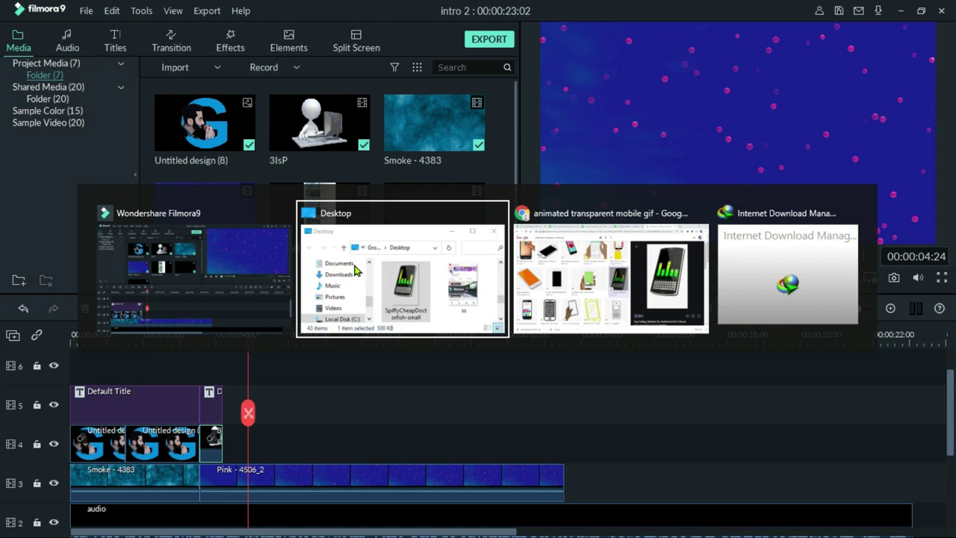
click(572, 346)
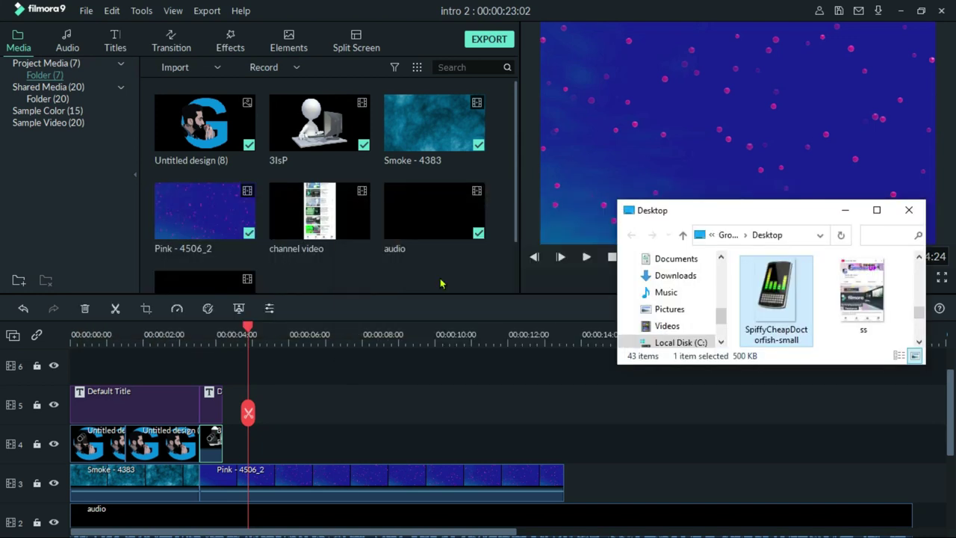
drag(788, 293, 399, 273)
scroll(401, 276, down, 1)
drag(347, 235, 228, 446)
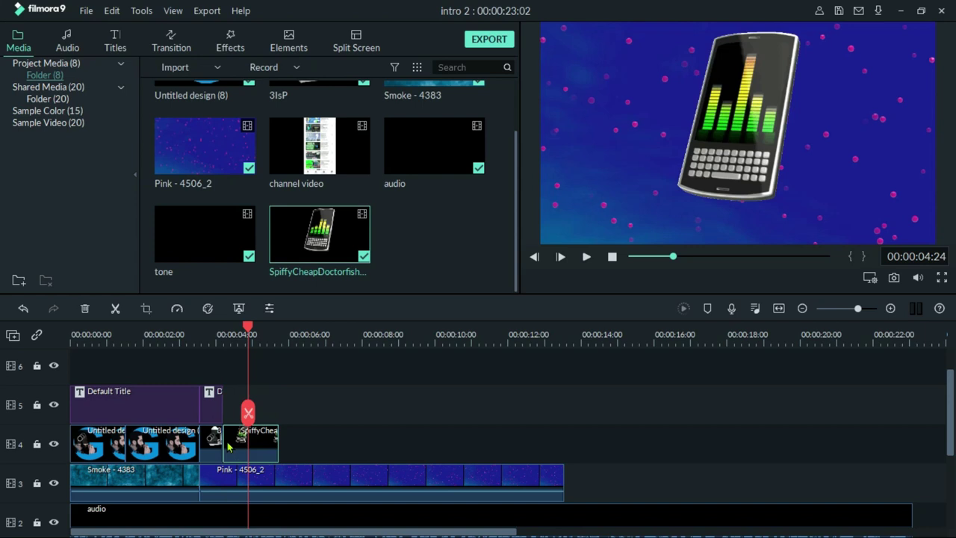
- Play back the phone GIF section from 00:00:04:05 and trim the end of its clip to 00:00:04:22
scroll(228, 447, down, 1)
scroll(228, 446, up, 2)
click(210, 333)
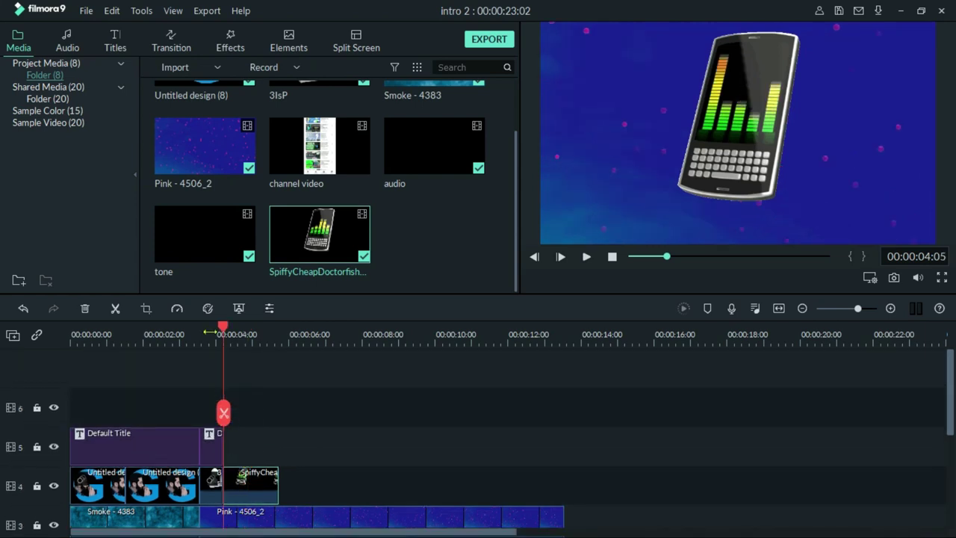
key(space)
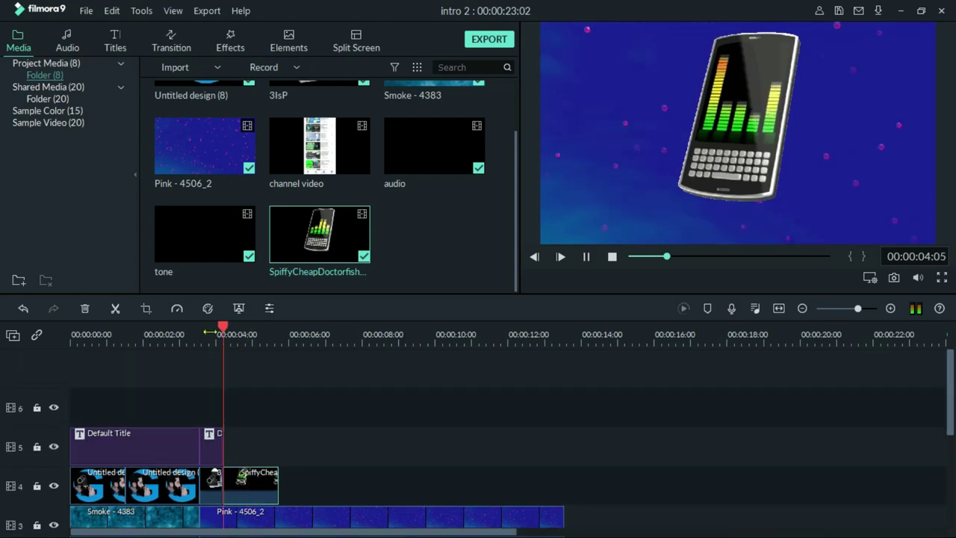
key(space)
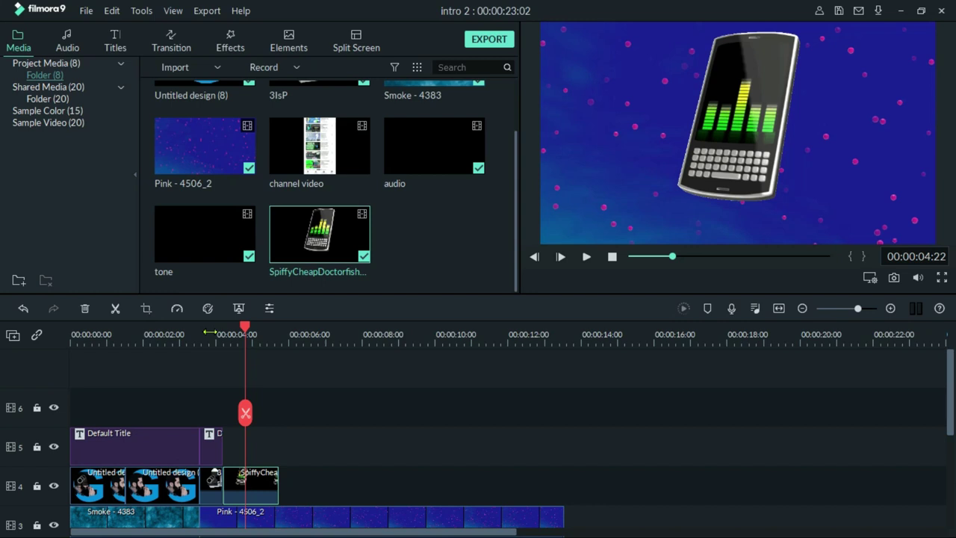
drag(278, 476, 245, 476)
- Reposition the phone GIF in the preview to the left side of the video frame
click(227, 333)
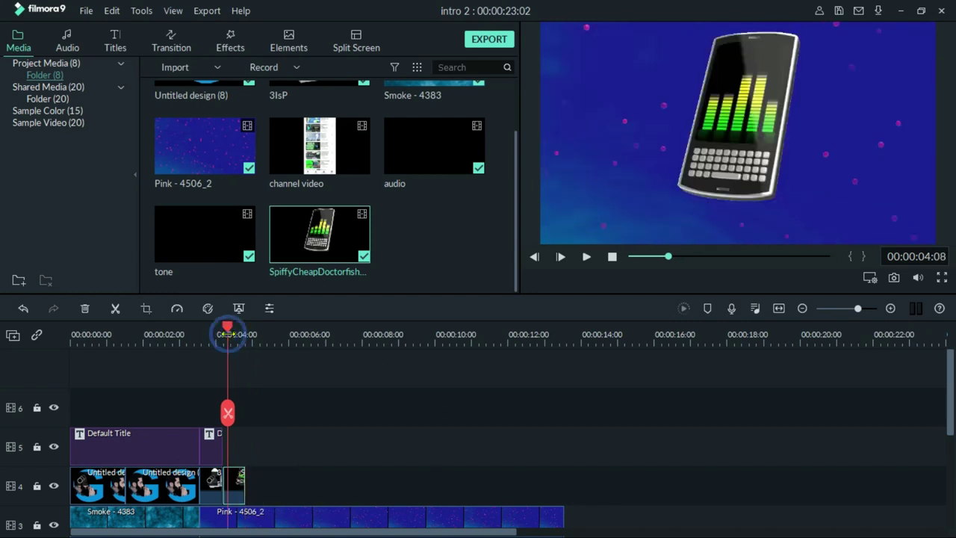
click(728, 125)
drag(684, 130, 595, 166)
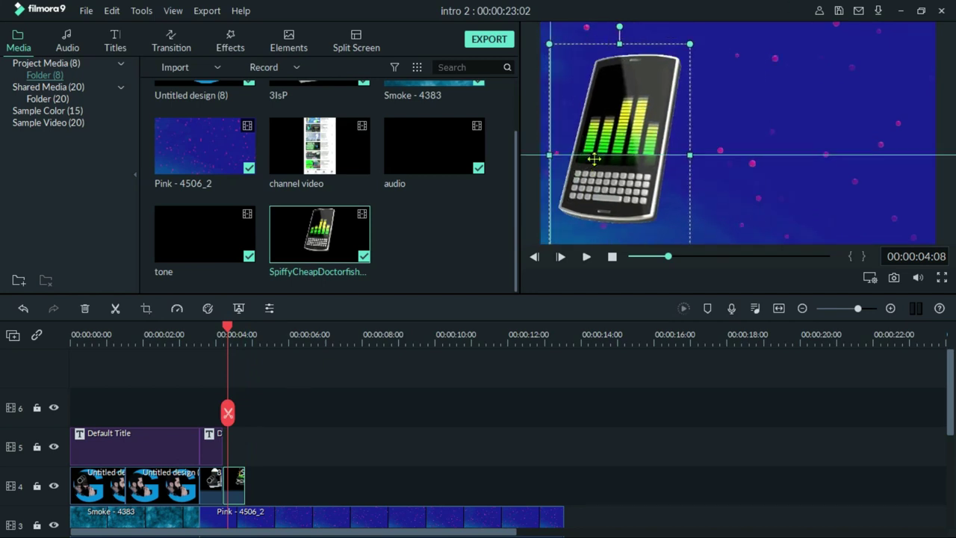
- Apply the To the Right 2 motion to the phone GIF clip
double_click(239, 480)
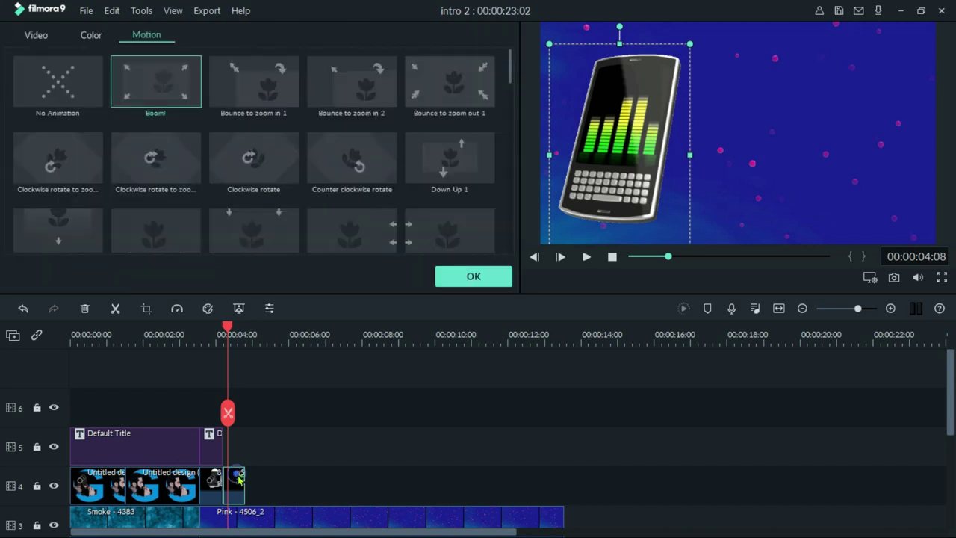
drag(510, 60, 512, 179)
click(351, 92)
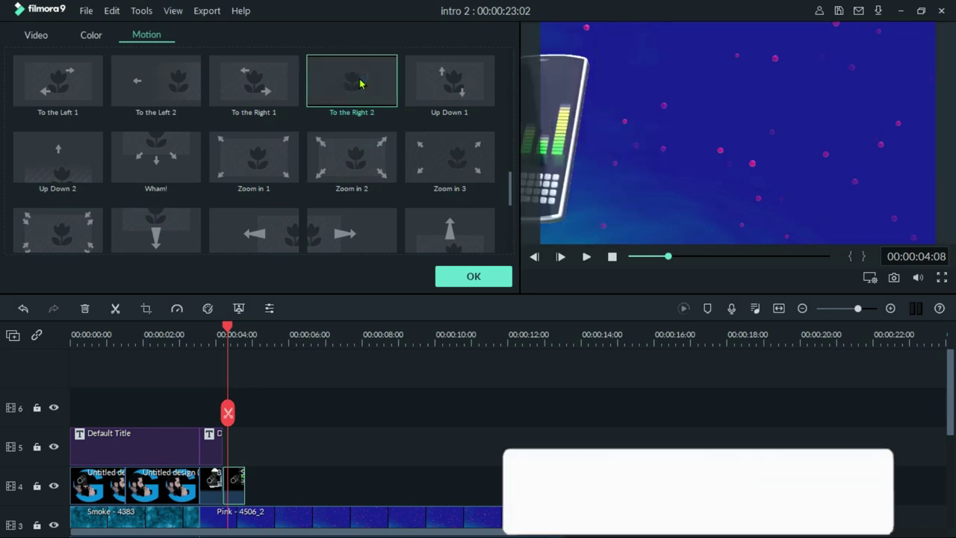
click(473, 277)
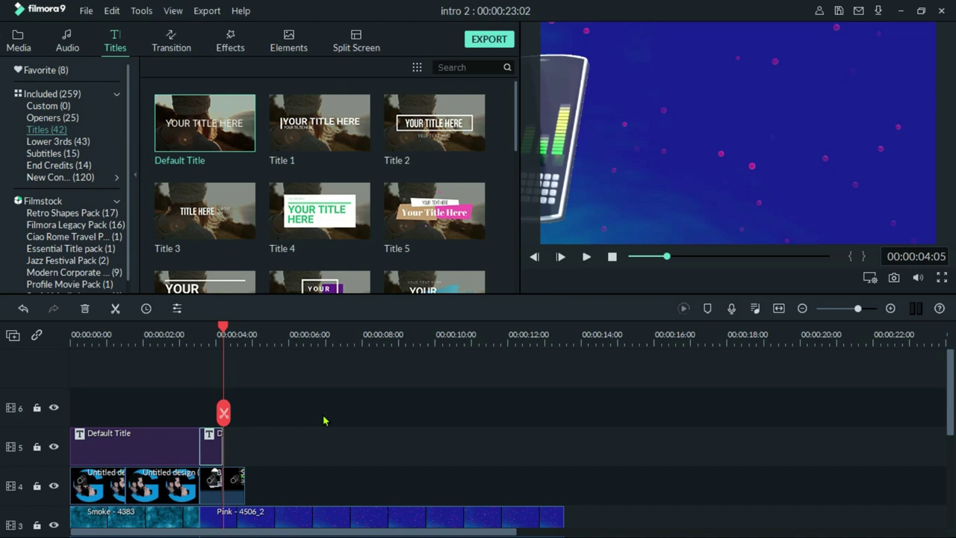
- Paste a copy of the Computer title above the phone clip with its text changed to "Mobile", and play back the section
key(ctrl+v)
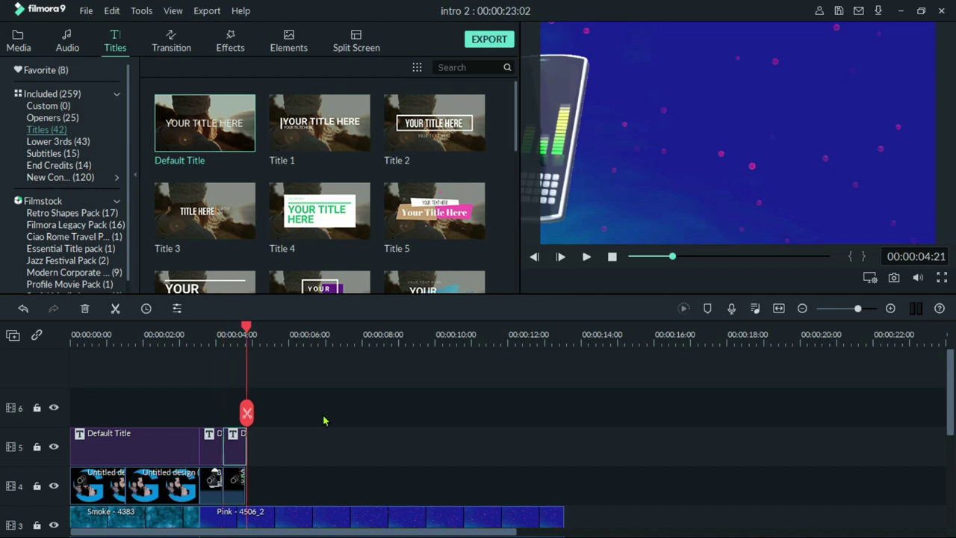
double_click(234, 445)
double_click(332, 153)
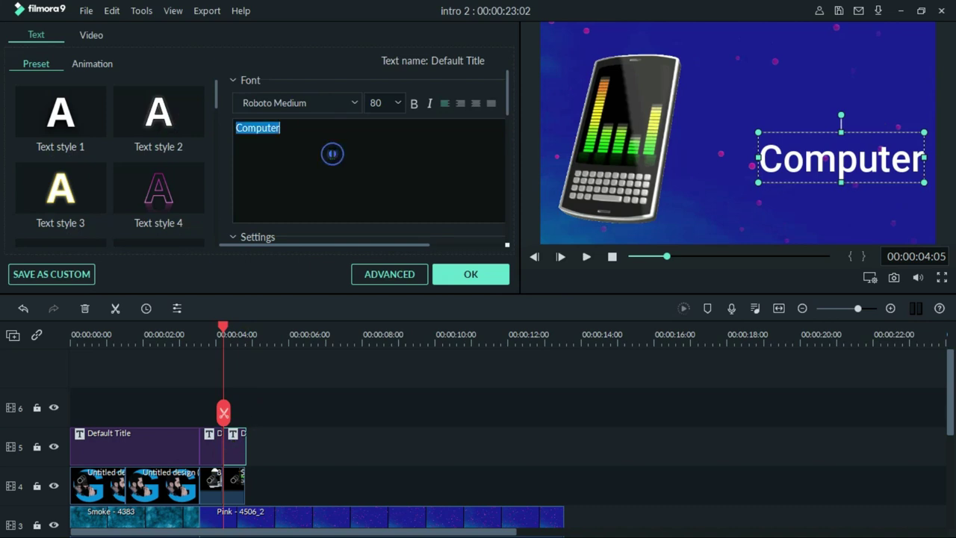
text(Mobile)
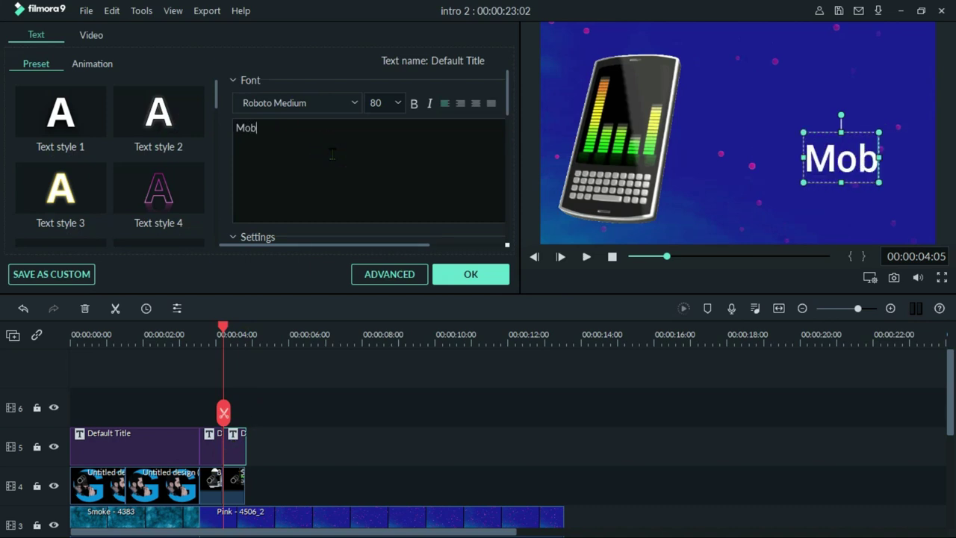
click(200, 335)
click(276, 409)
key(space)
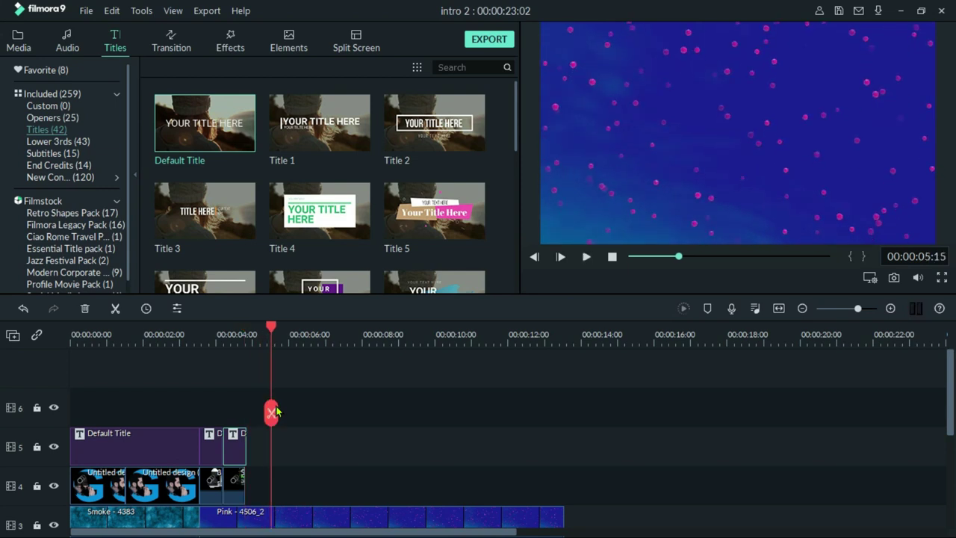
- Switch to the browser and search Google Images for "transparent photo editing gif"
key(alt+Tab)
key(alt+Tab)
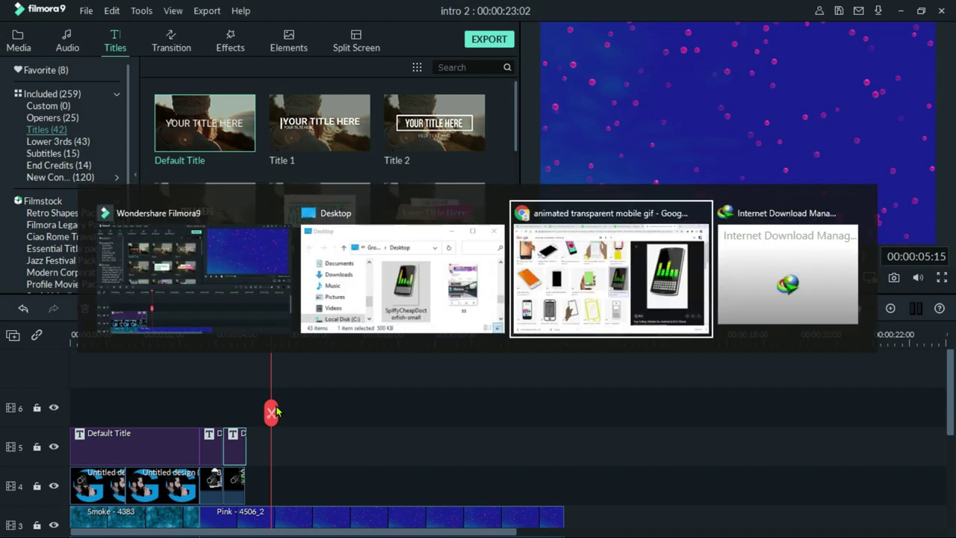
scroll(335, 113, up, 3)
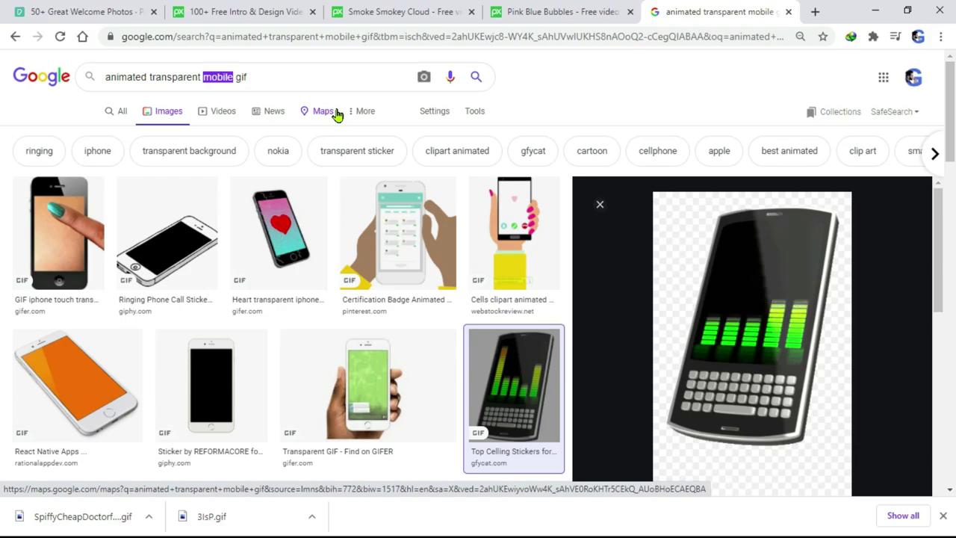
scroll(335, 113, down, 2)
scroll(335, 193, up, 1)
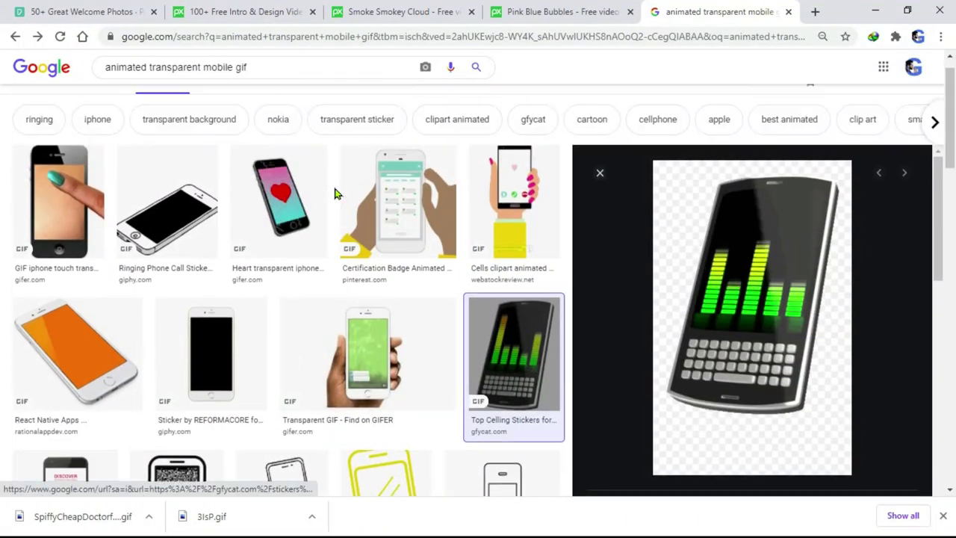
scroll(335, 193, up, 1)
double_click(200, 76)
text(photo ed)
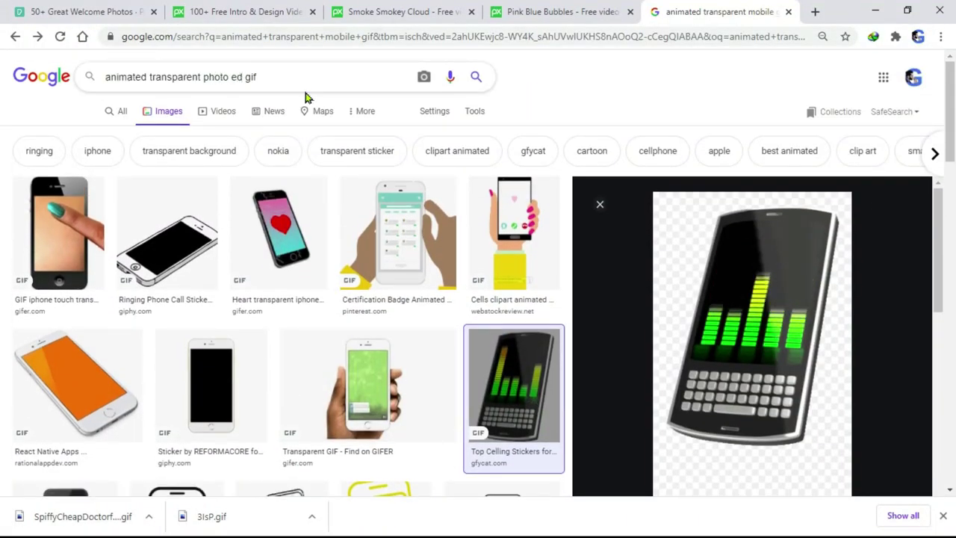
text(iting)
key(ctrl+Left)
key(ctrl+Left)
key(ctrl+Left)
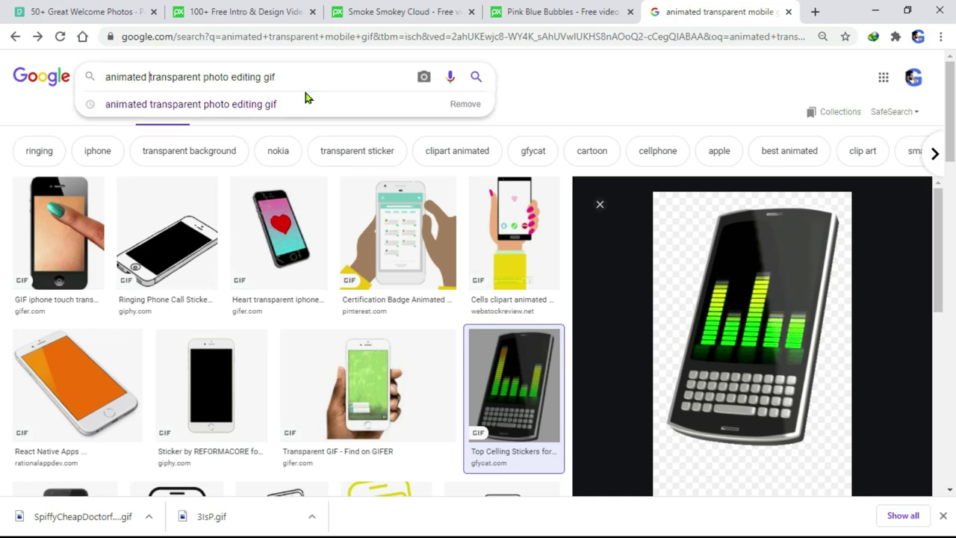
key(ctrl+BackSpace)
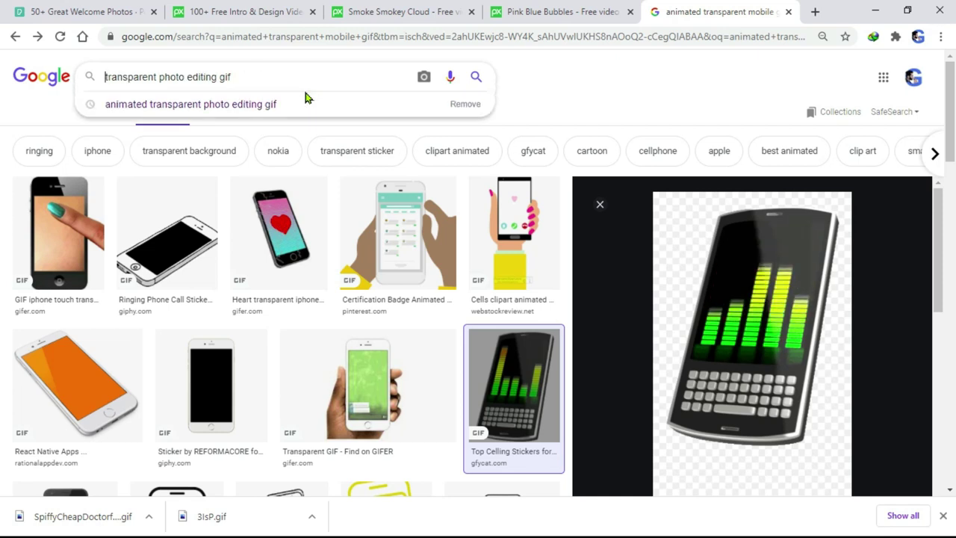
key(Return)
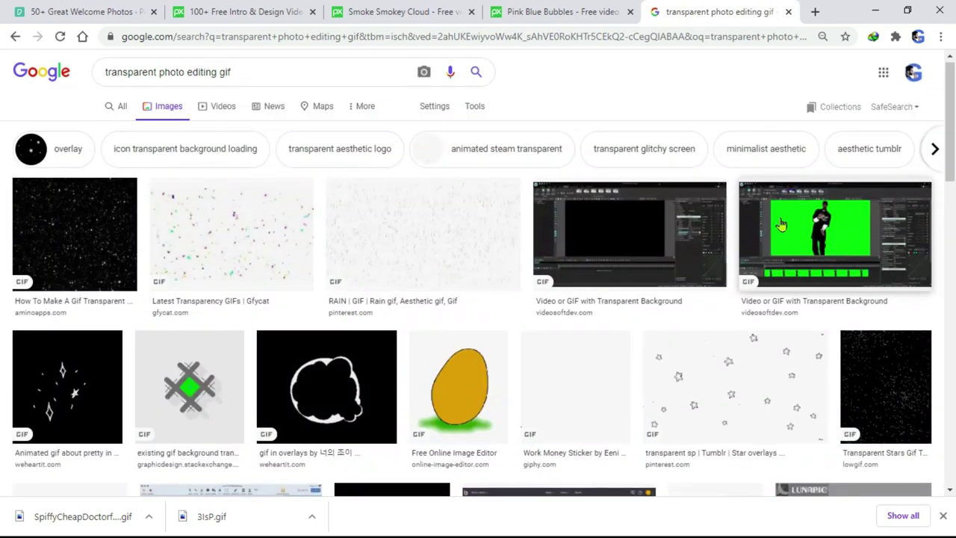
- Look through the image results and open the preview of the New Editor Design – remove.bg Blog GIF
scroll(4, 224, down, 5)
click(527, 154)
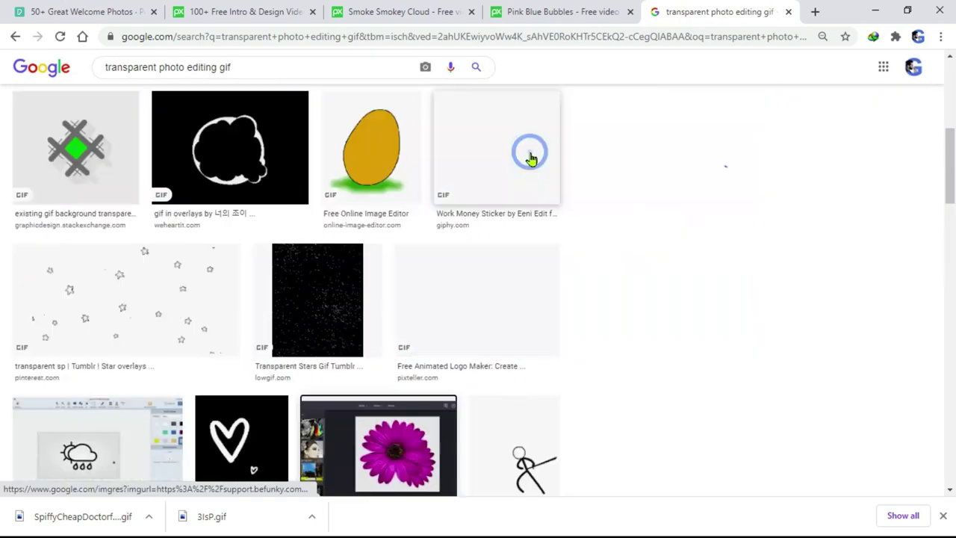
key(Escape)
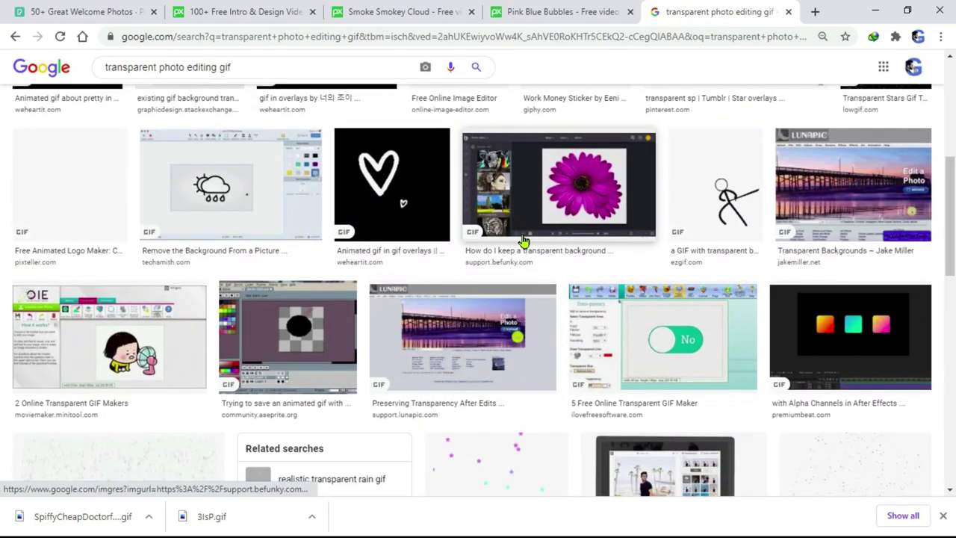
scroll(516, 202, down, 2)
scroll(708, 193, up, 1)
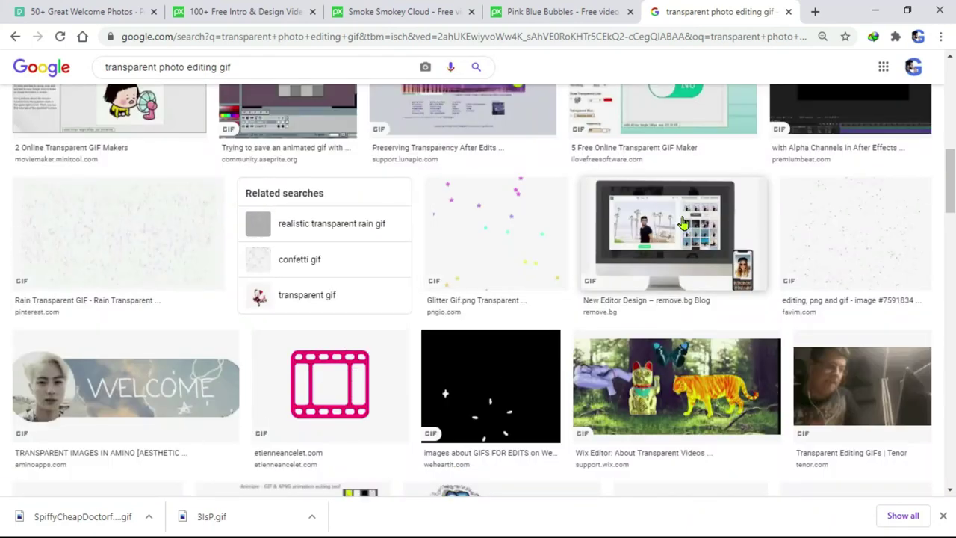
click(639, 223)
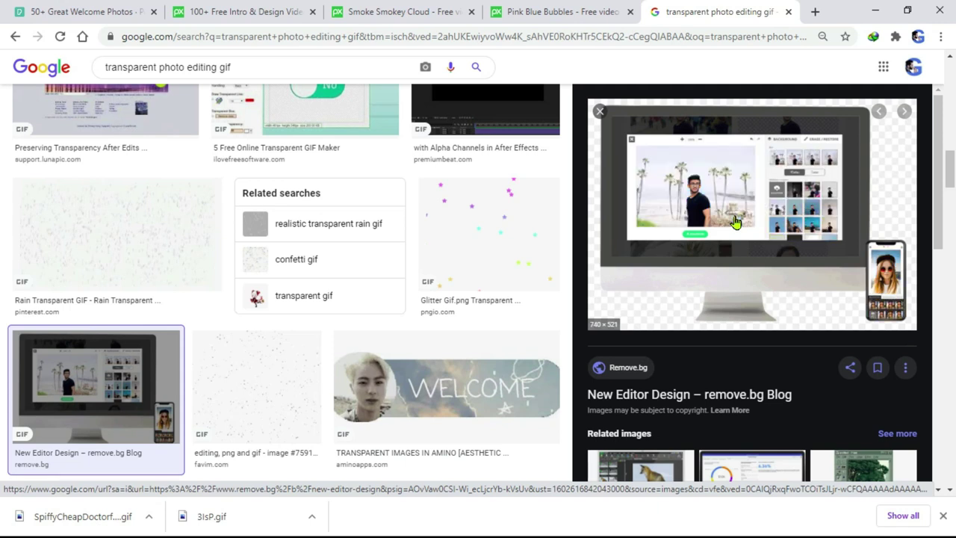
- Save the remove.bg editor GIF to the Desktop as editor_devices and show it in its folder
right_click(715, 169)
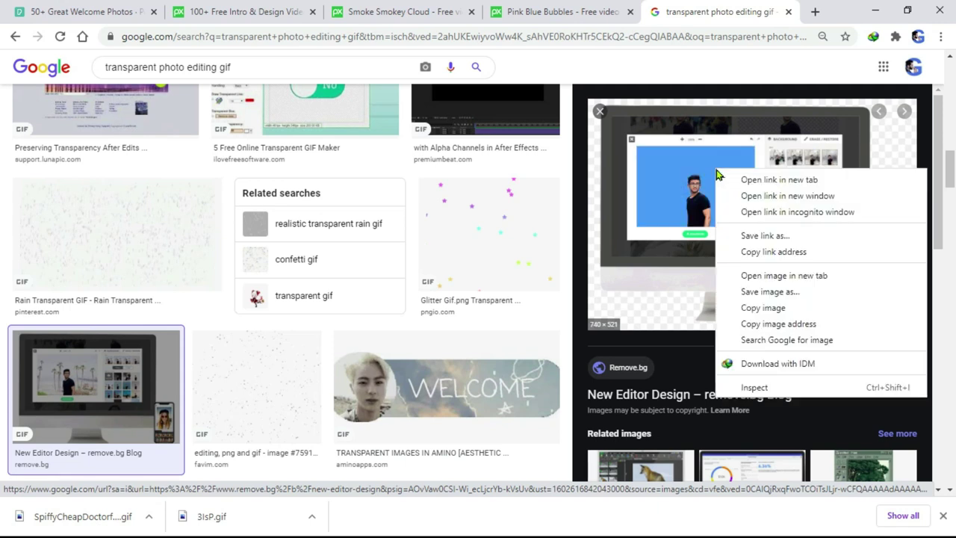
click(769, 292)
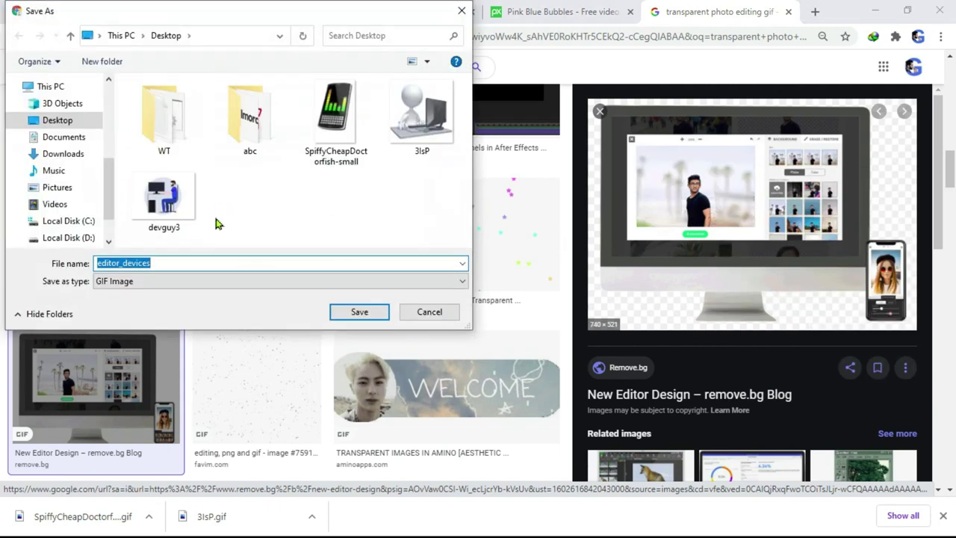
click(359, 313)
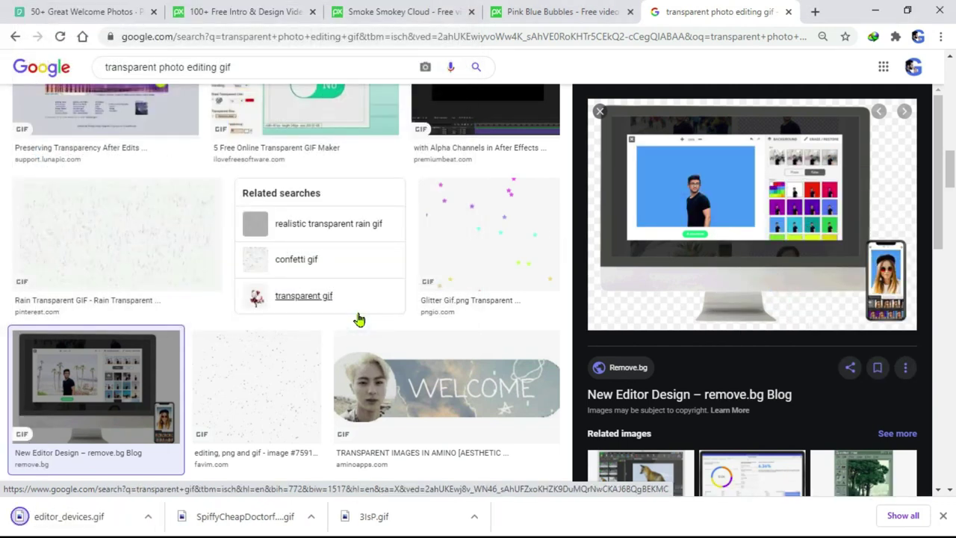
click(149, 516)
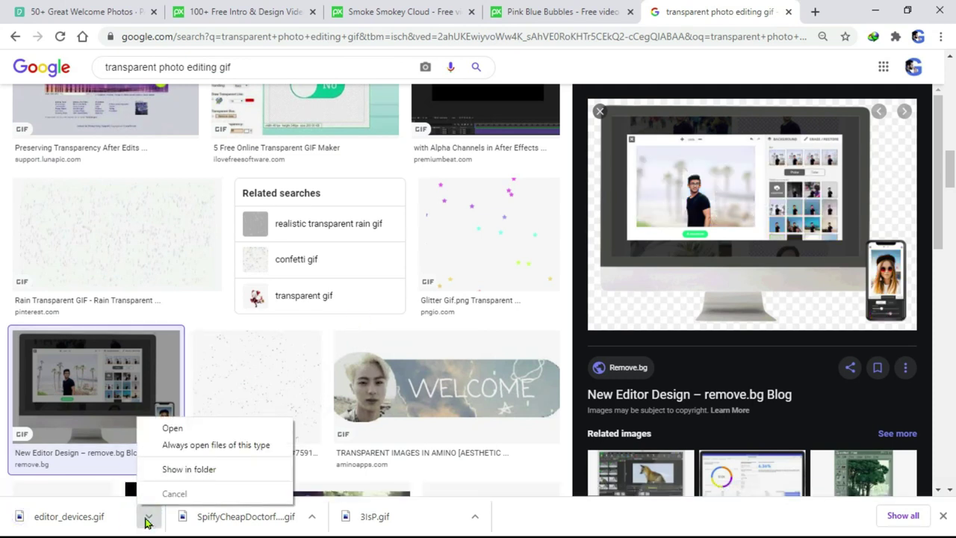
click(202, 470)
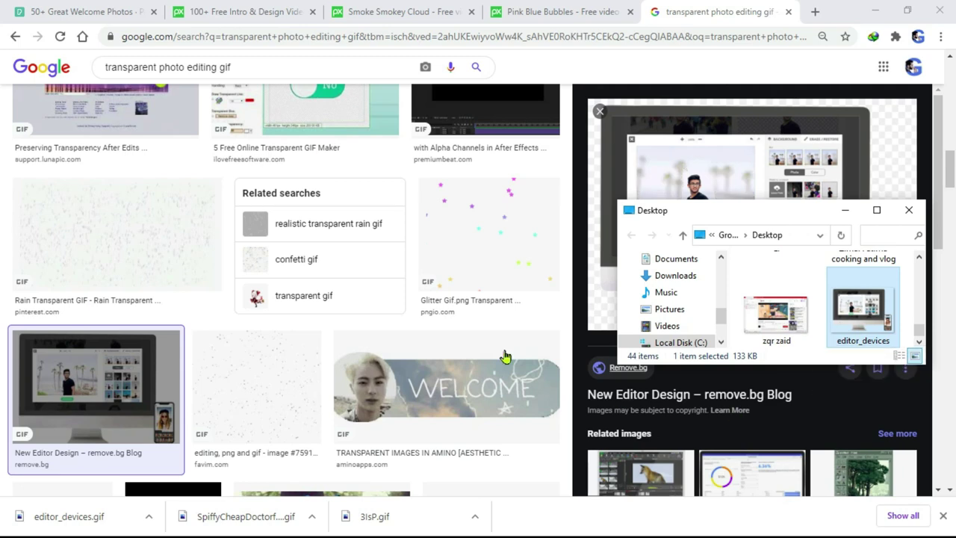
- Switch to Filmora, import the editor_devices GIF from the Desktop folder, and place it on track 4 directly after the phone clip
key(alt+Tab)
key(alt+Tab)
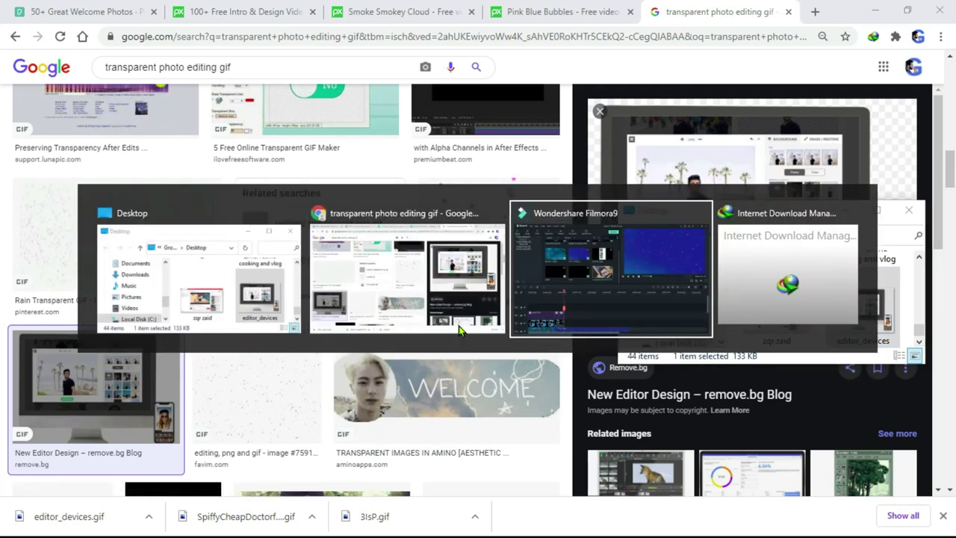
key(alt+Tab)
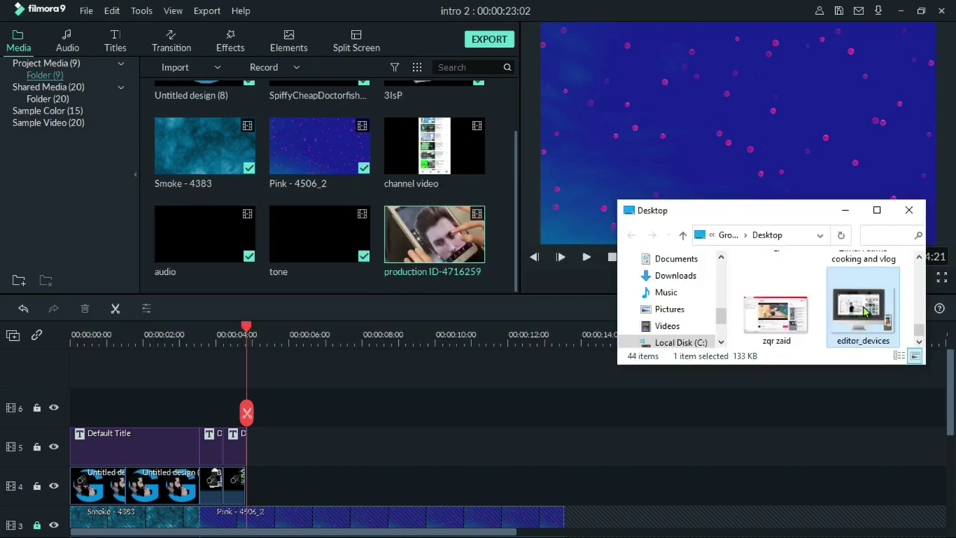
drag(865, 315, 324, 239)
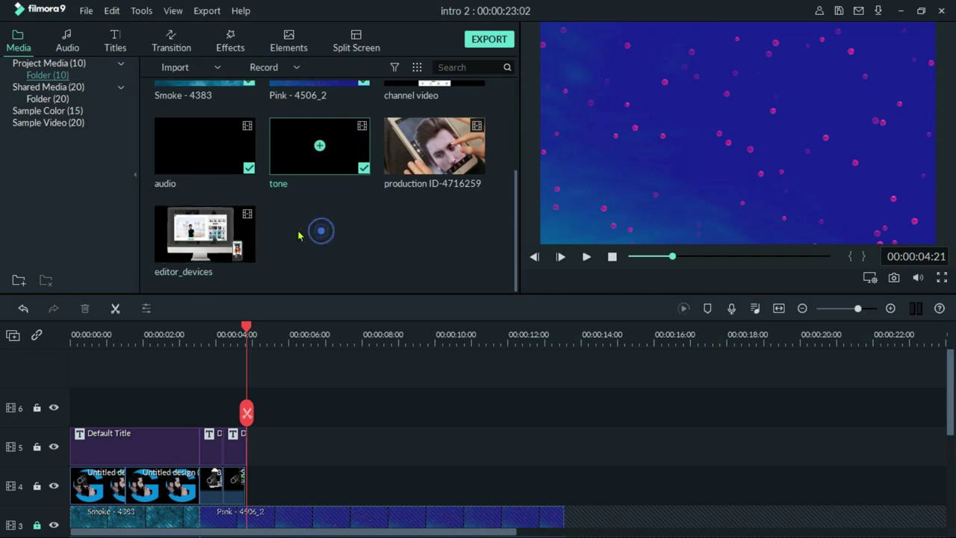
drag(225, 214, 251, 498)
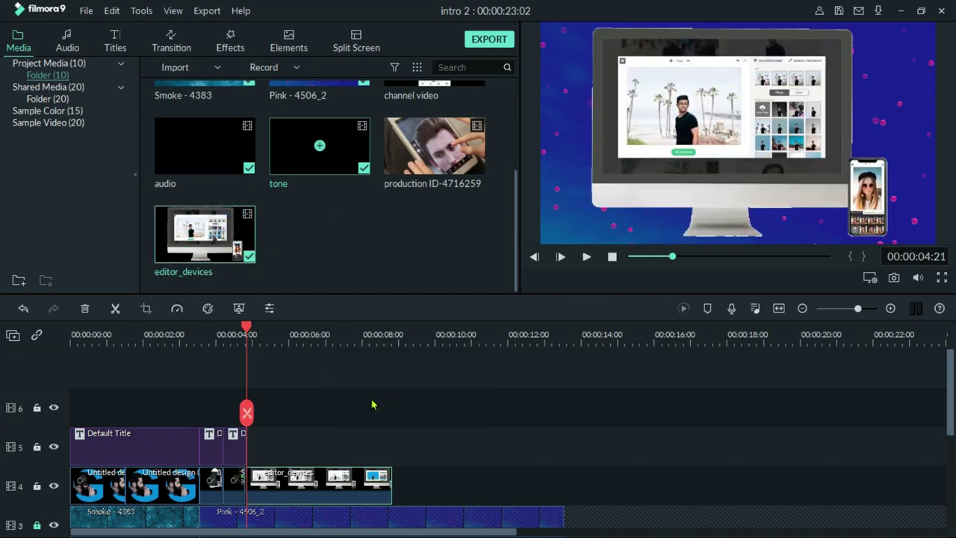
- Paste a copy of the Mobile title on track 5 above the start of the editor_devices clip, and play back that section
click(237, 442)
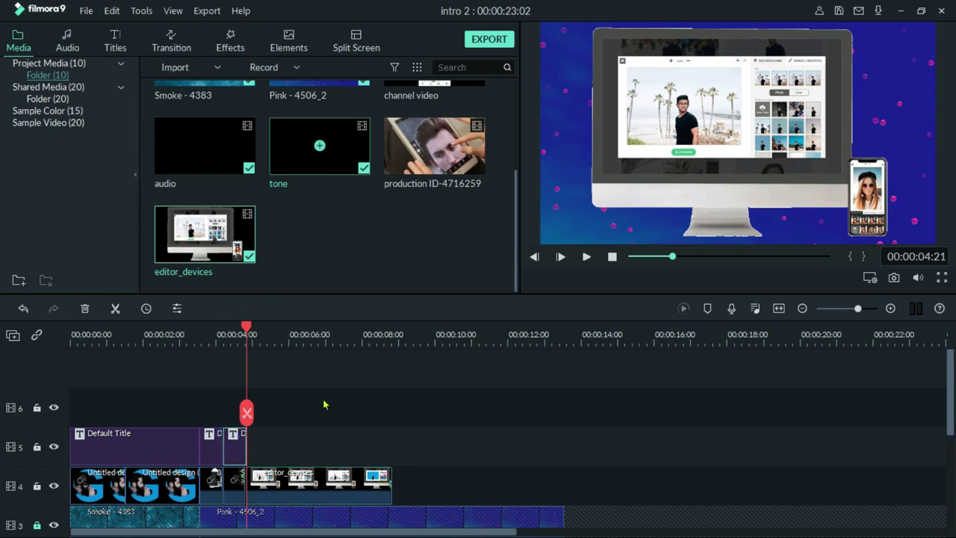
key(ctrl+v)
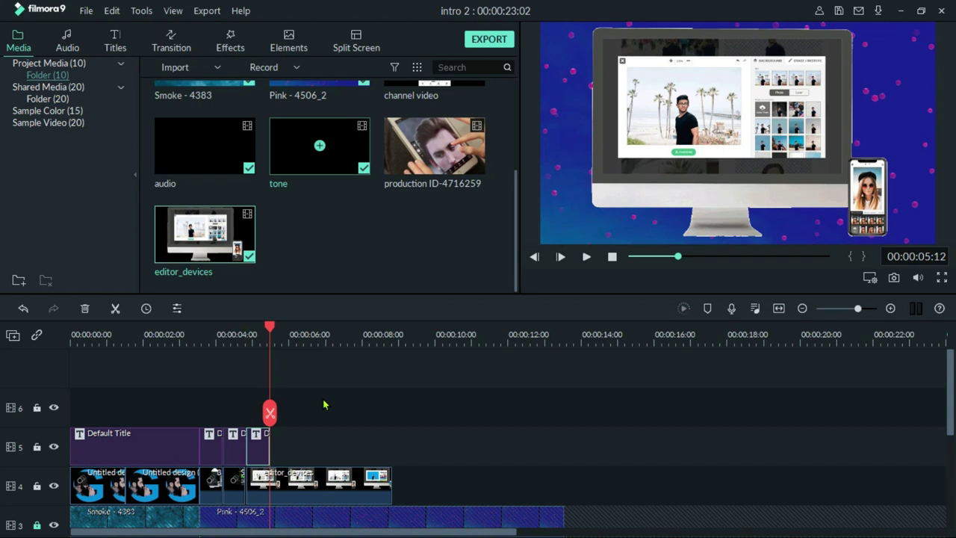
key(Up)
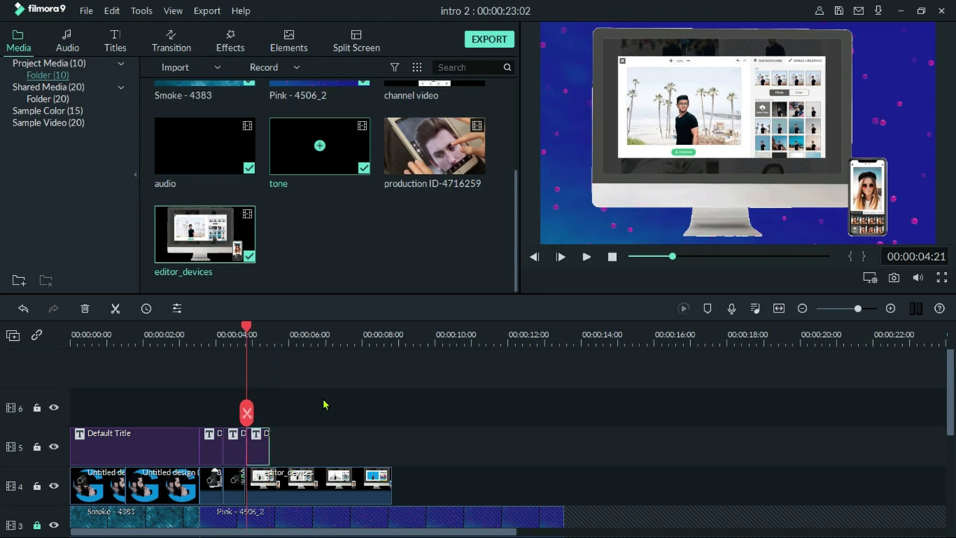
key(space)
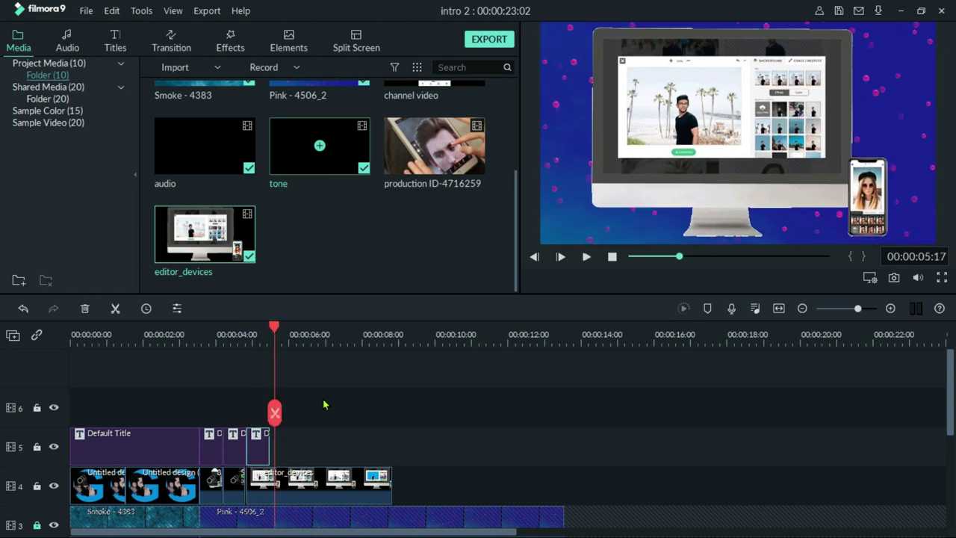
key(space)
- Lock the background video track, the audio track and the tone track
scroll(557, 389, down, 1)
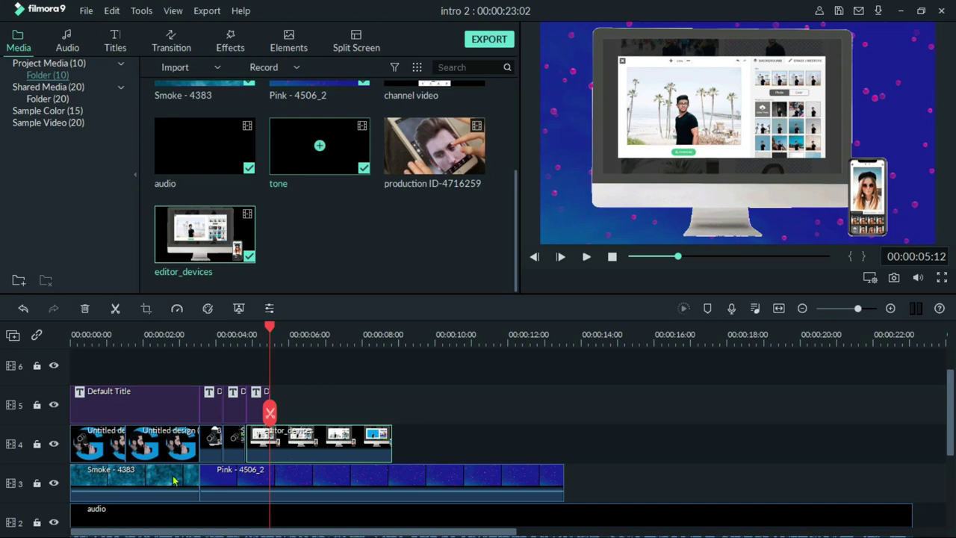
scroll(258, 445, down, 3)
scroll(259, 445, up, 2)
click(38, 442)
click(37, 482)
click(36, 529)
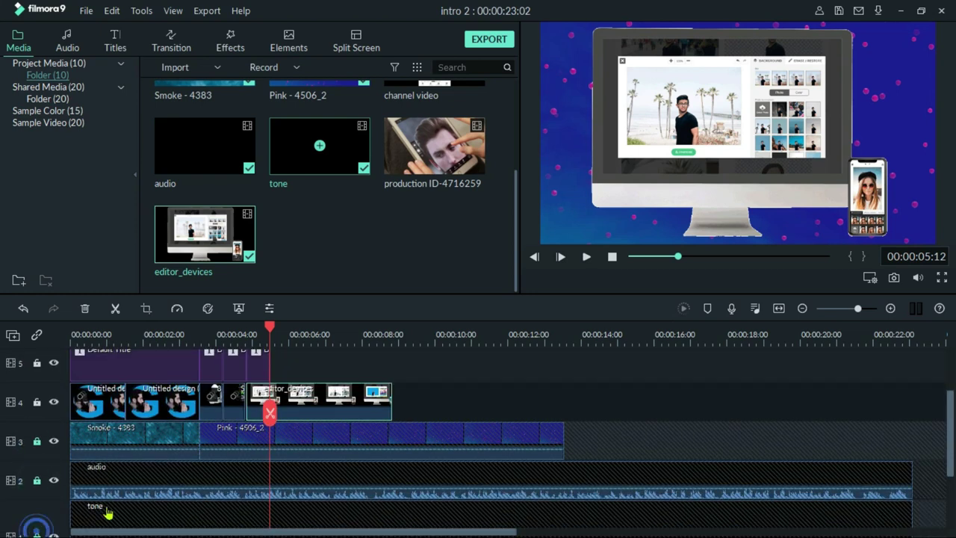
scroll(107, 512, down, 3)
scroll(110, 510, up, 5)
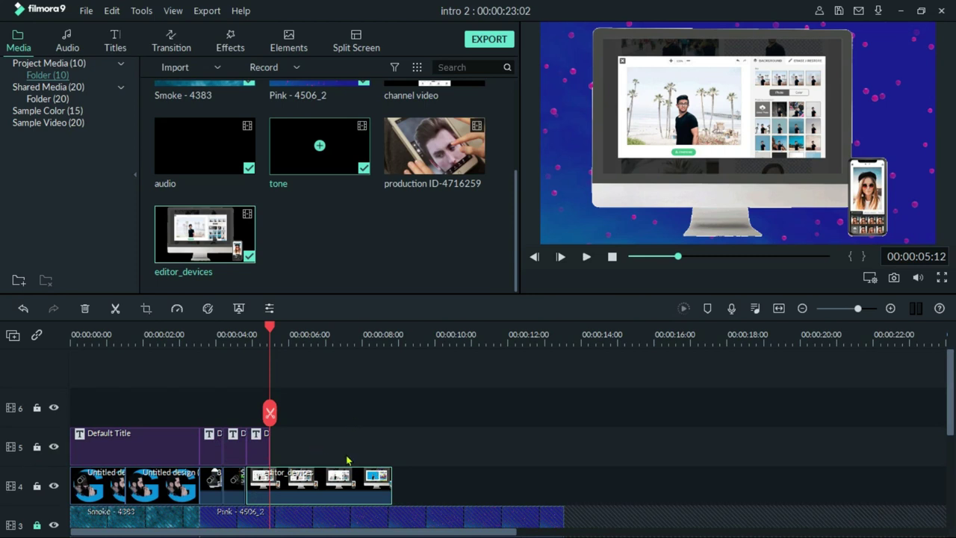
- Set the editor_devices clip's playback speed to 3.1
right_click(317, 485)
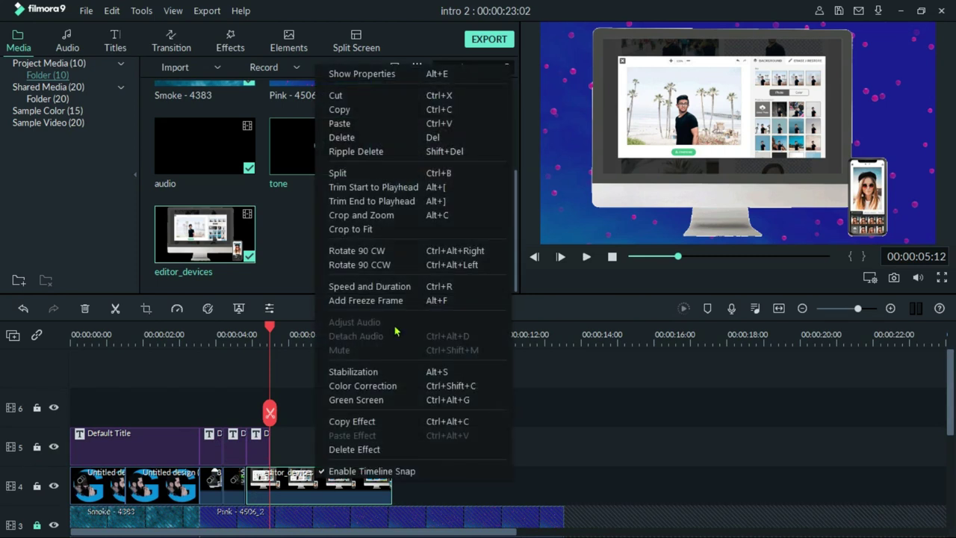
click(395, 288)
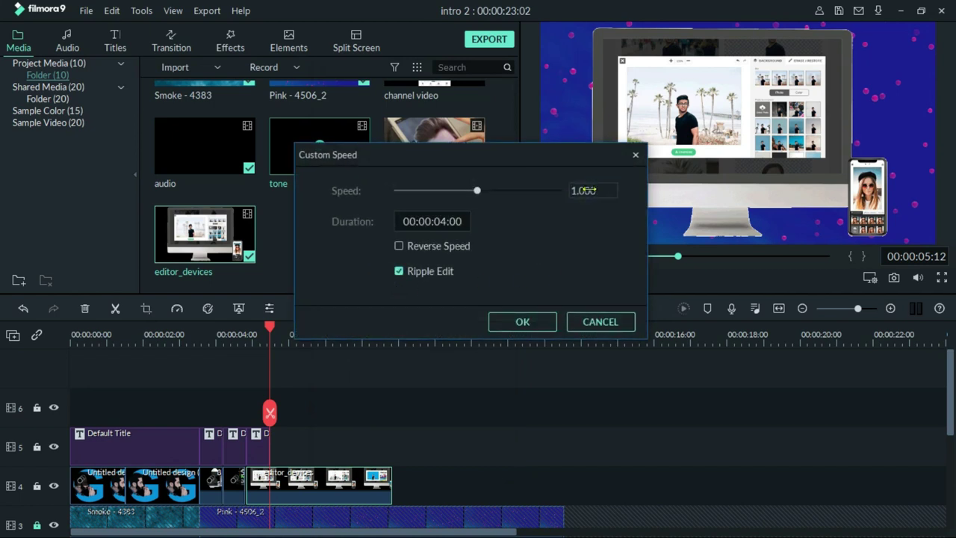
mouse_move(583, 182)
mouse_down()
mouse_move(664, 182)
mouse_move(583, 182)
mouse_up()
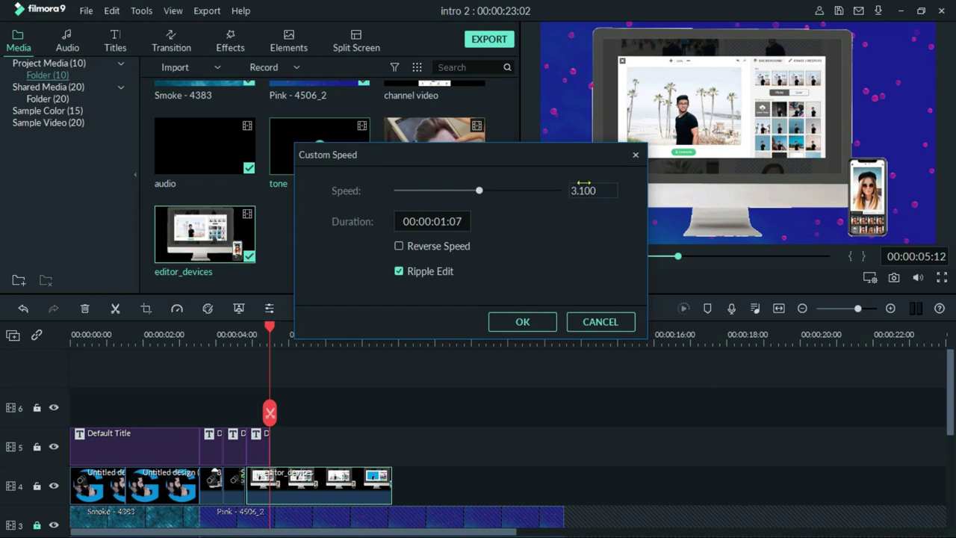
click(515, 322)
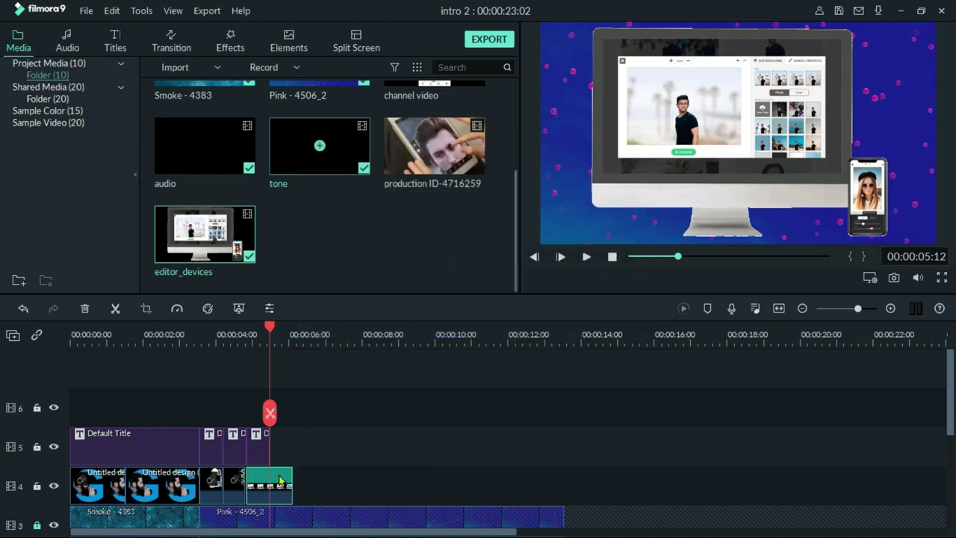
- Set the editor_devices clip's playback speed to 5.1
right_click(281, 483)
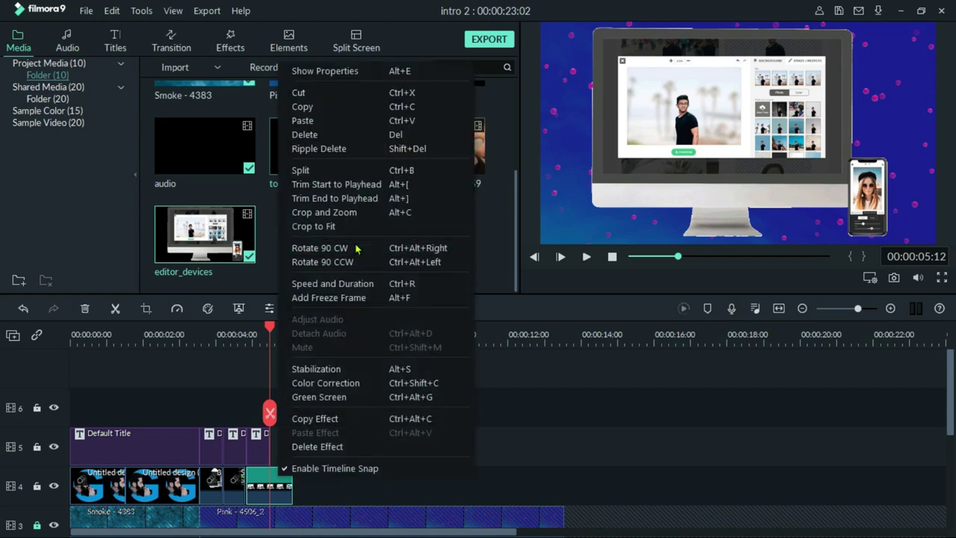
click(361, 289)
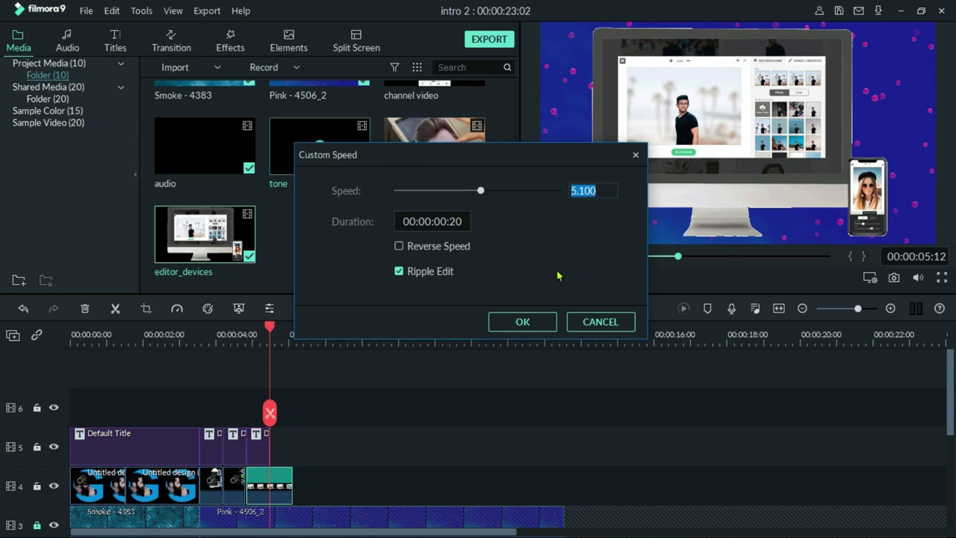
click(522, 321)
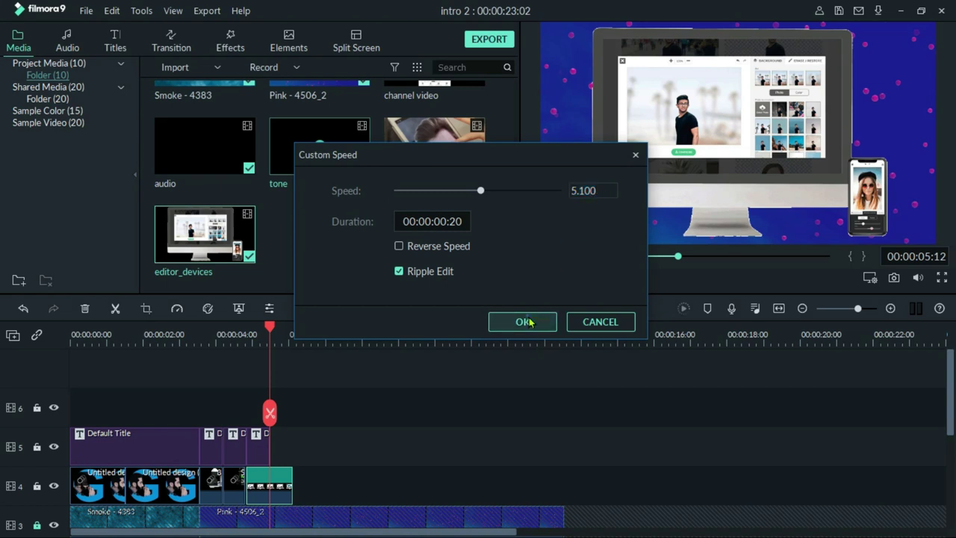
- Trim the end of the editor_devices clip to match the end of the title above it, and play back from the phone clip
right_click(276, 483)
click(277, 490)
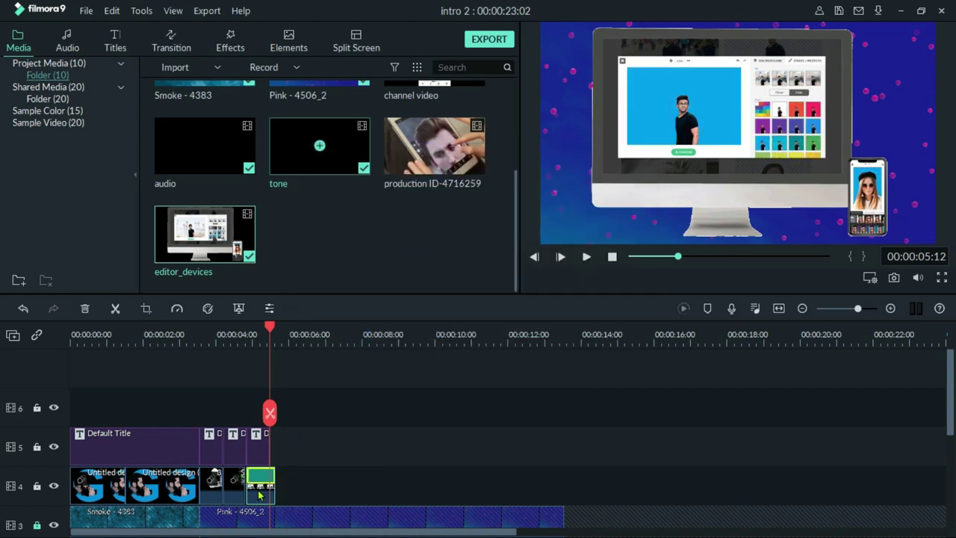
click(273, 477)
drag(267, 481, 270, 482)
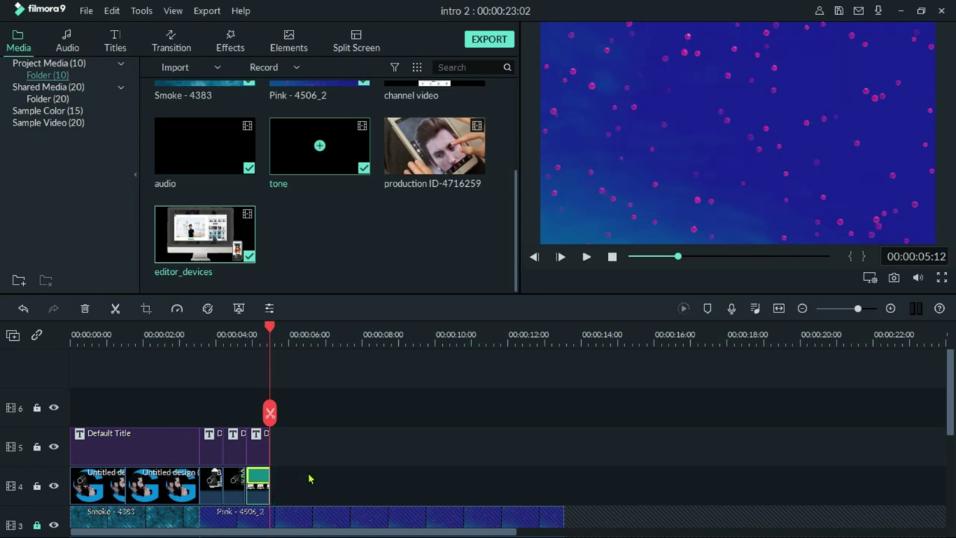
click(234, 336)
key(space)
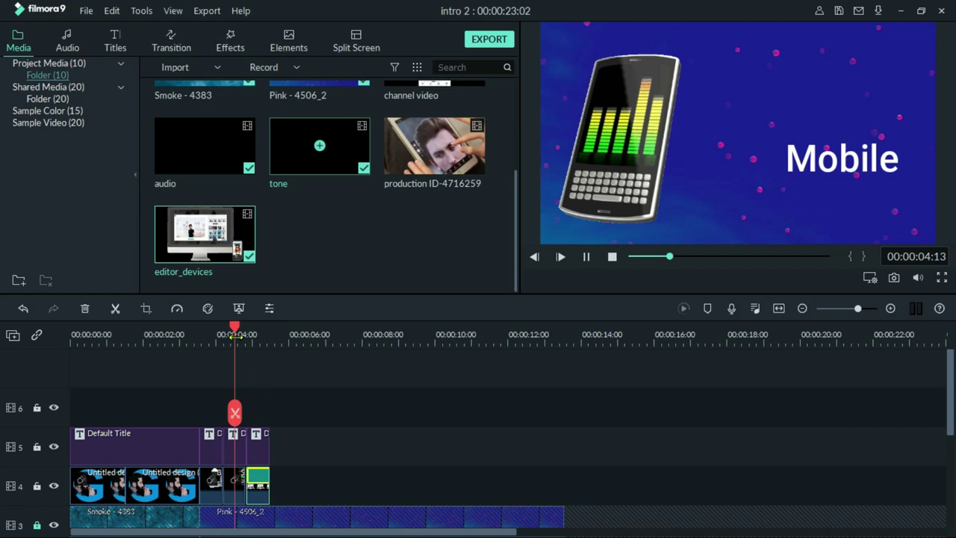
key(space)
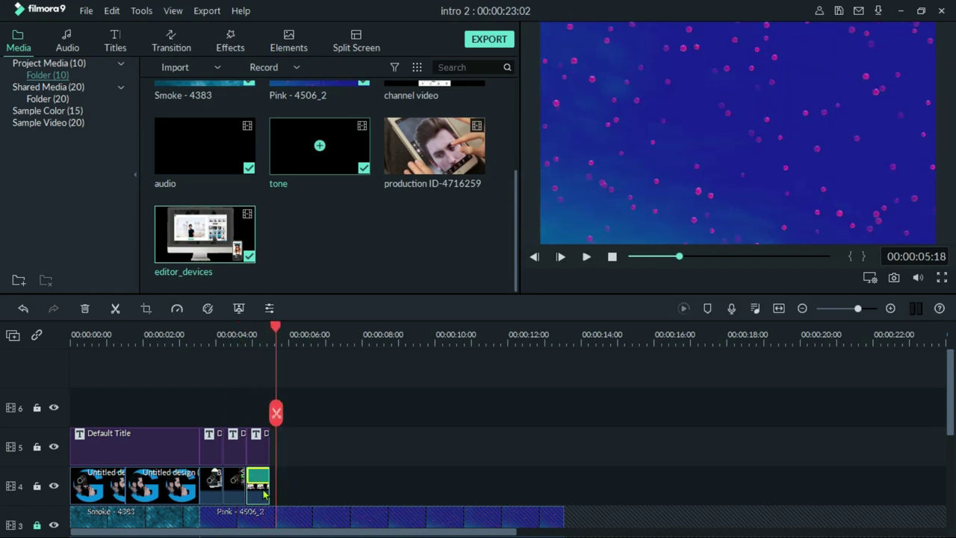
- Shrink the editor_devices clip toward the left of the video frame, and change the text of the title above it to "Photo Editing"
click(263, 339)
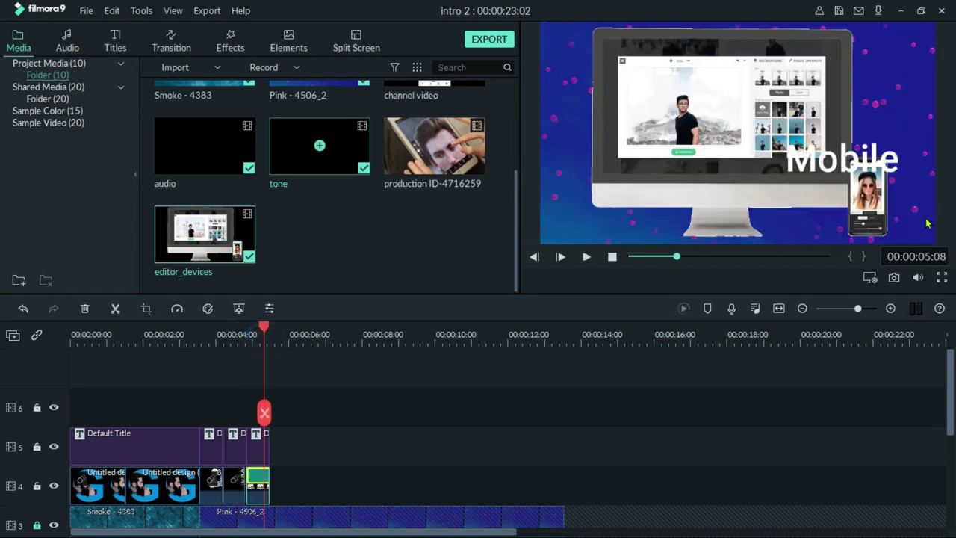
drag(731, 156, 650, 143)
click(856, 156)
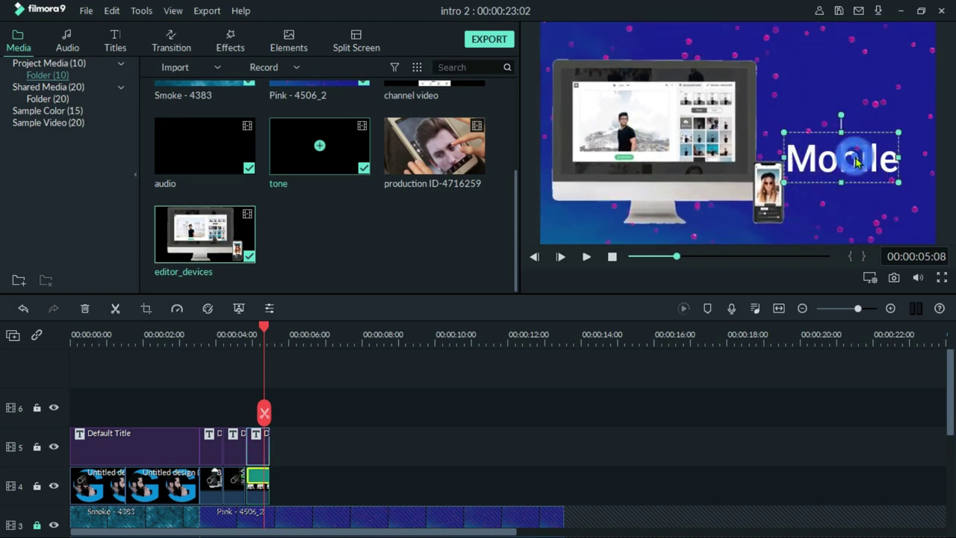
double_click(254, 444)
click(337, 143)
double_click(337, 143)
text(Photo Editing)
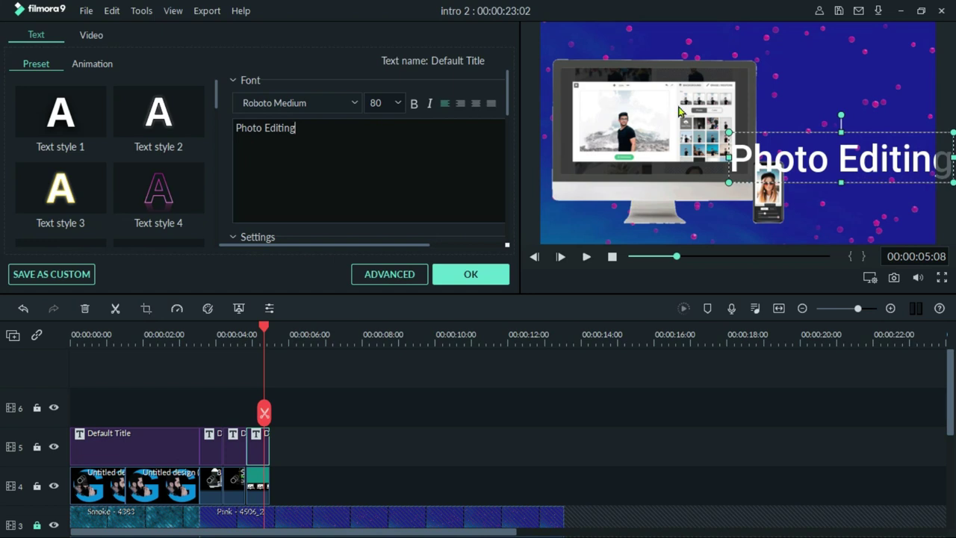
- Shrink the editor_devices clip into the frame's upper-left corner and place the Photo Editing title in the lower-right area of the frame
double_click(680, 110)
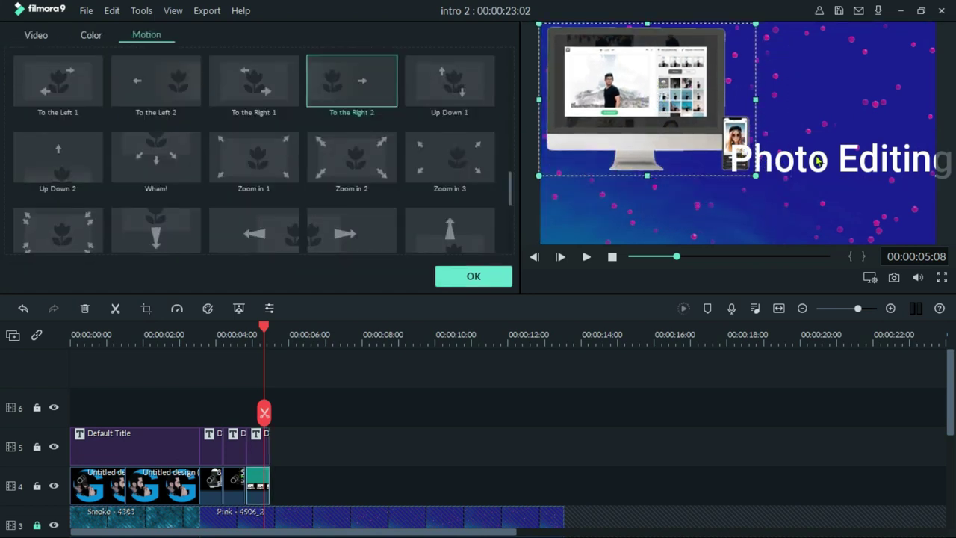
double_click(818, 160)
click(455, 273)
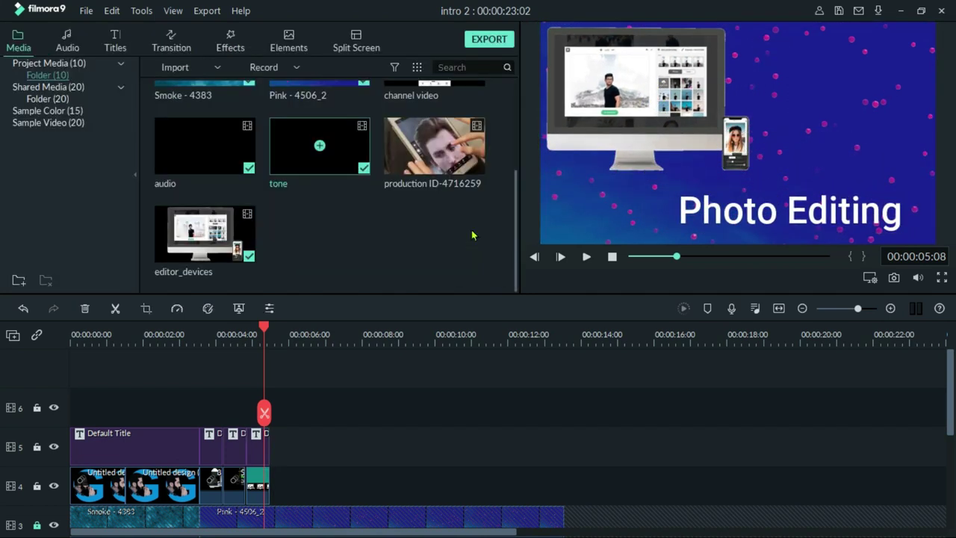
- Apply the To the Right 2 motion to the editor_devices clip, play back the section, and return the playhead to the clip's end
double_click(258, 485)
click(349, 84)
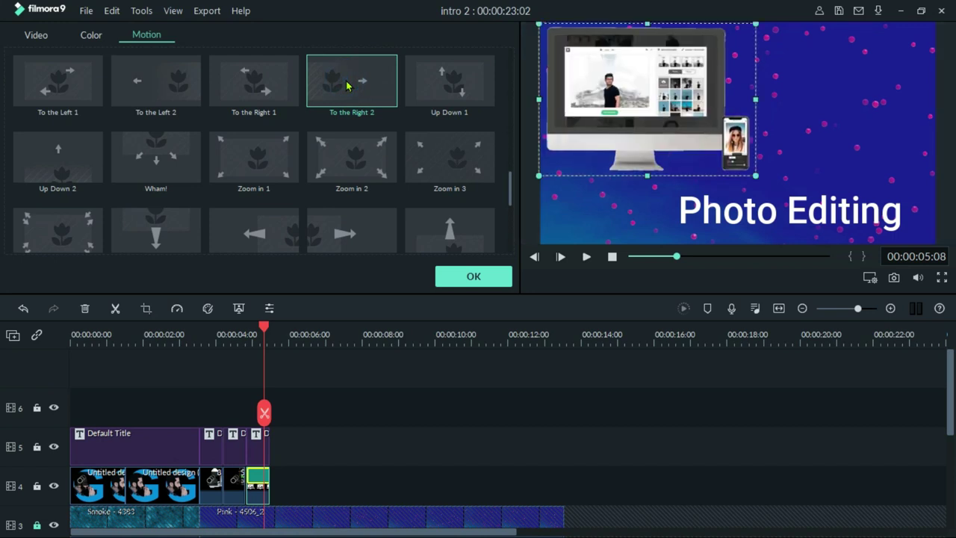
click(474, 278)
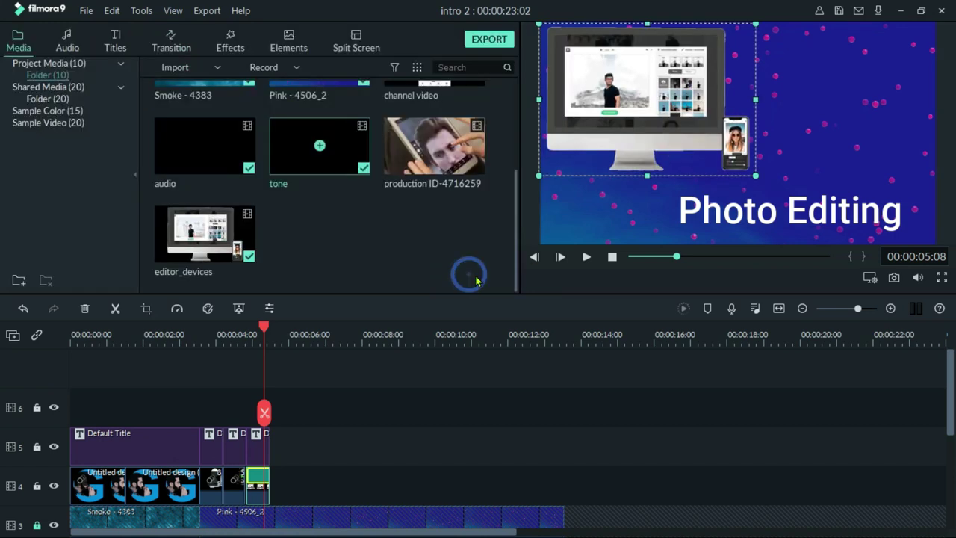
click(250, 337)
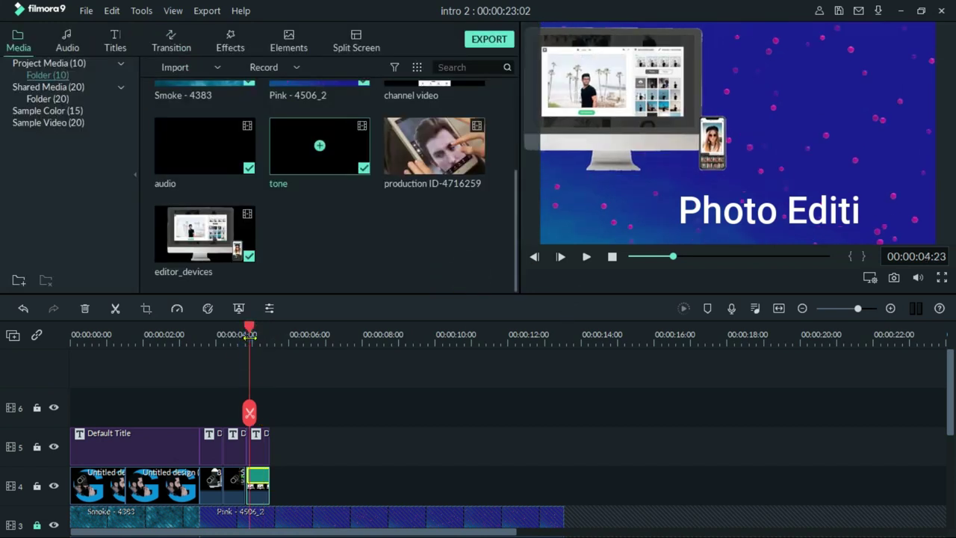
key(space)
key(space)
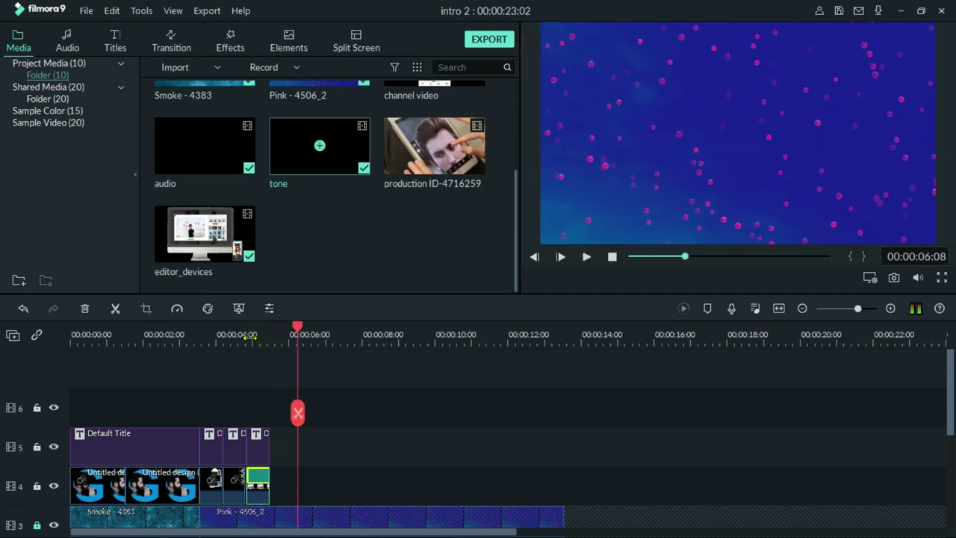
key(Up)
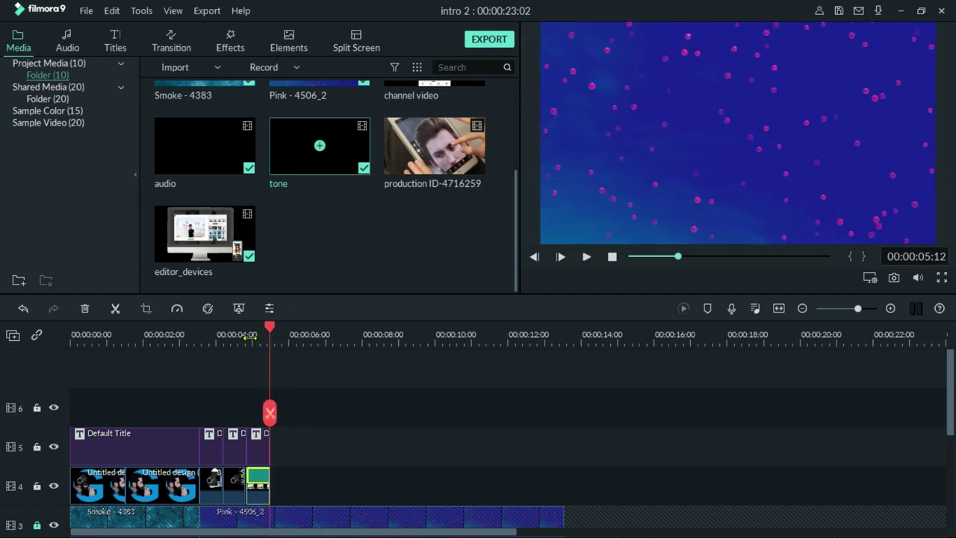
- Switch to the browser and search Google Images for "transparent video editing gif"
key(alt+Tab)
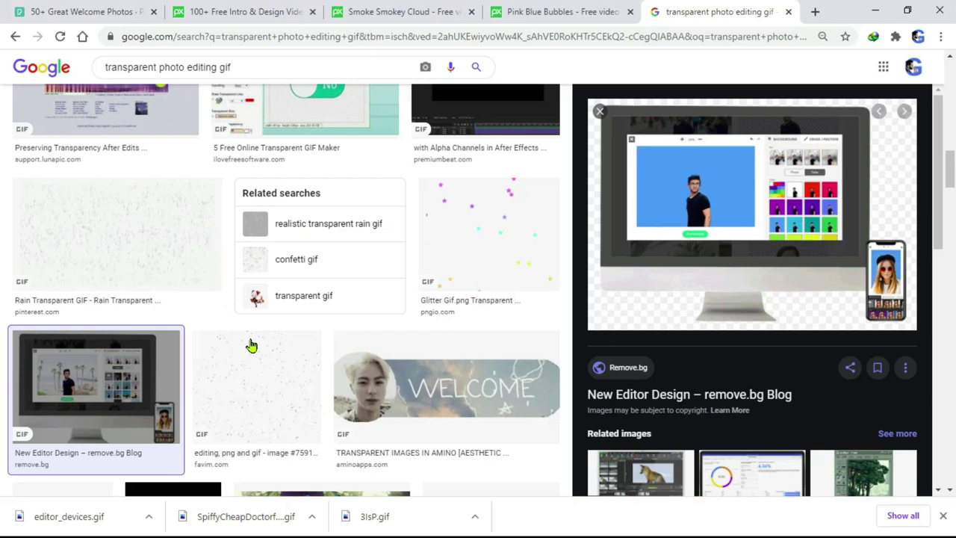
scroll(4, 359, up, 8)
click(185, 78)
double_click(186, 77)
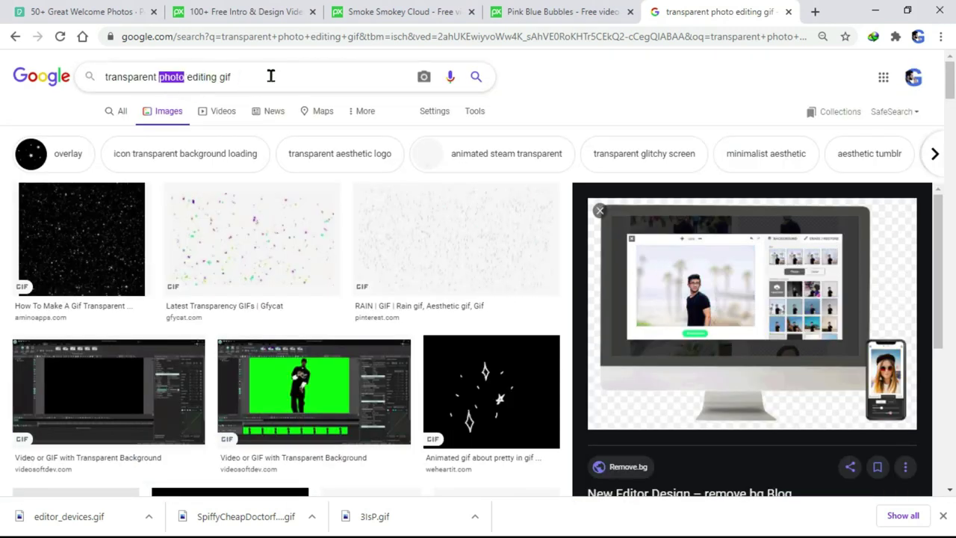
text(video)
key(Return)
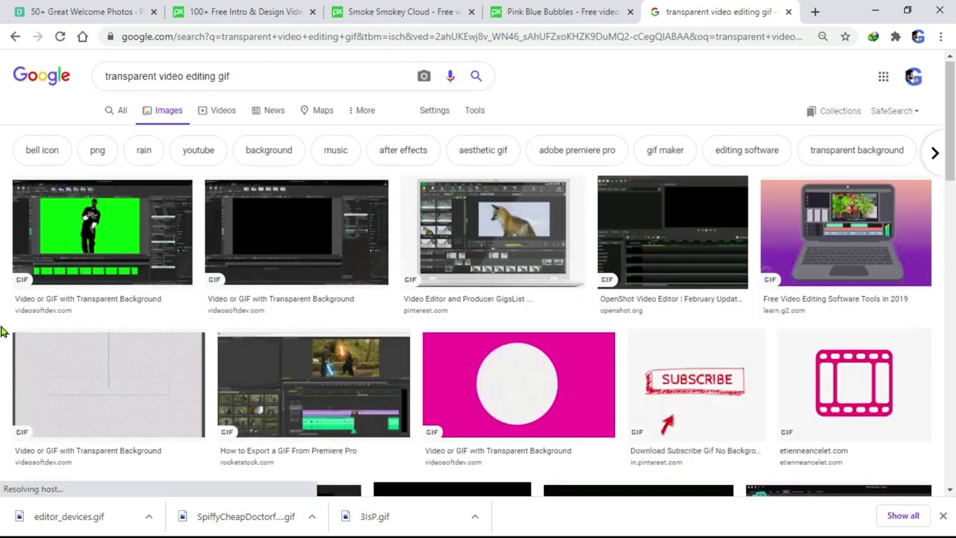
- Browse the image results and save the Clipchamp "How to Add GIFs to Videos" GIF to the Desktop
scroll(10, 313, down, 10)
scroll(4, 272, down, 10)
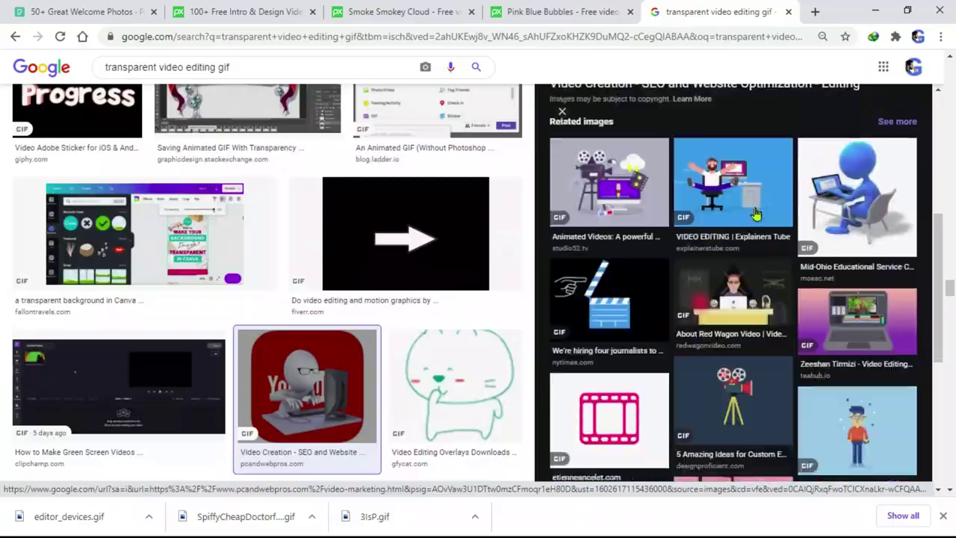
scroll(2, 249, down, 10)
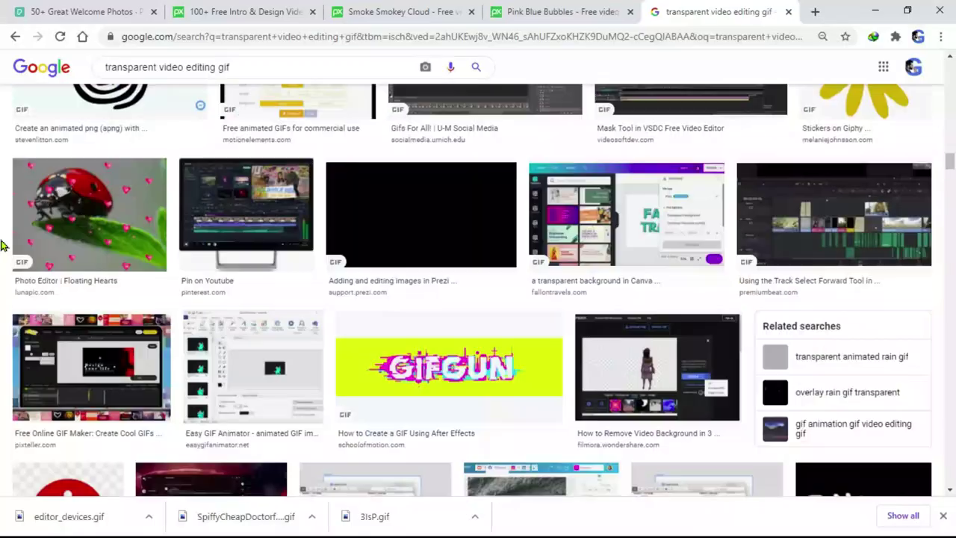
click(357, 338)
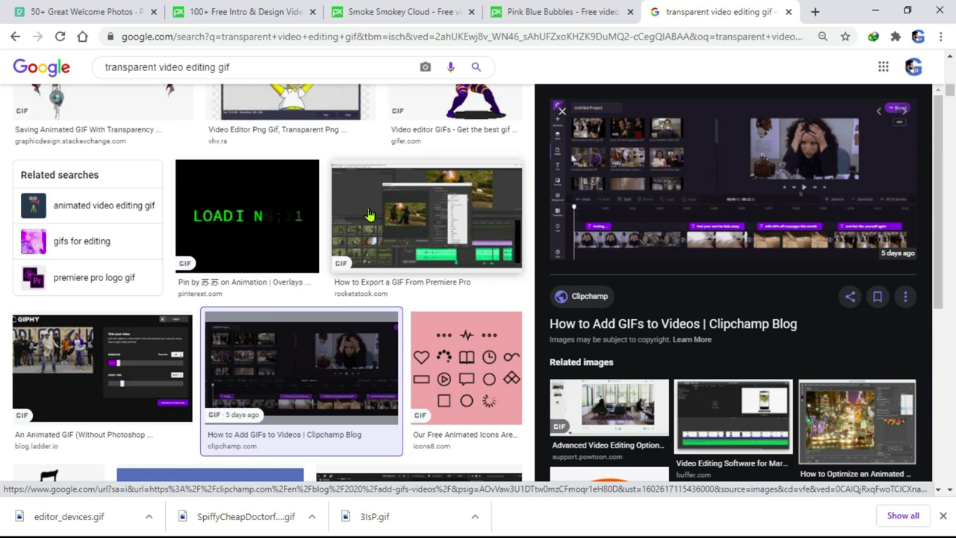
right_click(695, 138)
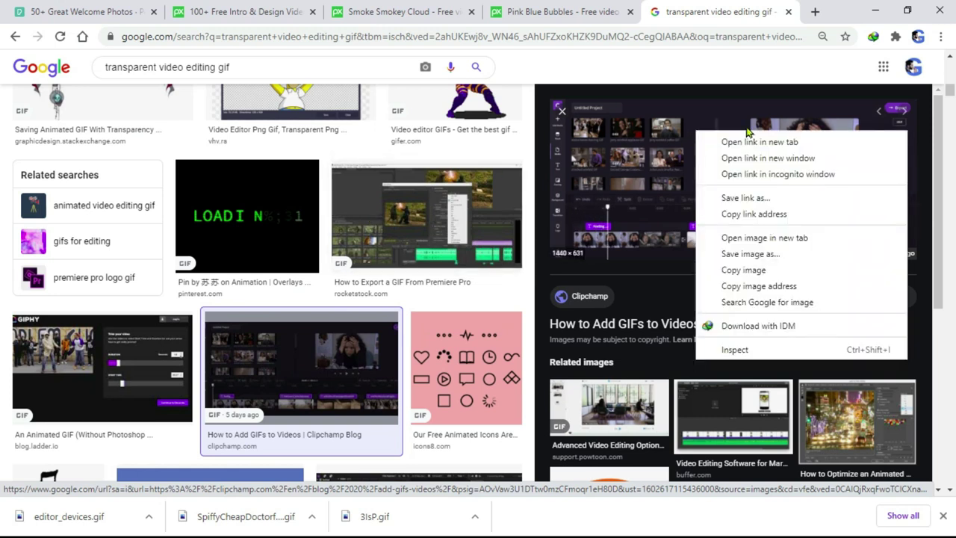
click(789, 257)
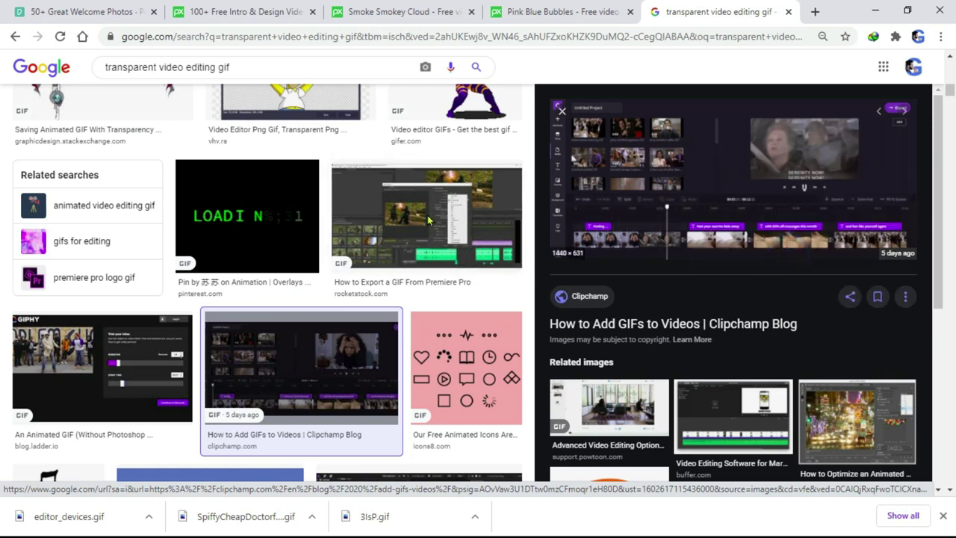
click(357, 312)
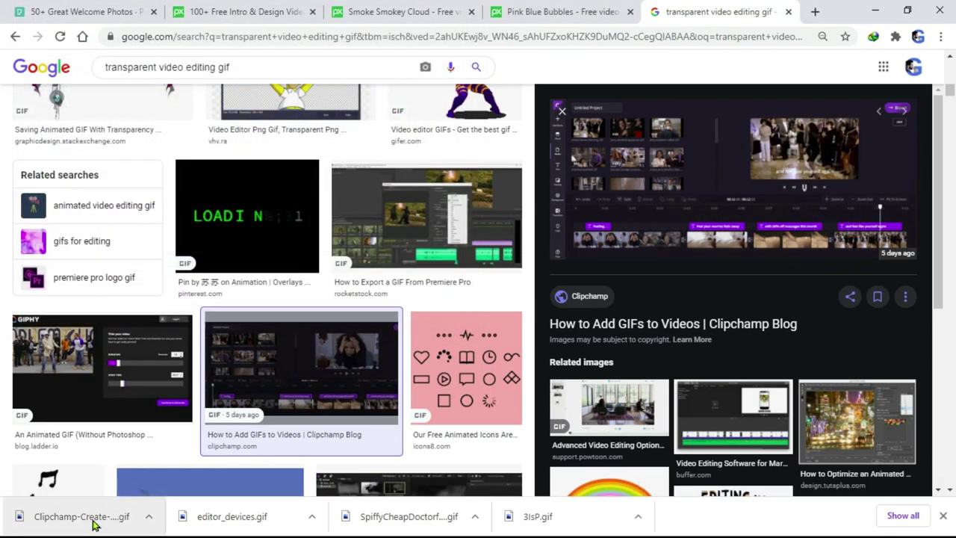
- Show the downloaded Clipchamp GIF in its folder, switch to Filmora and place it on track 4 directly after the editor_devices clip
click(147, 517)
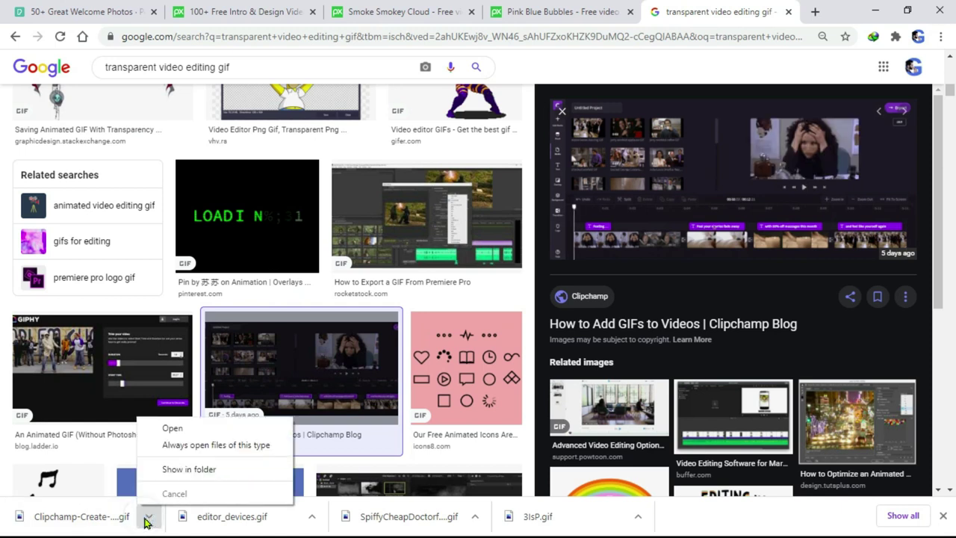
click(189, 469)
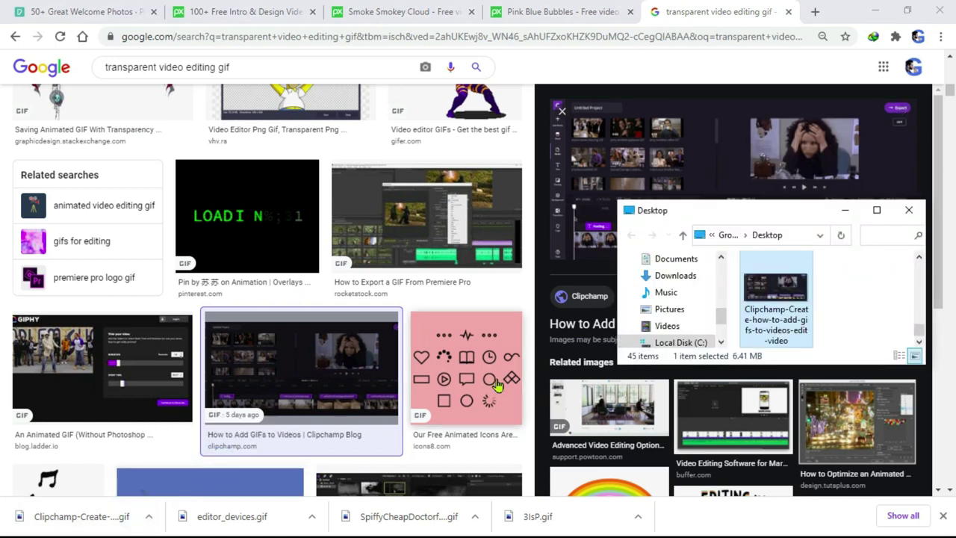
key(alt+Tab)
key(alt+Tab)
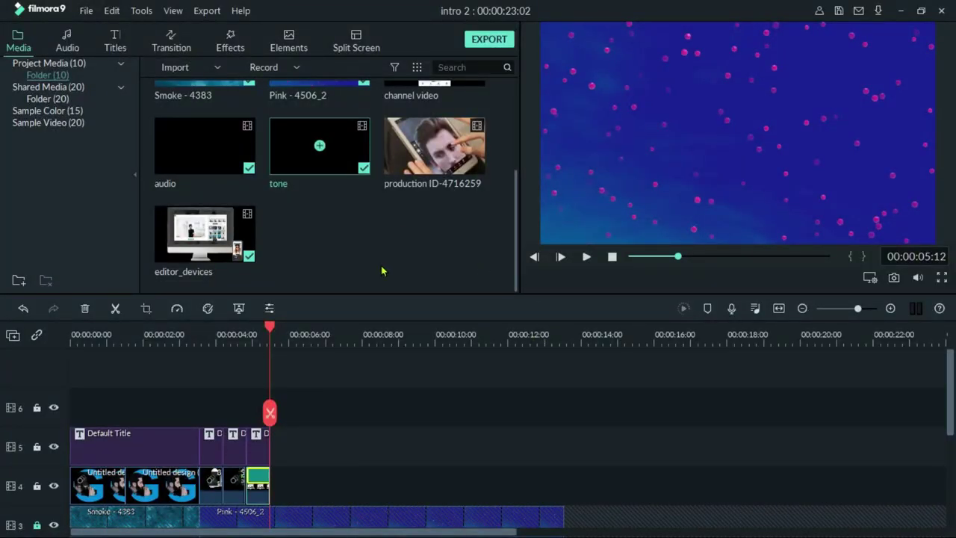
key(alt+Tab)
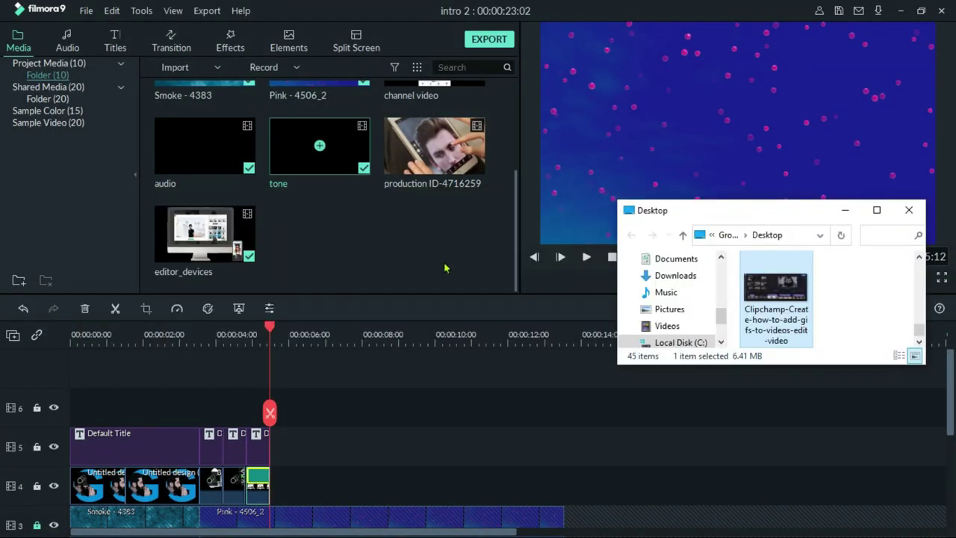
drag(773, 301, 275, 492)
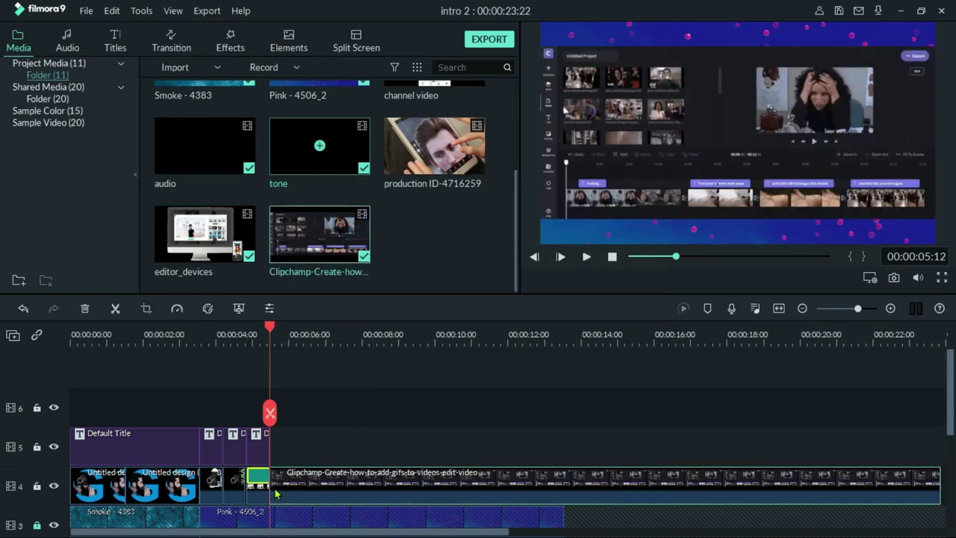
- Set the speed of the Clipchamp clip to 12 and play it back
right_click(381, 480)
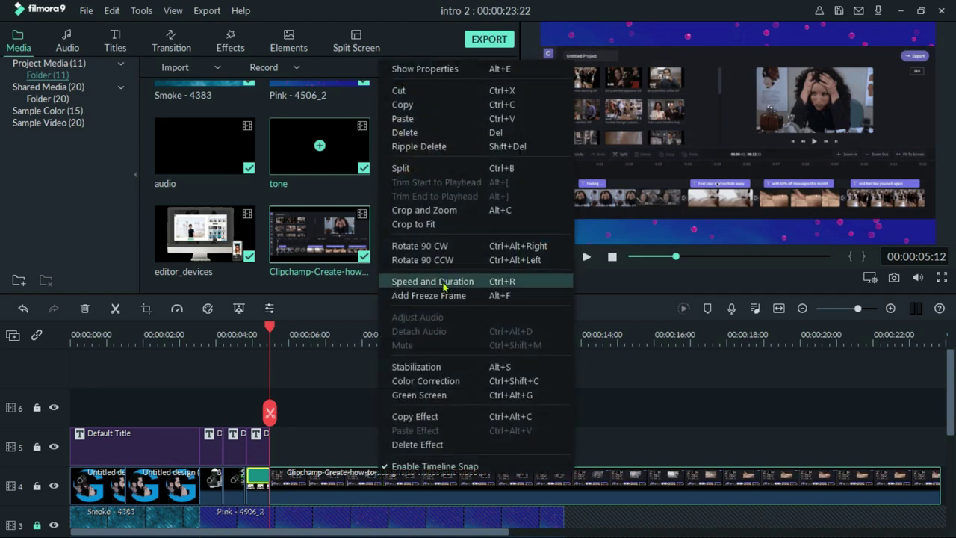
click(482, 281)
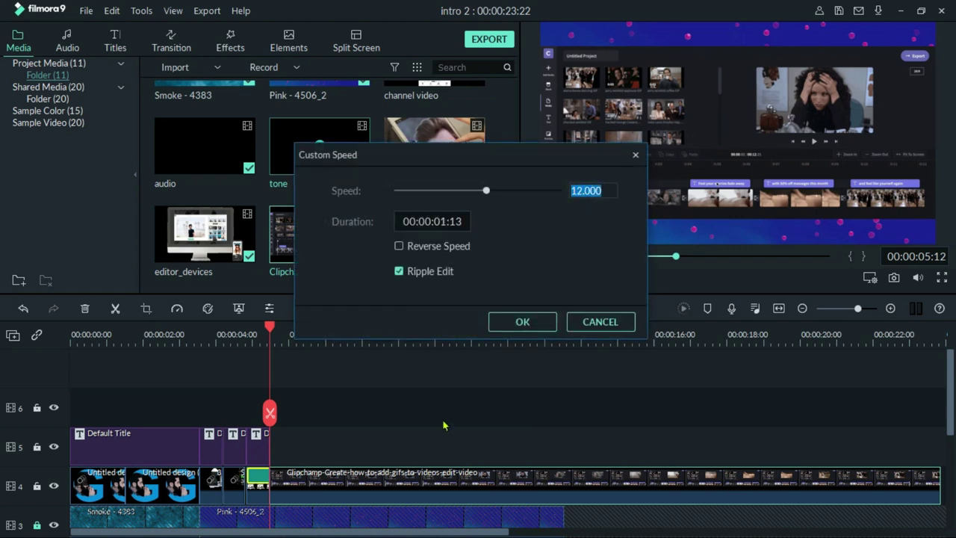
click(522, 321)
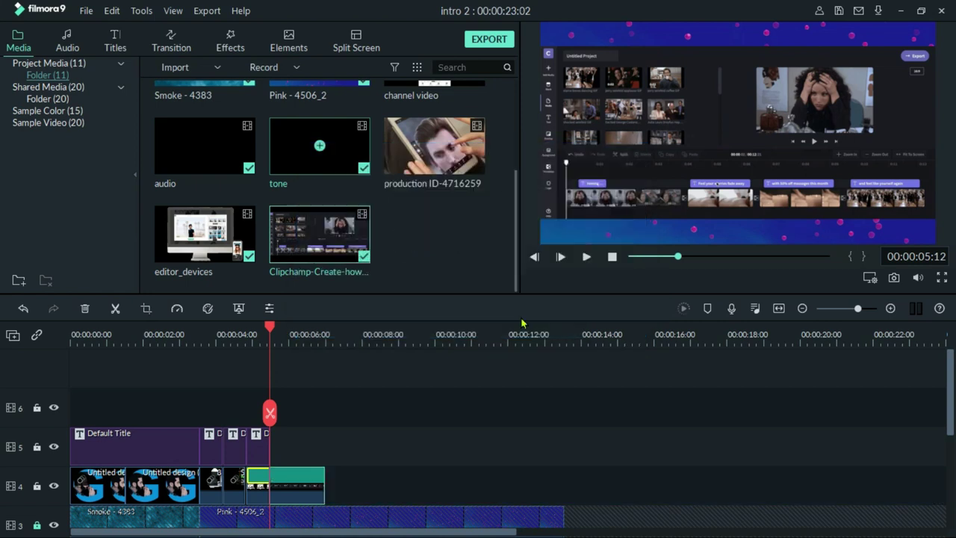
key(space)
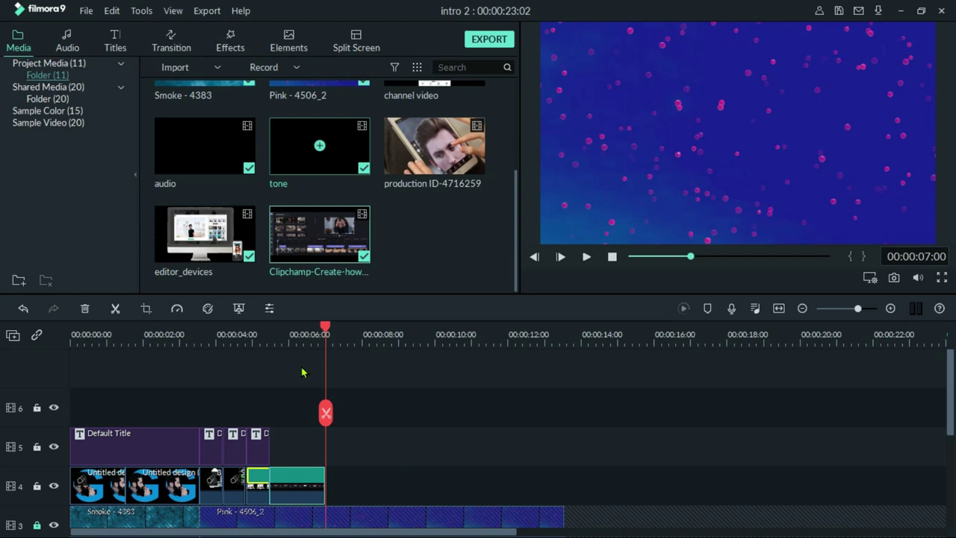
- Duplicate the Photo Editing title directly after itself on track 5 and extend the copy to the end of the Clipchamp clip
click(261, 440)
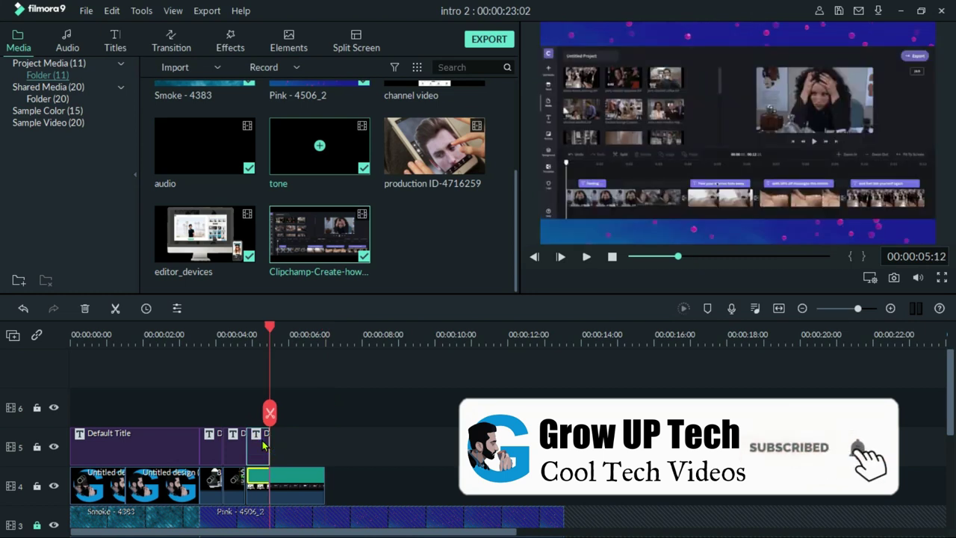
key(ctrl+v)
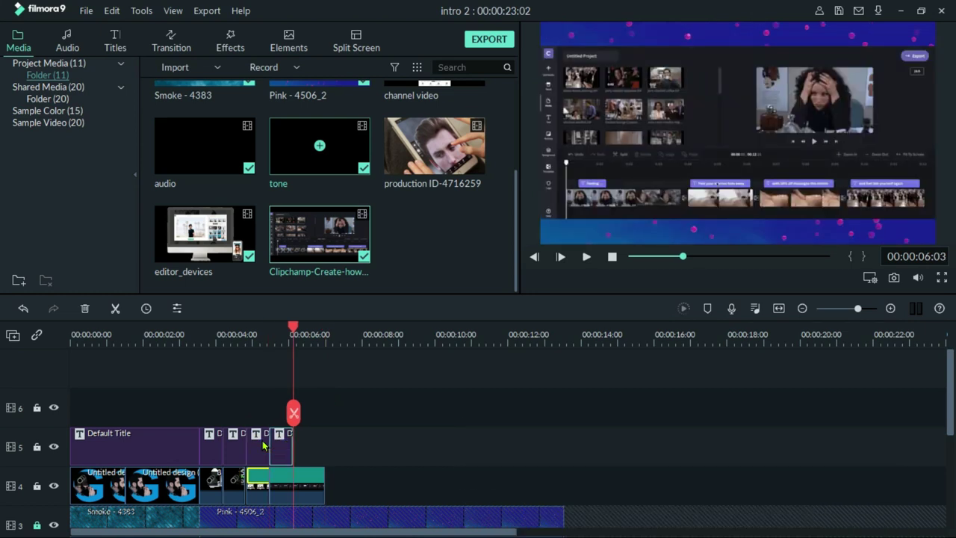
drag(293, 434, 326, 443)
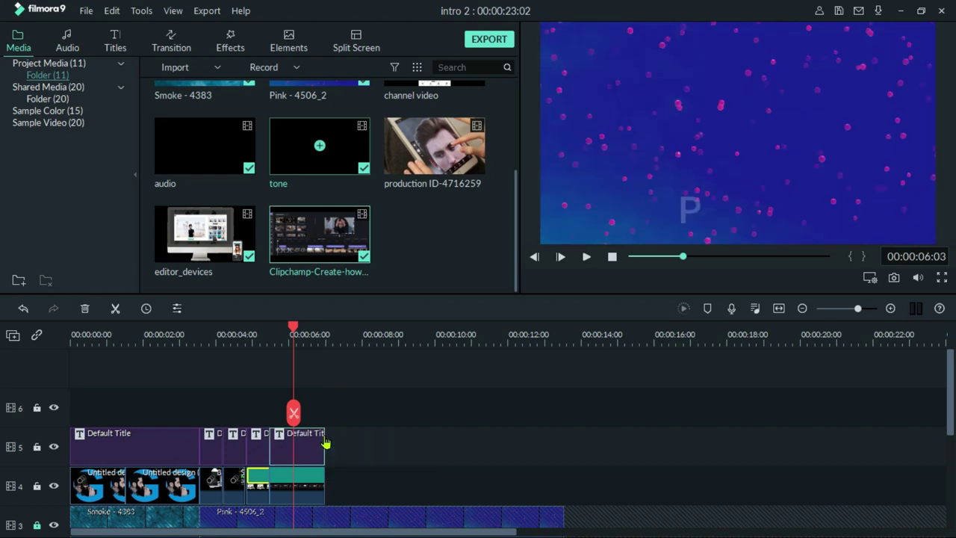
- Shrink the Clipchamp clip into the frame's upper-left corner and change the text of the title above it to "Video Editing"
click(305, 478)
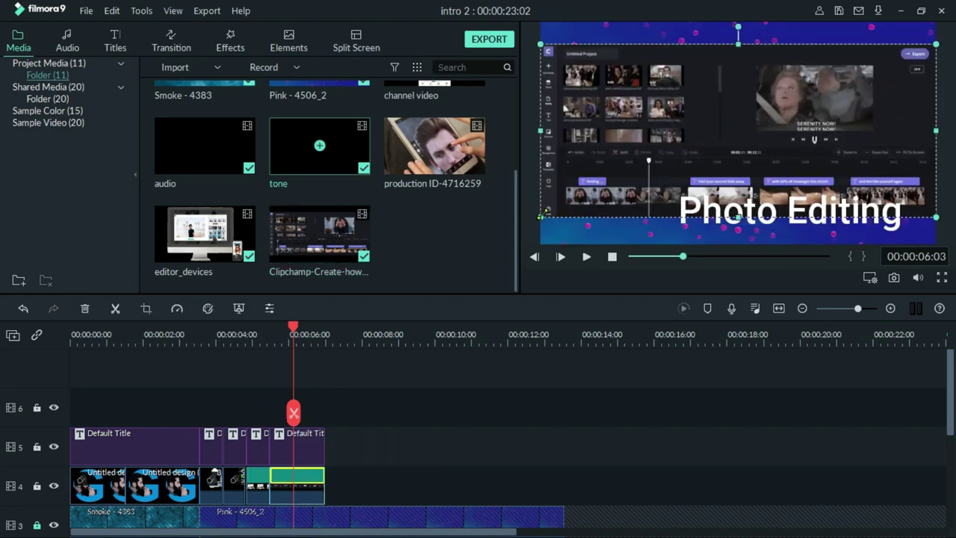
drag(733, 127, 652, 105)
click(737, 206)
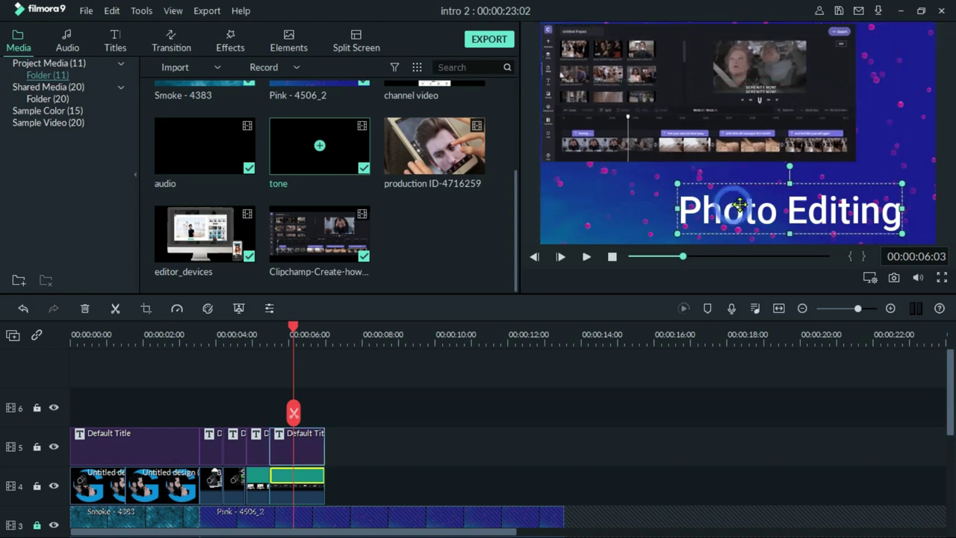
double_click(309, 436)
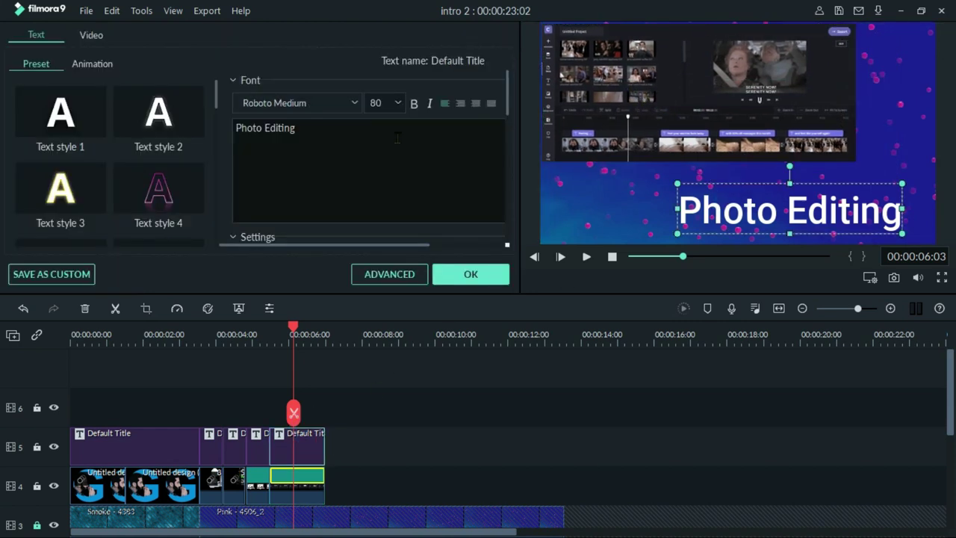
key(Left)
key(shift+Home)
text(Video)
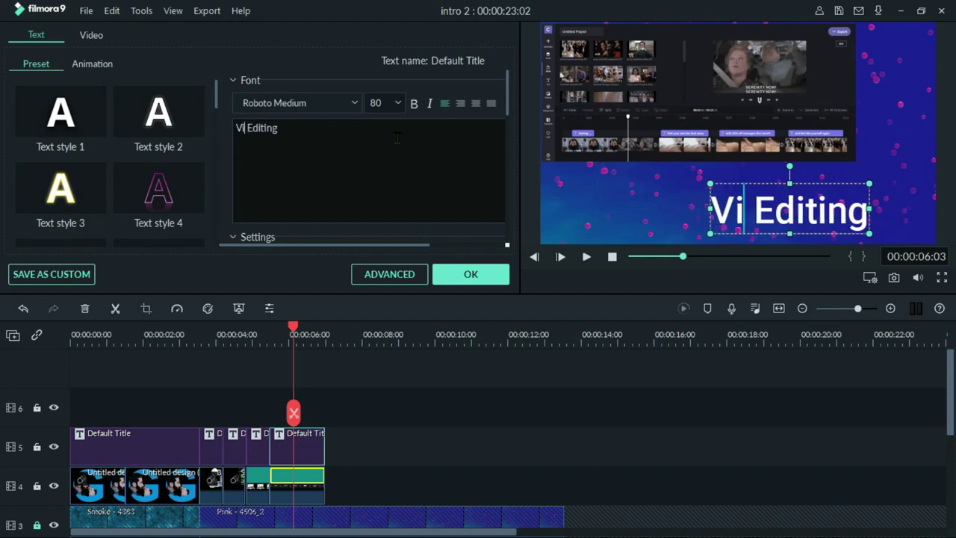
click(471, 274)
- Play back the Video Editing section past the end of the Clipchamp clip
click(266, 334)
key(space)
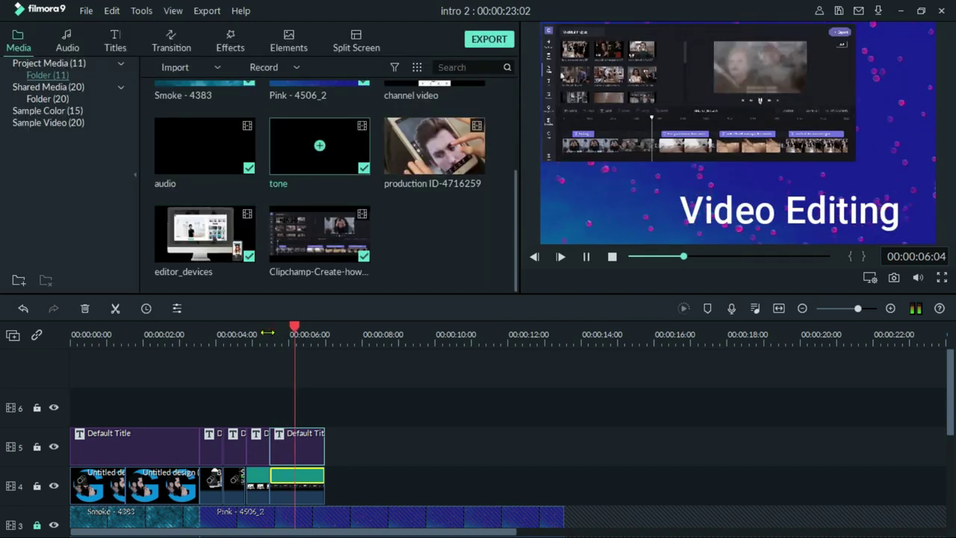
key(space)
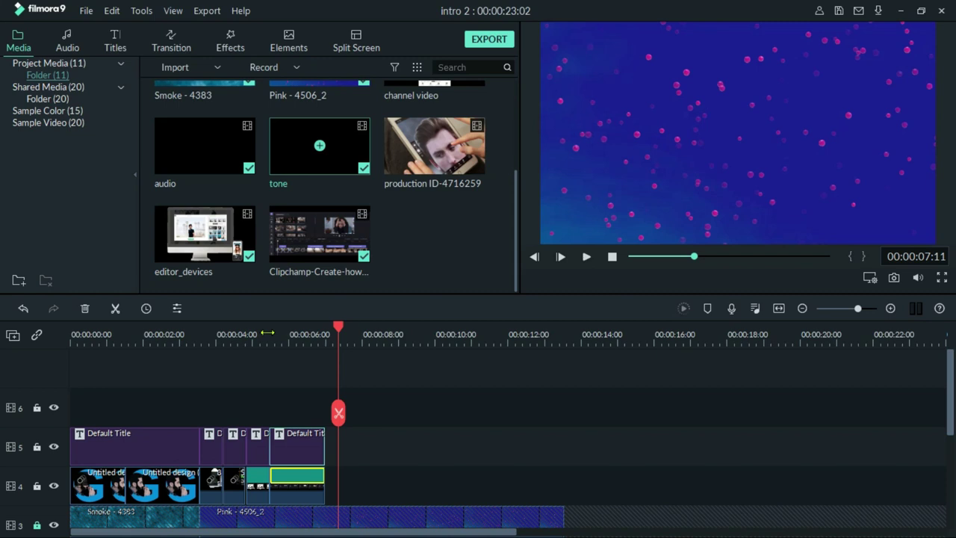
- Switch to the browser and search Google Images for "transparent tip and tricks gif"
key(alt+Tab)
key(alt+Tab)
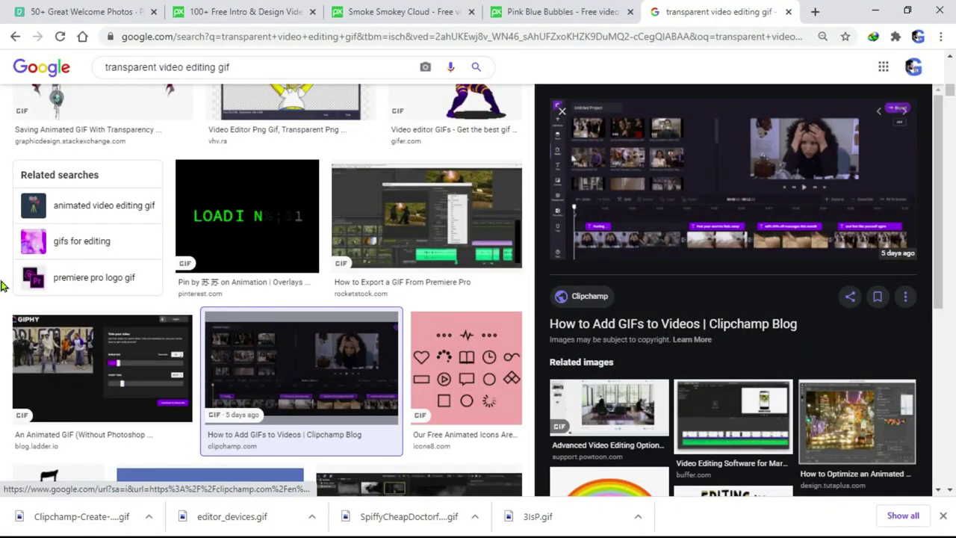
scroll(4, 286, up, 1)
scroll(4, 286, up, 3)
double_click(200, 76)
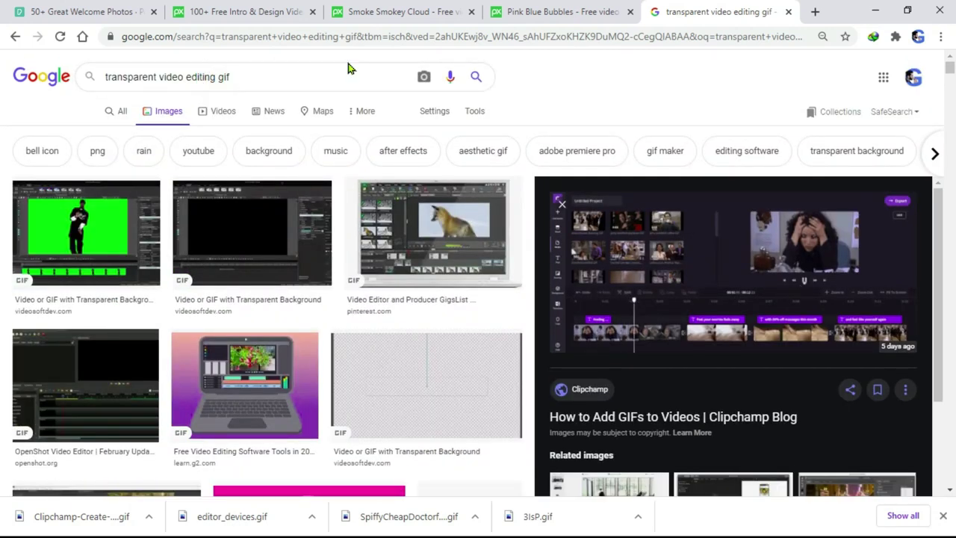
key(ctrl+a)
key(End)
key(ctrl+Left)
key(Left)
key(shift+ctrl+Left)
key(shift+ctrl+Left)
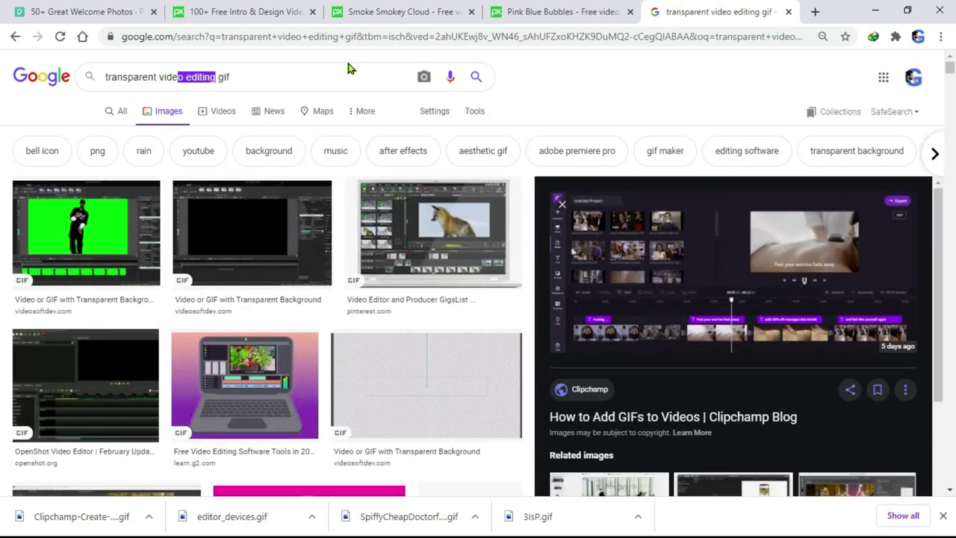
text(tip and tricks)
key(Return)
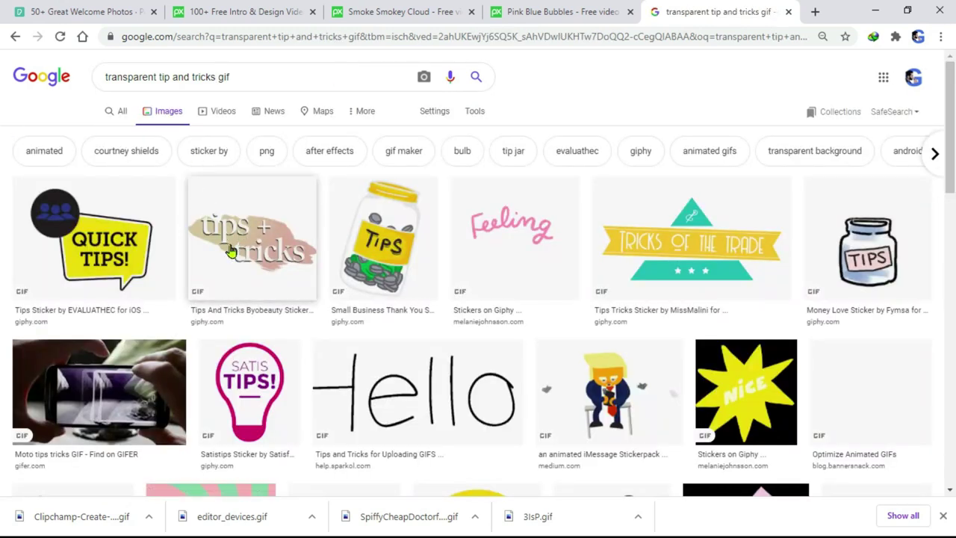
- Save the "tips + tricks" sticker GIF to the Desktop as source and show the file in its folder
click(237, 237)
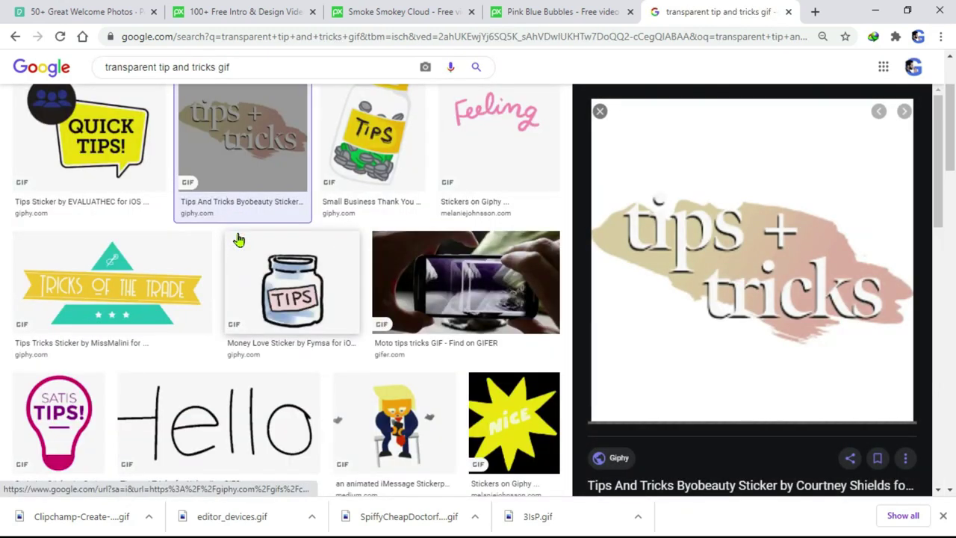
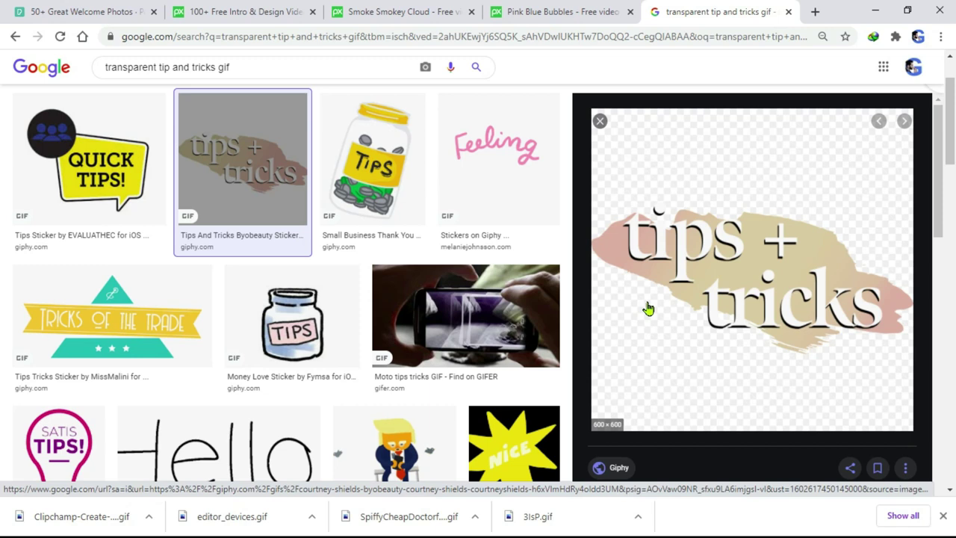
right_click(695, 155)
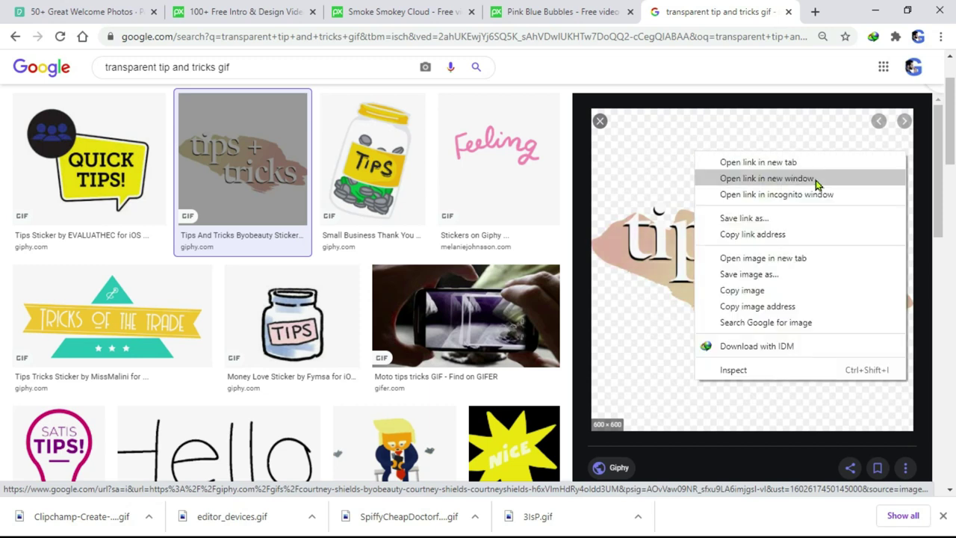
click(795, 276)
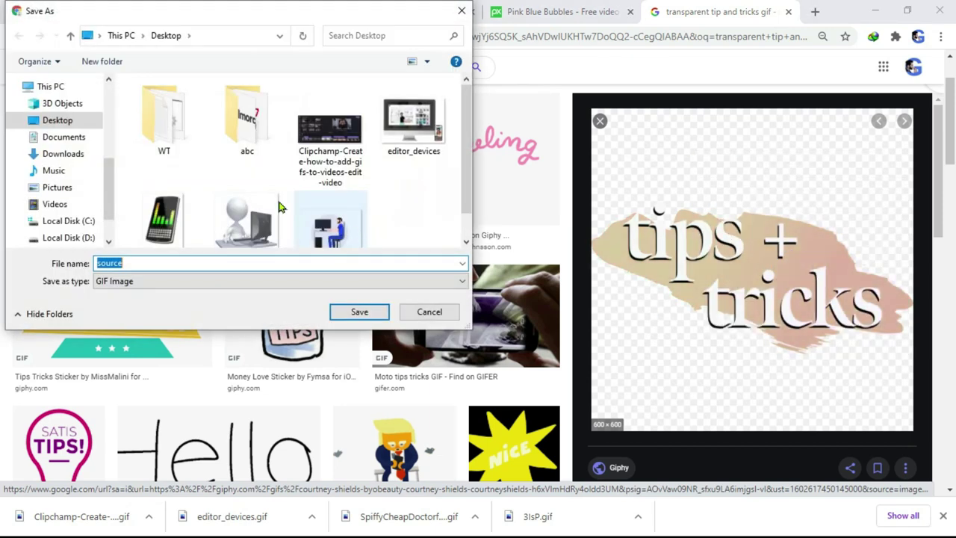
click(358, 312)
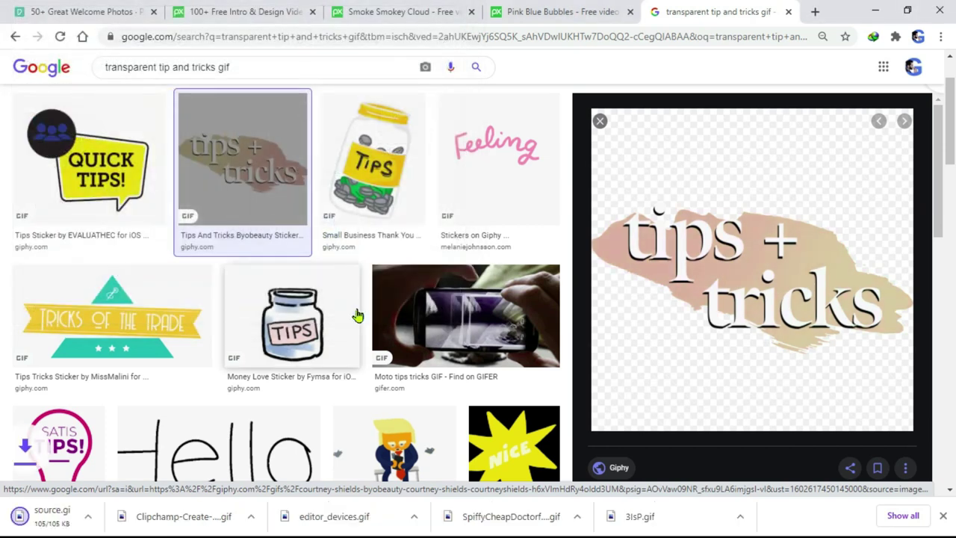
click(149, 516)
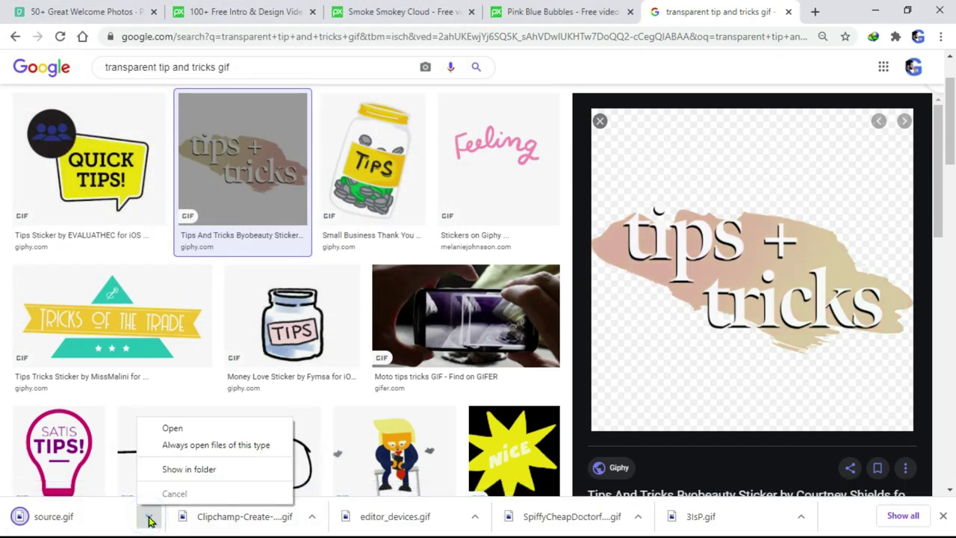
click(193, 477)
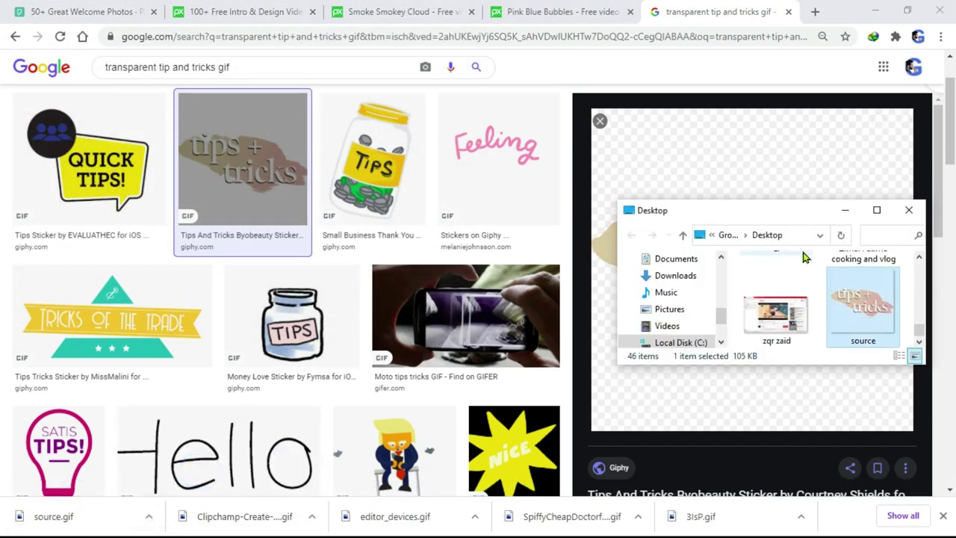
- Switch back to Filmora and import the source GIF from the Desktop folder into the project media
key(alt+Tab)
key(alt+Tab)
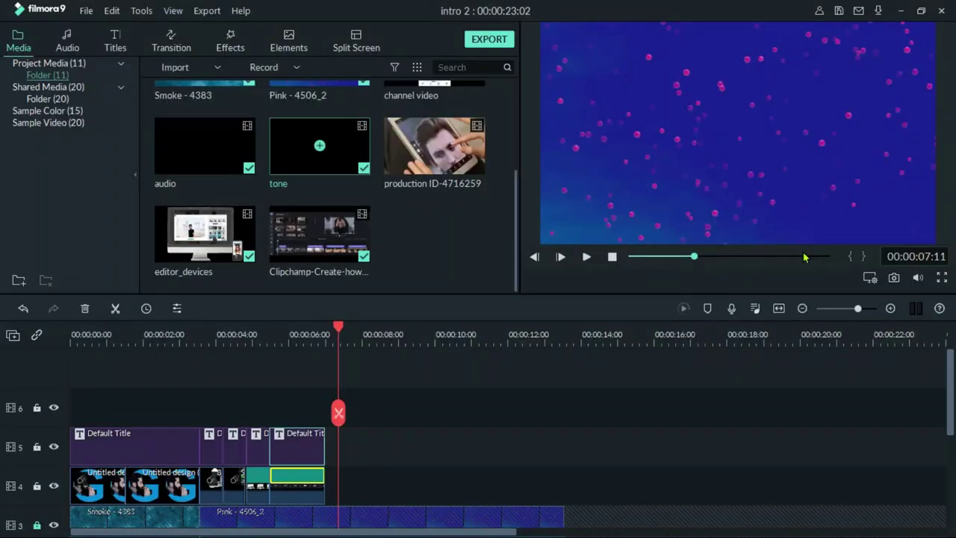
key(alt+Tab)
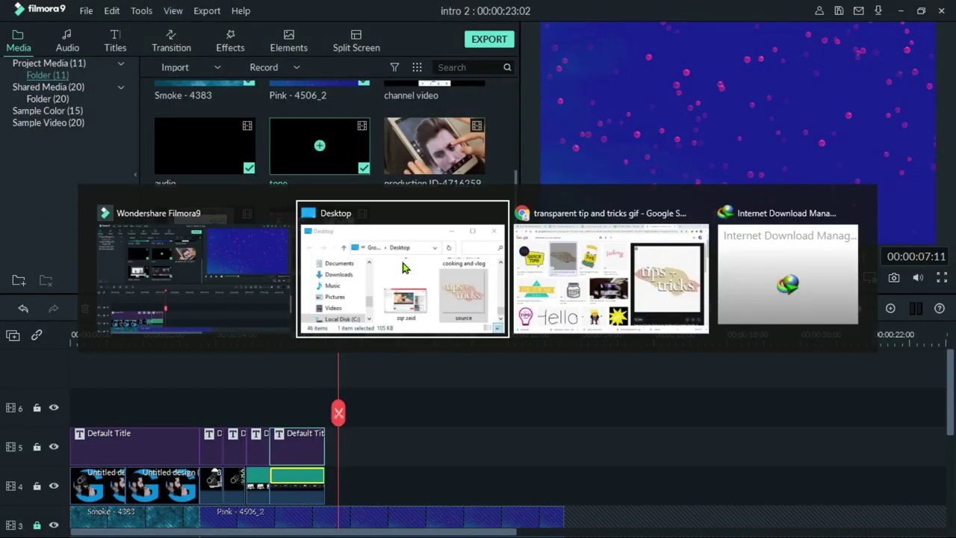
drag(872, 297, 411, 250)
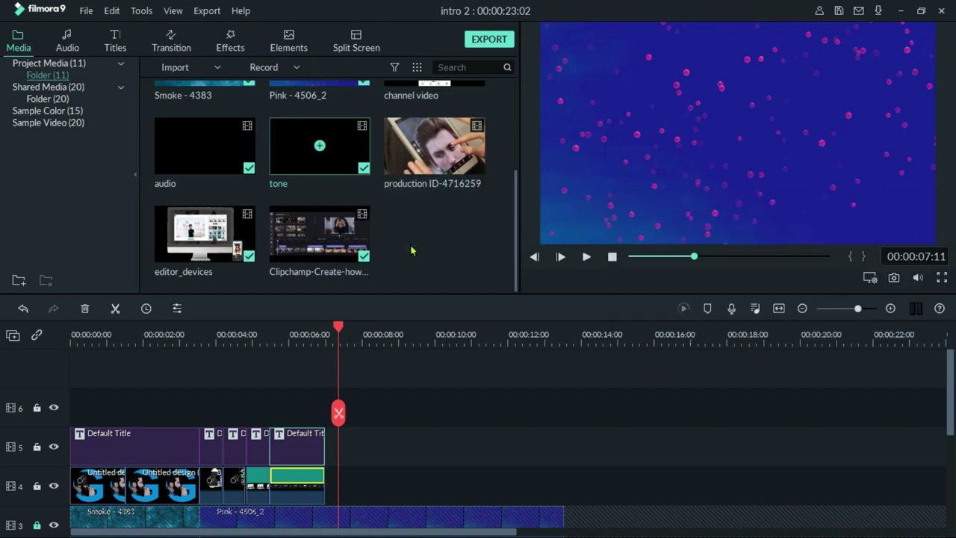
mouse_move(469, 233)
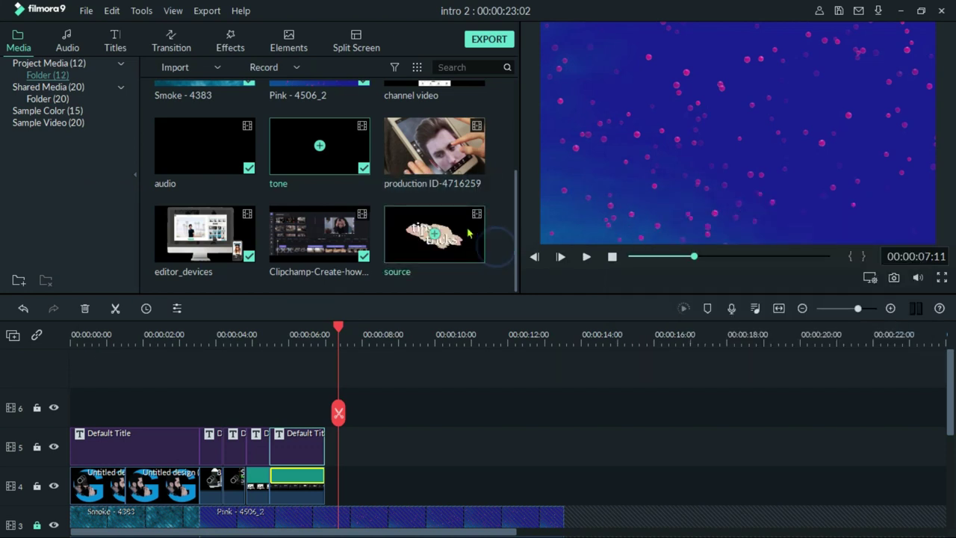
- Place the source GIF on track 4 directly after the Clipchamp clip and enlarge it in the frame
drag(468, 231, 327, 488)
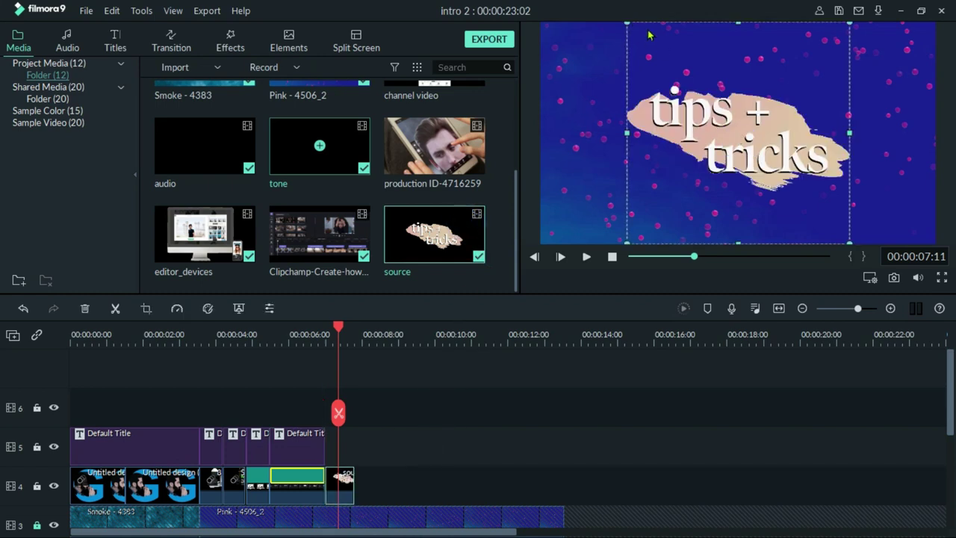
drag(625, 242, 592, 265)
click(410, 409)
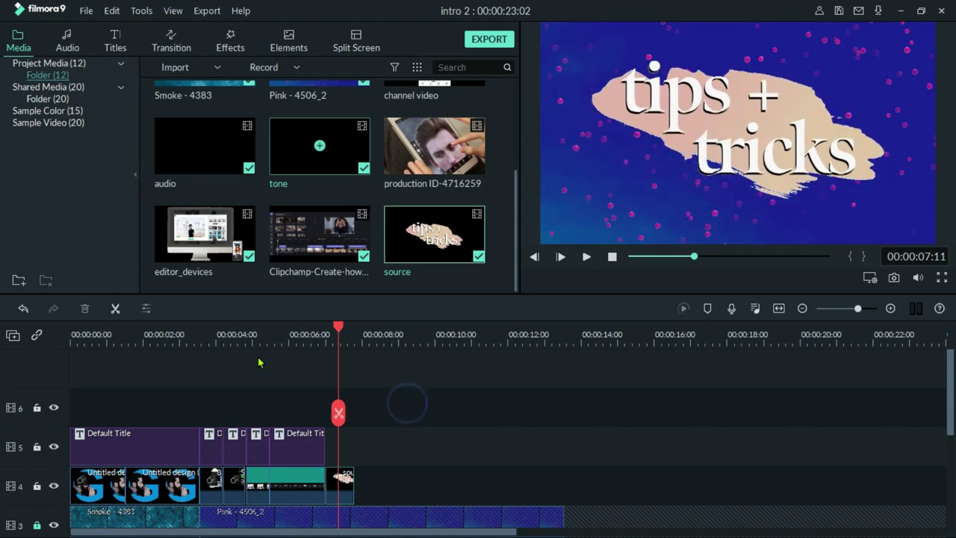
- Play back the start of the Video Editing section
click(254, 332)
key(space)
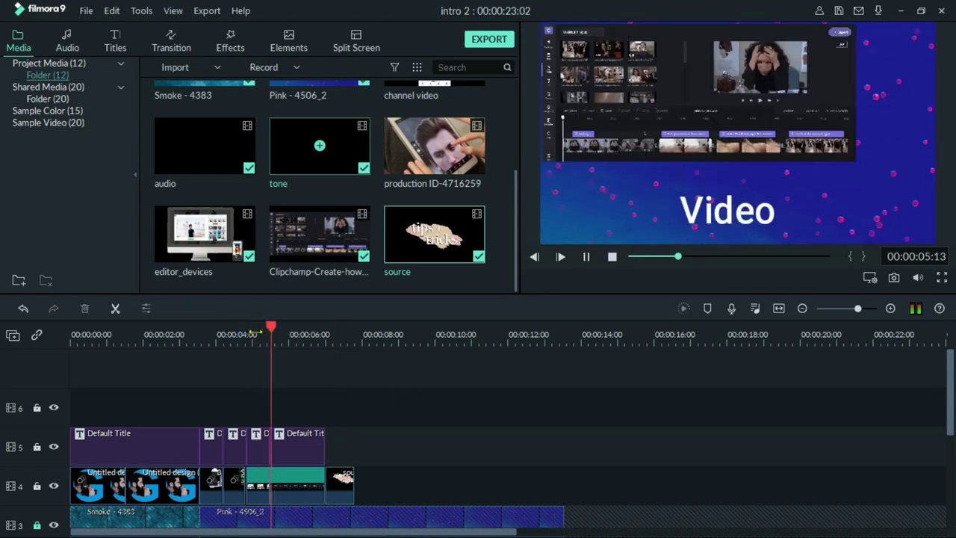
key(space)
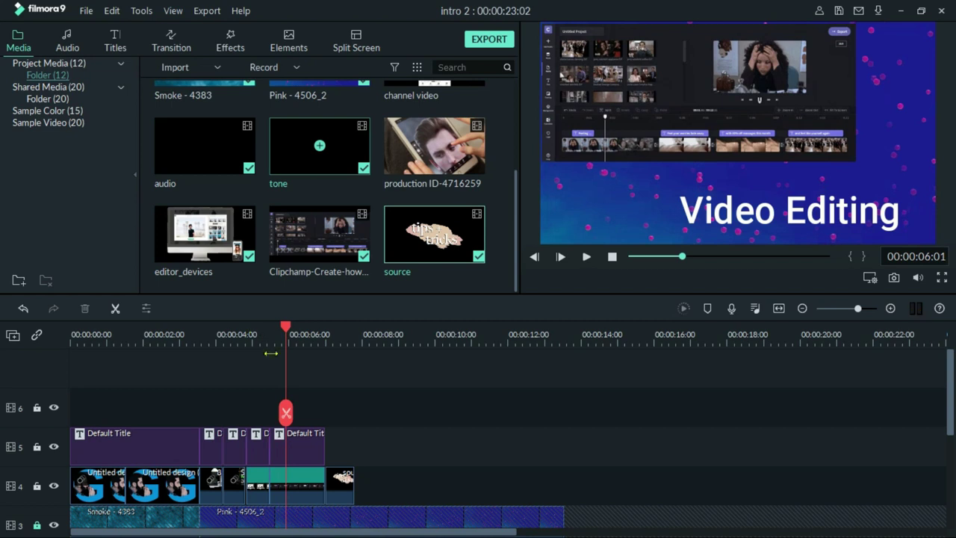
- Apply the Boom! motion animation to the tips + tricks clip on track 4 and play back its section
click(302, 486)
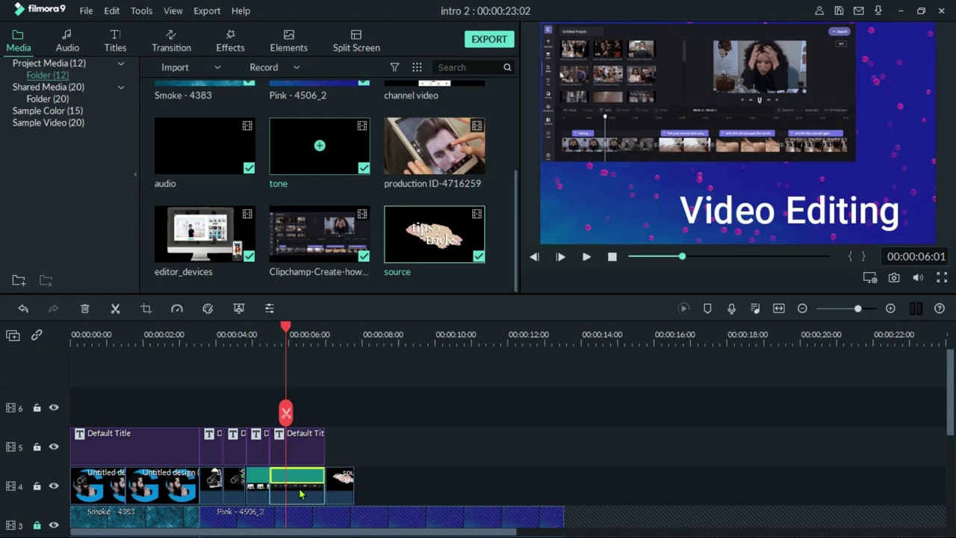
double_click(301, 493)
click(340, 95)
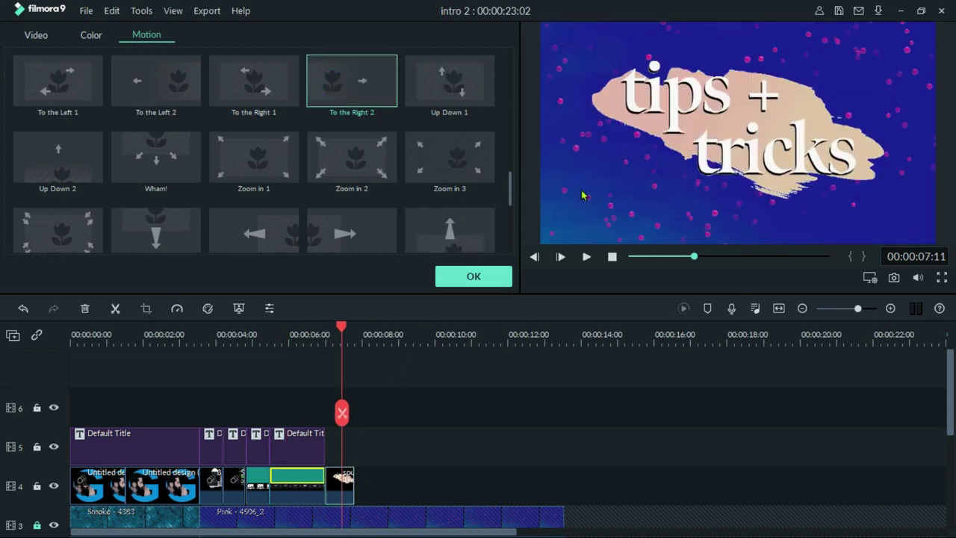
scroll(160, 150, up, 10)
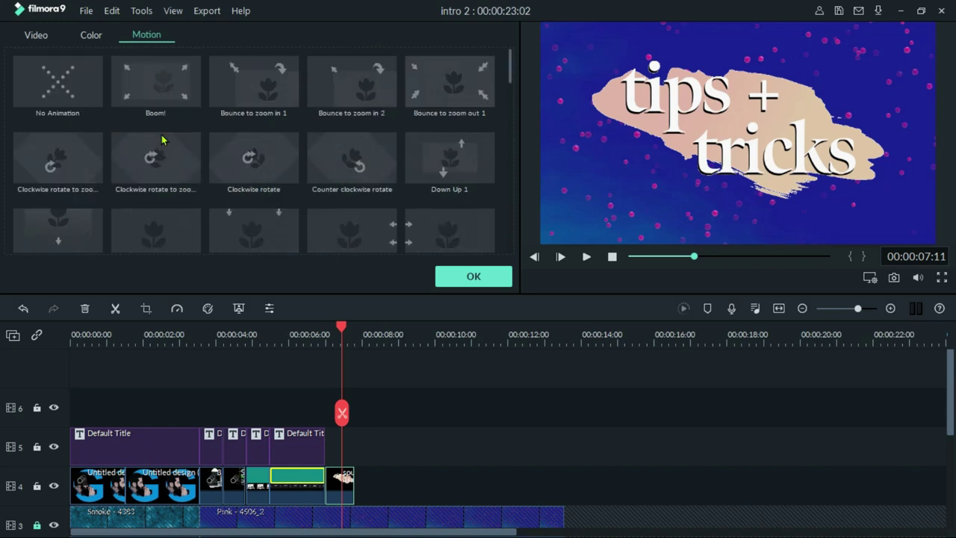
double_click(172, 82)
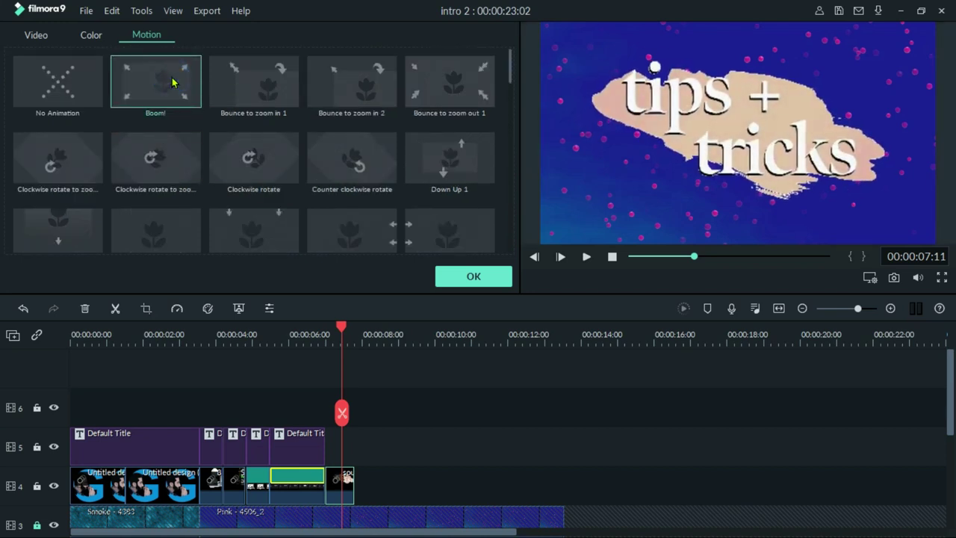
click(302, 340)
key(space)
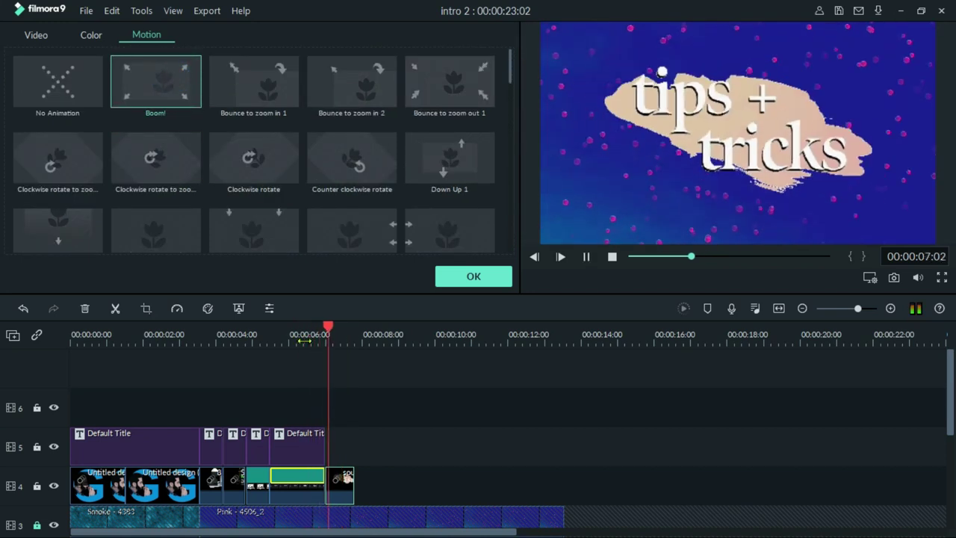
key(space)
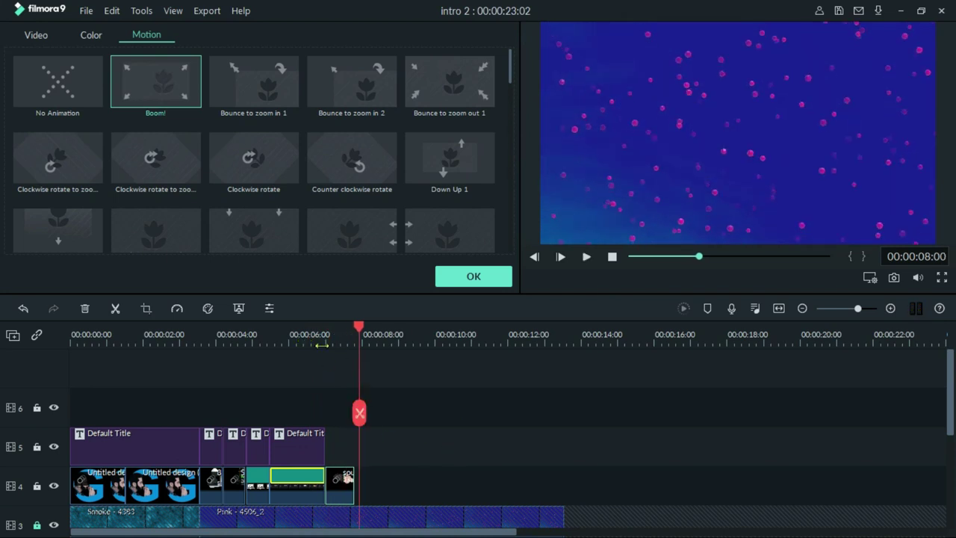
- Trim the ends of the Video Editing title and the Clipchamp clip together to about 00:00:06:16
click(322, 342)
double_click(288, 448)
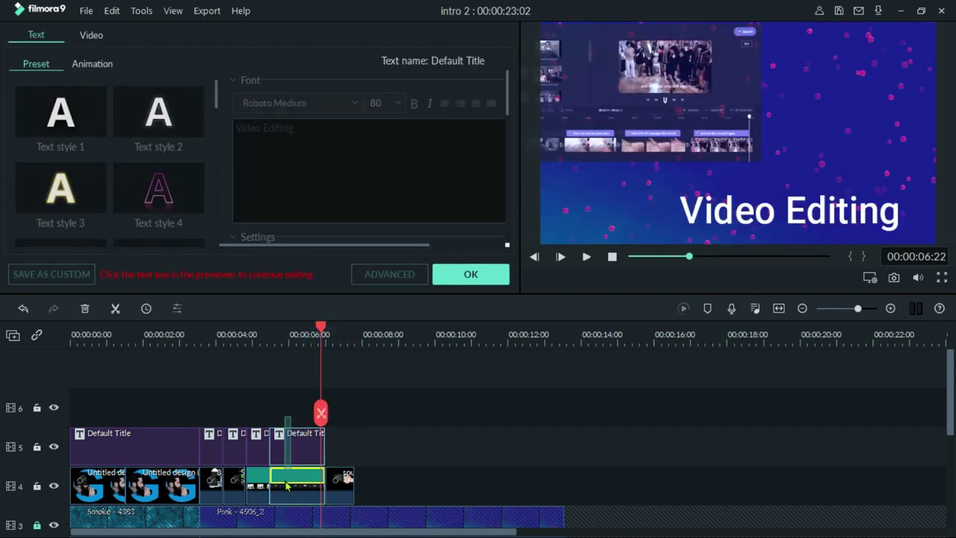
drag(327, 442, 317, 446)
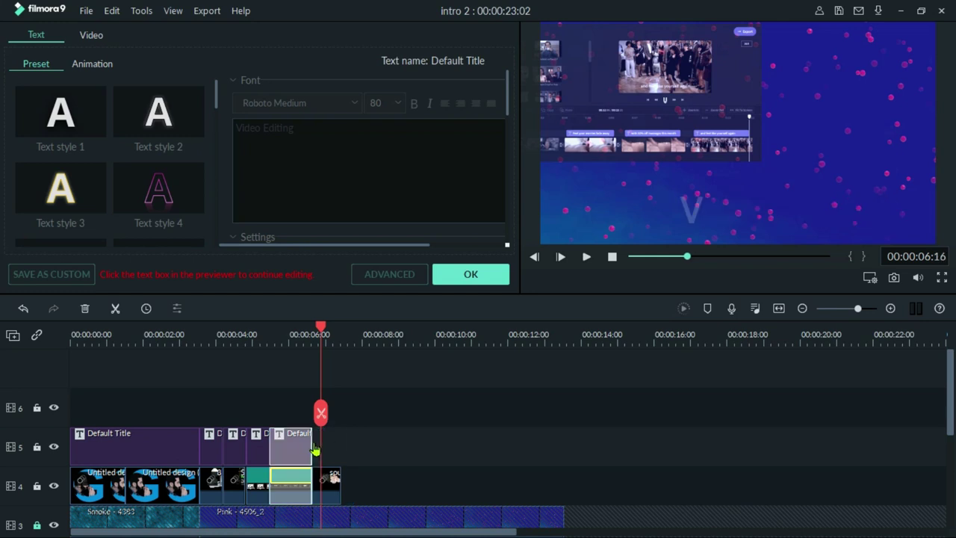
- Play back the timeline from the Video Editing section to beyond the end of the background clip
click(274, 329)
key(space)
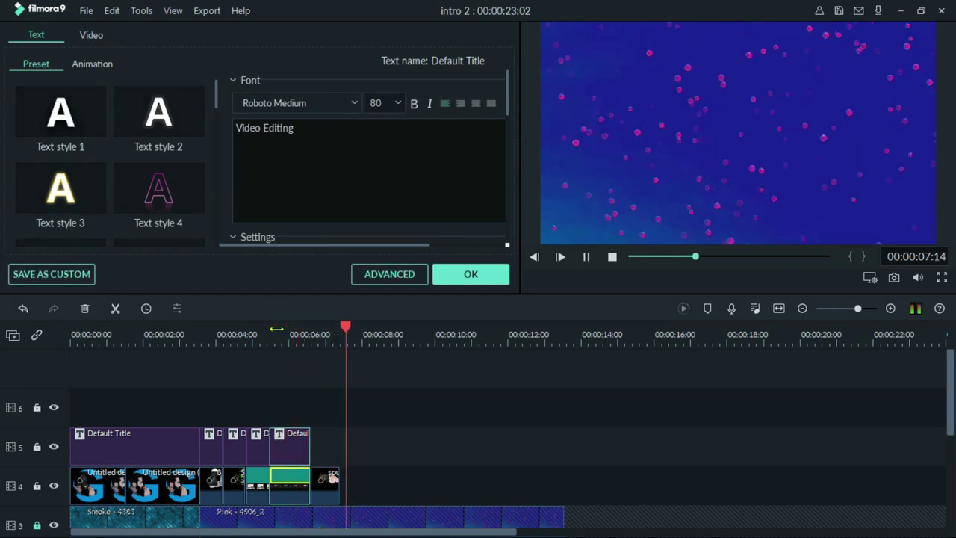
key(space)
key(space)
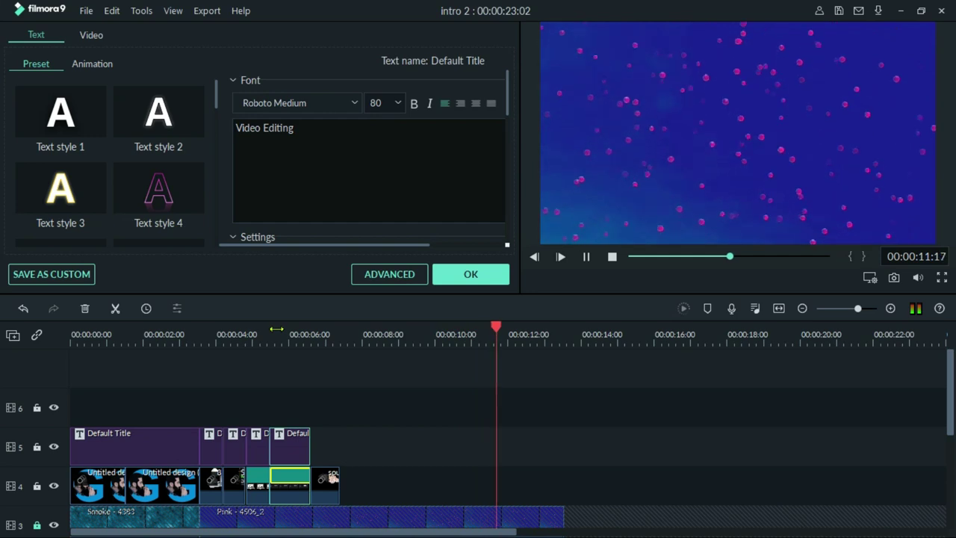
key(space)
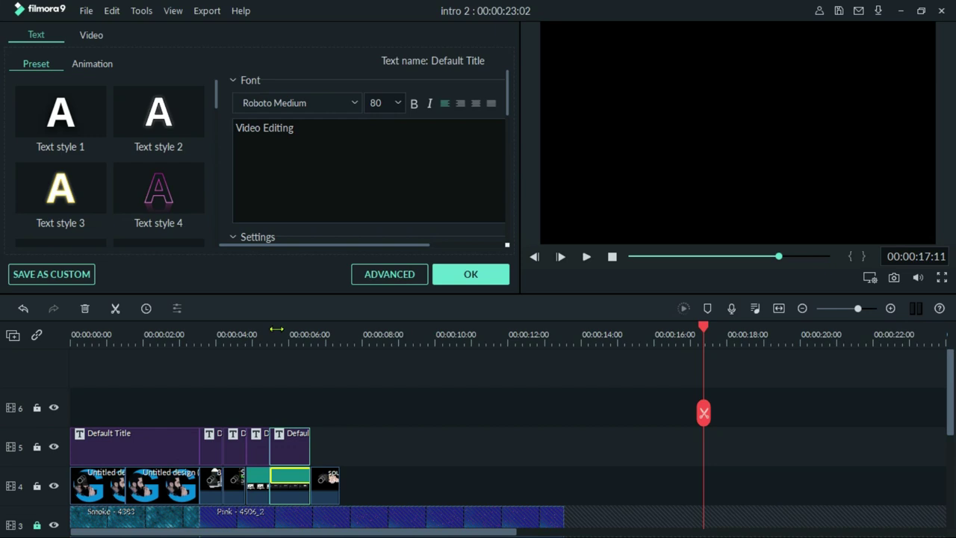
- Switch to the browser, search Pexels for "tech" and browse the video results for suitable footage
key(alt+Tab)
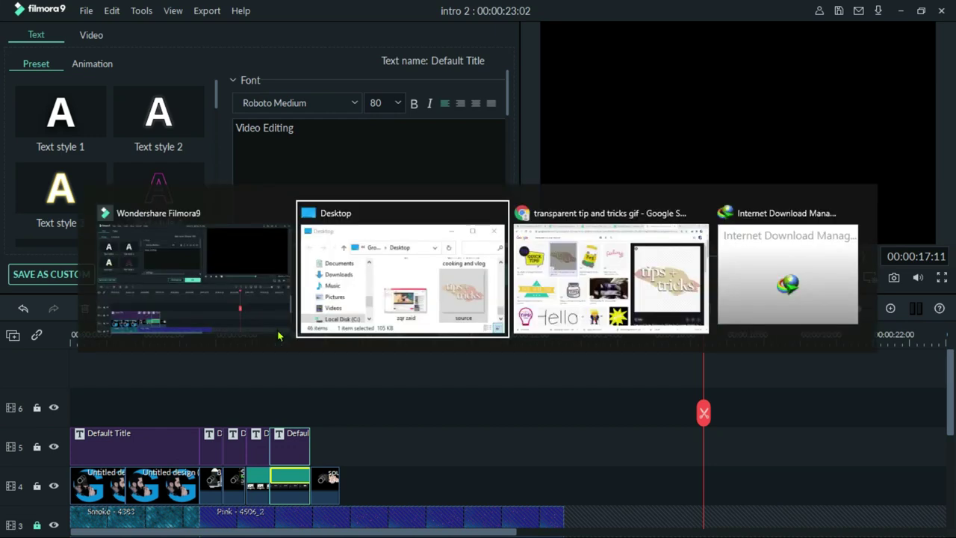
key(alt+Tab)
click(44, 10)
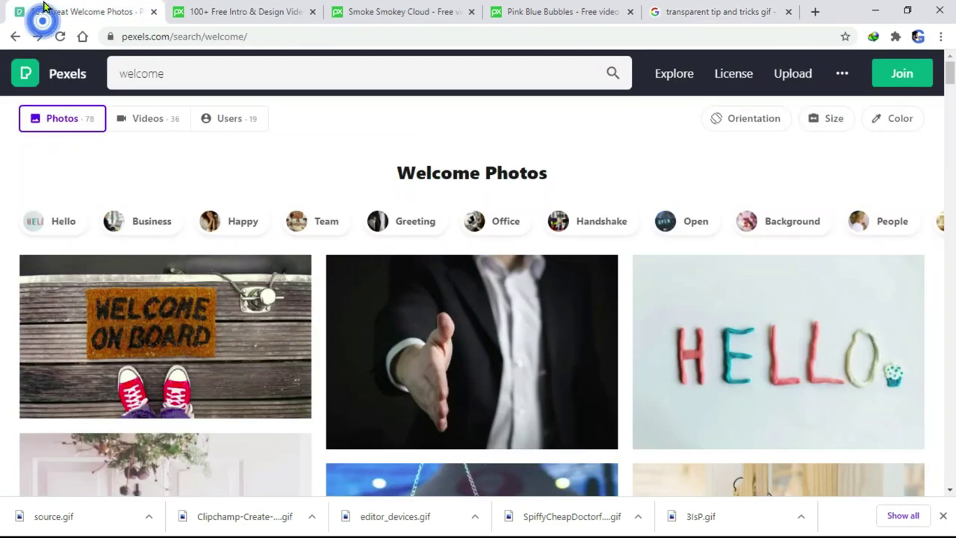
click(256, 77)
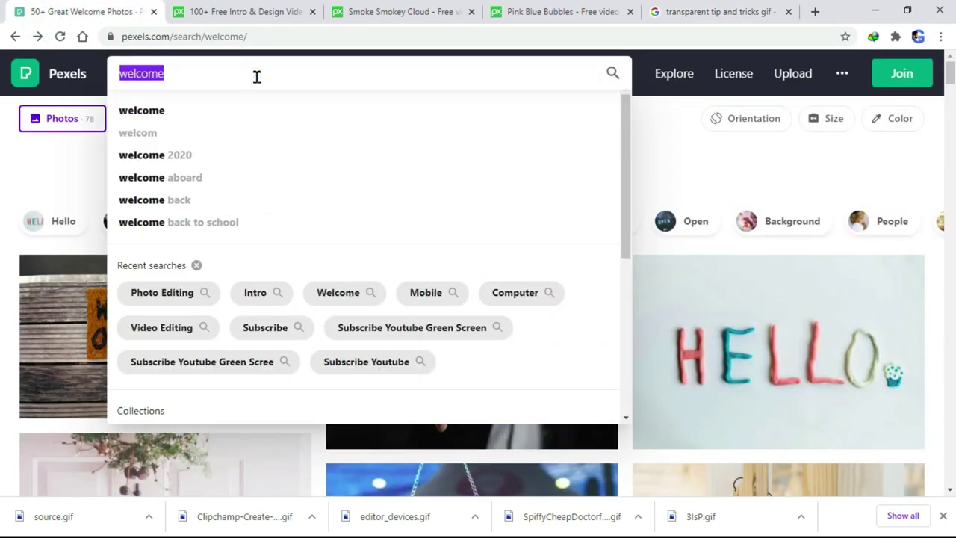
key(Return)
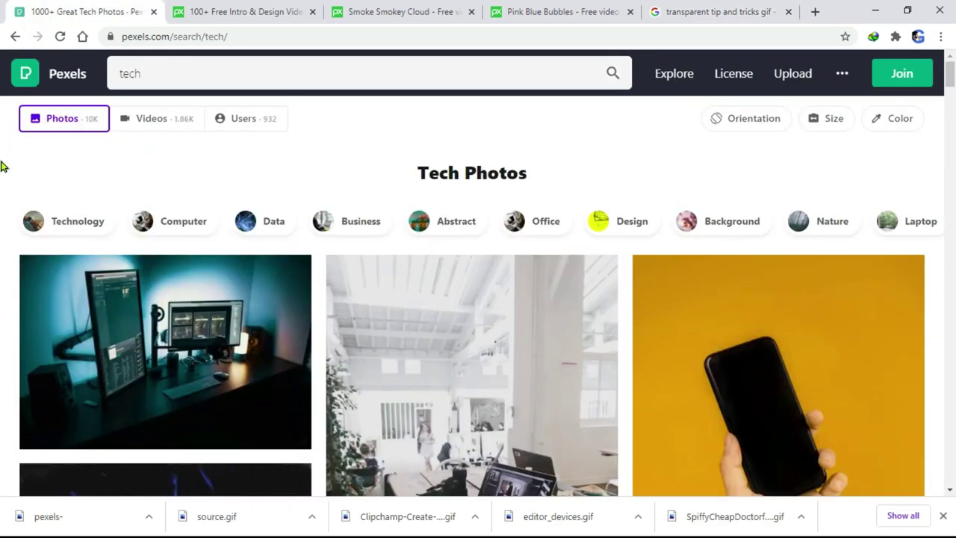
click(153, 125)
scroll(9, 279, down, 3)
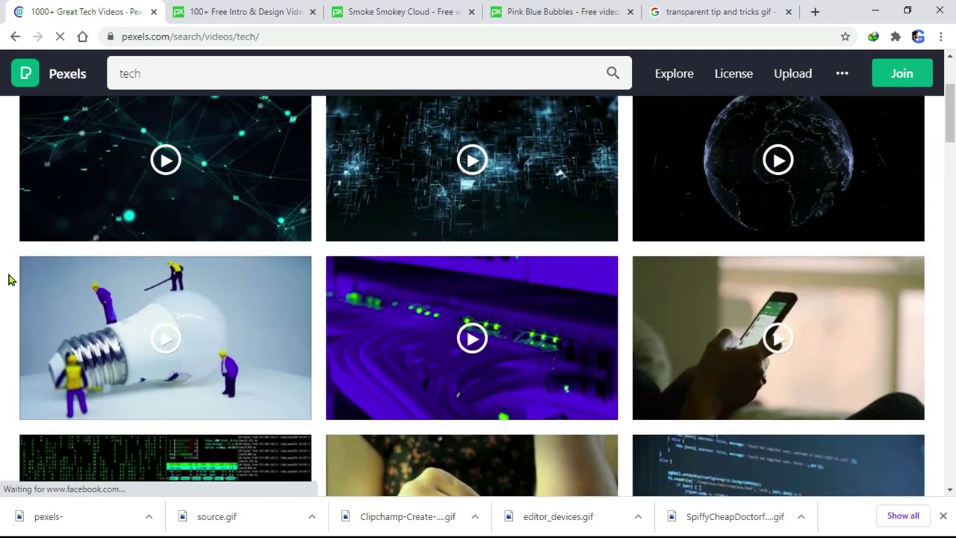
scroll(9, 279, down, 4)
scroll(9, 279, down, 1)
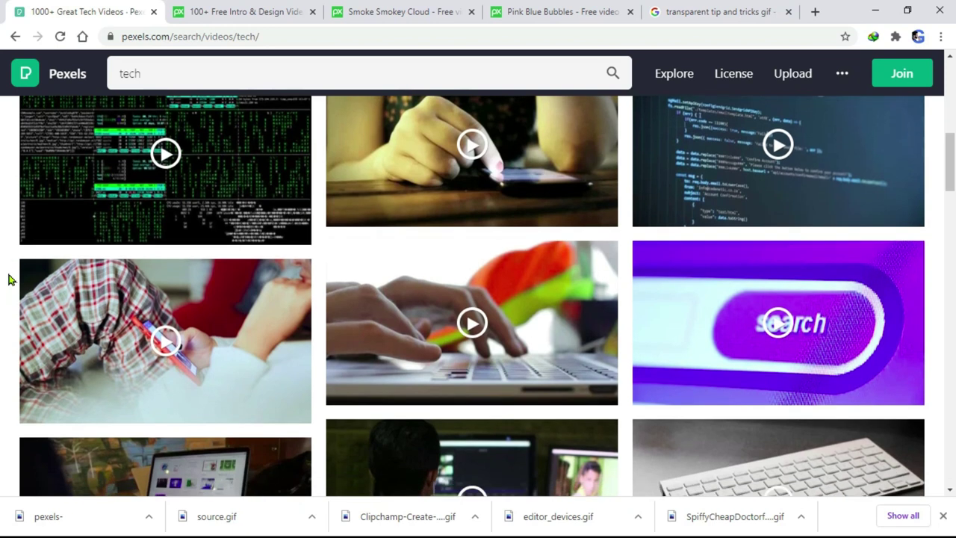
- Download the close-up video of typing on a laptop keyboard as Pexels Videos 4335.mp4 and show it in its folder
mouse_move(466, 265)
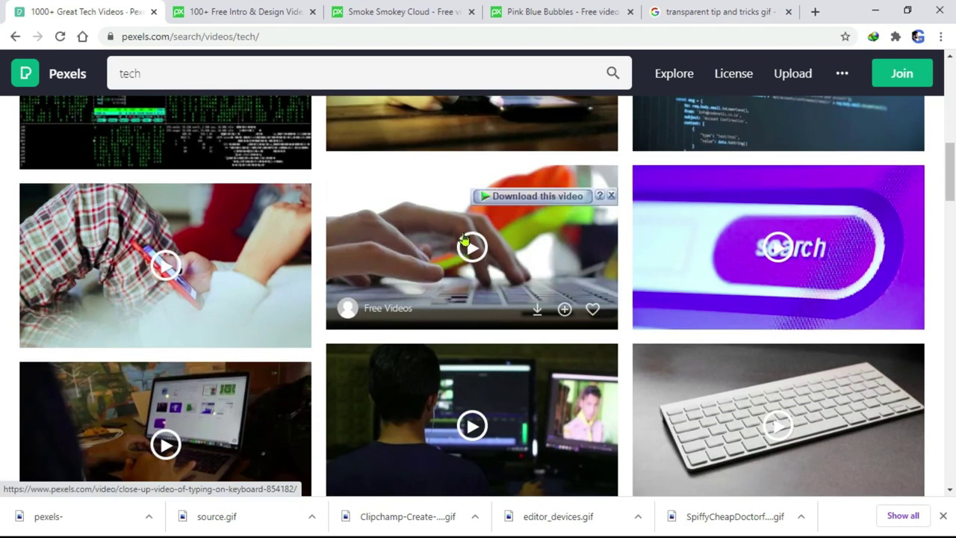
click(538, 308)
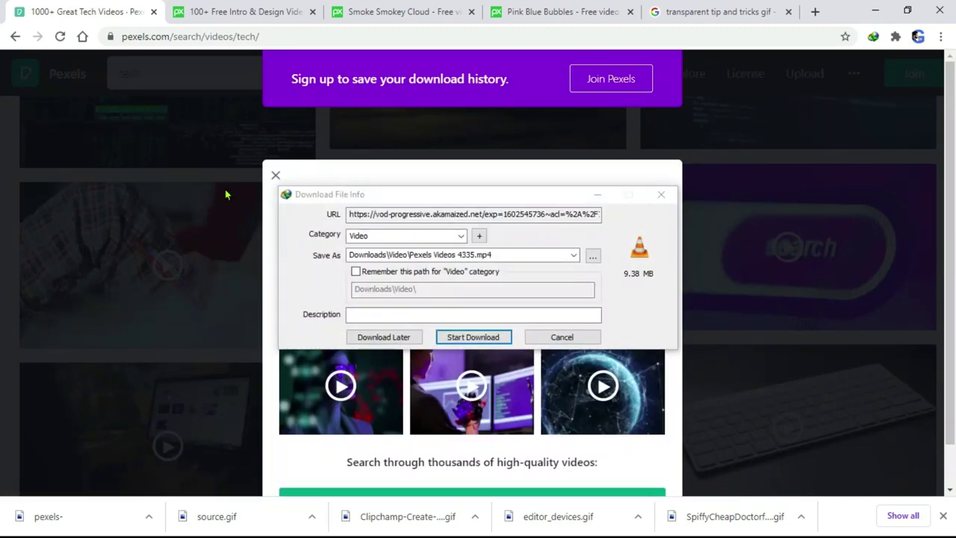
click(473, 338)
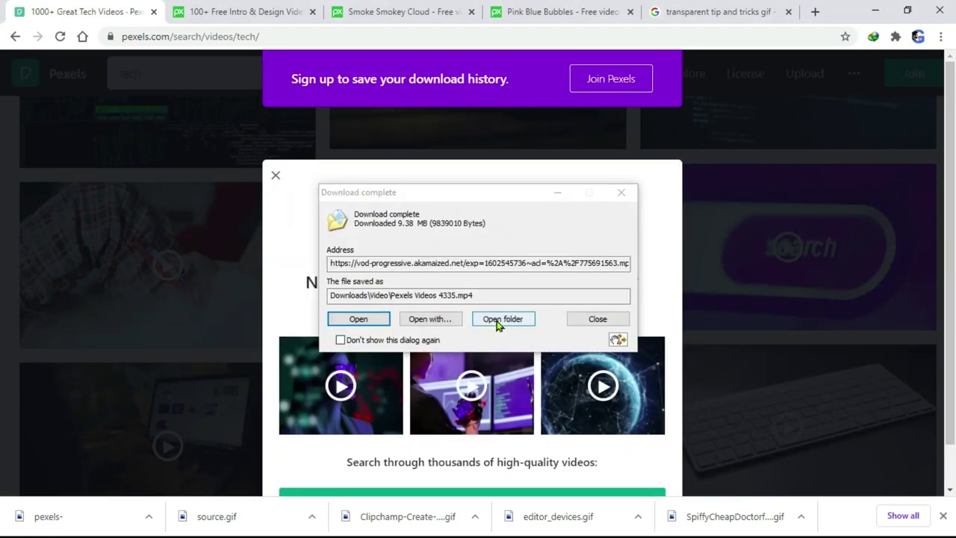
click(499, 319)
- Switch to Filmora, add Pexels Videos 4335 to track 4 directly after the tips + tricks clip, and play back the section
key(alt+Tab)
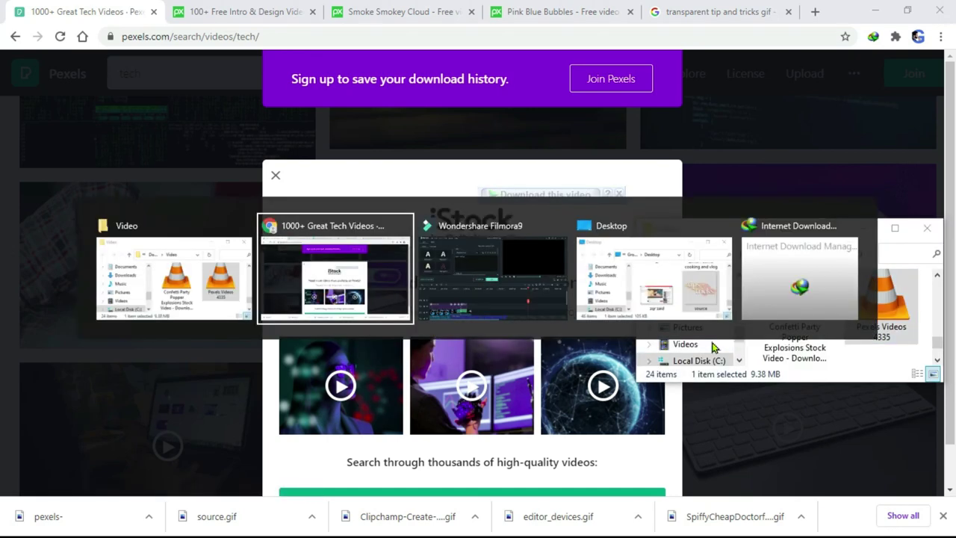
key(alt+Tab)
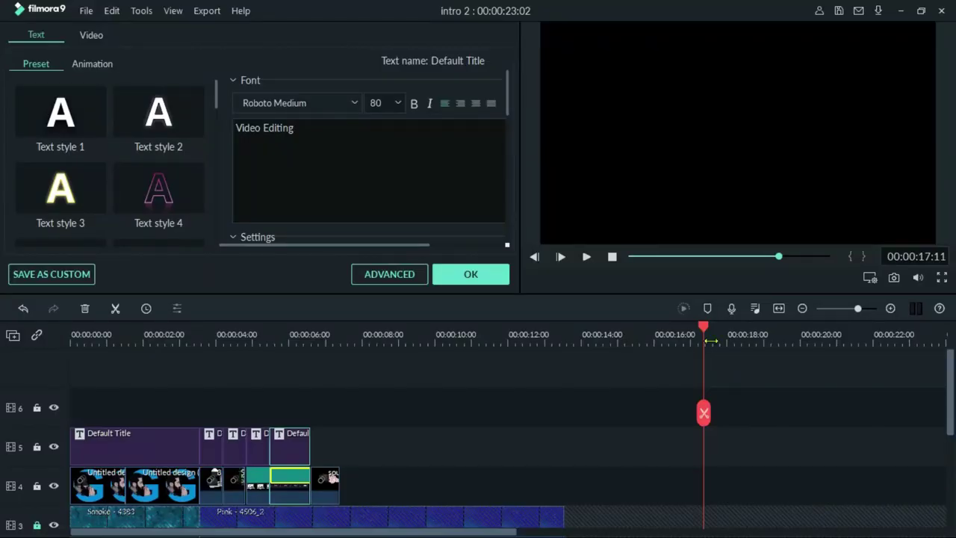
key(alt+Tab)
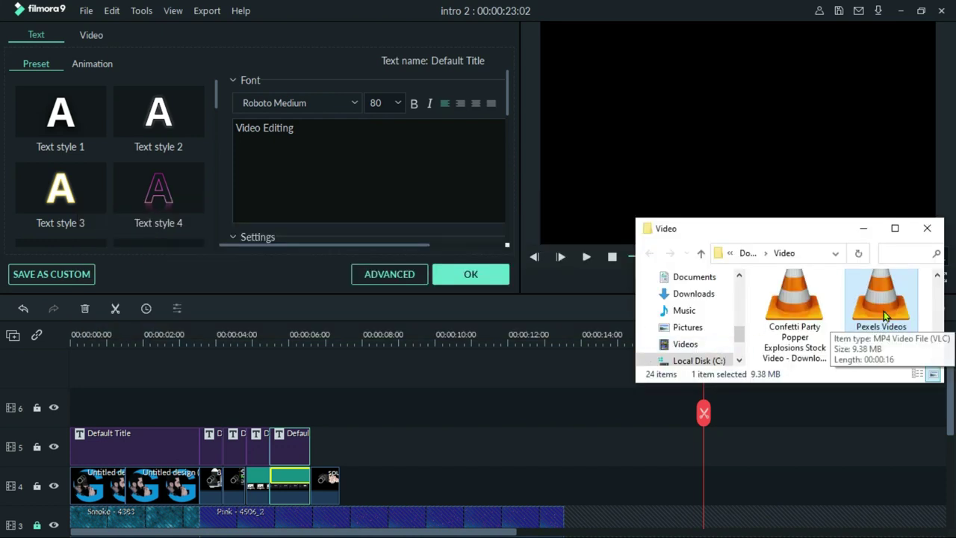
click(481, 272)
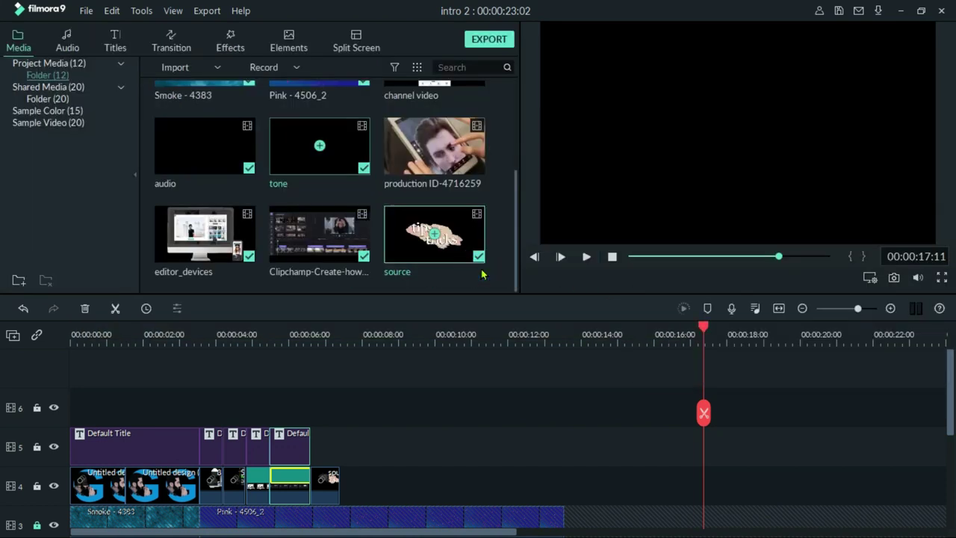
key(alt+Tab)
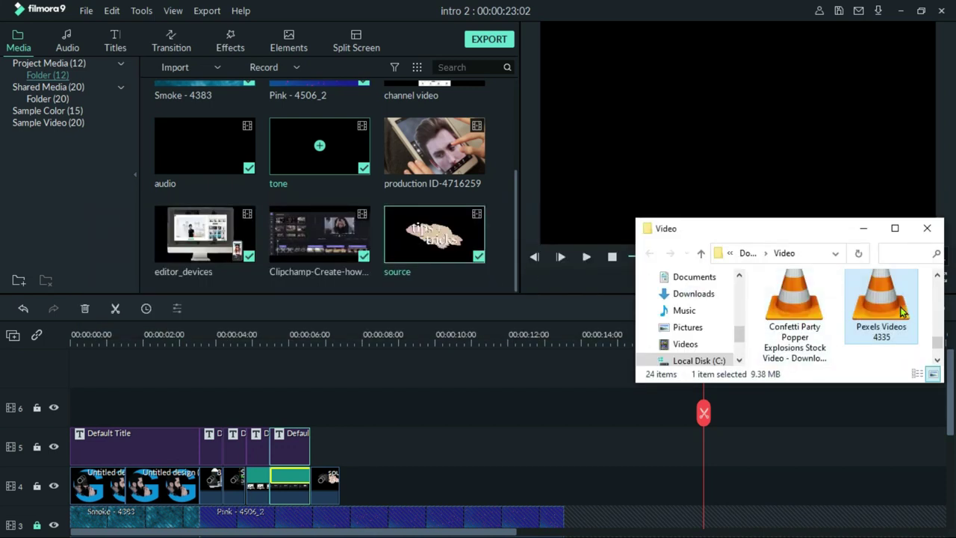
drag(901, 313, 348, 512)
click(330, 337)
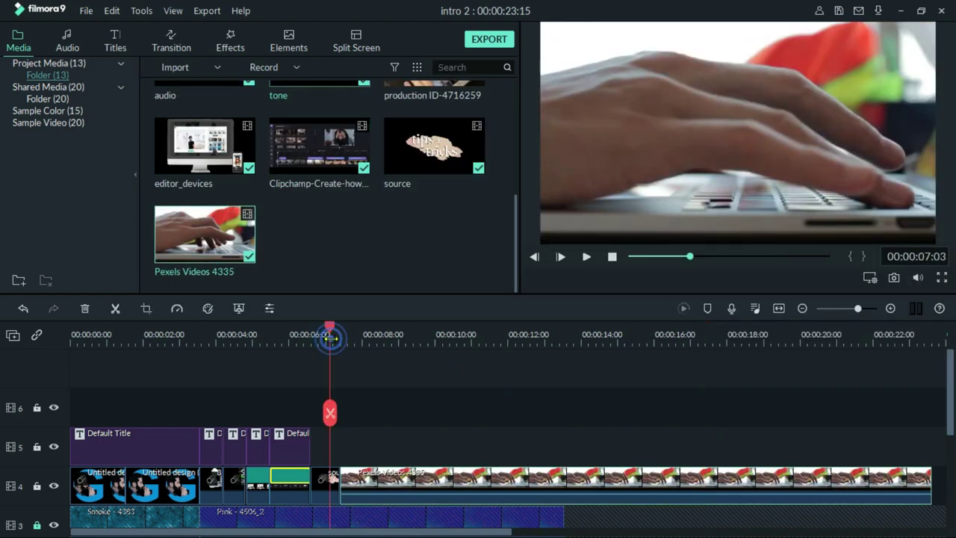
key(space)
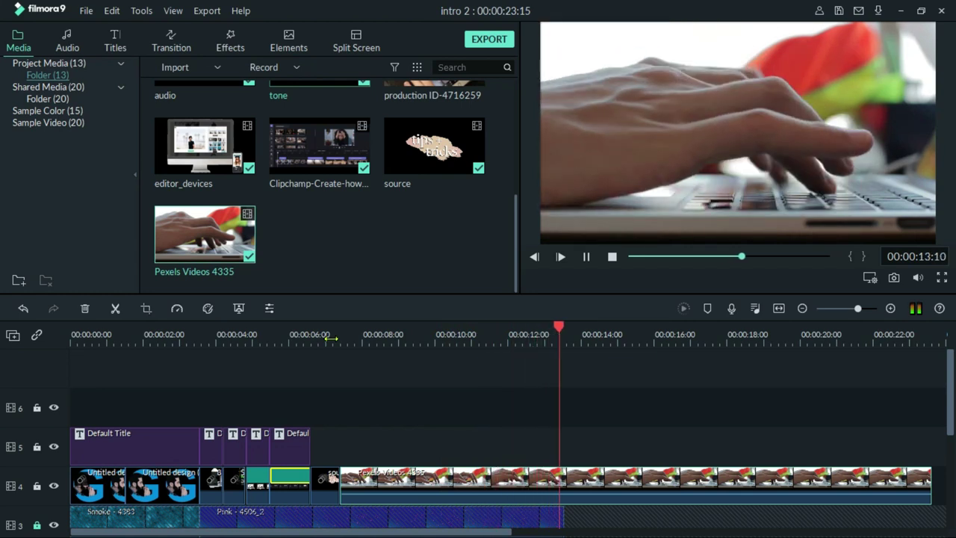
- Set the playback speed of the Pexels Videos 4335 clip on track 4 to 2.00x
drag(613, 412, 659, 412)
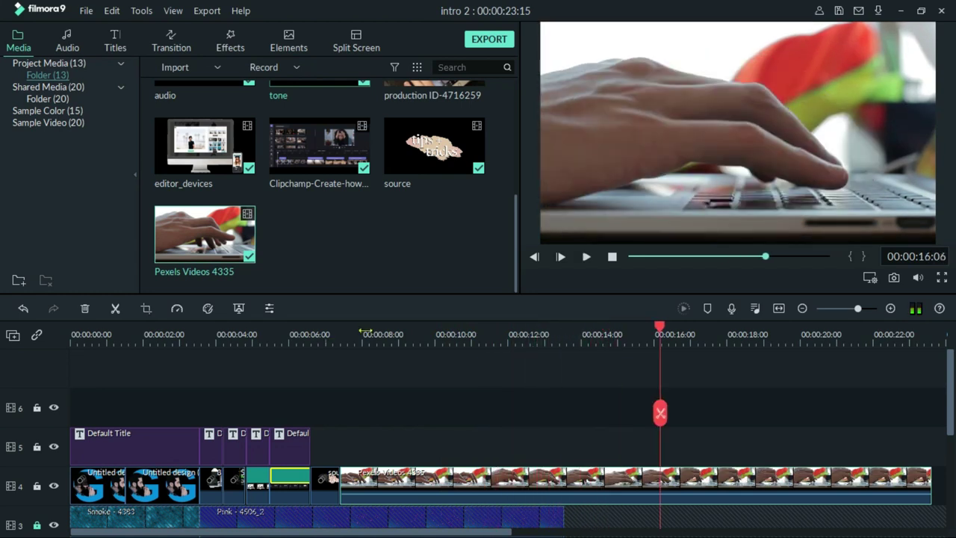
click(610, 344)
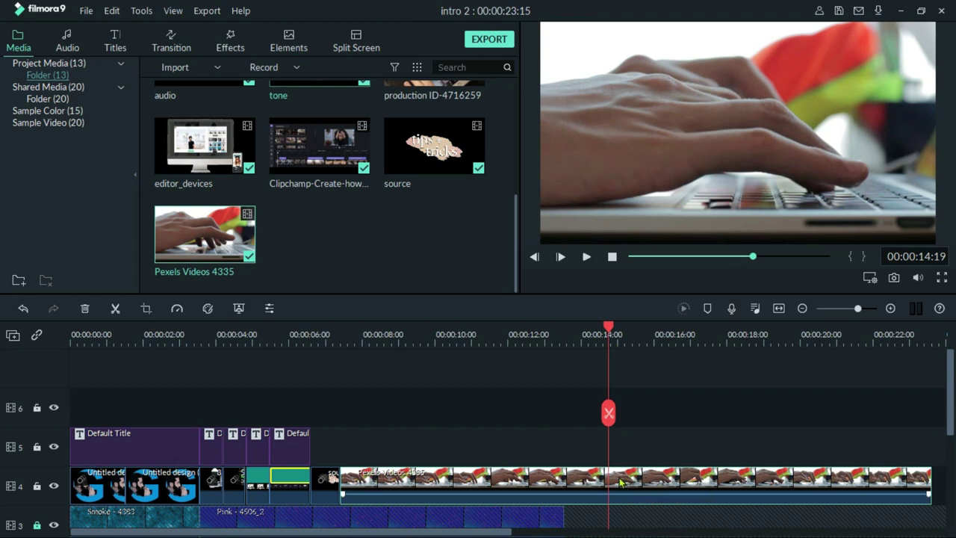
right_click(518, 477)
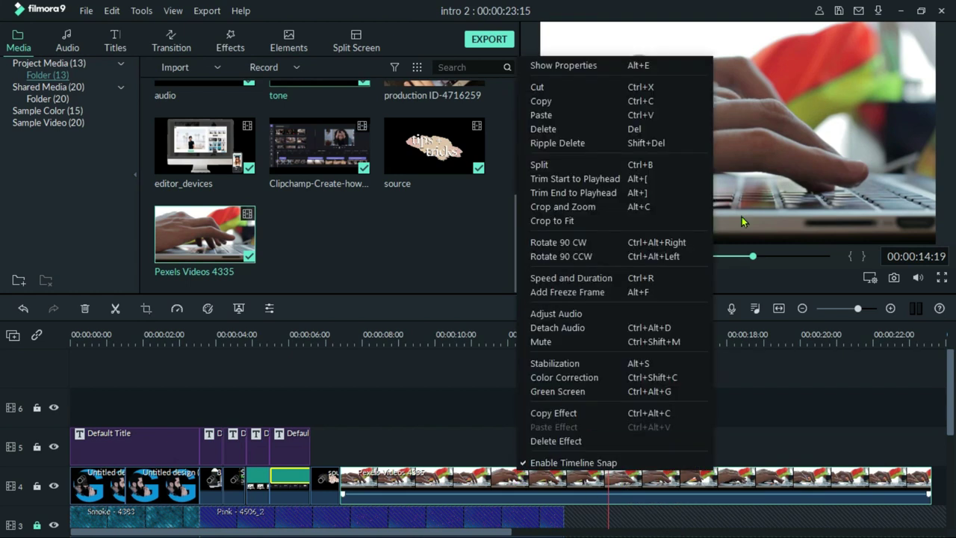
click(583, 278)
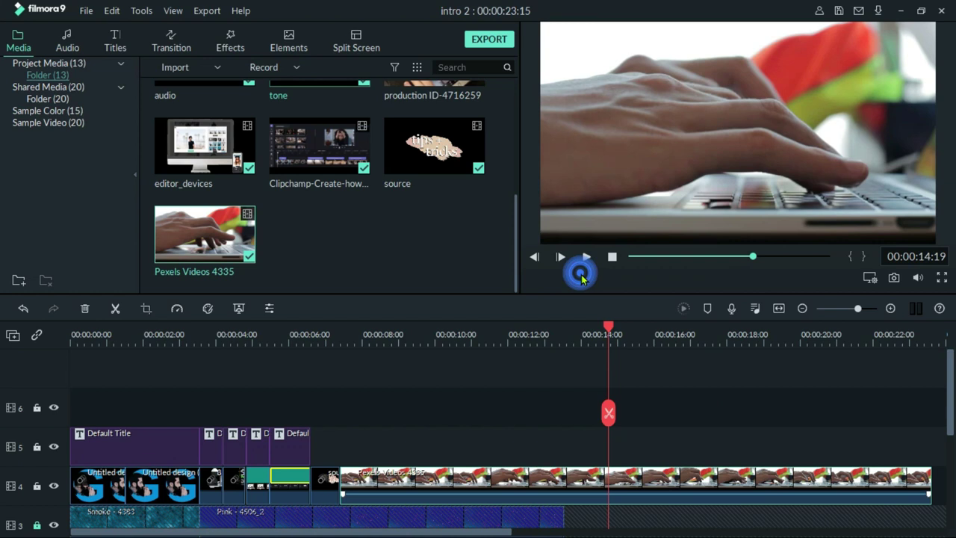
text(2)
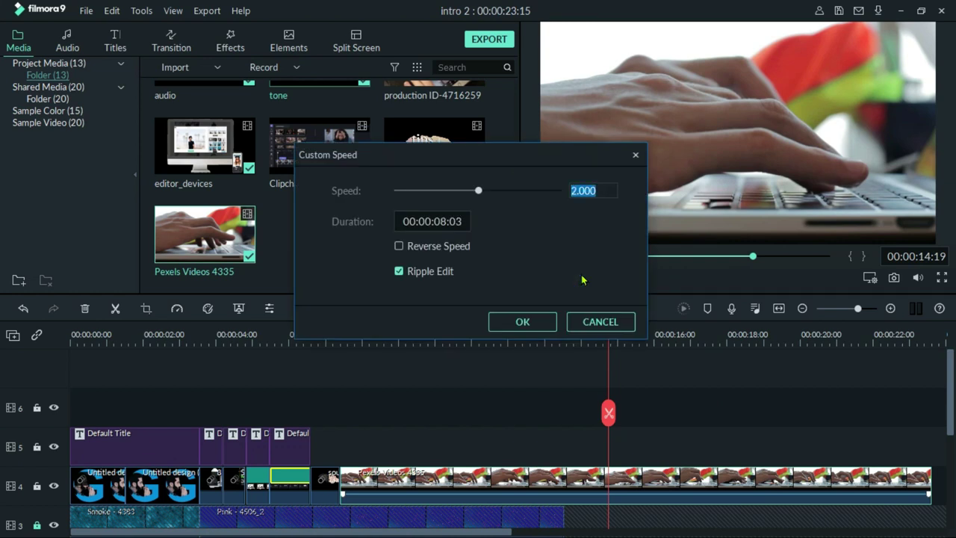
click(523, 322)
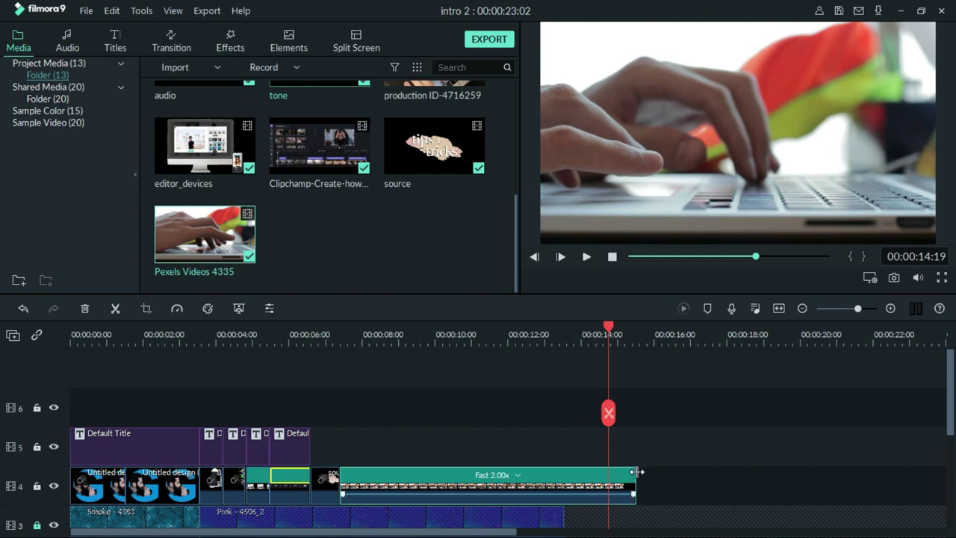
- Trim the end of the sped-up typing clip to 00:00:14:19 and play it back from near its start
drag(635, 472, 613, 480)
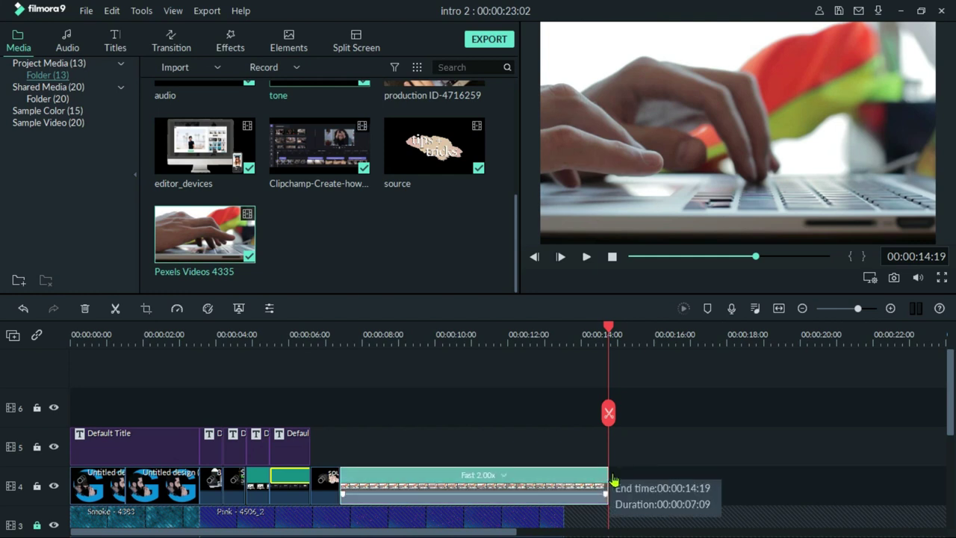
scroll(687, 454, down, 1)
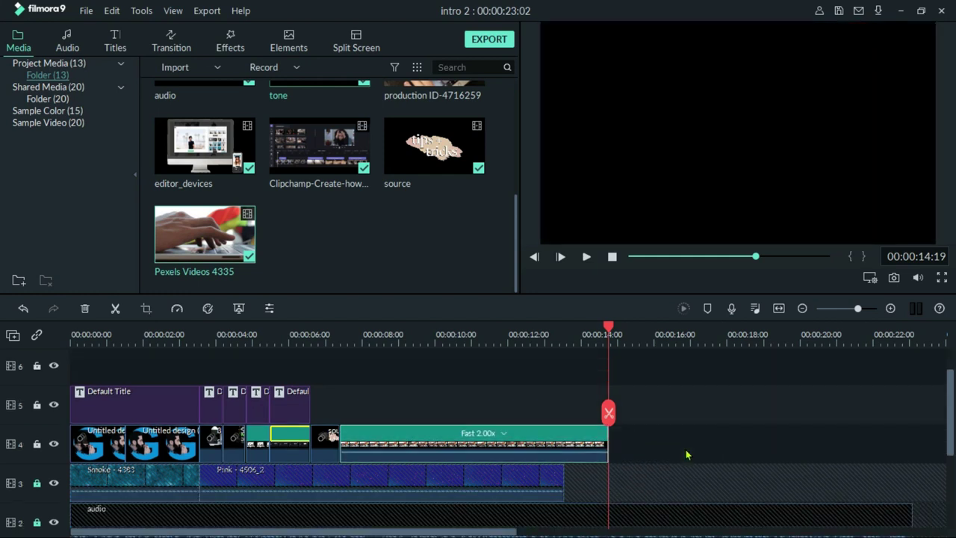
click(359, 326)
key(space)
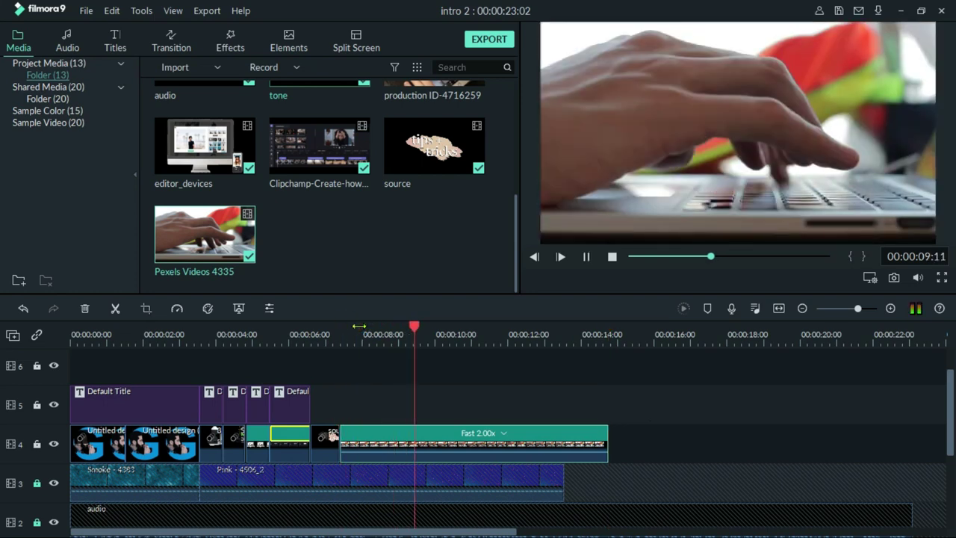
key(space)
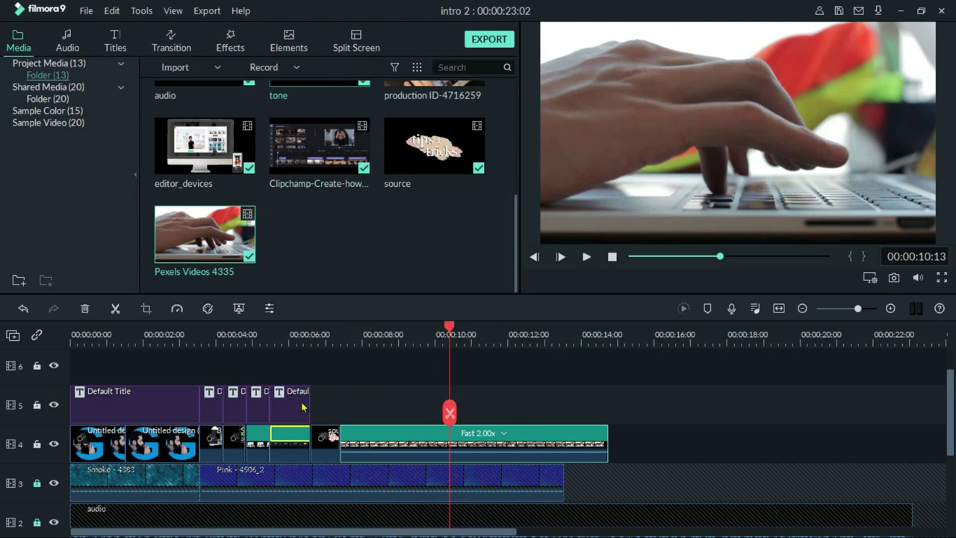
- Paste a copy of the Video Editing title on track 5 at the start of the typing clip and change its text to "Short Courses"
key(ctrl+/)
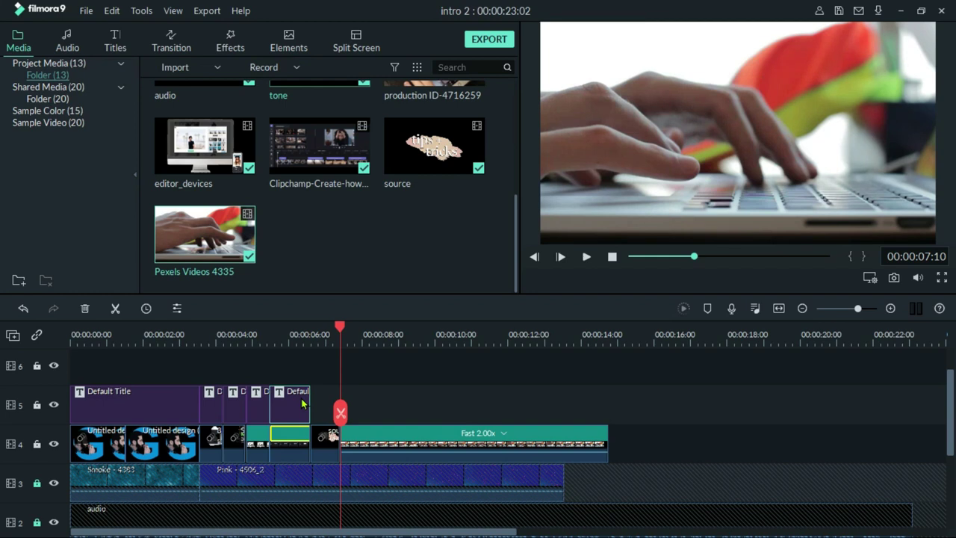
key(ctrl+v)
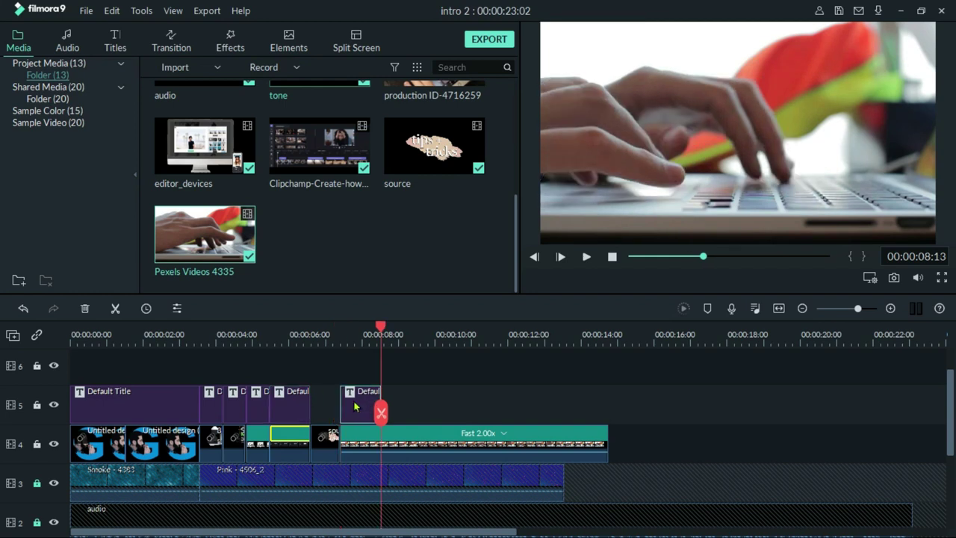
double_click(354, 406)
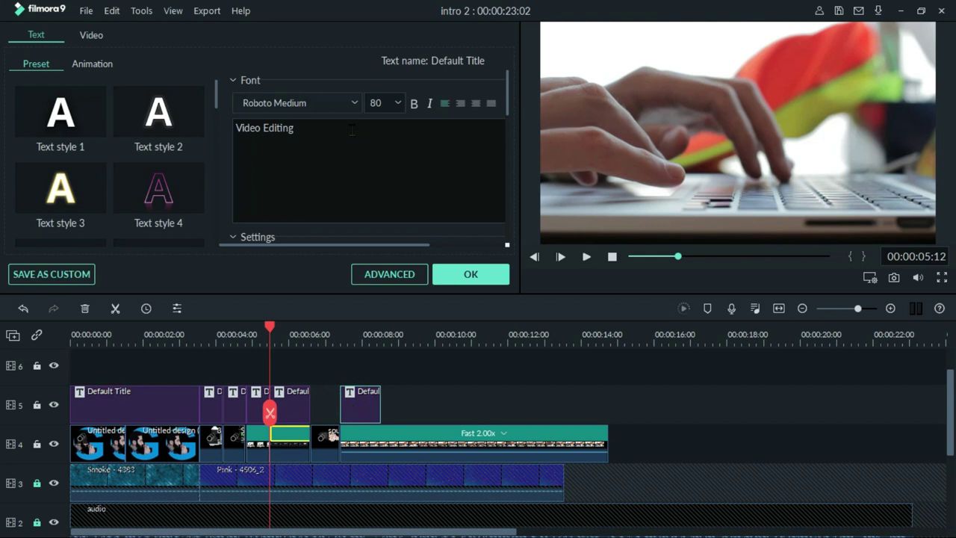
triple_click(351, 131)
text(Short Courses)
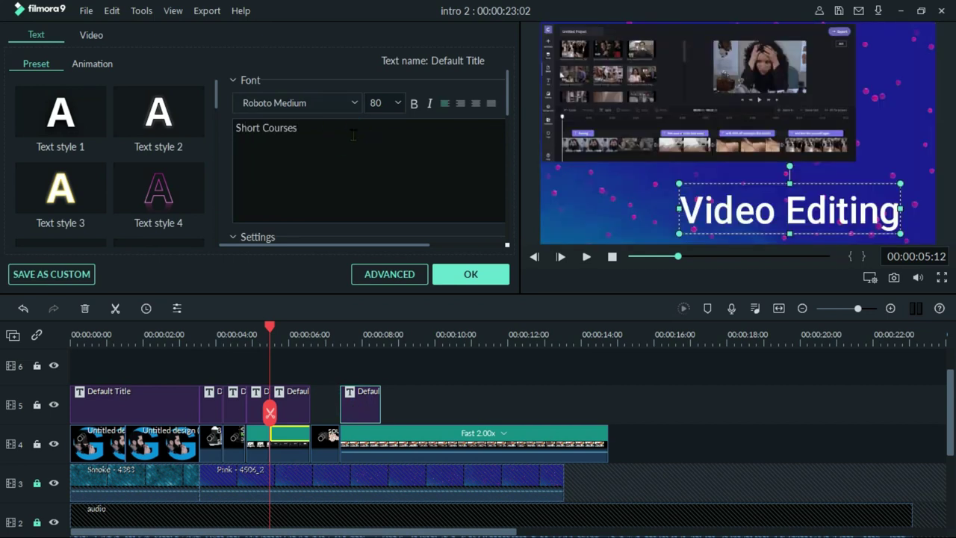
click(469, 274)
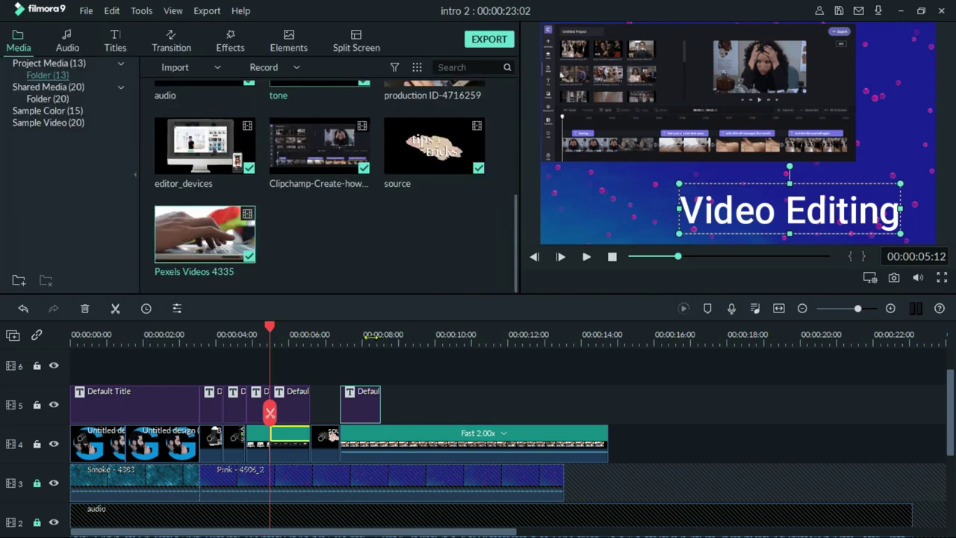
- Position the Short Courses title in the lower-left corner of the frame, then shift it on track 5 to start at about 9.5 seconds
click(367, 336)
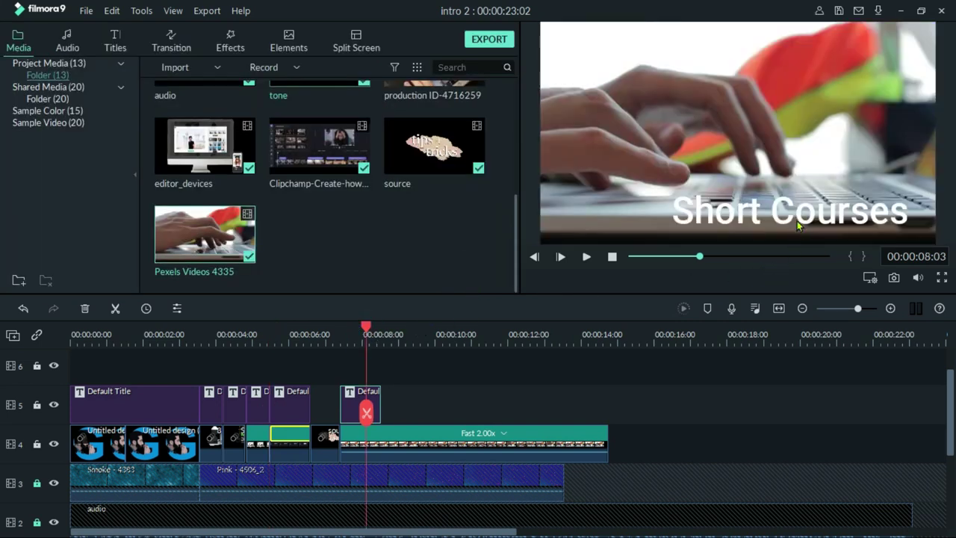
drag(793, 212, 672, 209)
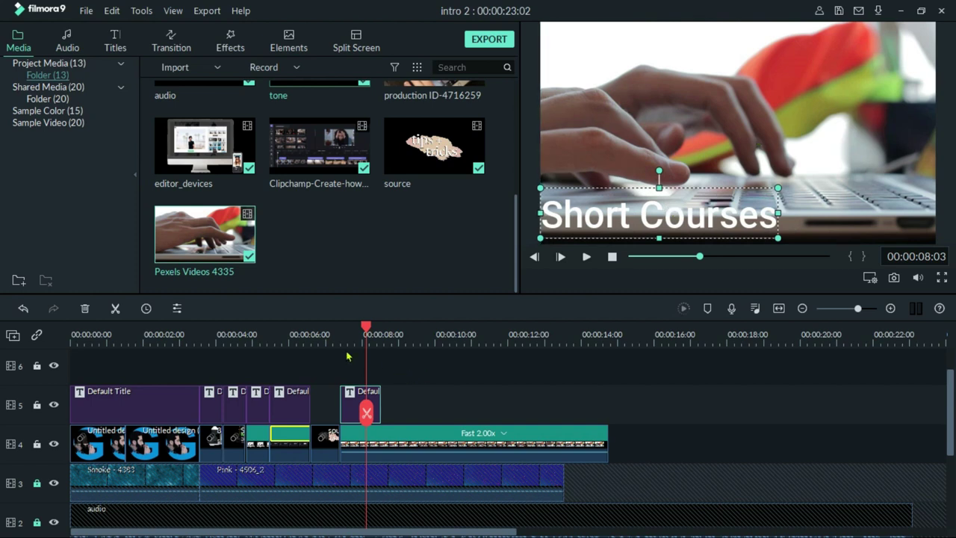
click(333, 329)
key(space)
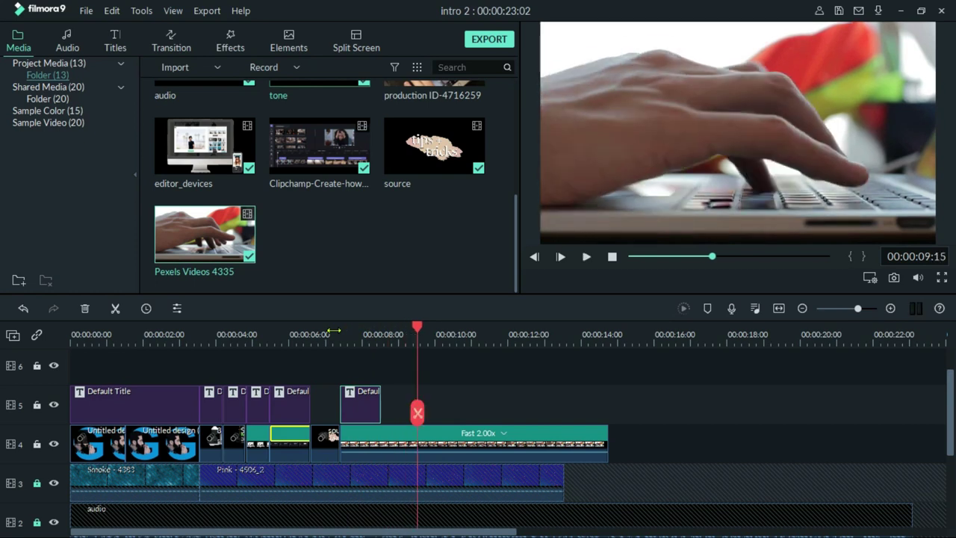
key(space)
drag(418, 400, 413, 397)
- Paste another copy of the Video Editing title on track 5 at 00:00:08:02 and change its text to "Tech"
click(288, 329)
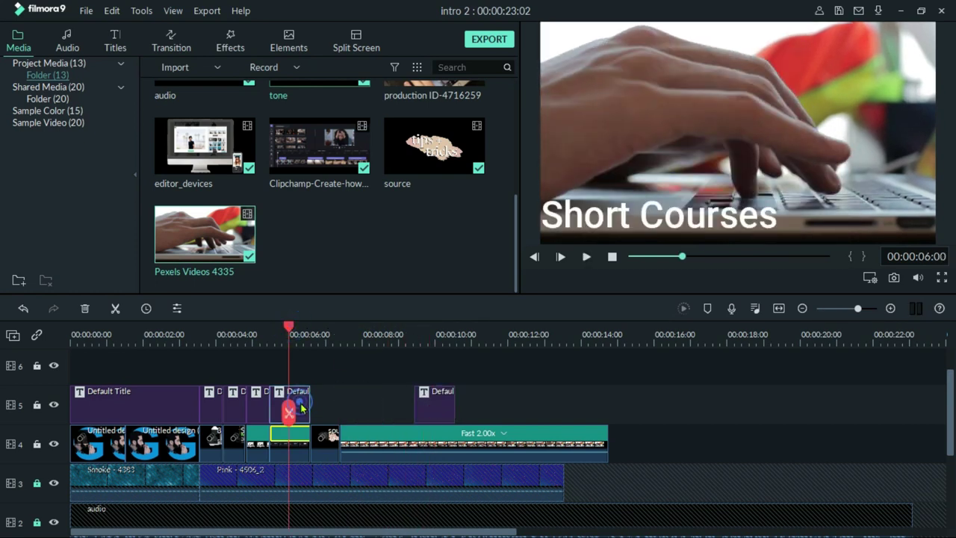
click(366, 331)
key(ctrl+v)
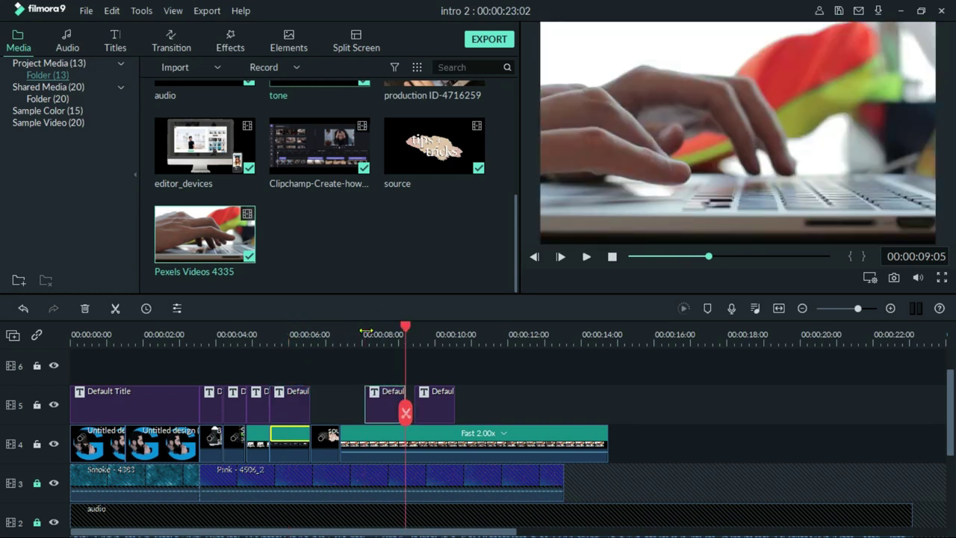
double_click(373, 401)
key(ctrl+shift+Left)
key(ctrl+shift+Left)
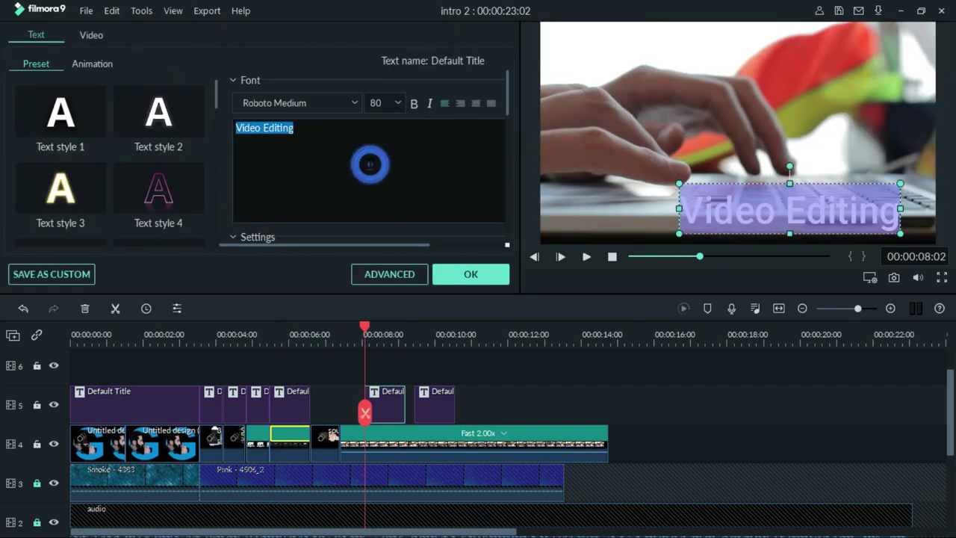
text(Tech)
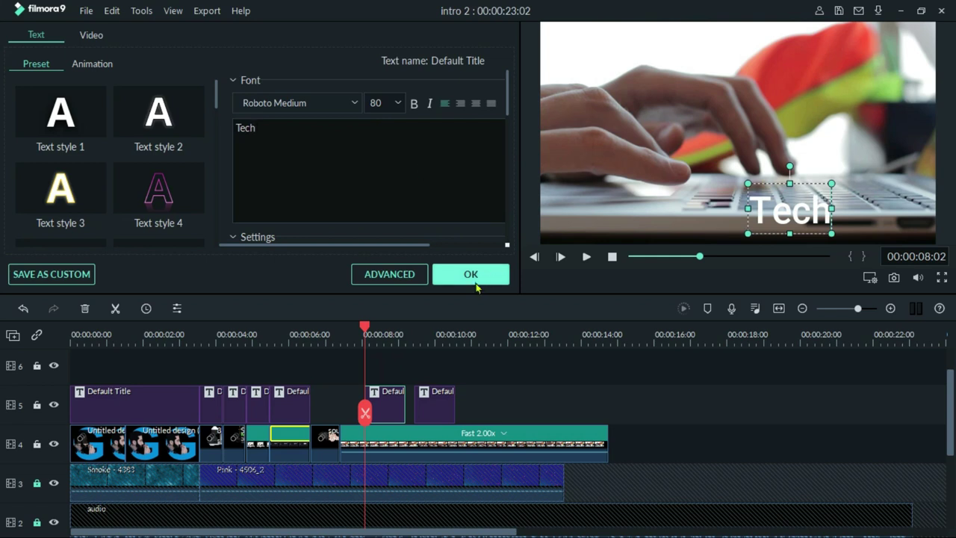
click(472, 275)
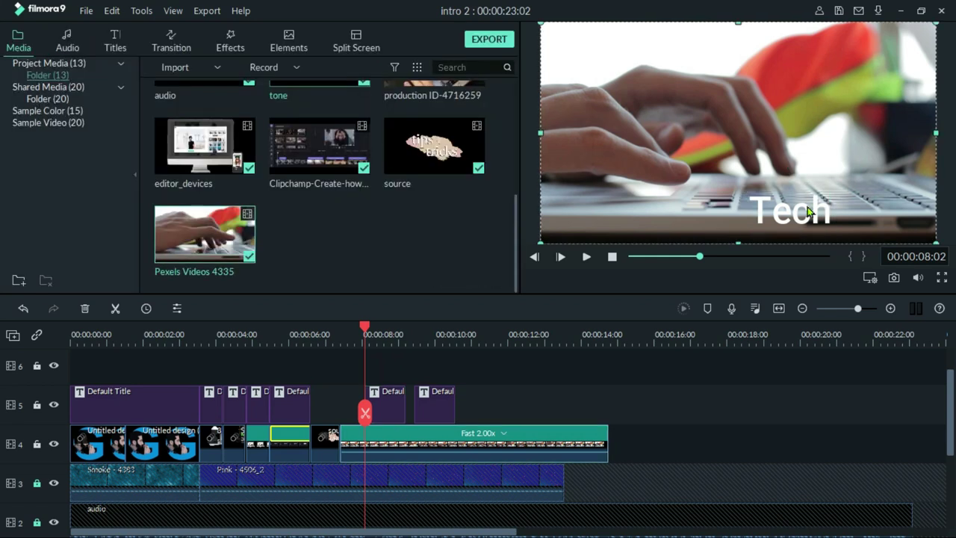
- Play back the timeline from just before the Tech title to near the end of the pink background clip
click(355, 334)
key(space)
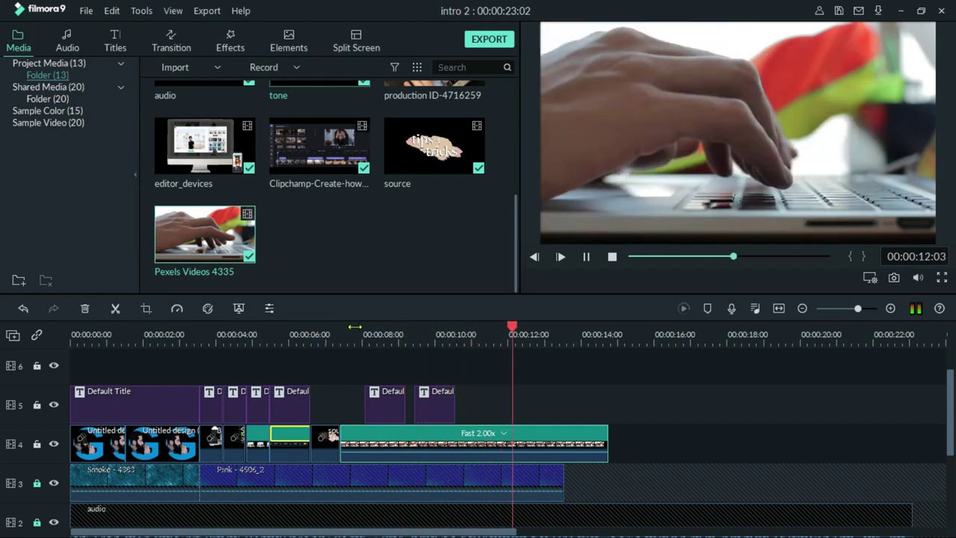
key(space)
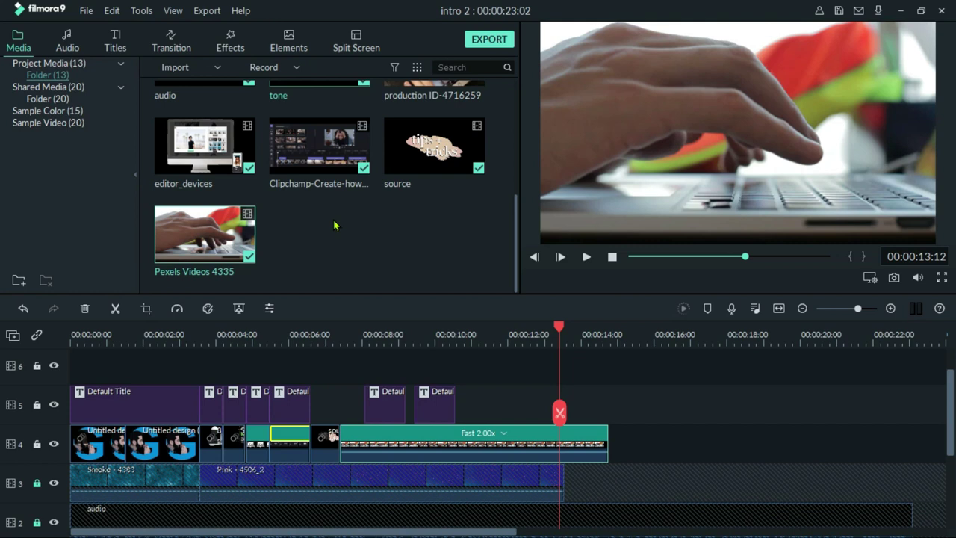
- Switch to the browser and search Google Images for "transparent wow gif"
key(alt+Tab)
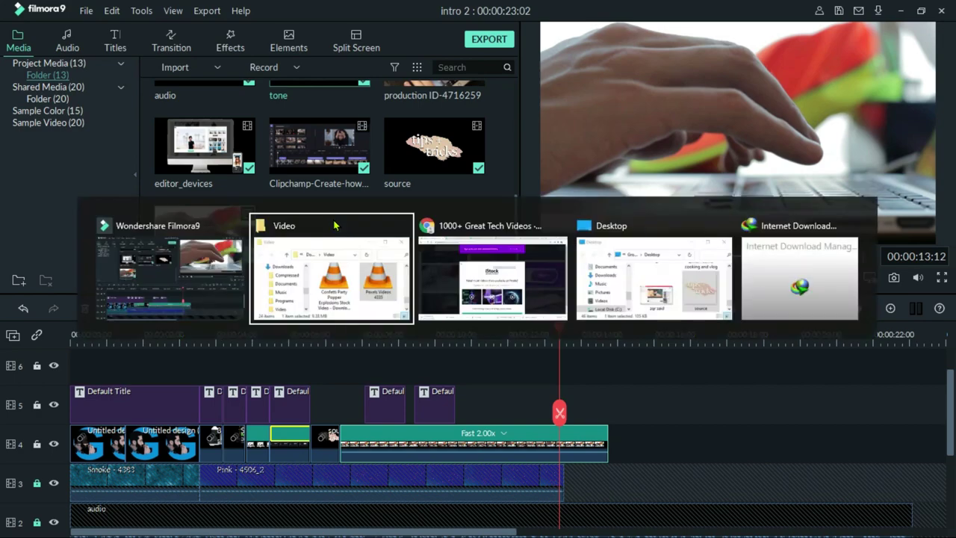
key(alt+Tab)
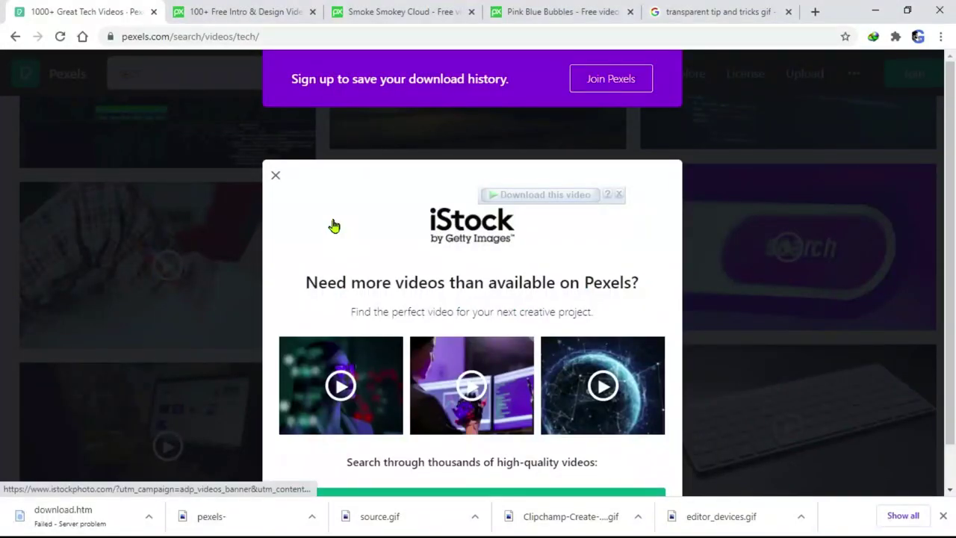
click(718, 11)
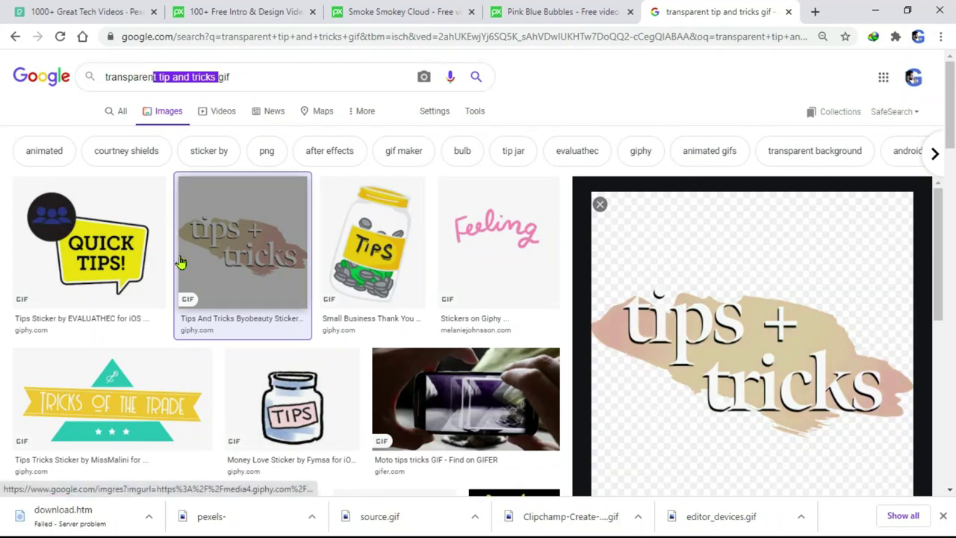
text(wow)
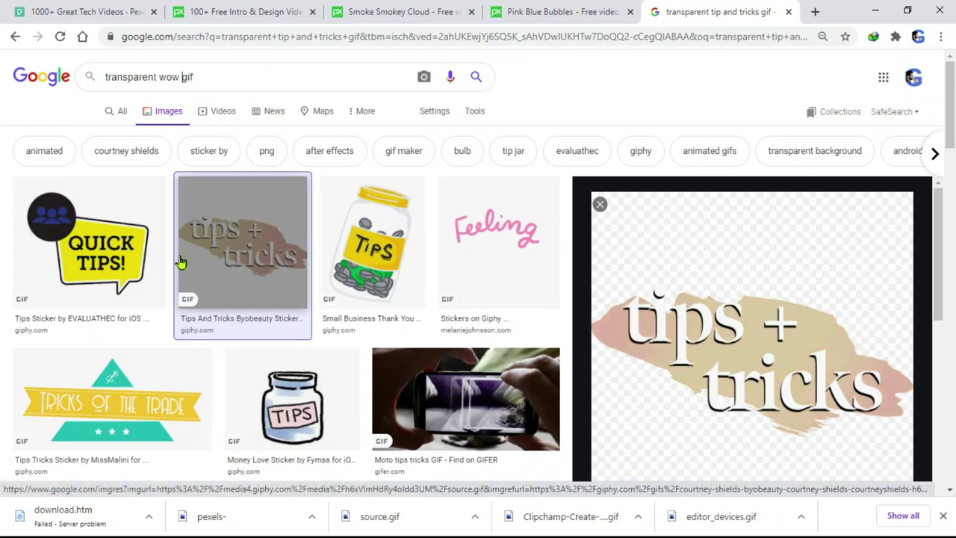
key(Return)
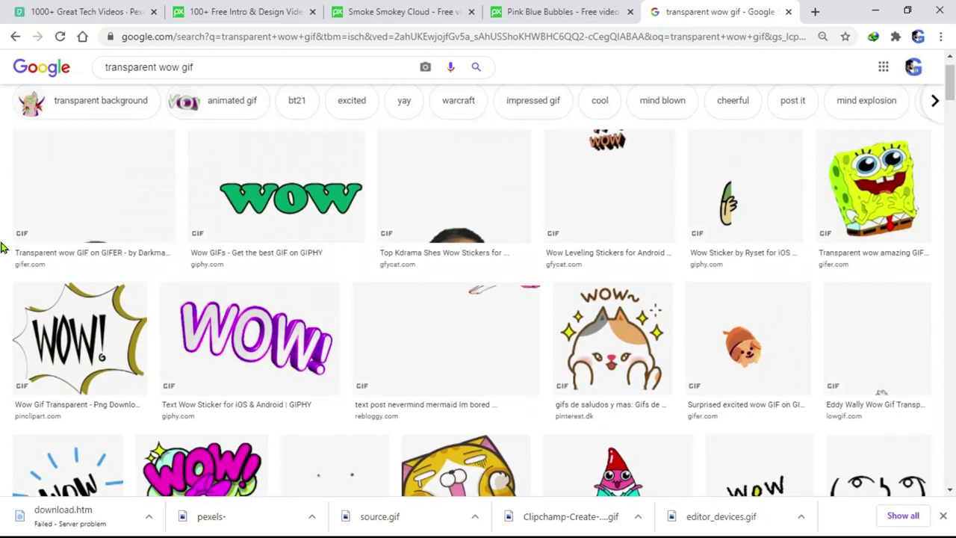
- Open the SpongeBob wow GIF from the image results and save it to the Desktop as 6BEw.gif
click(872, 240)
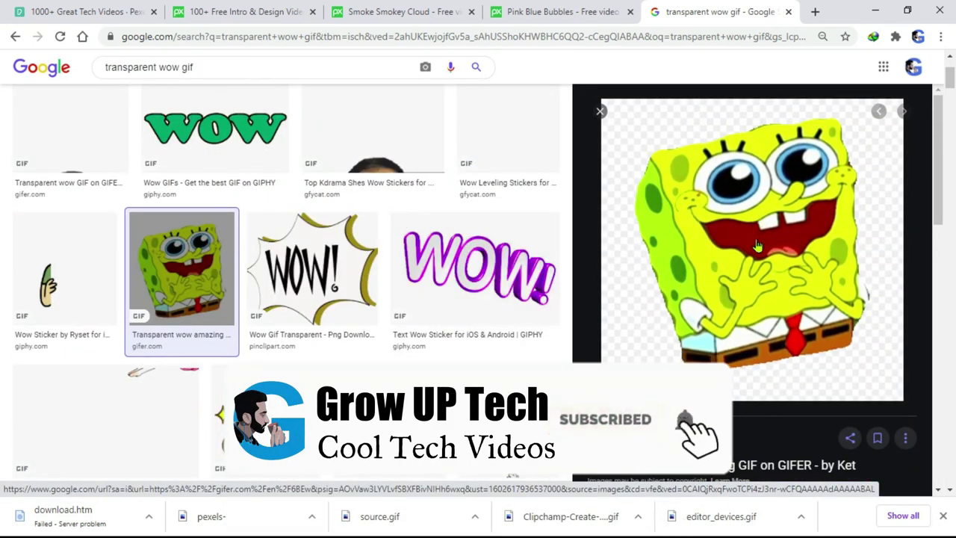
right_click(698, 178)
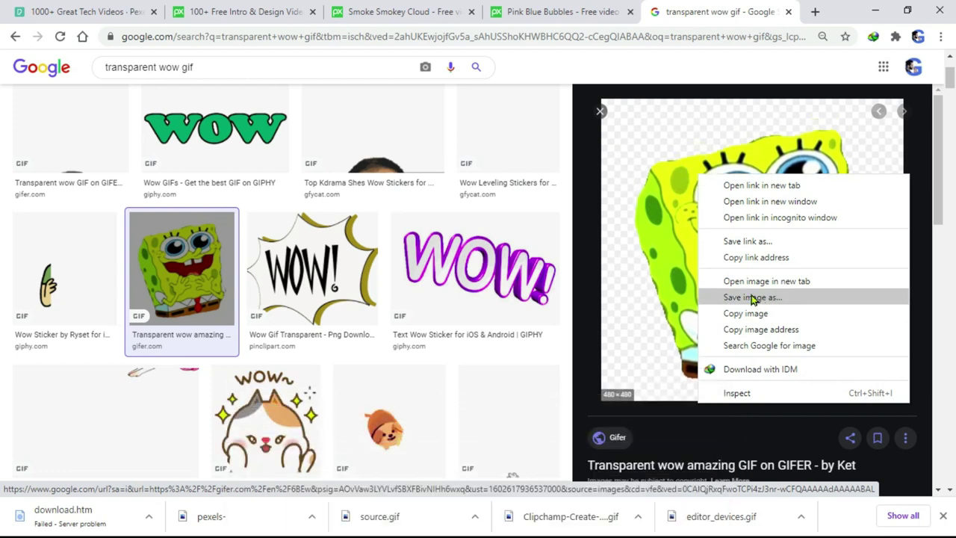
click(717, 296)
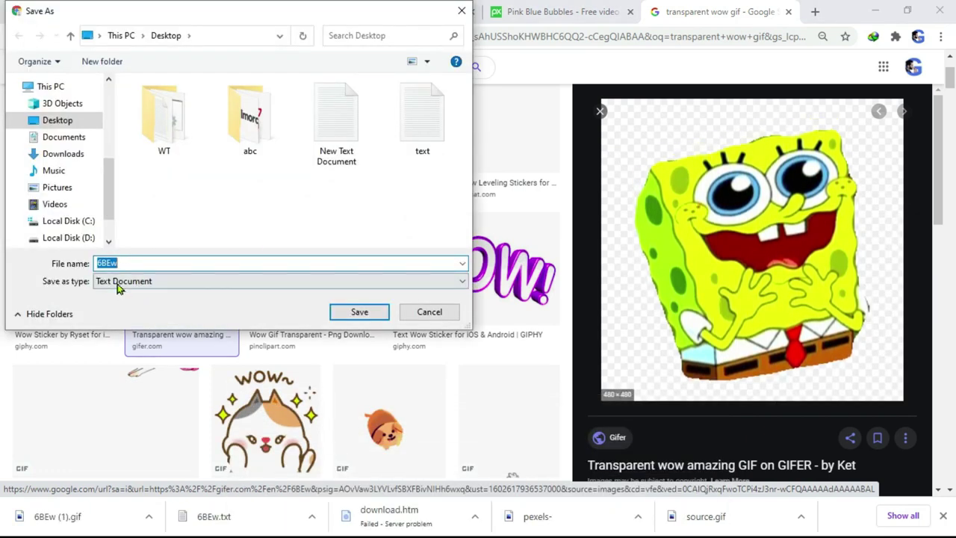
click(177, 263)
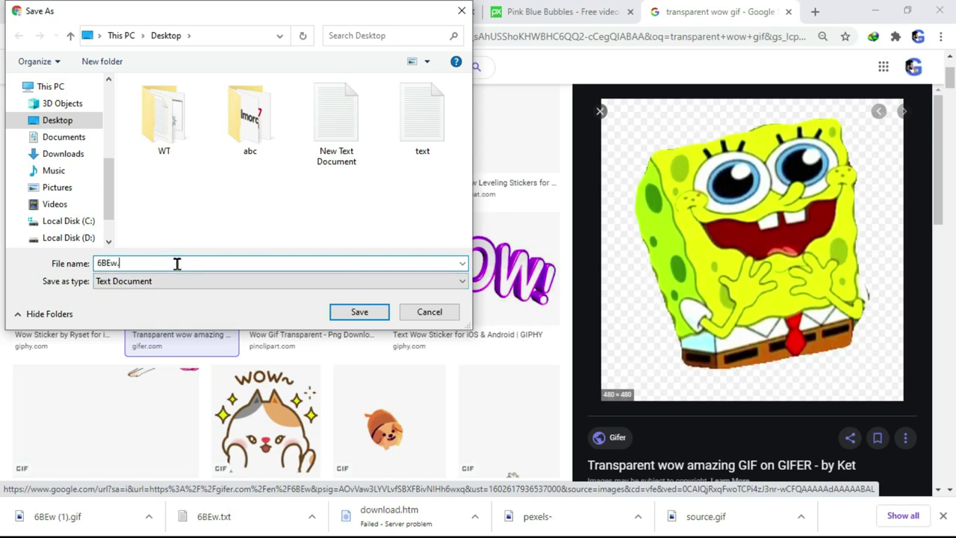
text(.gif)
key(Return)
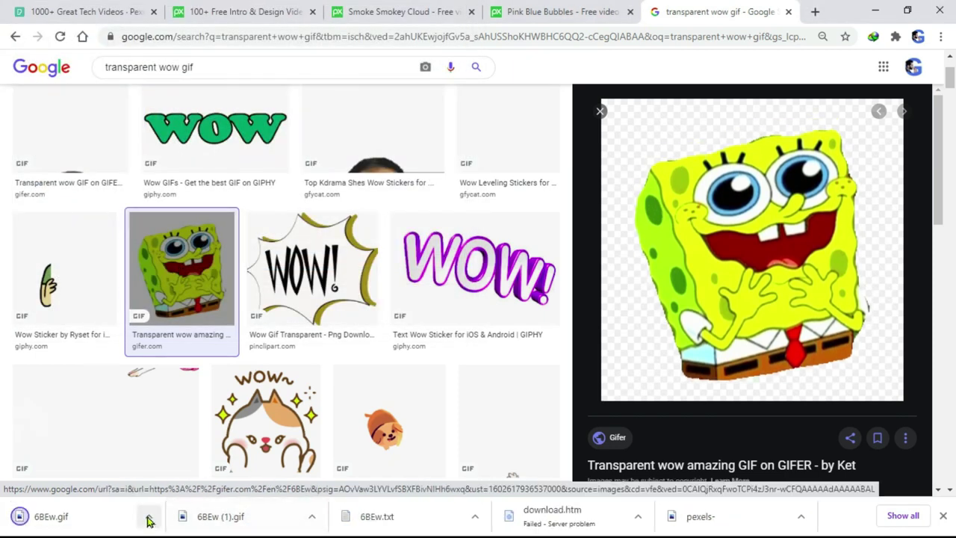
- Reveal the downloaded 6BEw.gif in its folder and bring it into Filmora on track 5 at about 00:00:12
click(148, 520)
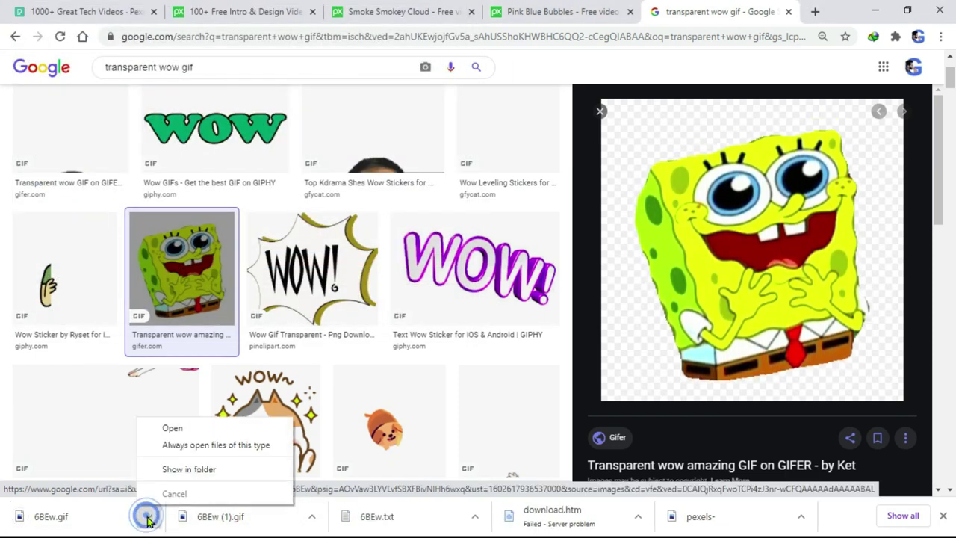
click(205, 466)
key(alt+Tab)
key(alt+Tab)
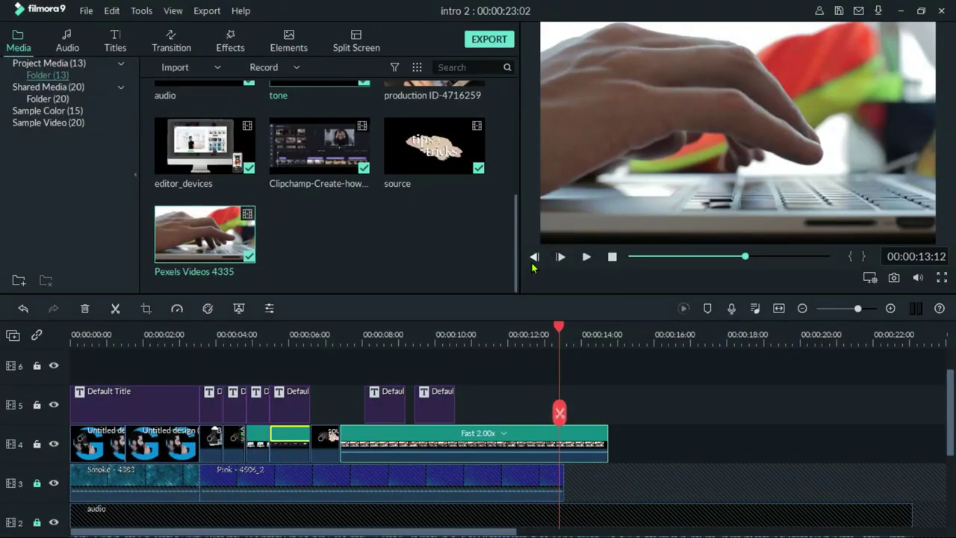
key(alt+Tab)
drag(774, 279, 389, 248)
- Play back the part around the SpongeBob GIF and move the GIF on track 5 to about 00:00:13:00
click(496, 326)
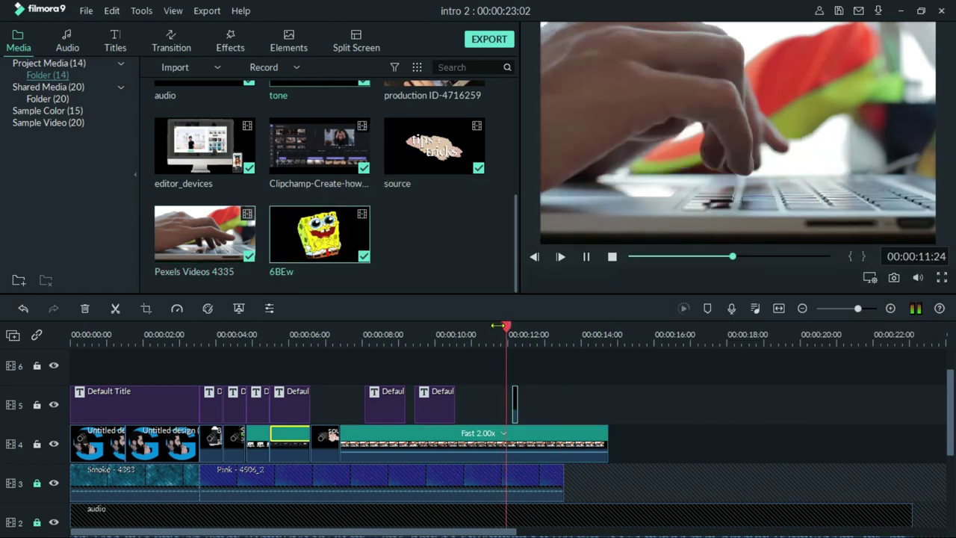
key(space)
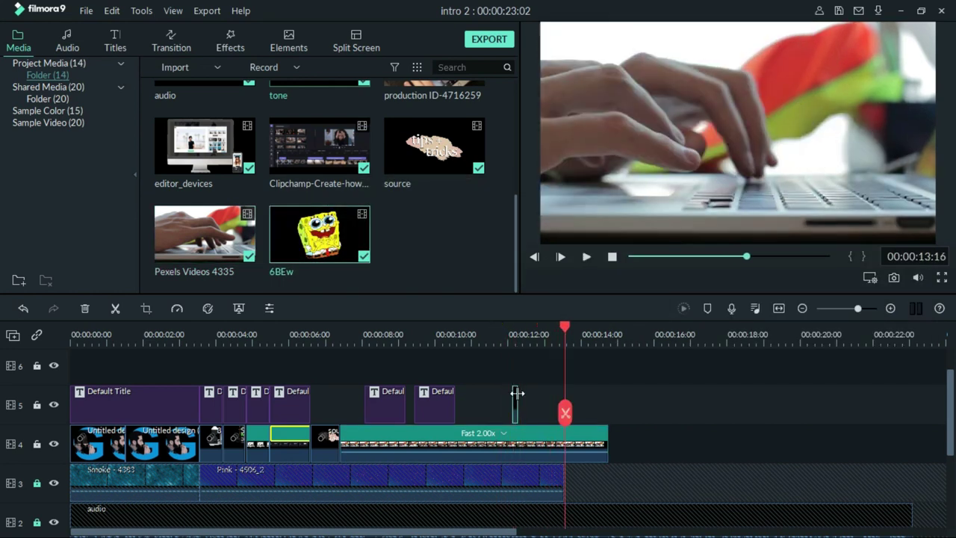
drag(514, 400, 533, 402)
- Shrink the SpongeBob GIF in the preview and place it in the lower-left corner of the video frame
click(551, 334)
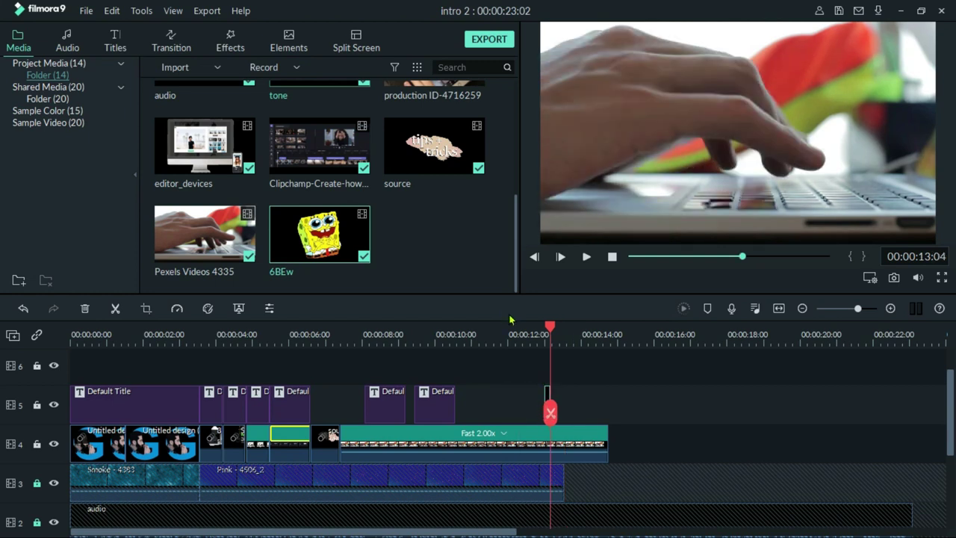
key(Left)
click(793, 110)
drag(624, 24, 696, 81)
drag(769, 160, 607, 160)
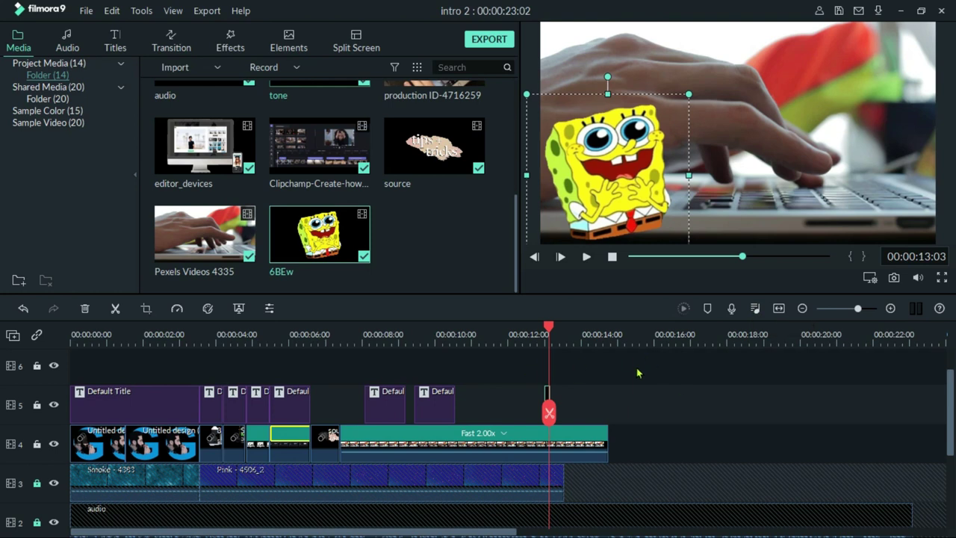
- Paste five copies of the resized SpongeBob GIF back to back on track 5, starting at 00:00:13:04
click(589, 360)
key(Right)
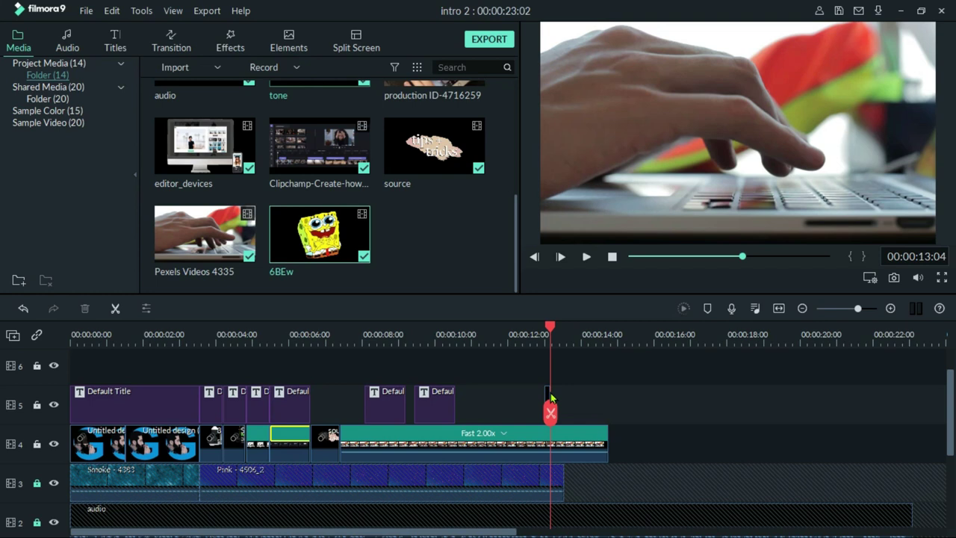
click(548, 396)
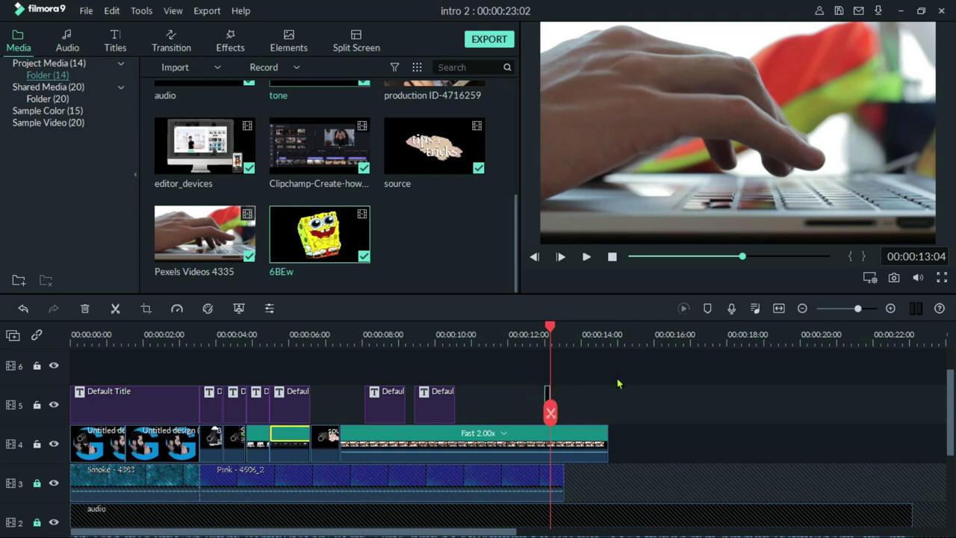
key(ctrl+v)
key(ctrl+v)
key(ctrl+v)
key(ctrl+v)
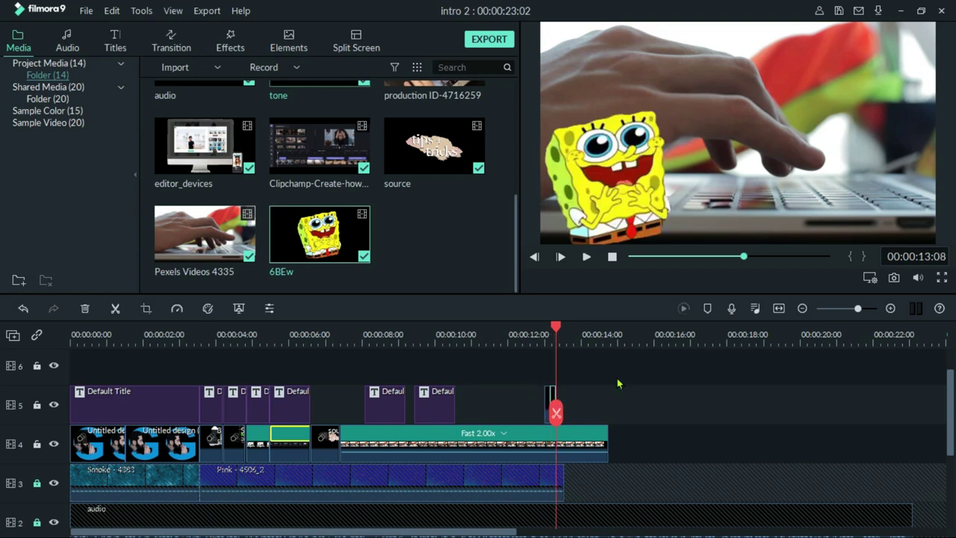
key(ctrl+v)
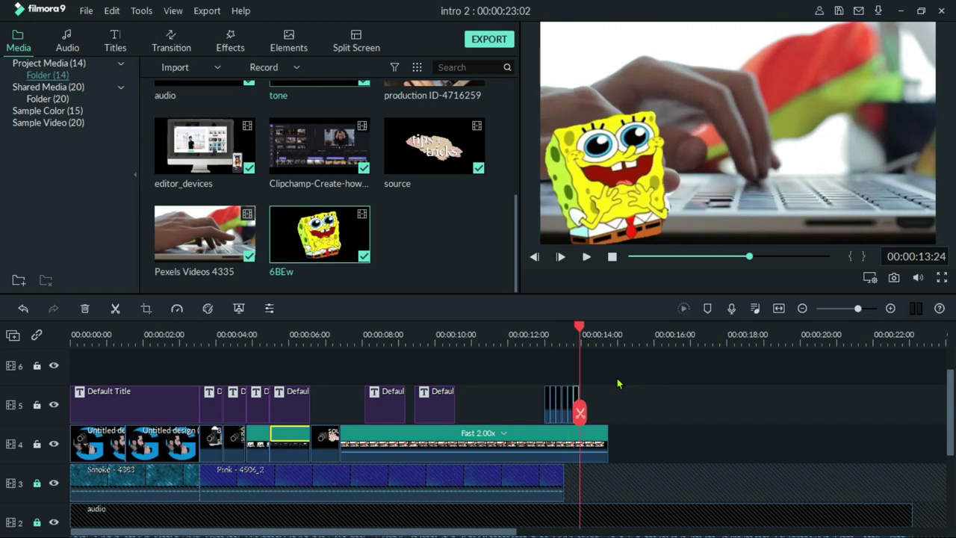
- Play back the timeline from 00:00:12:16 past the end of the Pexels clip to check the repeated SpongeBob GIF
click(532, 337)
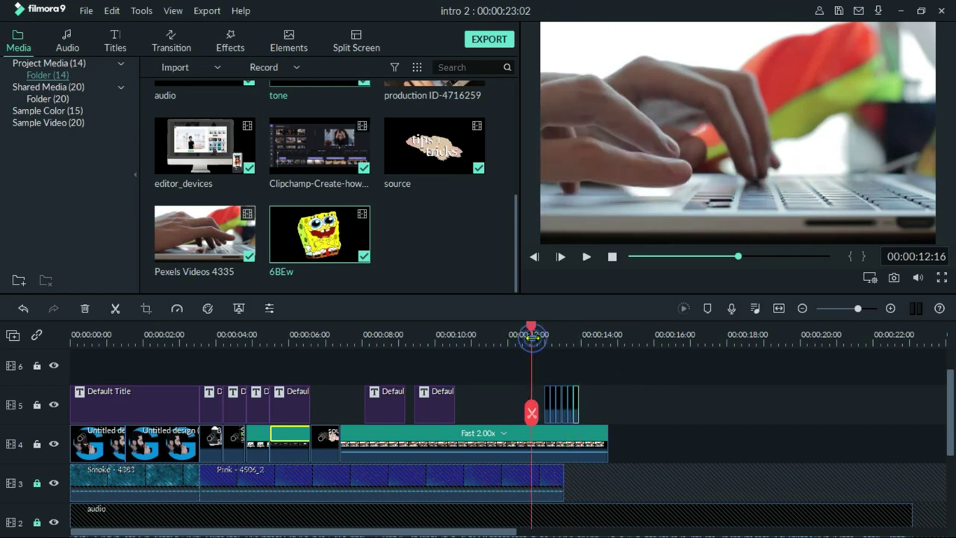
key(space)
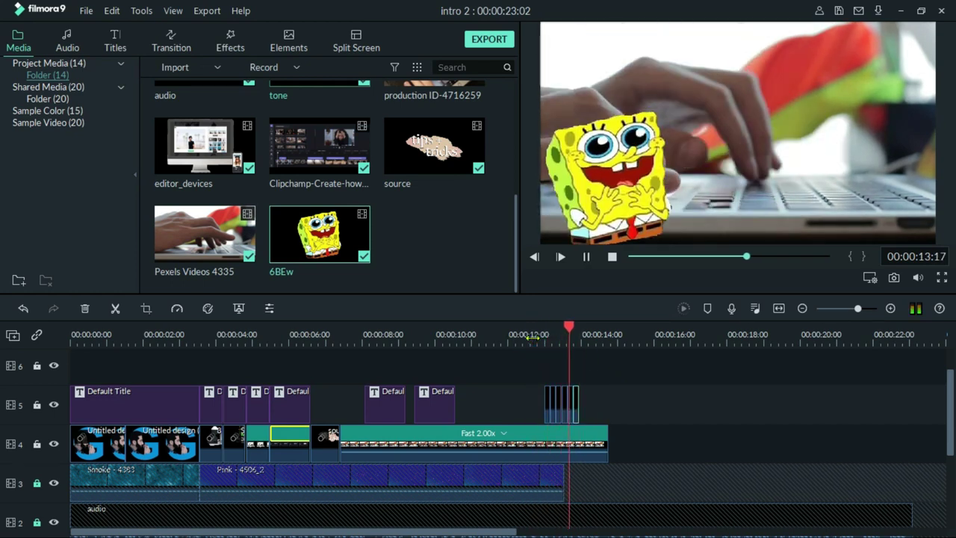
key(space)
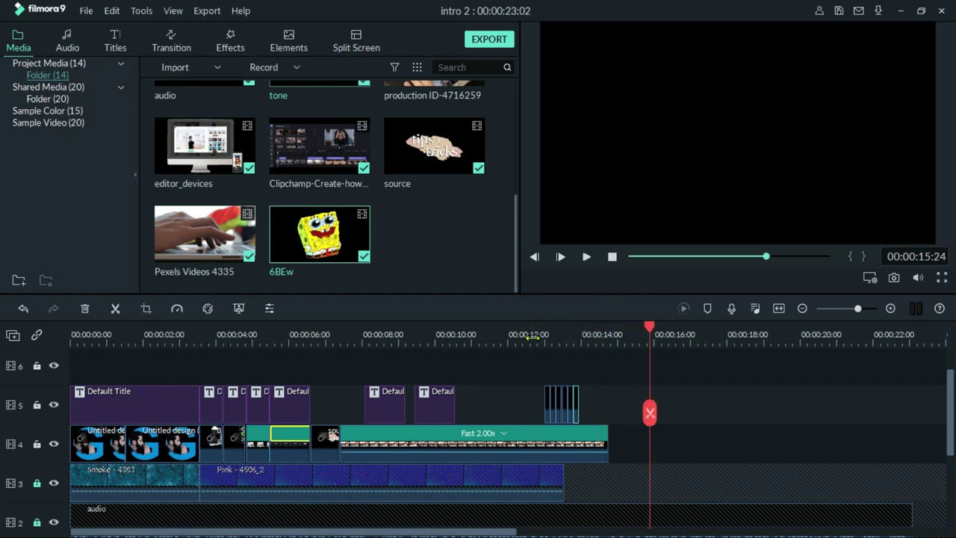
- Step the playhead back to the end of the sped-up Pexels clip at 00:00:14:19
key(Left)
key(Left)
key(Left)
key(Left)
key(Left)
key(Left)
key(Left)
key(Left)
key(Left)
key(Left)
key(Left)
key(Left)
key(Left)
key(Left)
key(Left)
key(Left)
key(Left)
key(Left)
key(Left)
key(Left)
key(Left)
key(Left)
key(Left)
key(Left)
key(Left)
key(Left)
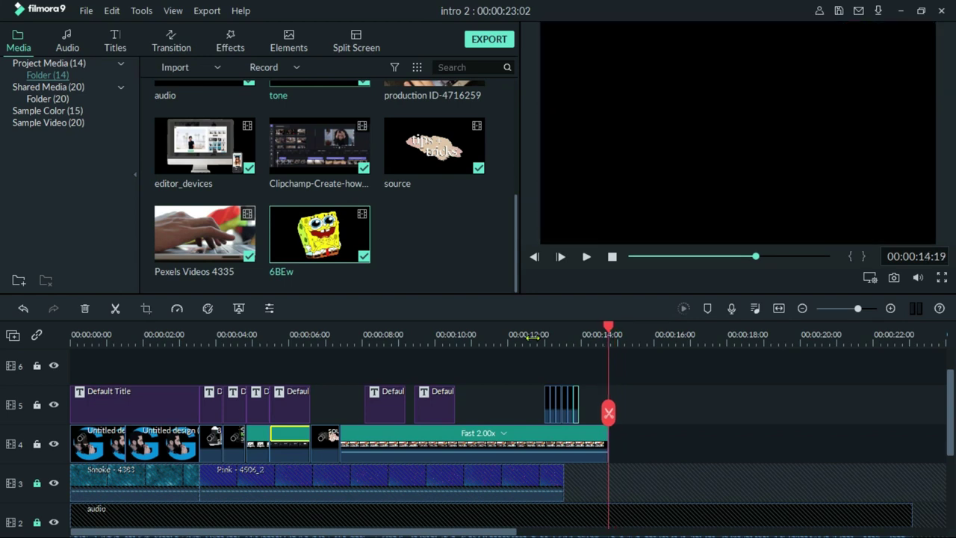
- Append another Pink - 4506_2 clip on the unlocked track 3 and place the channel video on track 4 at 00:00:14:19
scroll(394, 213, up, 1)
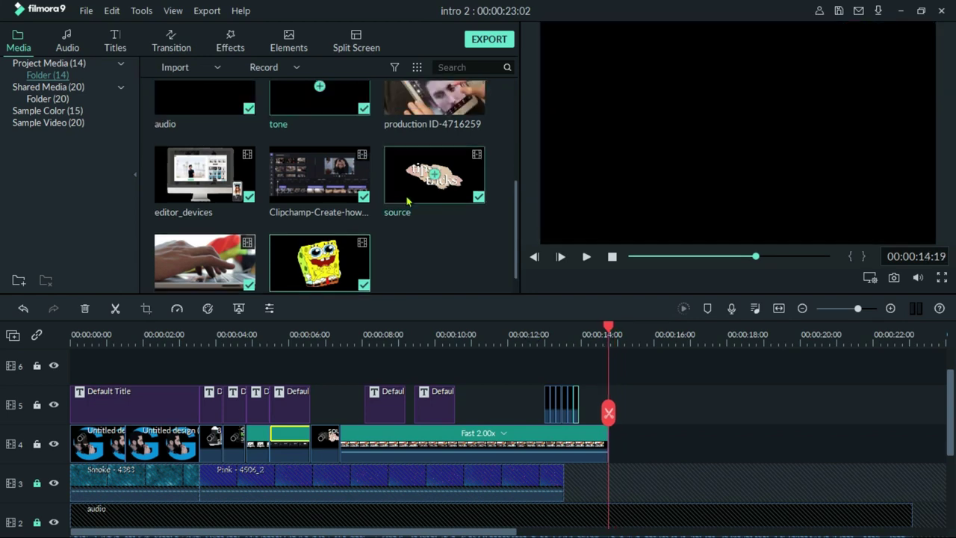
scroll(416, 250, up, 5)
mouse_move(359, 211)
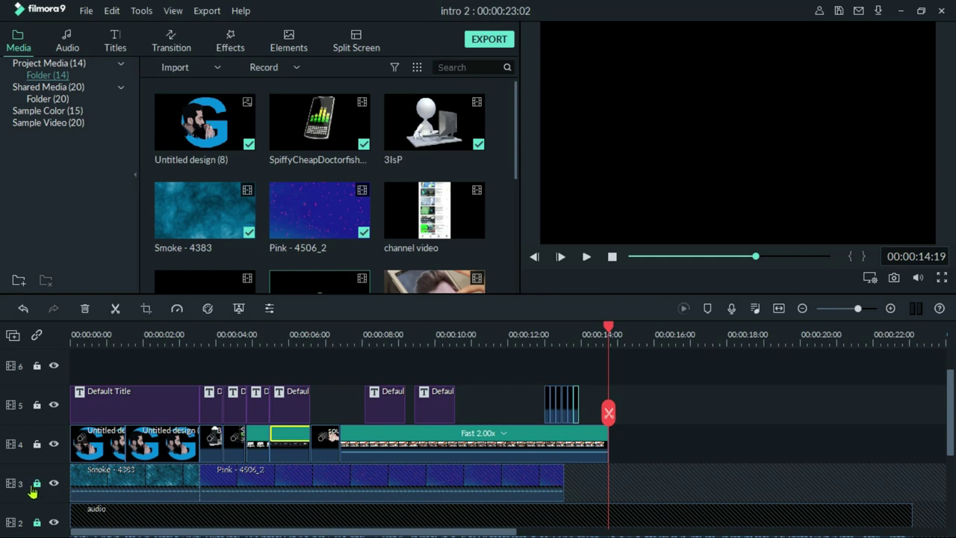
click(323, 236)
drag(345, 213, 577, 501)
click(487, 215)
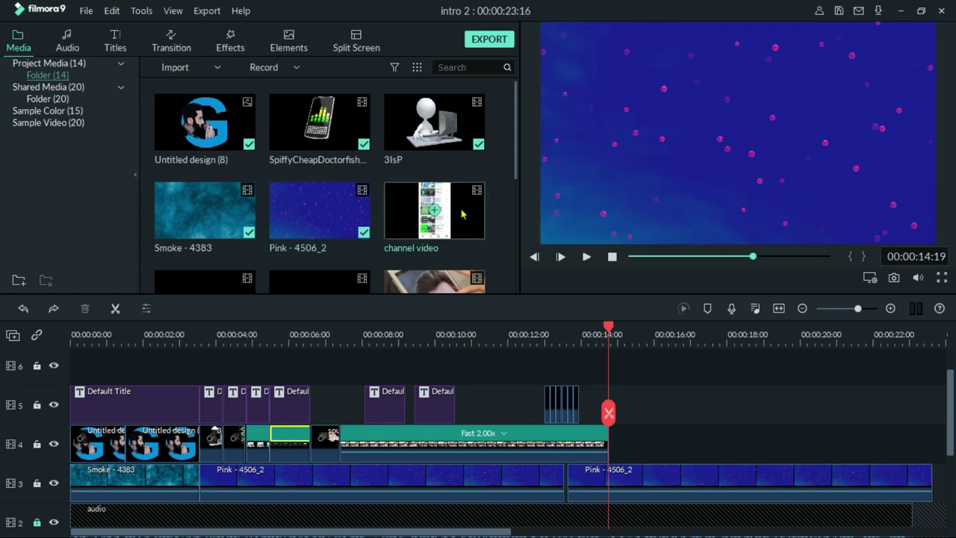
drag(447, 209, 639, 436)
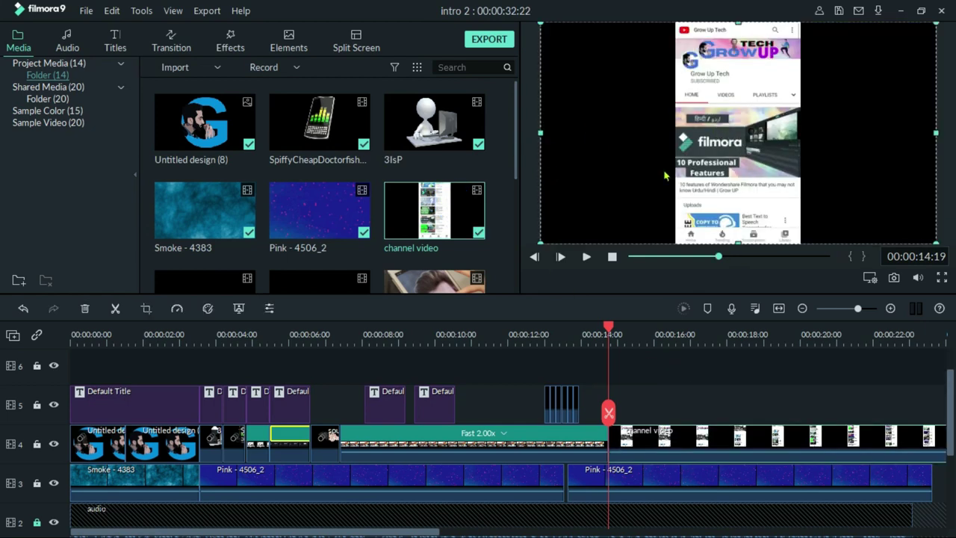
- Crop the channel video clip with a custom ratio to 607 x 1080, removing the black side areas
right_click(636, 445)
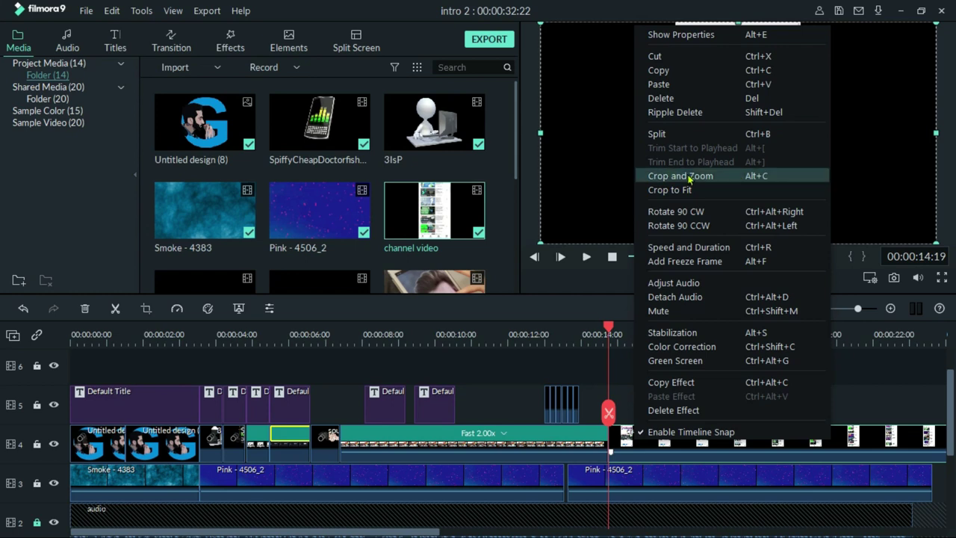
click(739, 176)
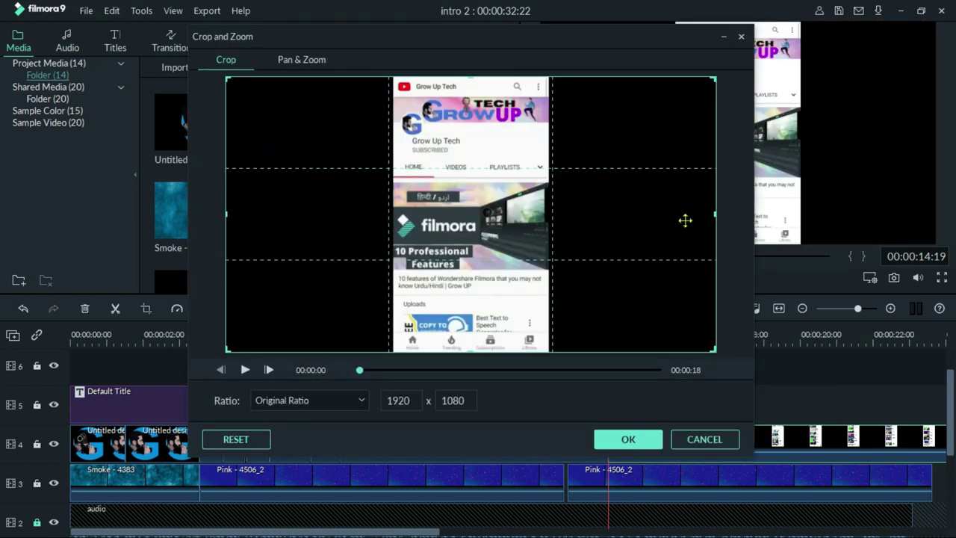
drag(714, 213, 724, 263)
click(305, 402)
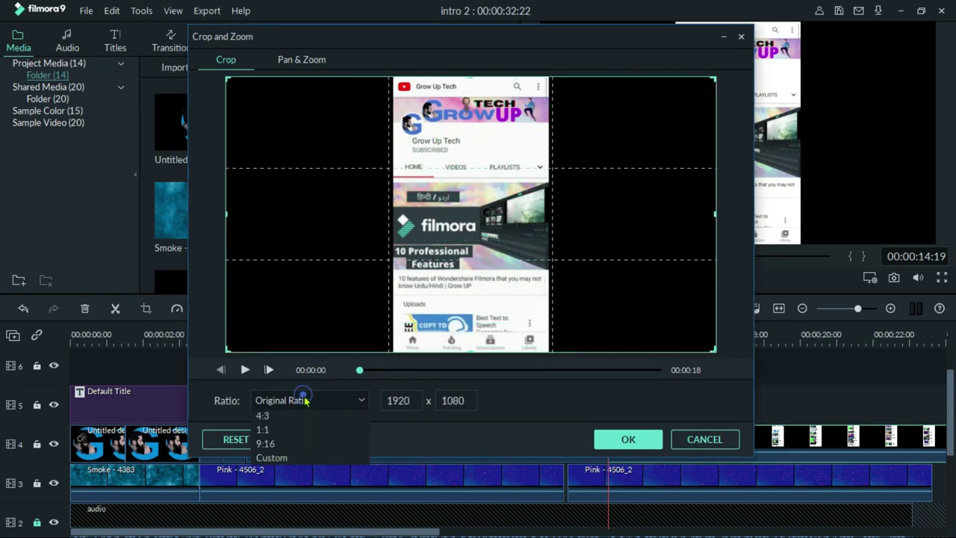
click(281, 487)
drag(714, 213, 548, 225)
drag(227, 213, 393, 221)
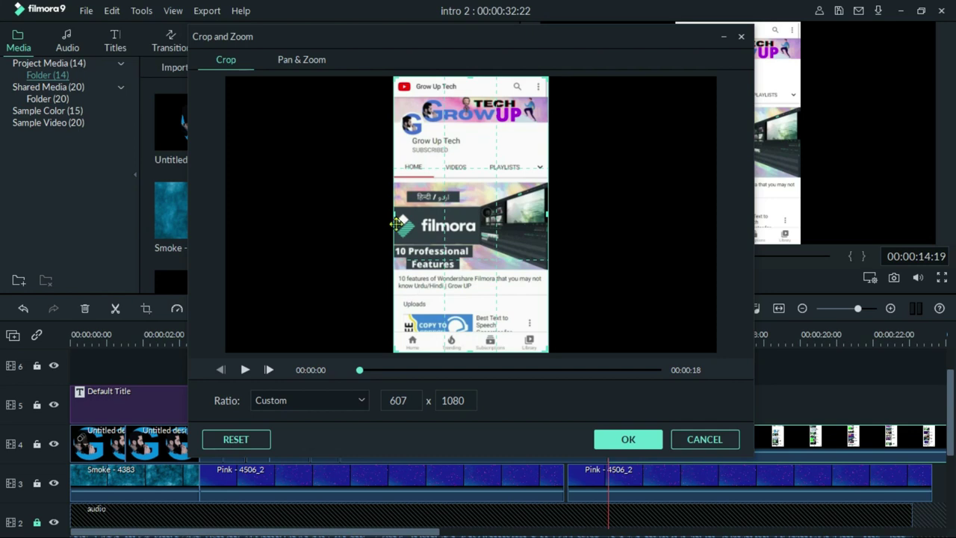
click(631, 437)
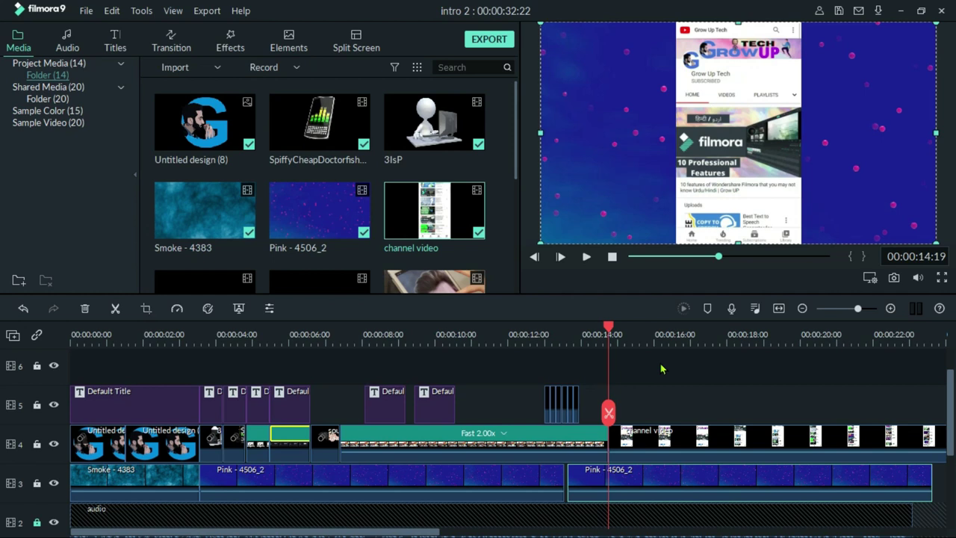
- Play back the timeline from just before the channel video to beyond 00:00:28 to review the cropped clip
click(591, 333)
key(space)
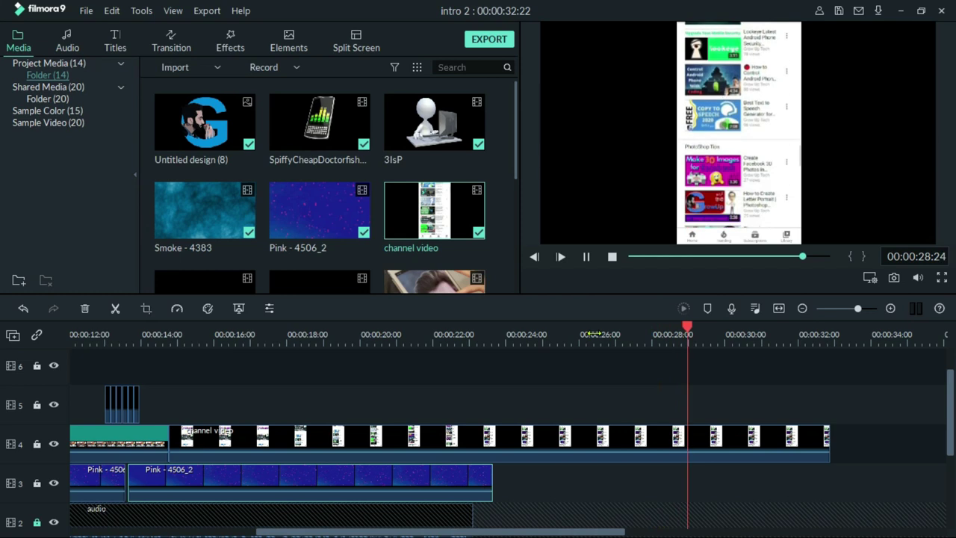
key(space)
- Split the channel video clip on track 4 at 00:00:18:11
click(302, 334)
click(338, 438)
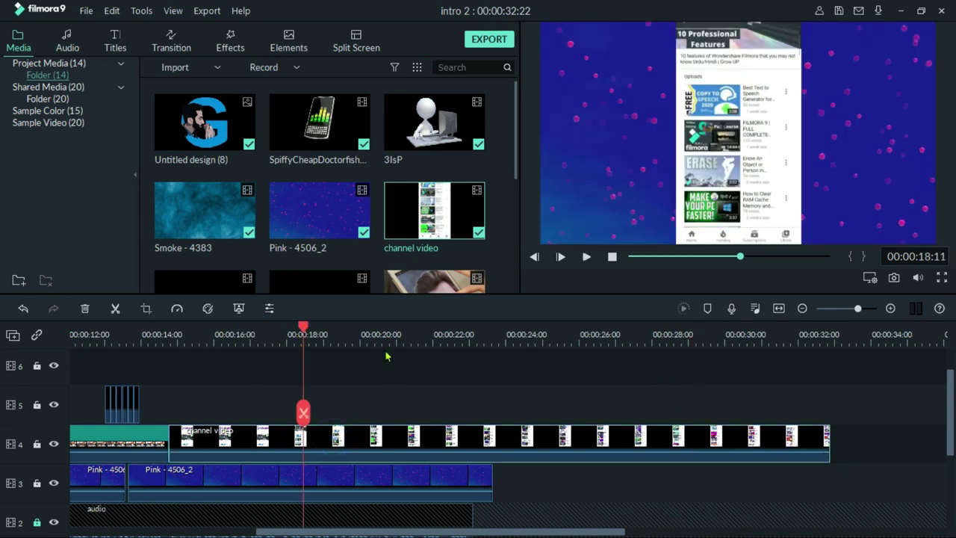
key(ctrl+b)
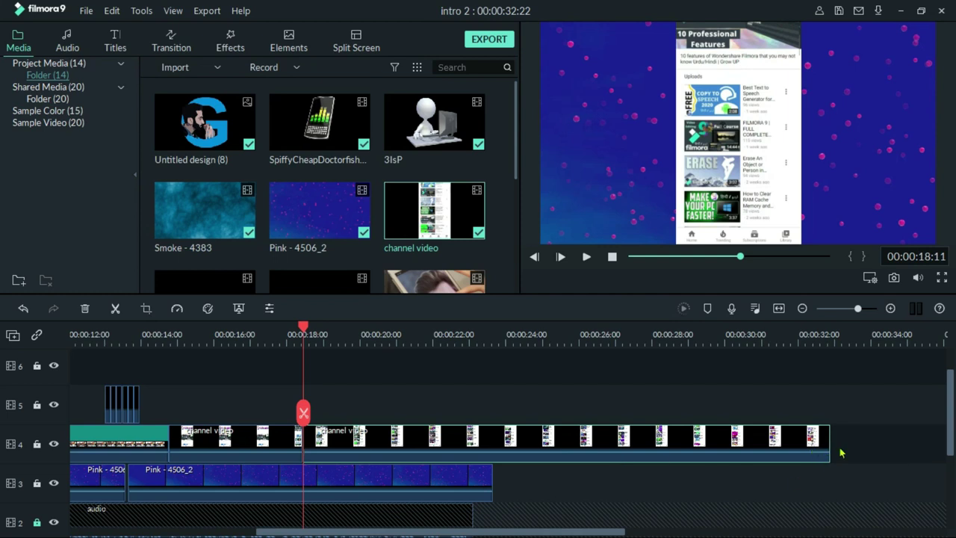
- Set the speed of the second part of the channel video to 2.00x with ripple edit enabled
right_click(366, 443)
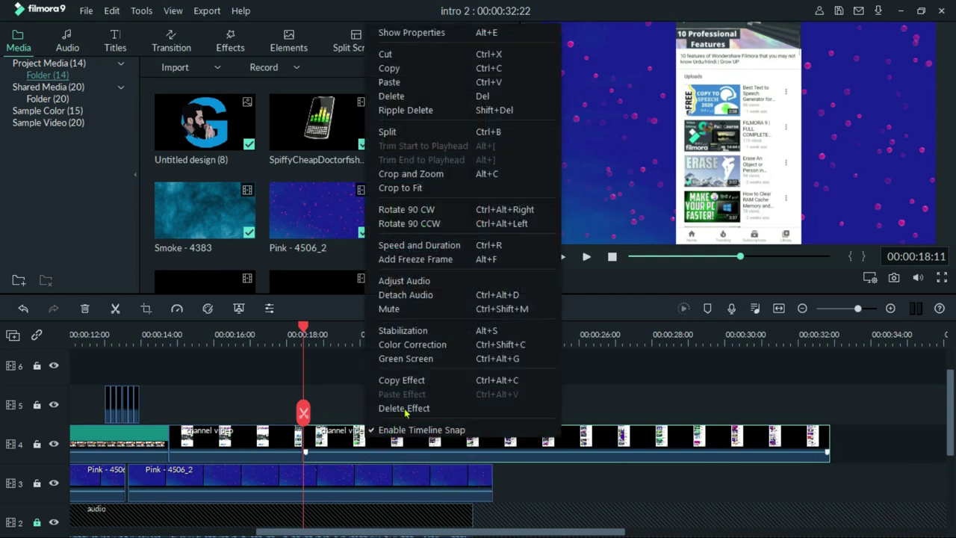
click(444, 246)
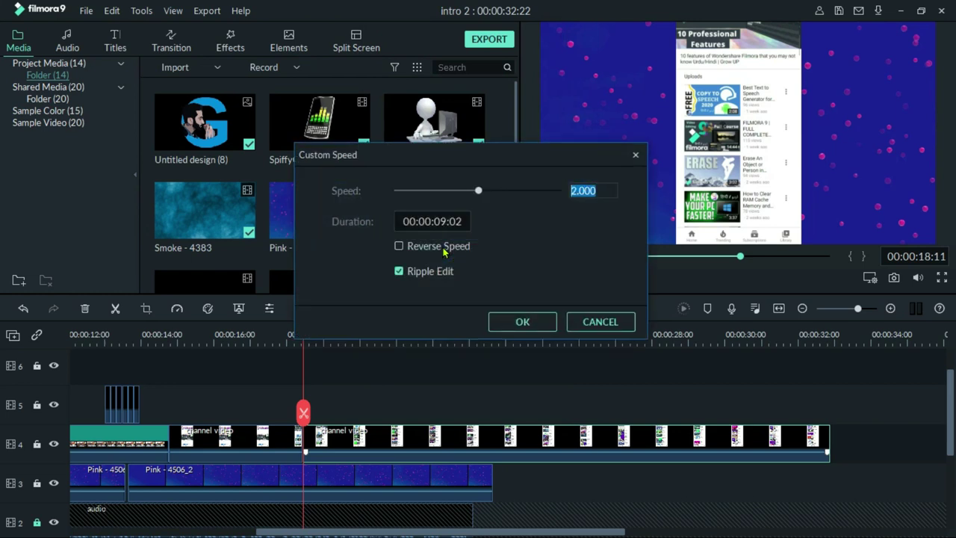
click(514, 322)
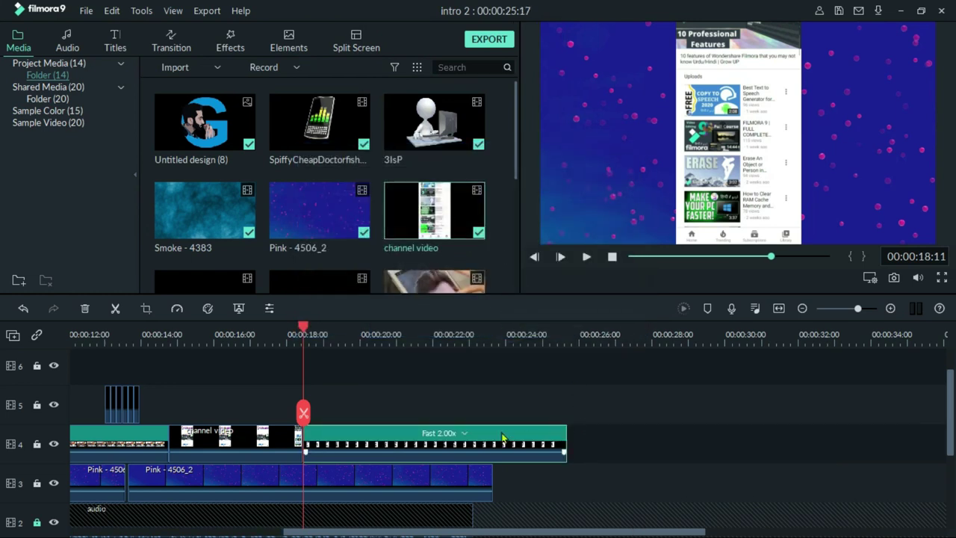
- Raise the speed of the second part of the channel video to 3.10x
right_click(471, 436)
click(562, 236)
click(601, 186)
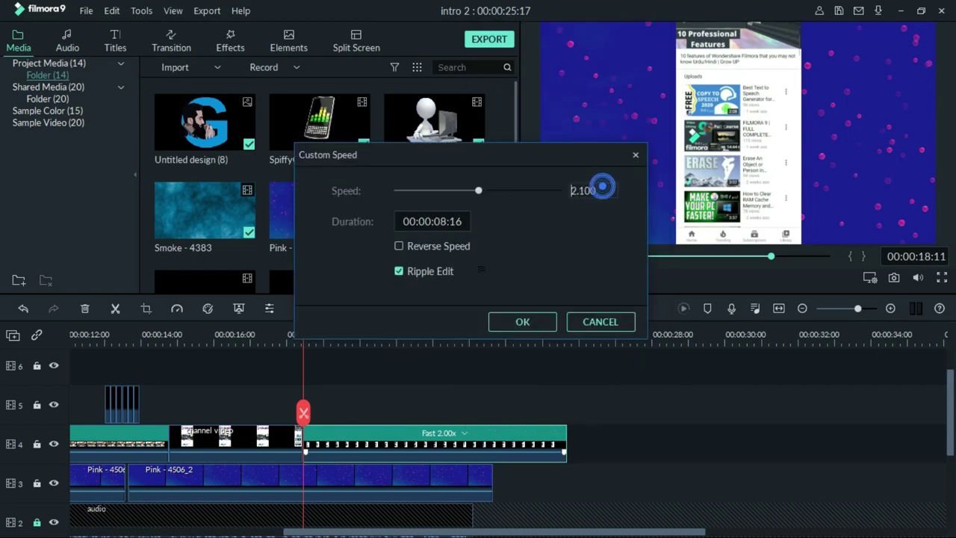
click(526, 325)
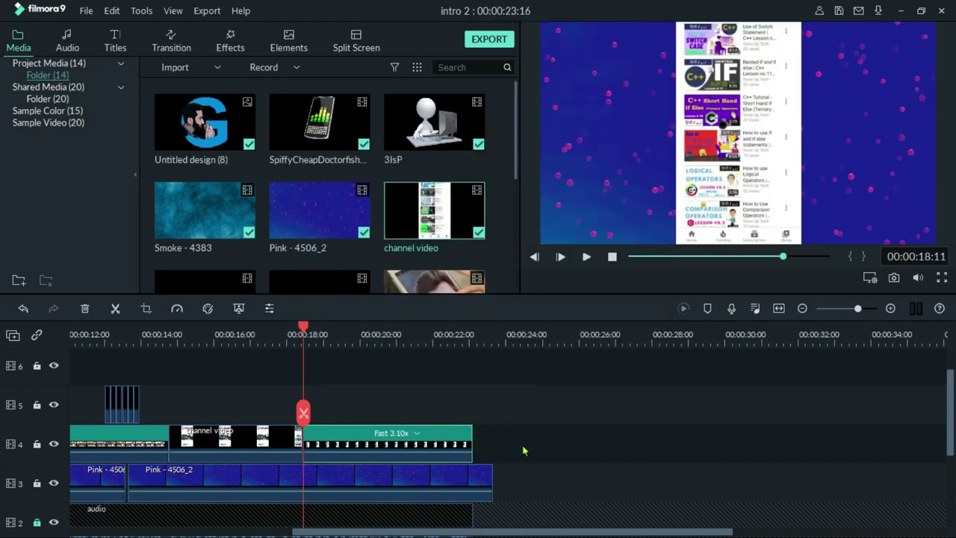
- Change the speed of the second part of the channel video to 2.60x
right_click(415, 436)
click(516, 238)
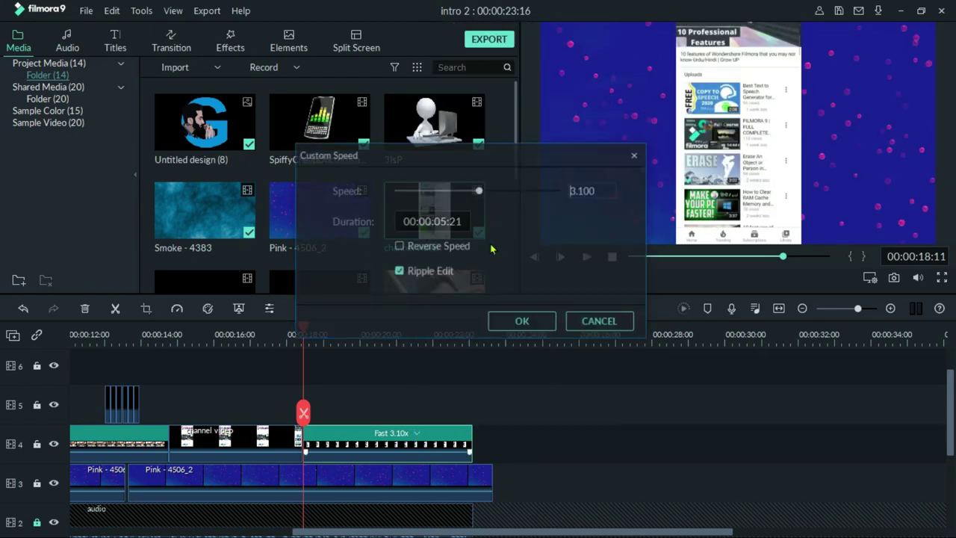
double_click(574, 190)
text(2)
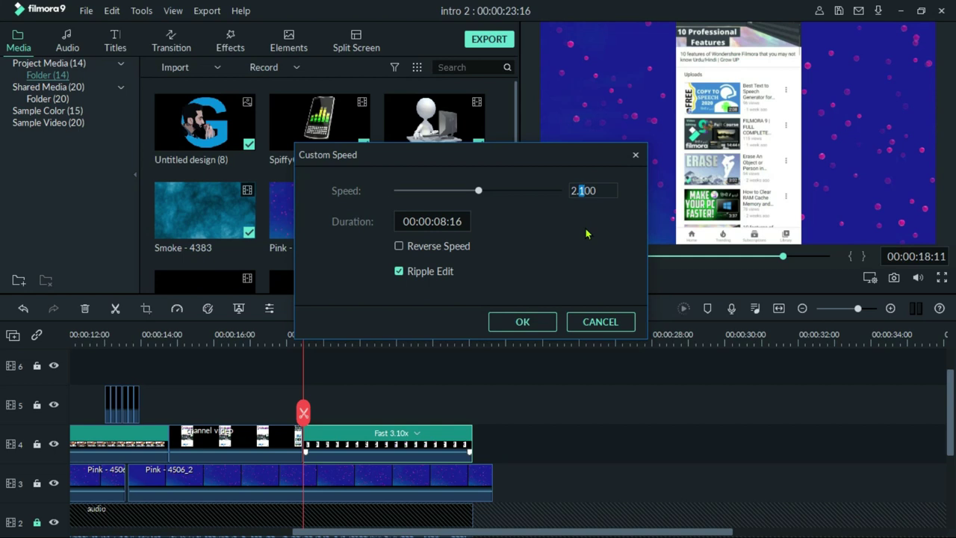
click(523, 321)
- Trim the ends of the sped-up channel video on track 4 and the Pink - 4506_2 background on track 3 to the audio's end
scroll(523, 413, down, 1)
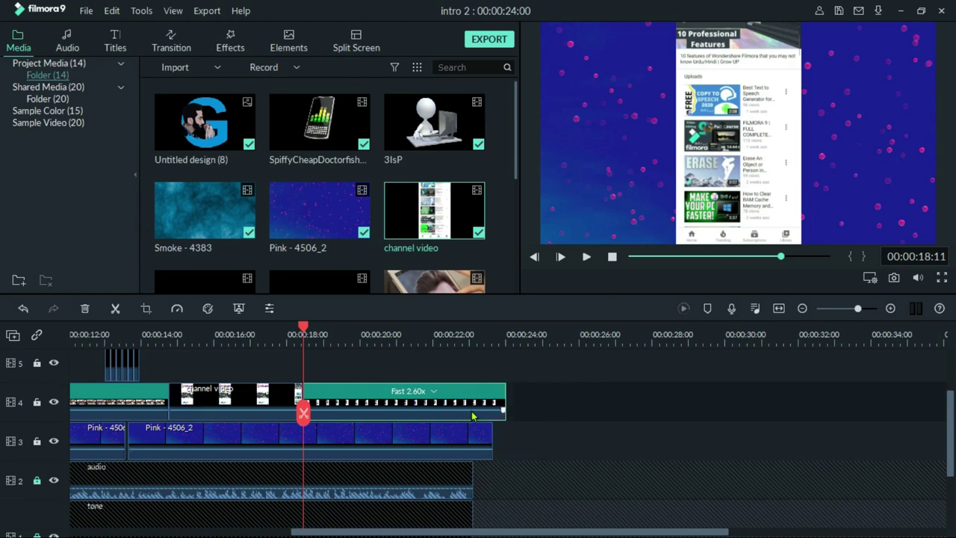
click(484, 439)
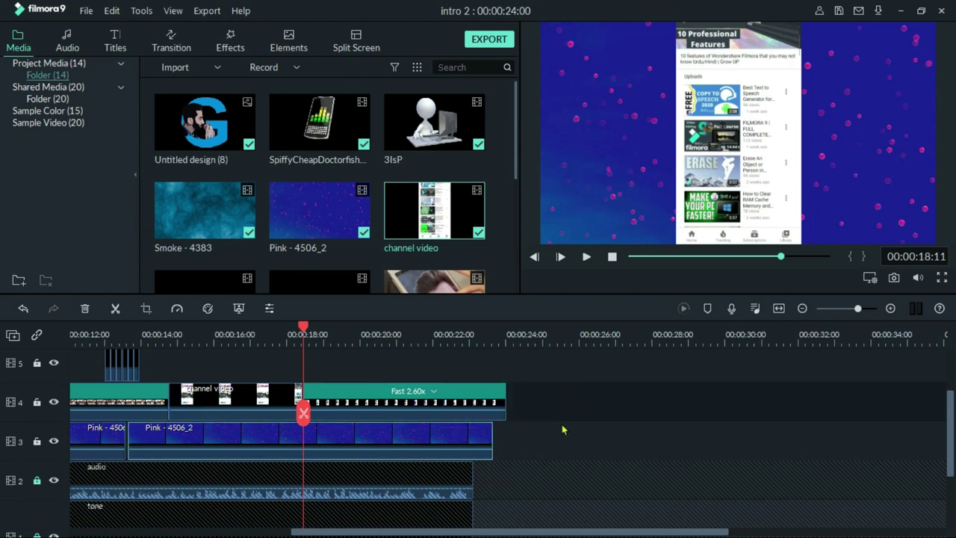
scroll(523, 463, up, 2)
drag(494, 503, 474, 502)
drag(498, 459, 472, 461)
scroll(523, 454, down, 2)
scroll(522, 456, up, 3)
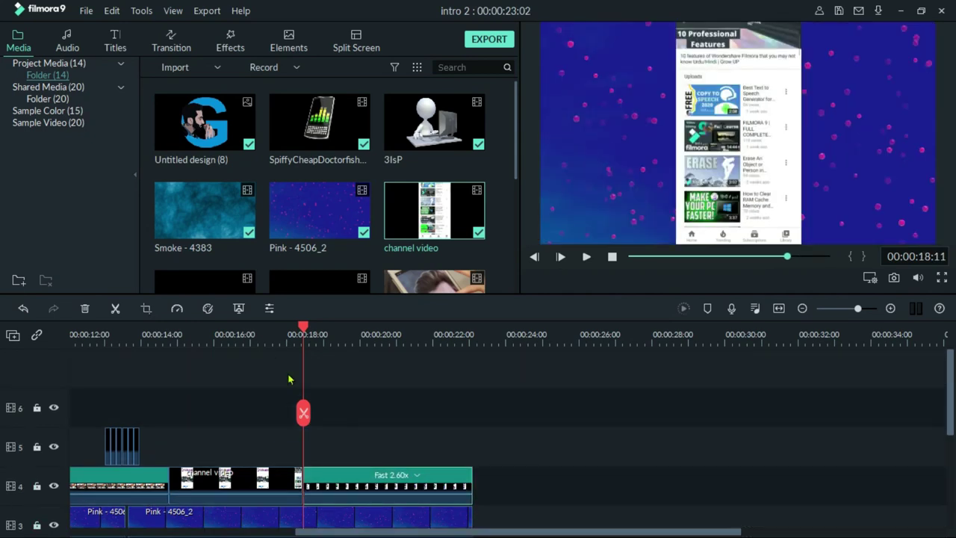
click(273, 345)
key(space)
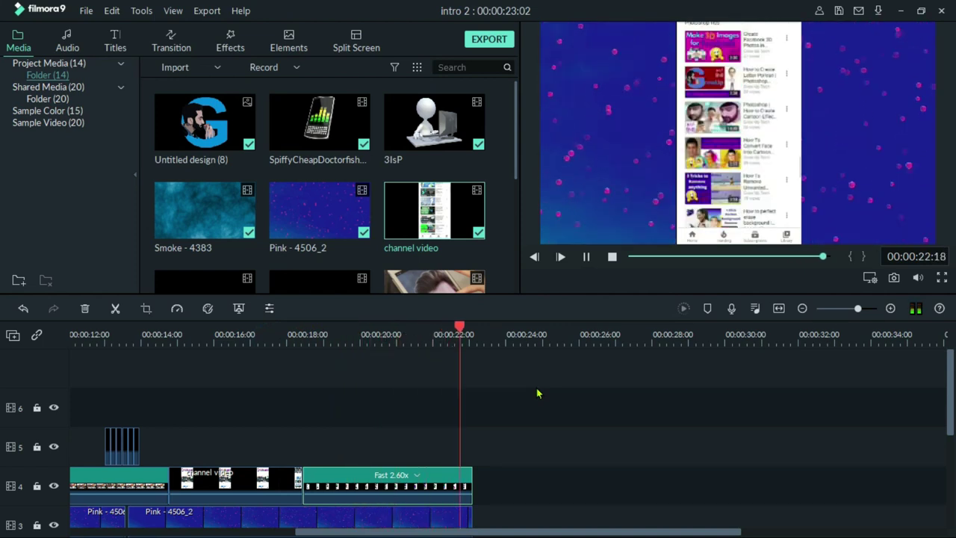
- Add the green-screen subscribe clip from the shared media to track 5 at 00:00:18:21 and preview it
click(318, 412)
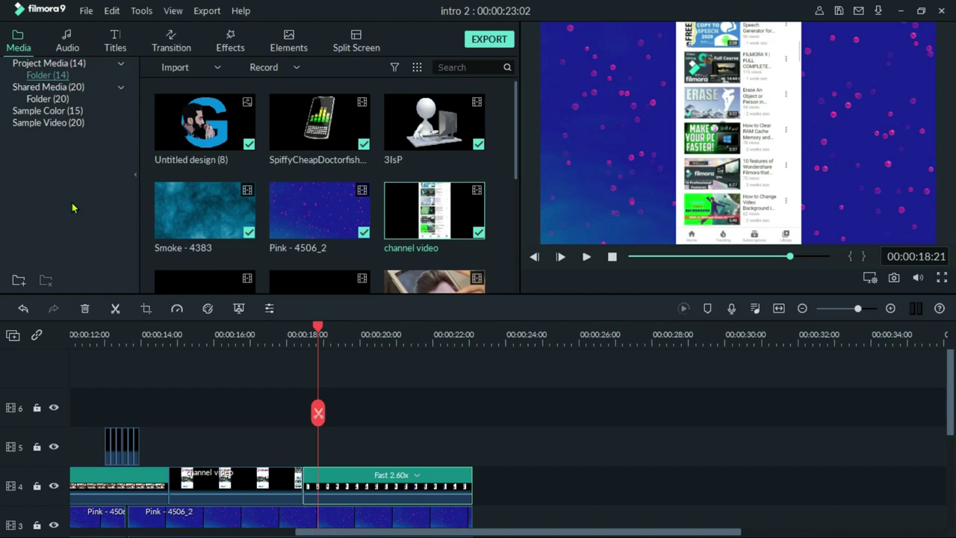
click(61, 87)
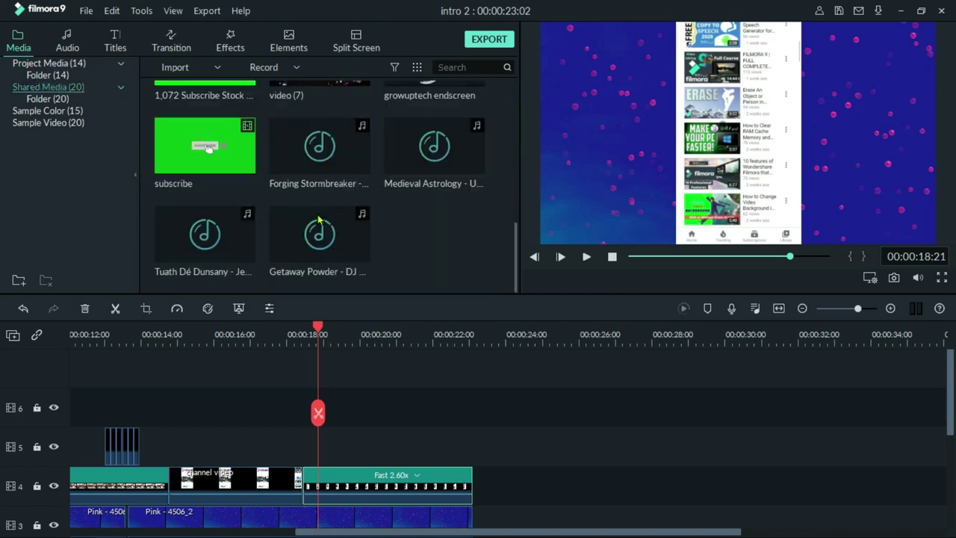
drag(224, 149, 332, 441)
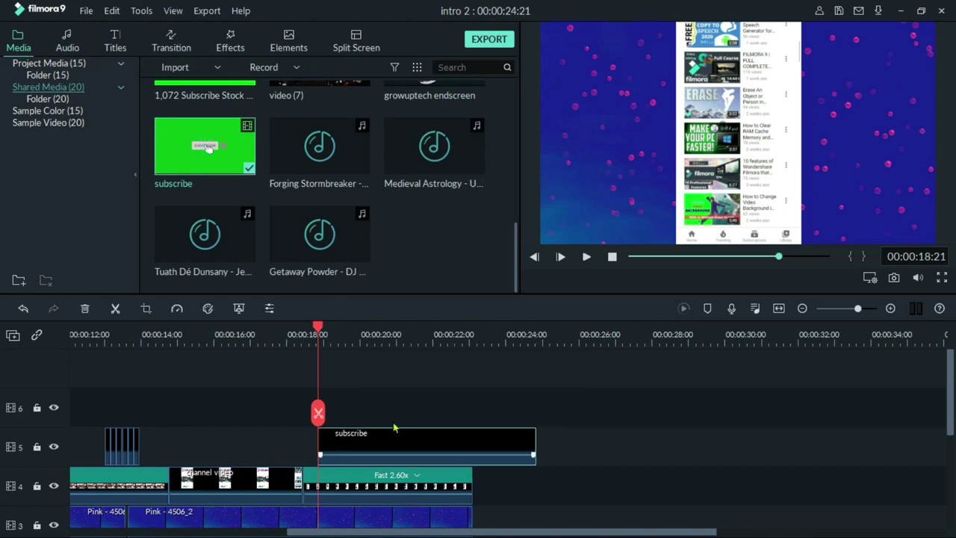
key(space)
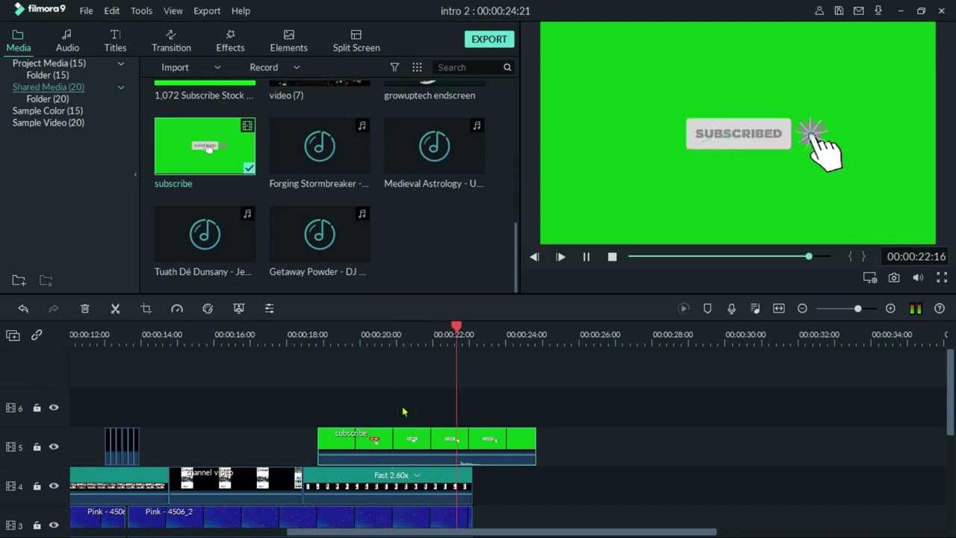
key(space)
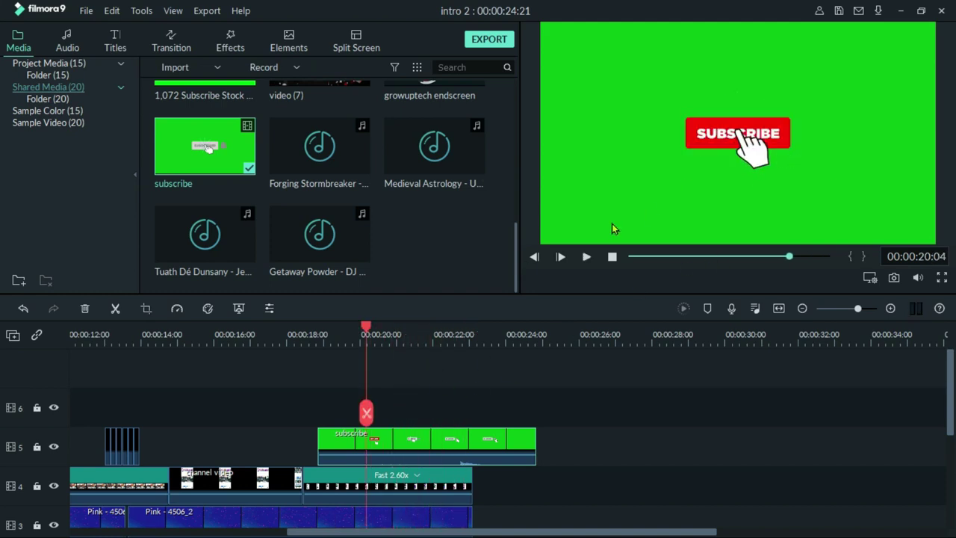
- Remove the subscribe clip's green background with Chroma Key, setting the tolerance to 100
right_click(399, 448)
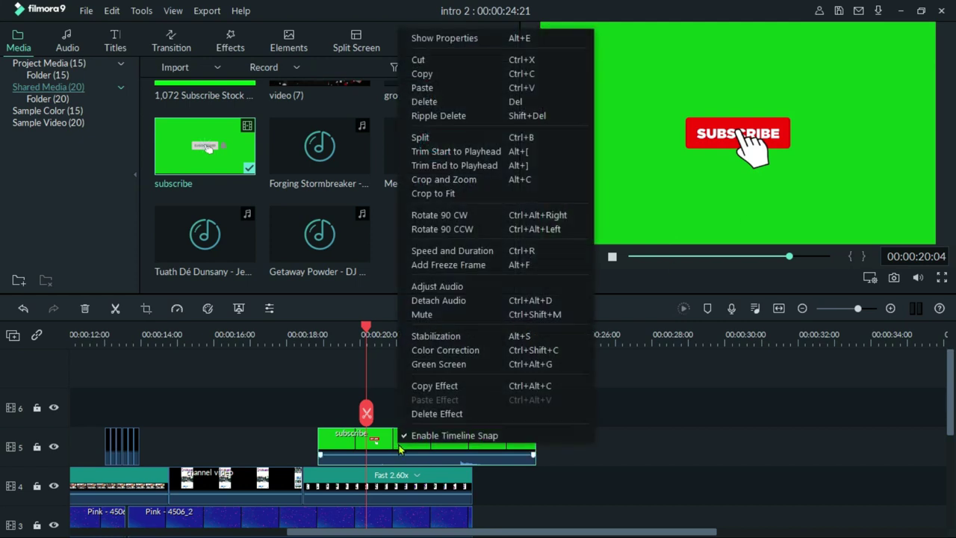
click(512, 365)
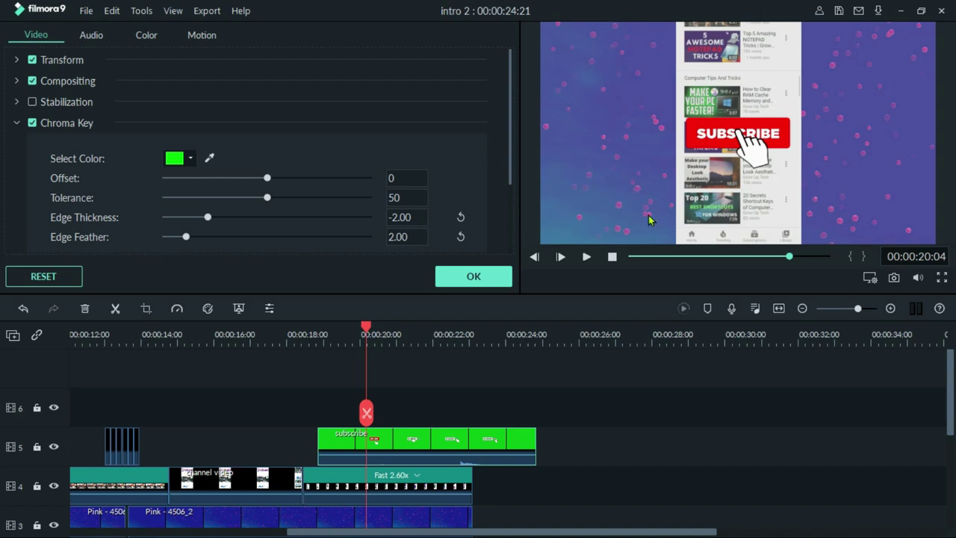
click(267, 198)
drag(270, 200, 396, 212)
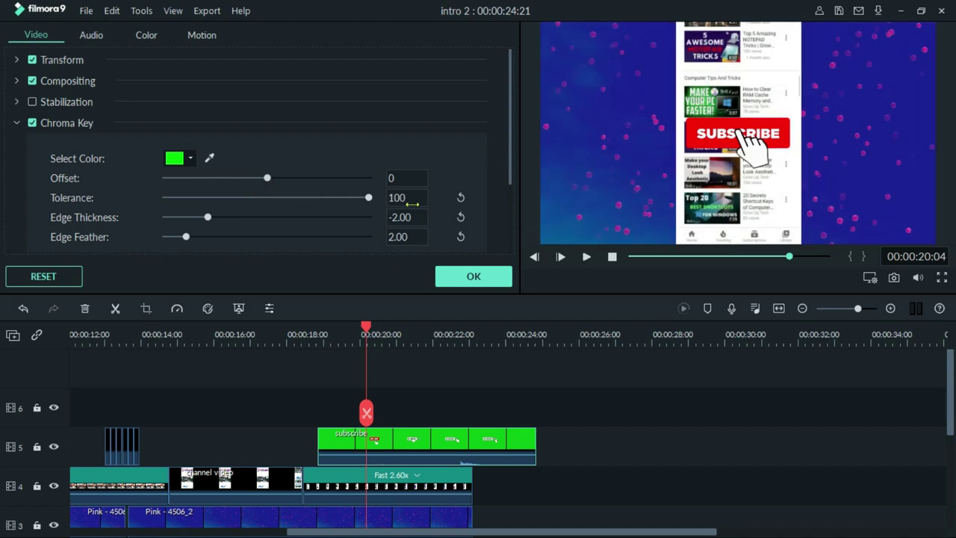
click(475, 277)
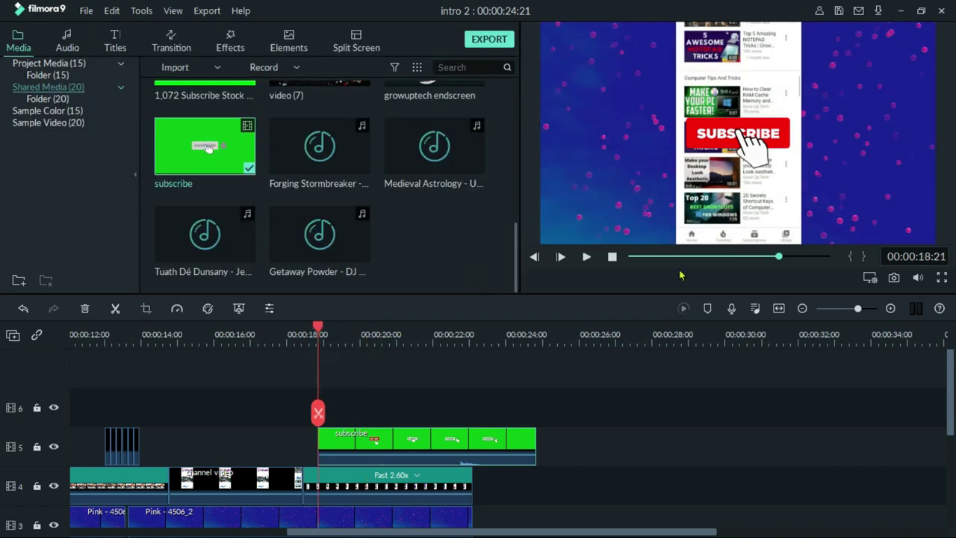
- Shrink the subscribe overlay and place it in the lower-left area of the video frame, beside the channel recording
click(373, 334)
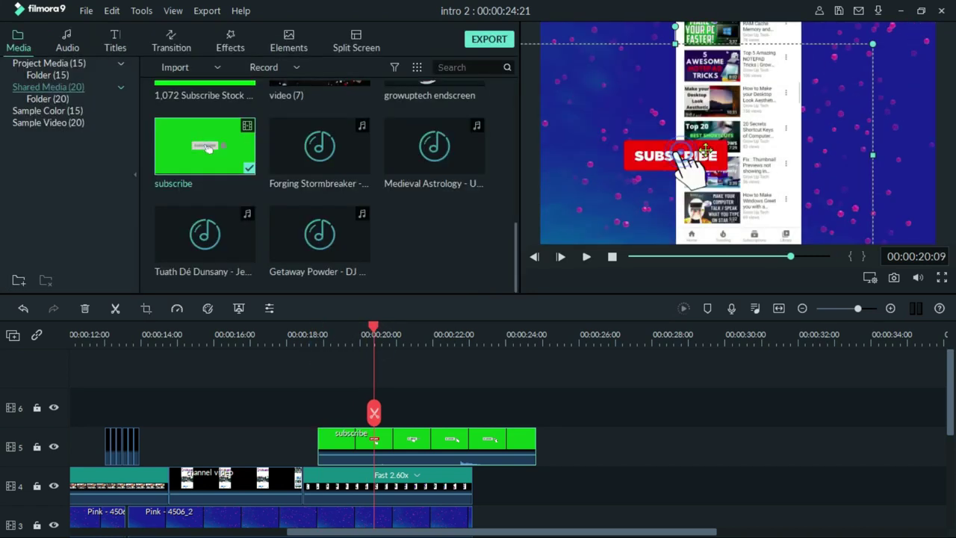
click(467, 334)
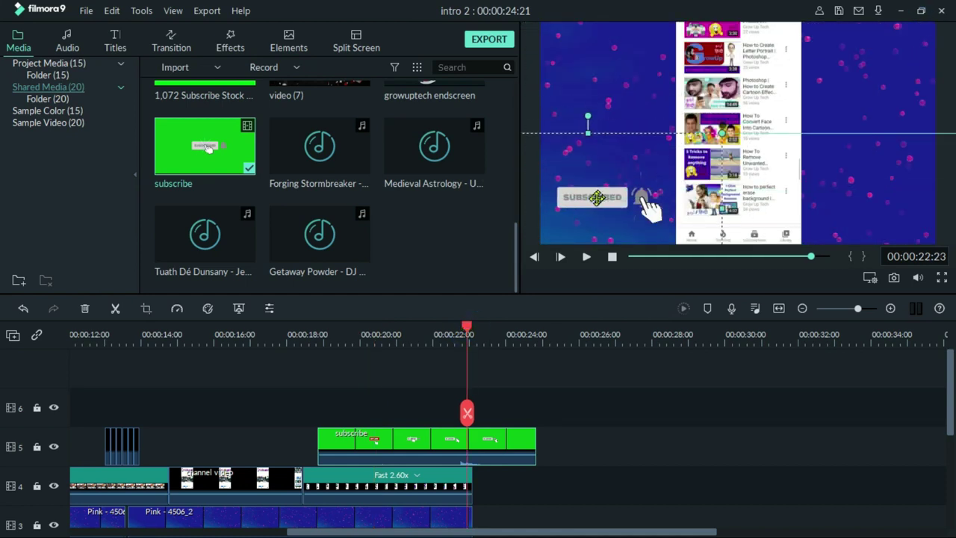
click(646, 157)
click(294, 334)
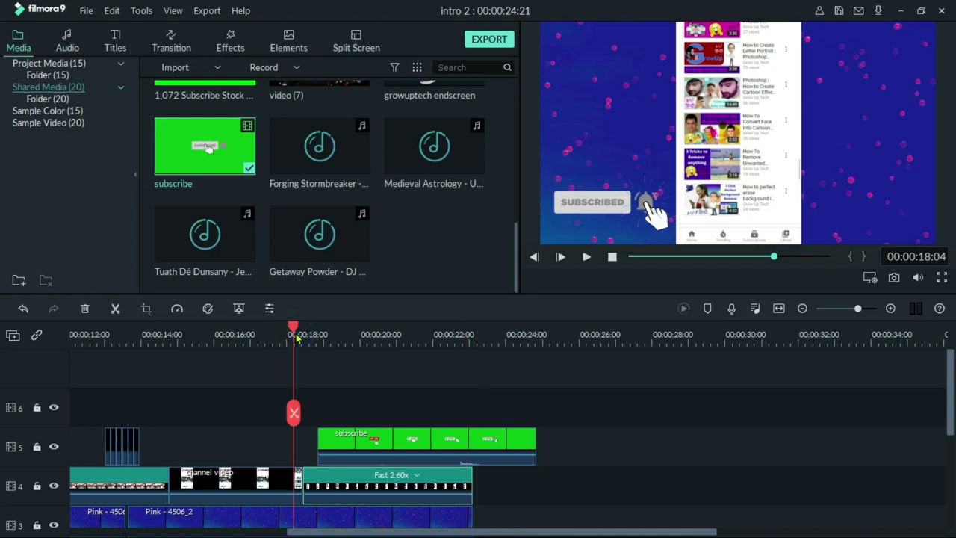
key(space)
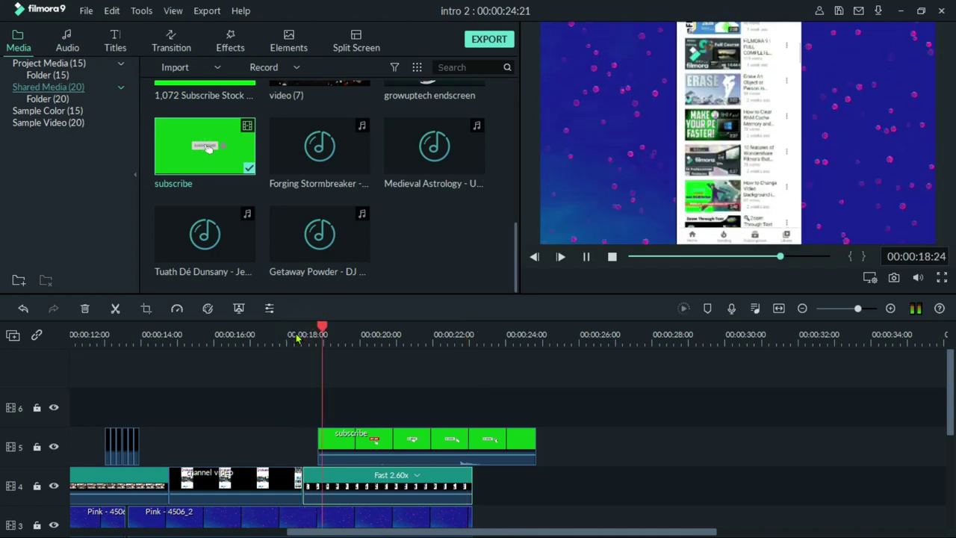
key(space)
- Move the subscribe clip earlier on track 5 to start just after the normal-speed channel video begins, and play the result
drag(373, 445, 256, 446)
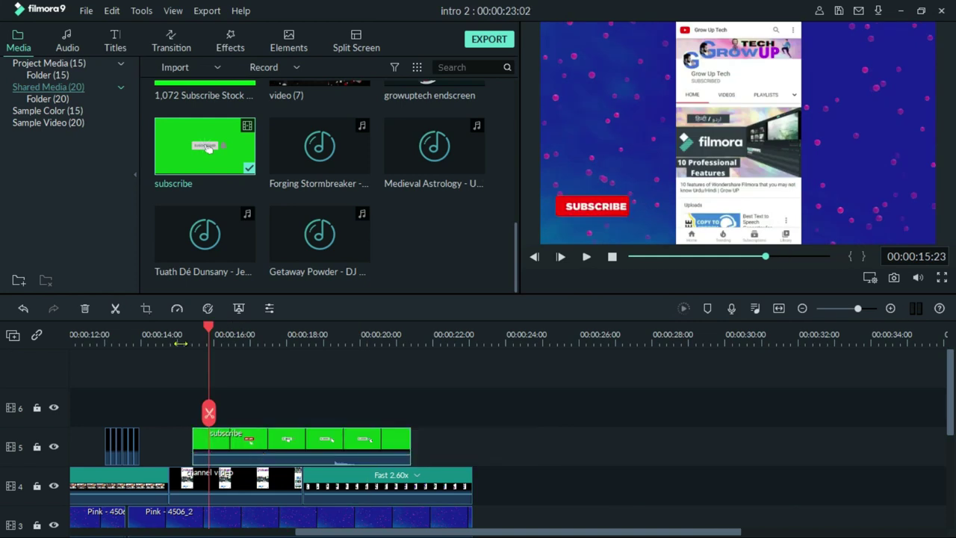
click(171, 336)
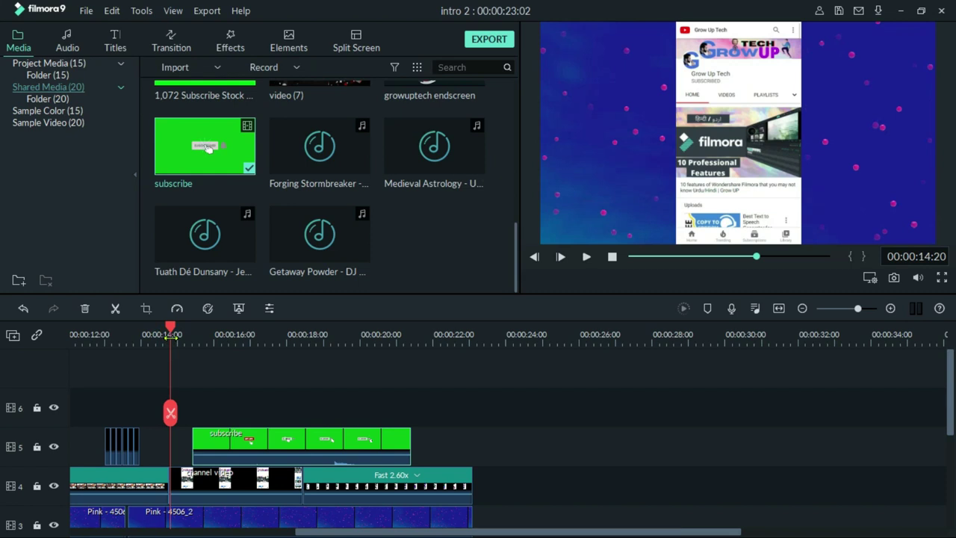
key(space)
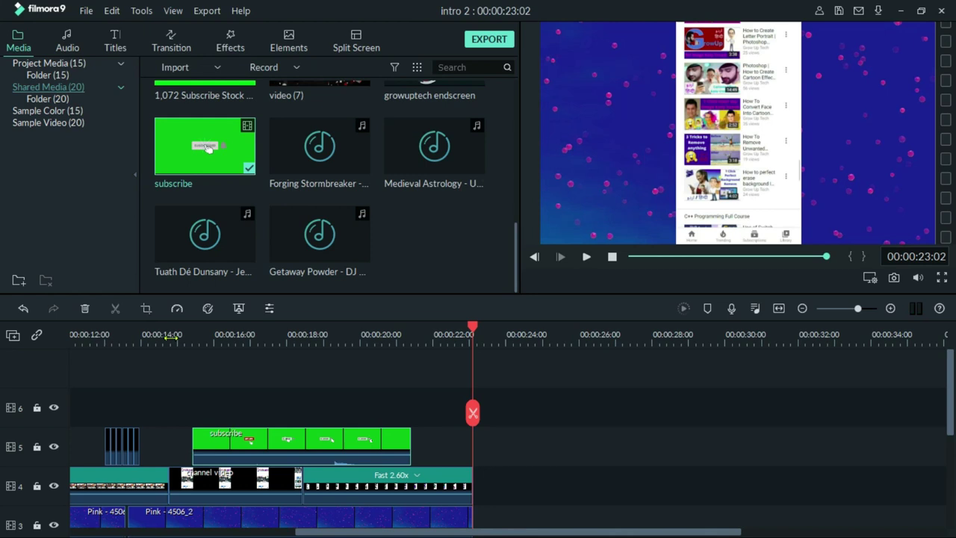
- Switch to Chrome and search Google Images for "transparent bye gif"
key(alt+Tab)
key(alt+Tab)
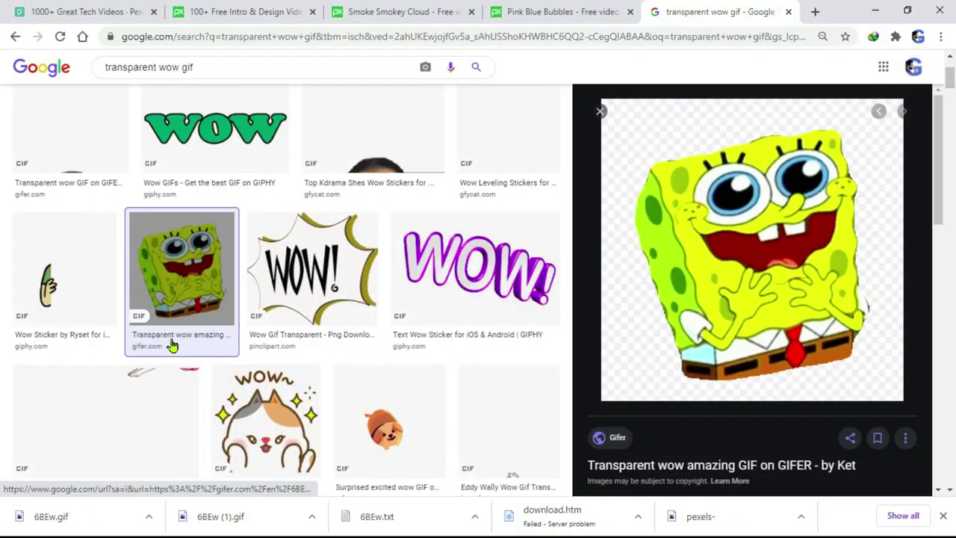
double_click(172, 66)
text(bye)
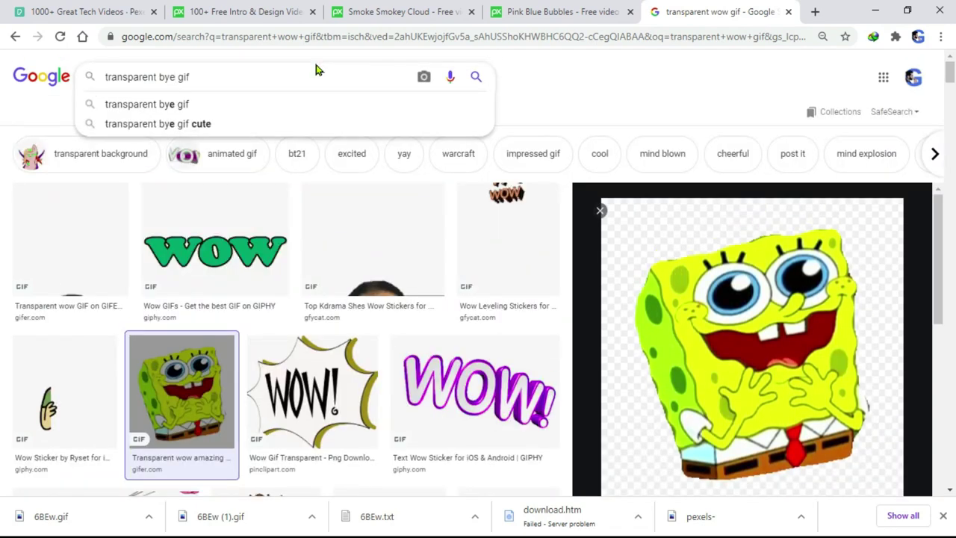
key(Return)
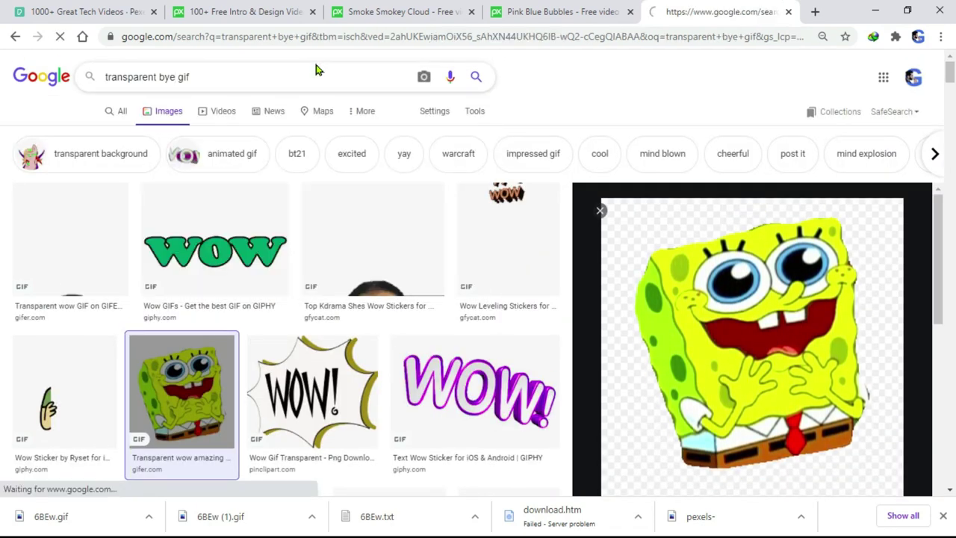
- Look through the image results and preview several candidates for a suitable transparent bye GIF
click(82, 239)
scroll(284, 299, down, 7)
click(282, 284)
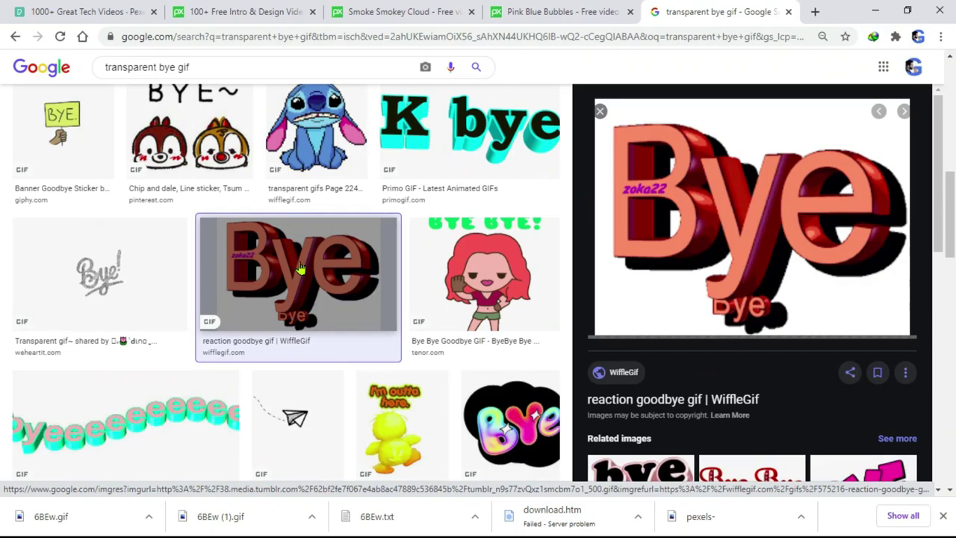
click(441, 153)
scroll(282, 284, down, 10)
click(317, 239)
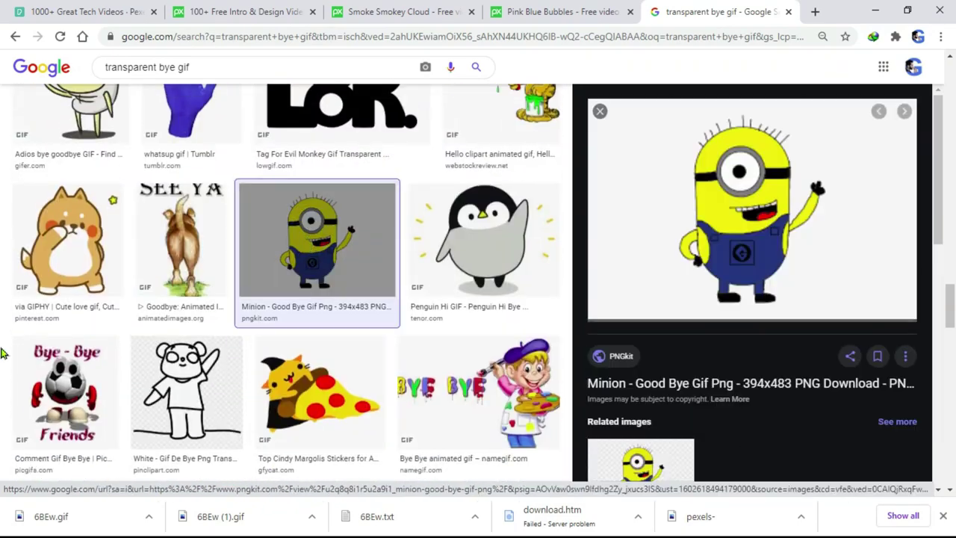
scroll(5, 224, down, 3)
click(7, 192)
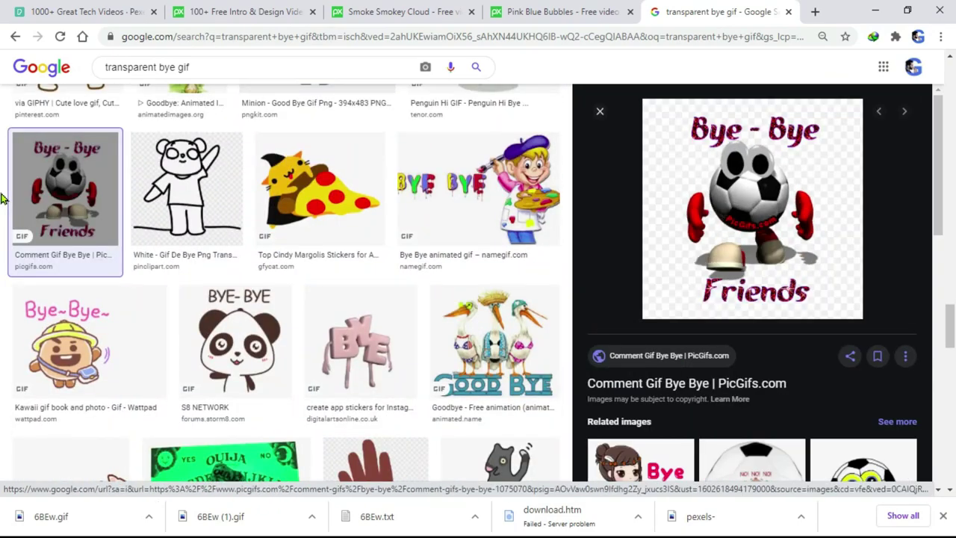
scroll(256, 306, down, 4)
scroll(256, 307, down, 3)
key(Escape)
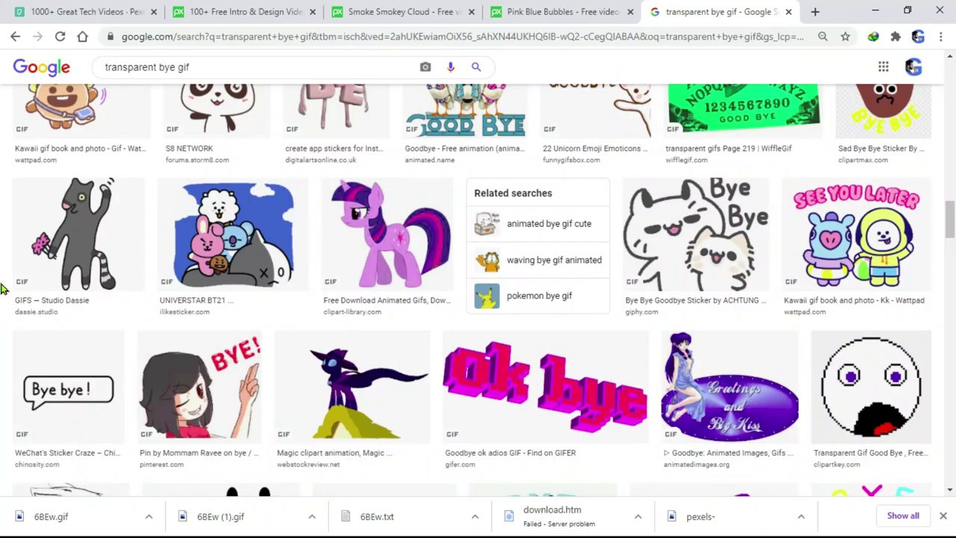
- Save the GIF of the winking, waving girl with the red "BYE!" text and show the downloaded file in its folder
click(198, 357)
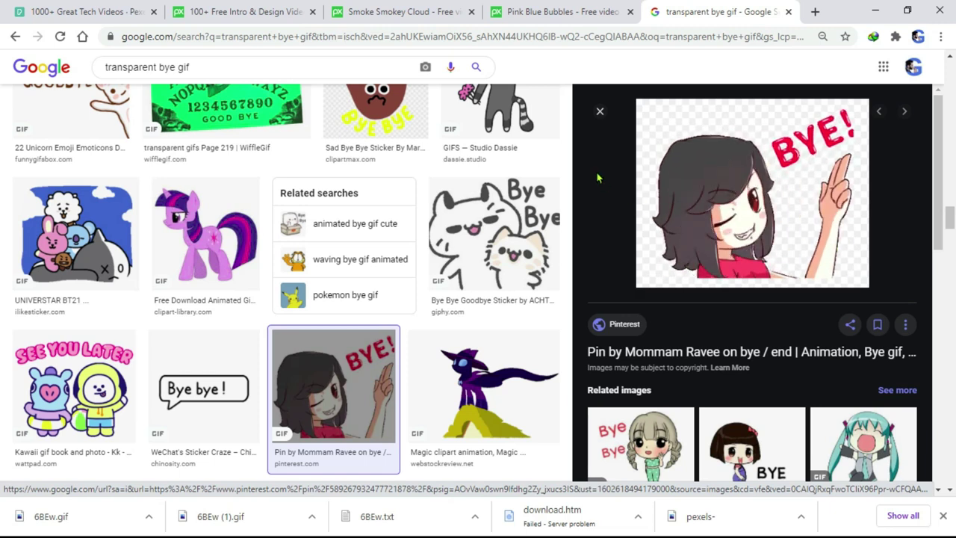
right_click(735, 144)
click(802, 273)
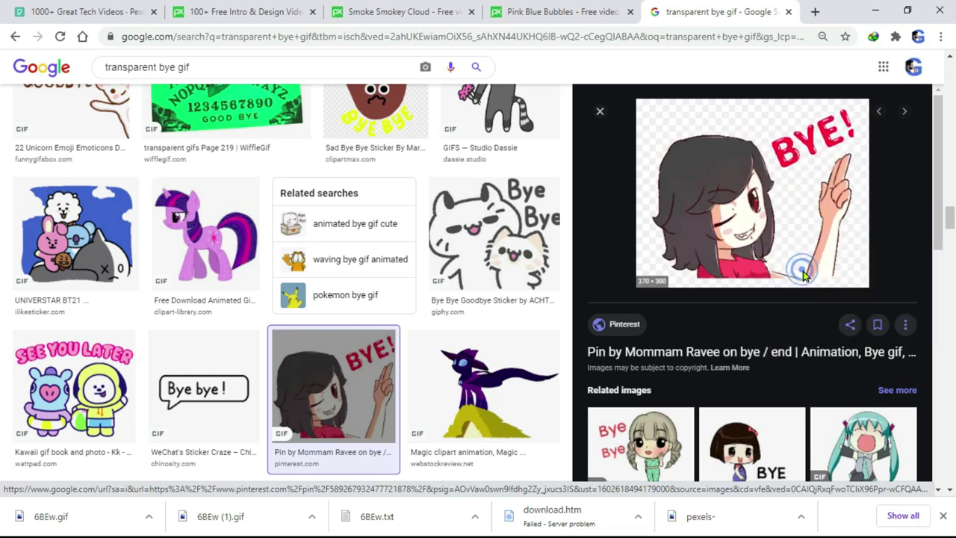
click(362, 314)
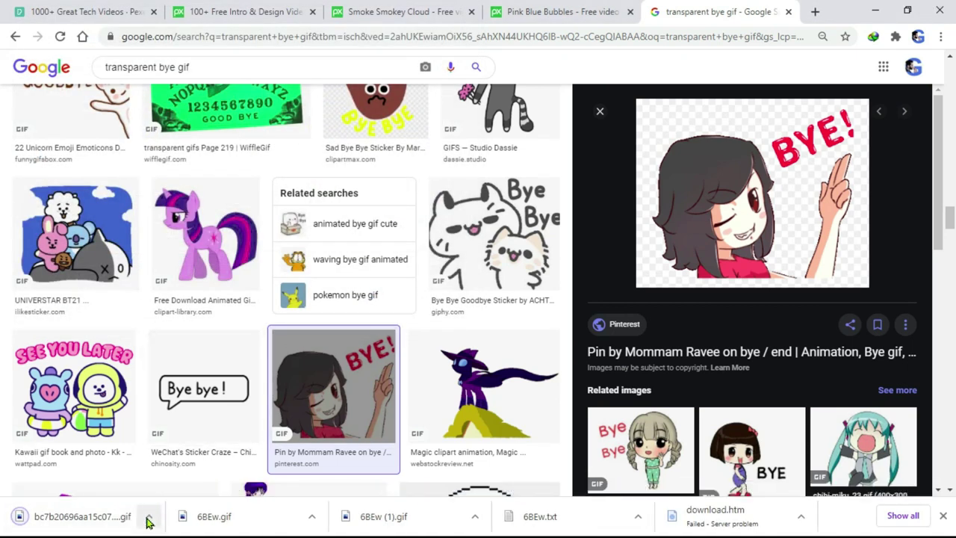
click(148, 516)
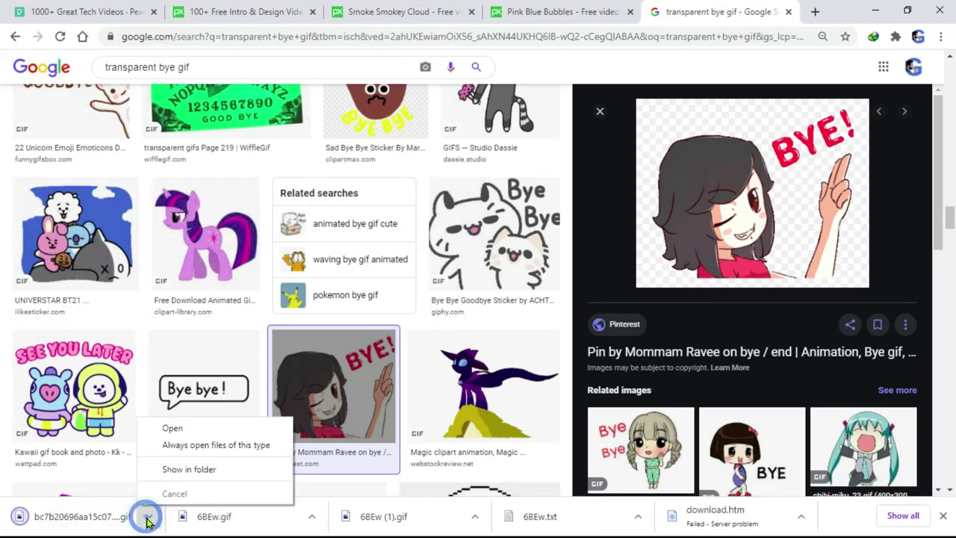
click(215, 470)
- Switch back to Filmora and import the downloaded BYE GIF from the Desktop folder into the project media
key(alt+Tab)
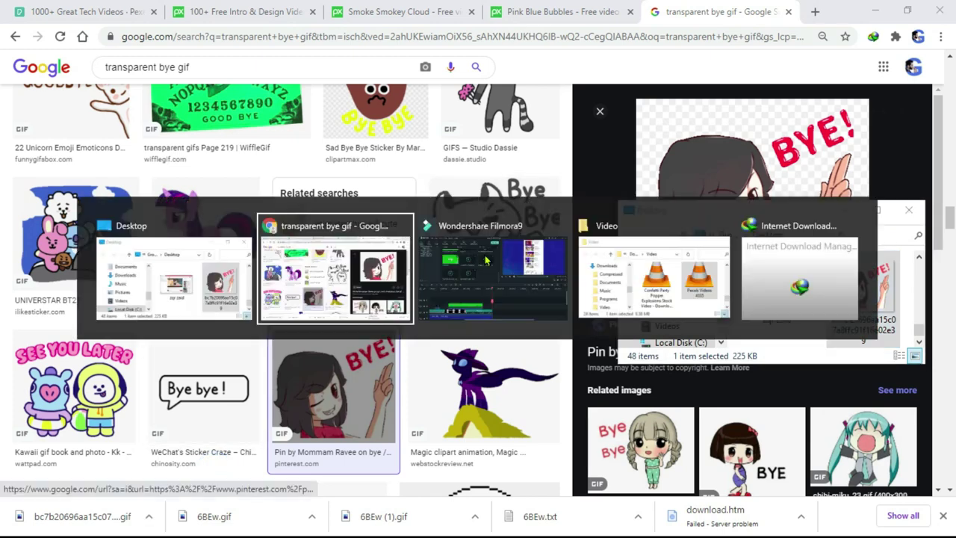
key(alt+Tab)
click(485, 260)
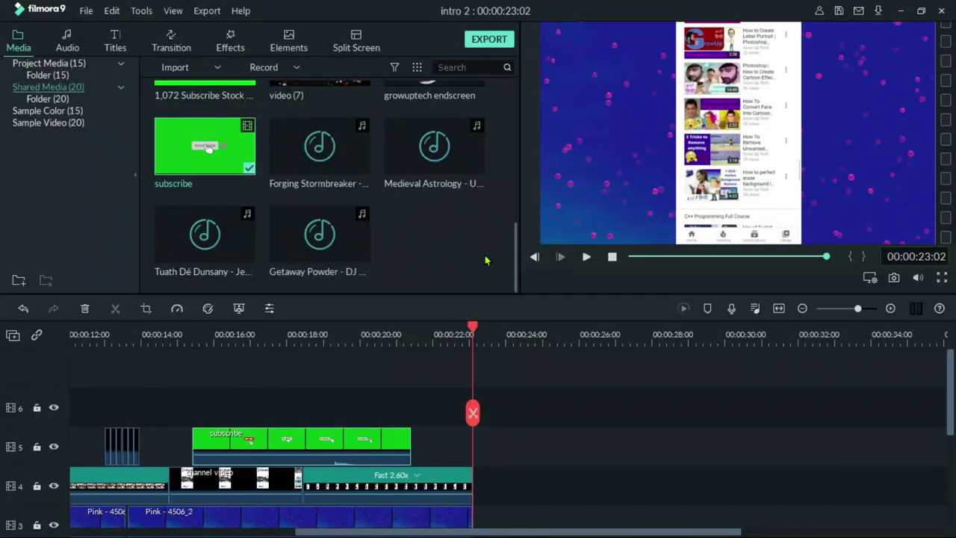
click(18, 41)
click(379, 216)
scroll(379, 216, down, 3)
key(alt+Tab)
key(alt+Tab)
key(alt+Tab)
key(alt+Tab)
key(alt+Tab)
key(alt+Tab)
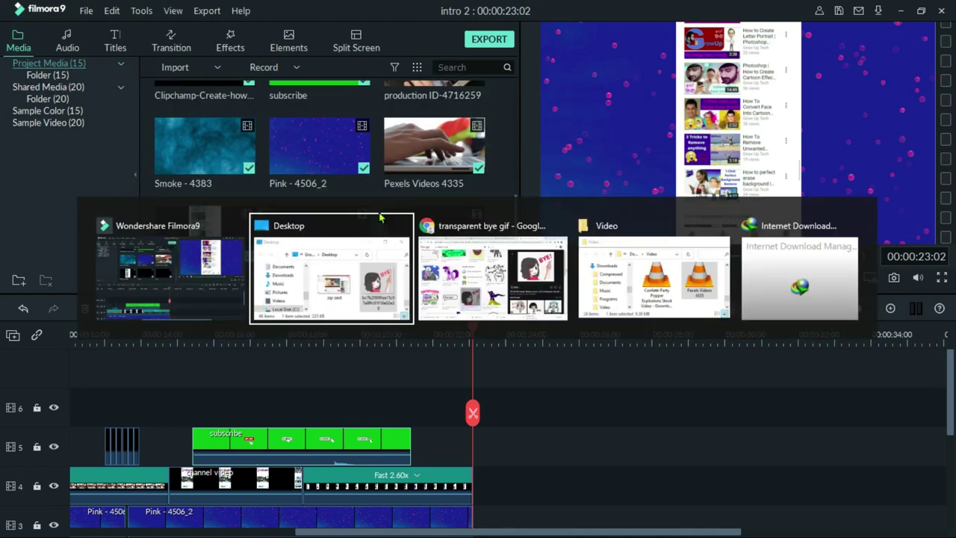
drag(870, 291, 420, 273)
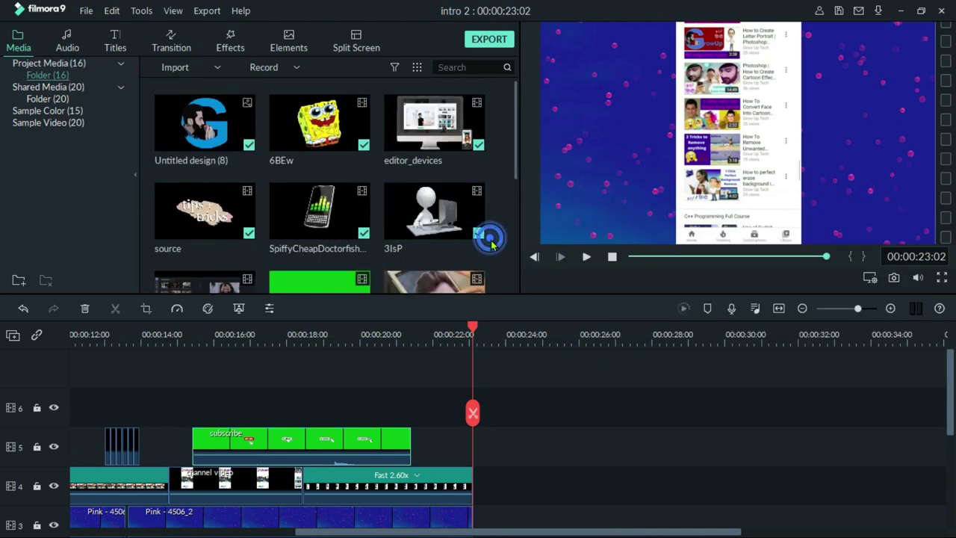
- Place the BYE GIF on track 5 at the end of the video and shrink it into the frame's lower-right corner
drag(239, 232, 468, 446)
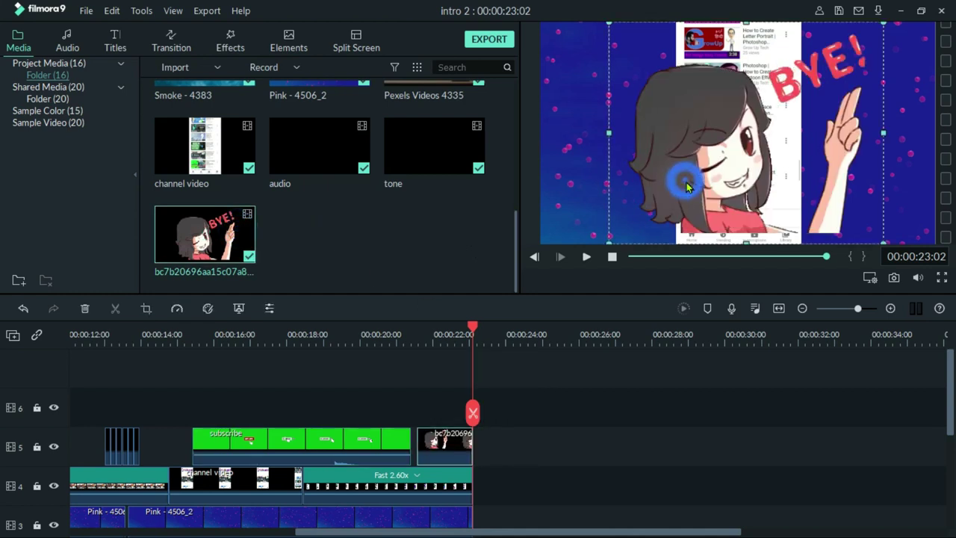
drag(608, 23, 718, 125)
drag(763, 194, 817, 193)
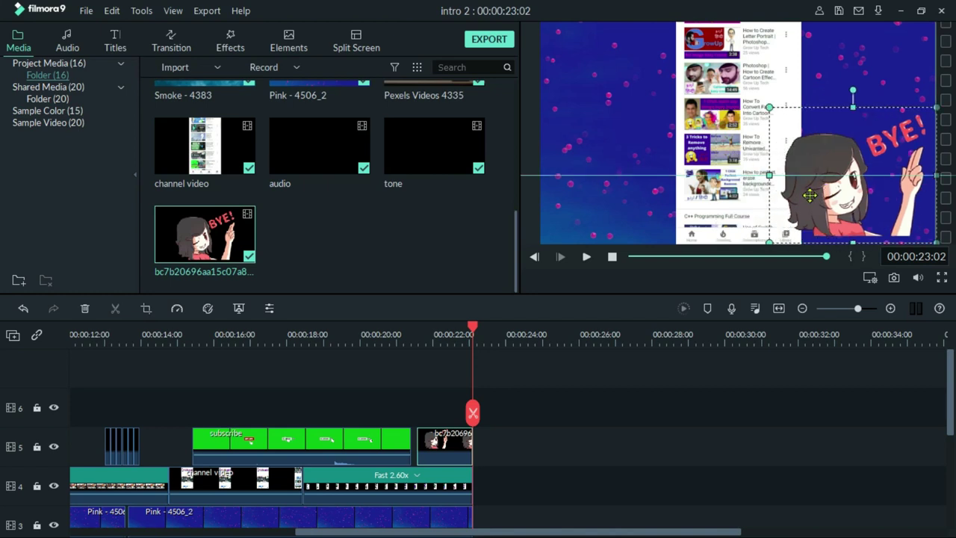
drag(775, 113, 805, 139)
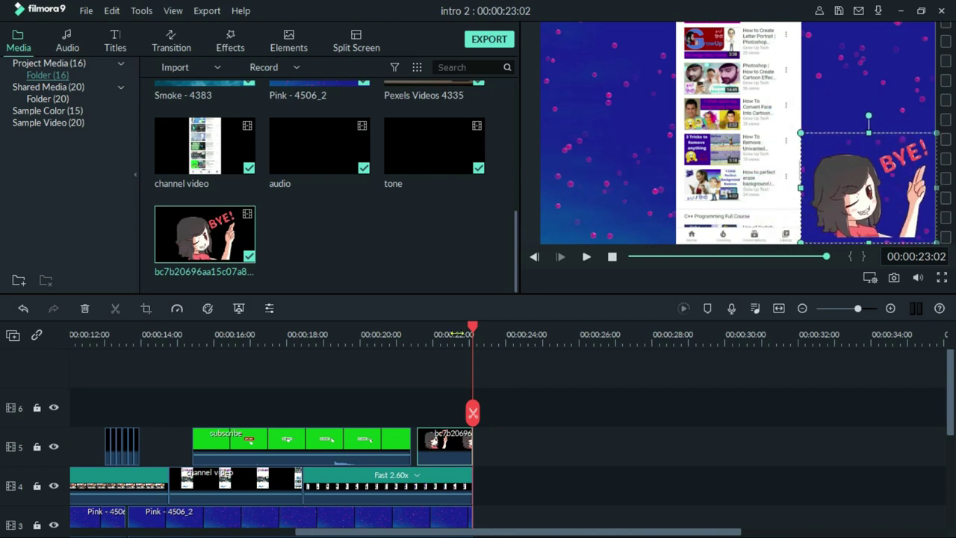
- Play back the ending of the intro from about 00:00:20:17 and save the project
click(384, 334)
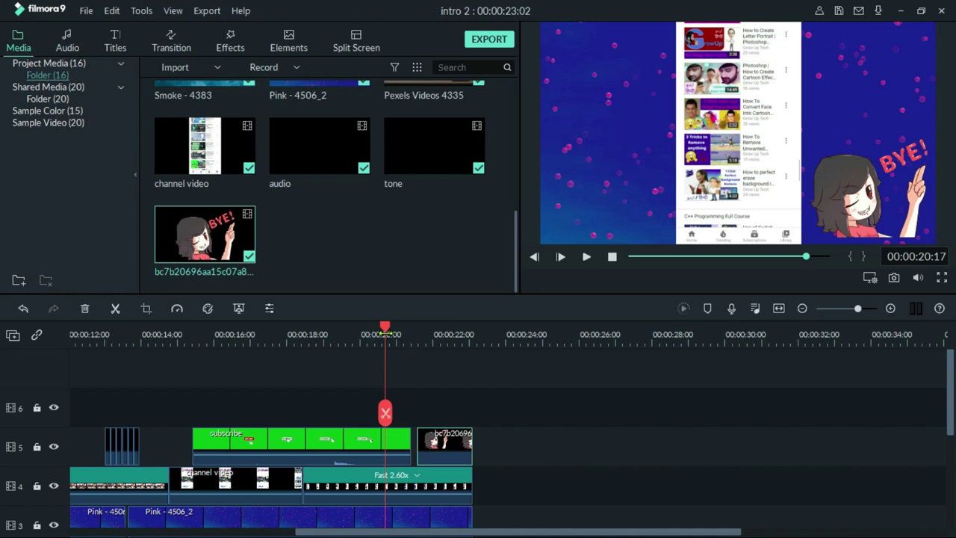
key(space)
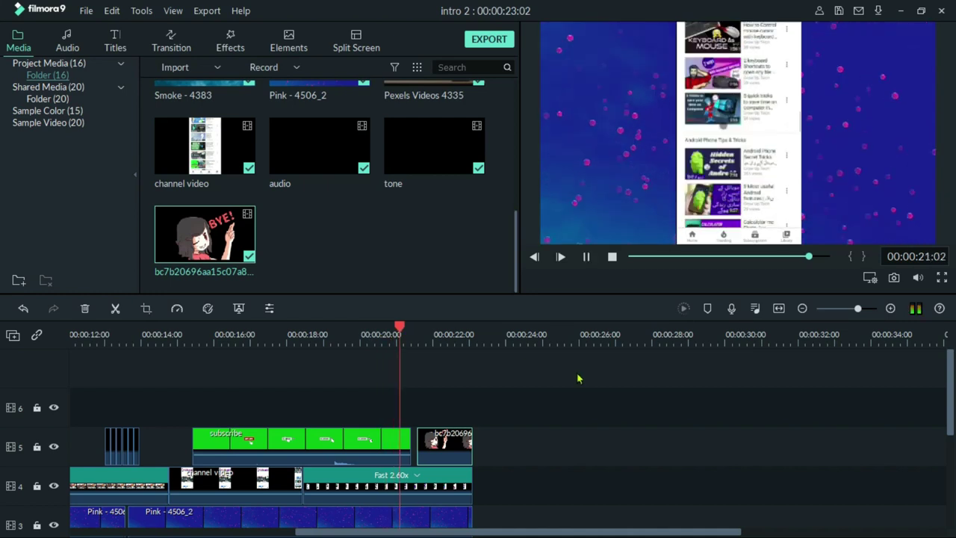
key(ctrl+s)
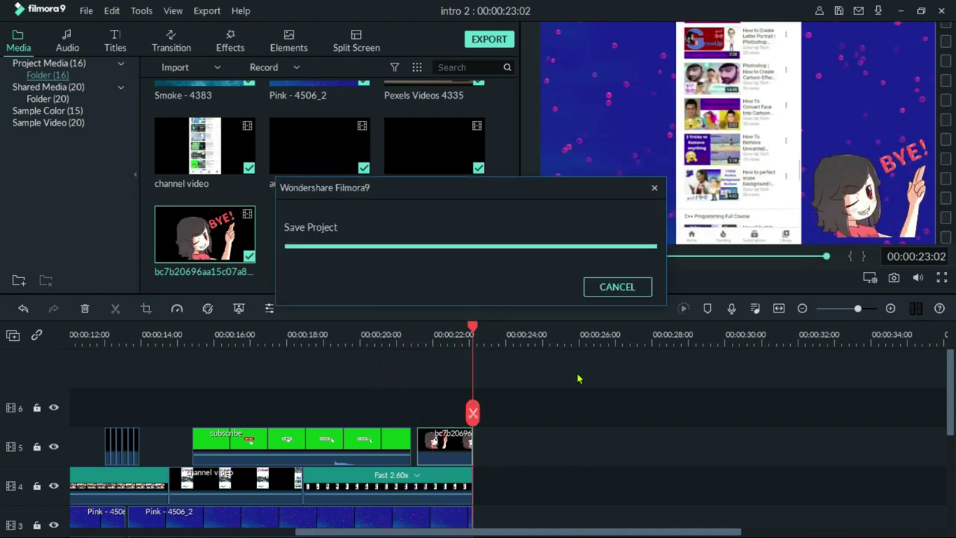